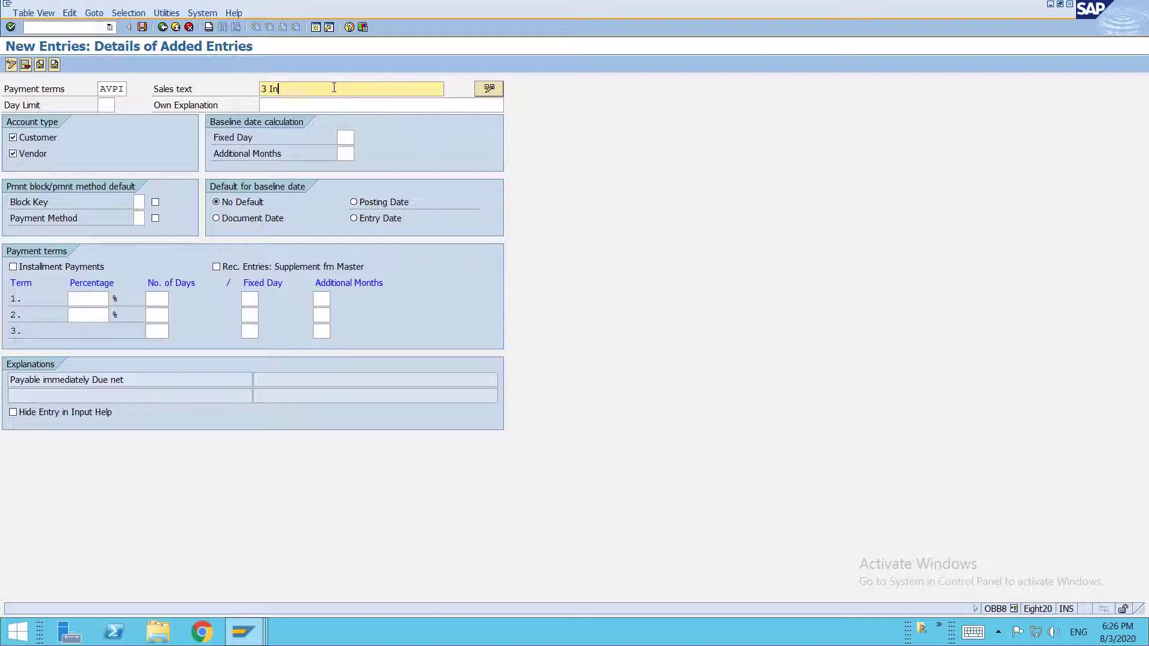
Step: Complete the sales text of payment terms AVPI as "3 Installments"
type("stallments,")
key("BackSpace")
left_click(113, 105)
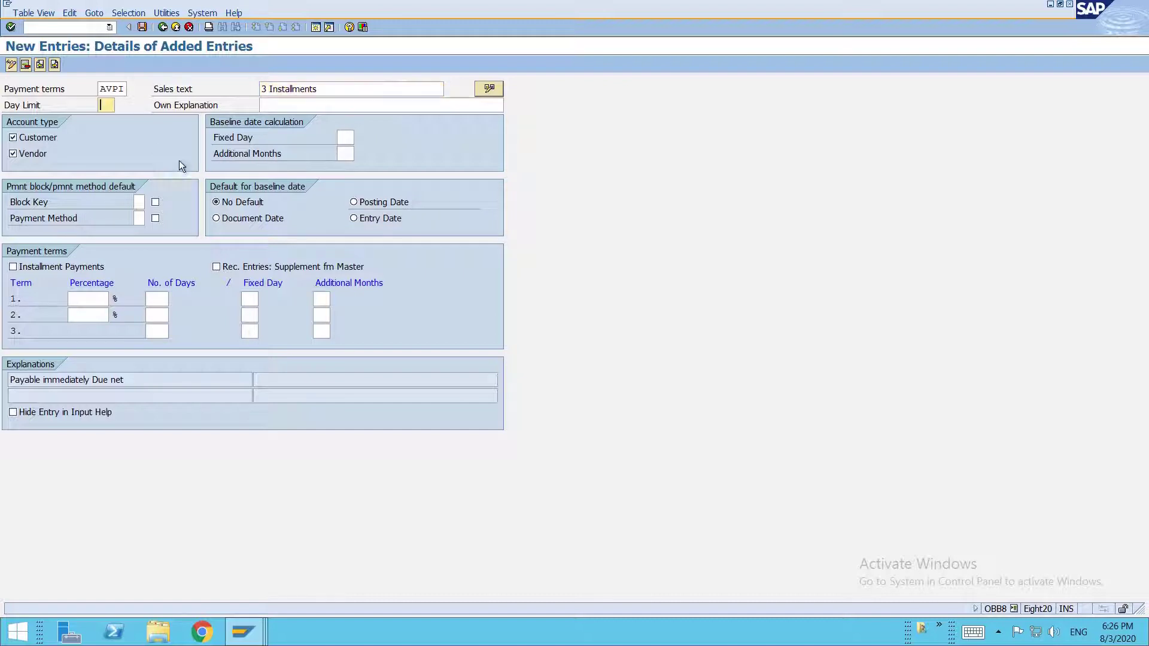
Step: Make the posting date the default baseline date for AVPI and enable installment payments
left_click(346, 137)
left_click(349, 155)
left_click(358, 201)
left_click(94, 303)
left_click(155, 300)
left_click(12, 267)
Step: Save payment terms AVPI and accept the proposed customizing request
left_click(268, 90)
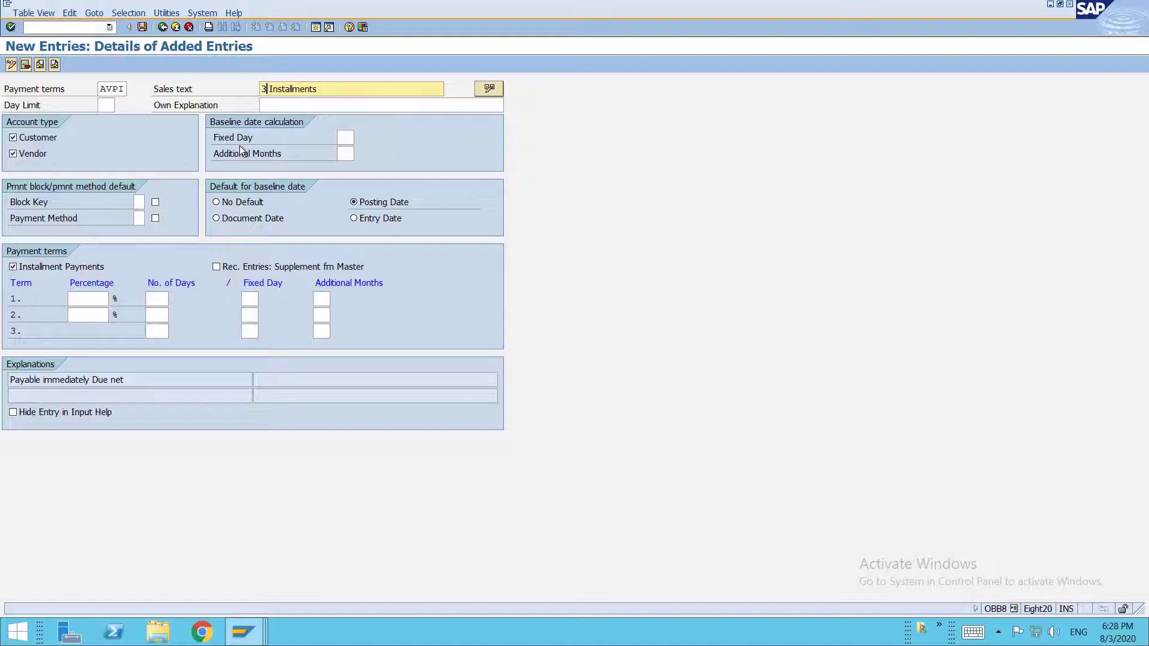
key("ctrl+s")
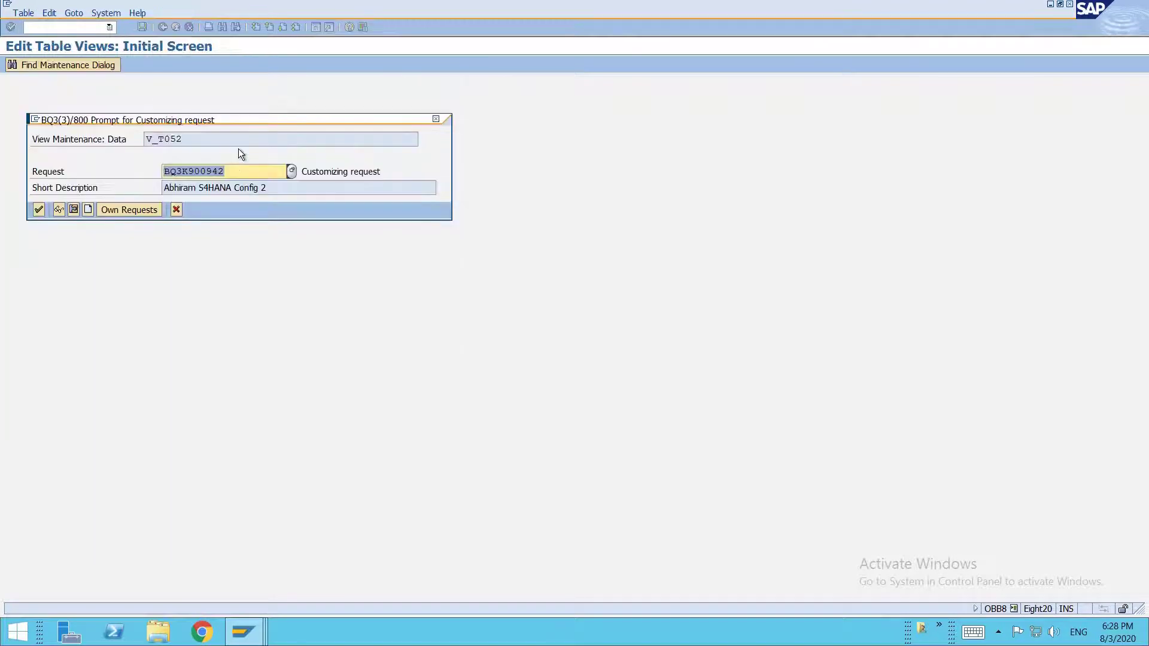
key("Return")
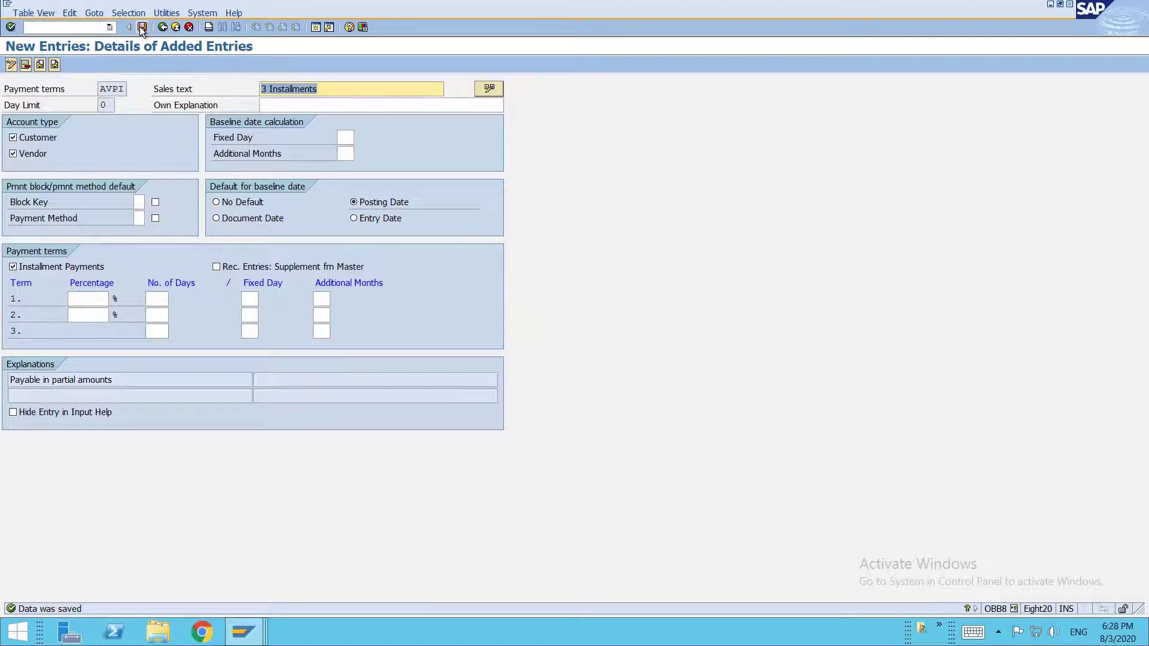
Step: Create a new terms of payment entry AVI1 with the sales text "1st Month, 10% 15days"
left_click(162, 27)
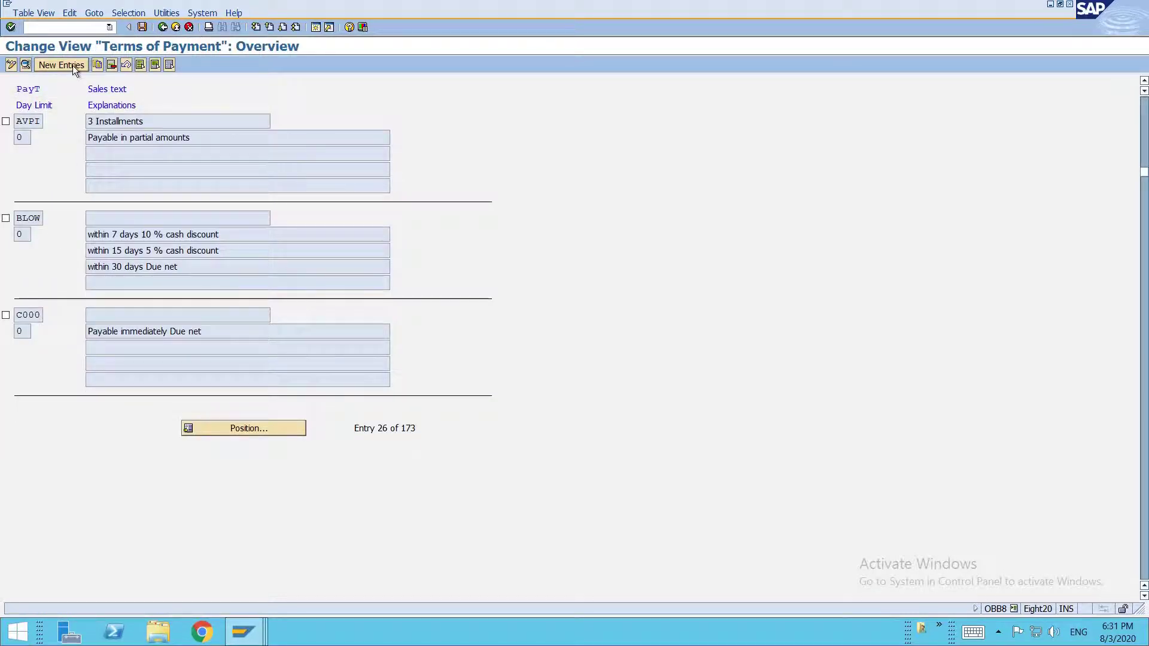
left_click(73, 65)
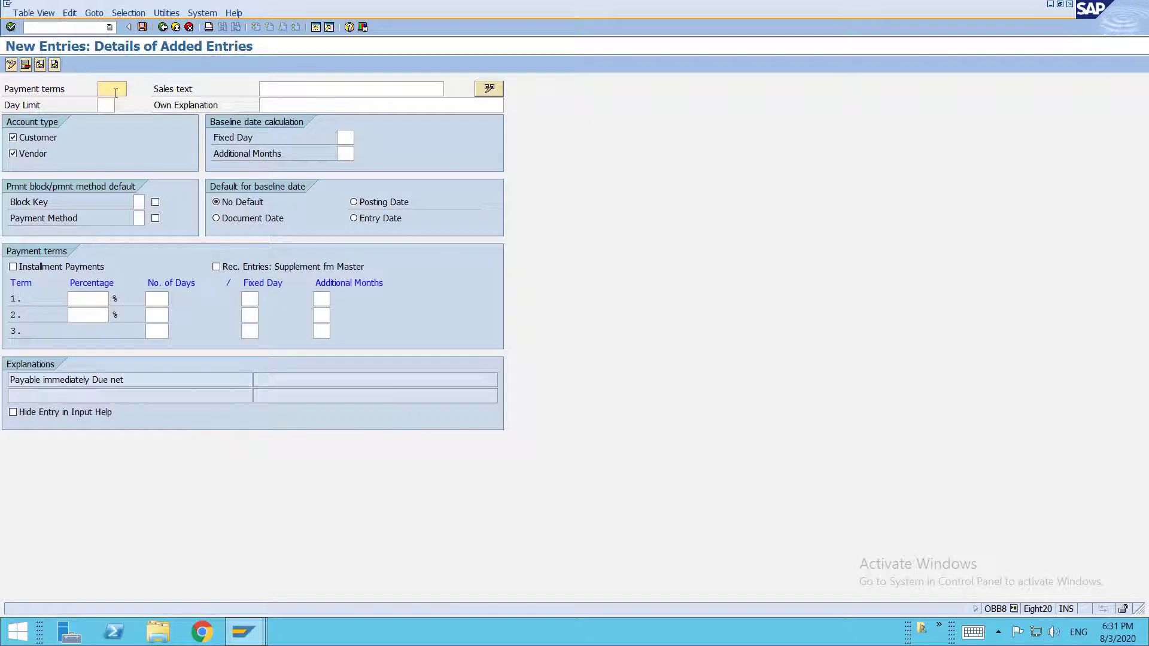
type("AV01")
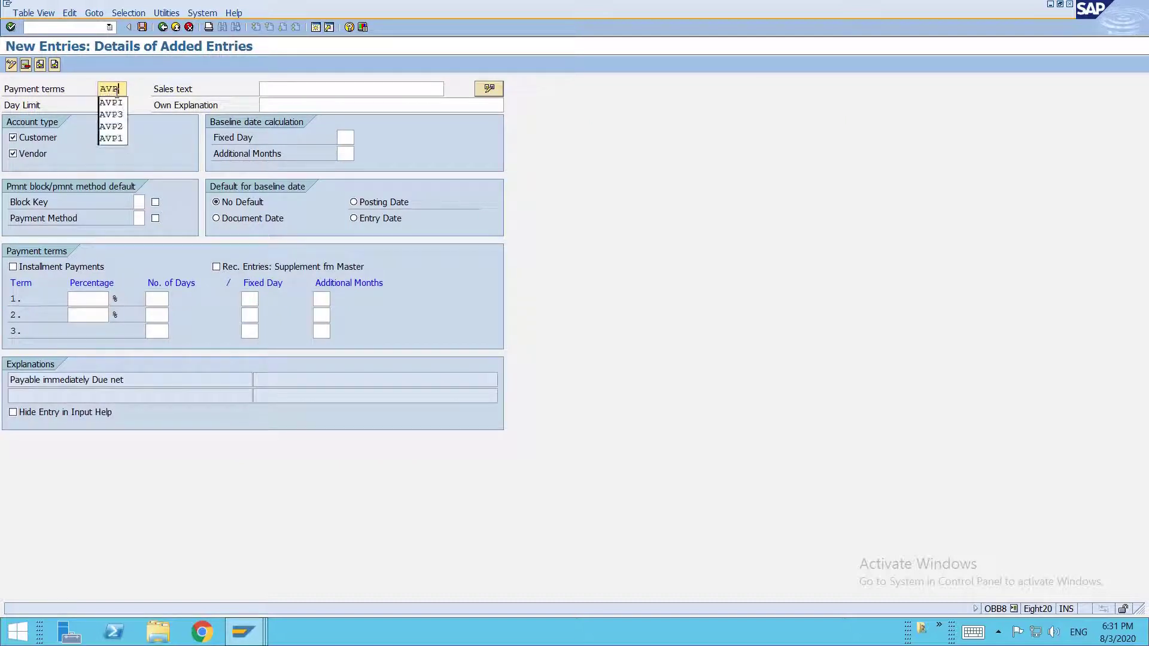
key("Tab")
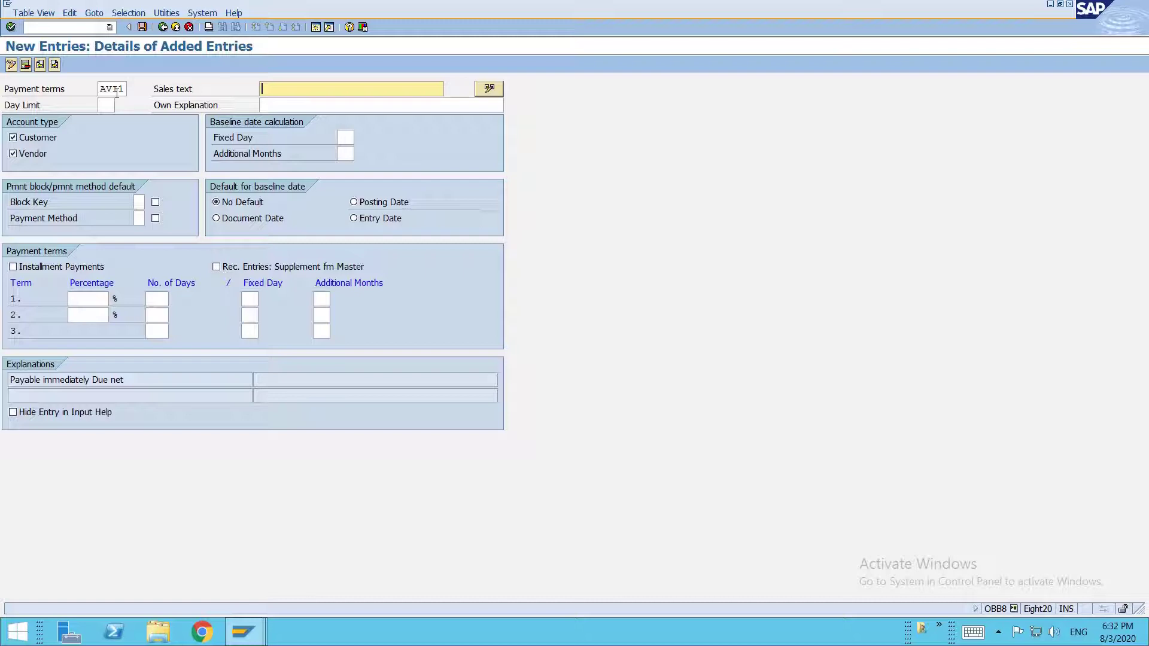
type("1st Month, 10% 15days")
Step: Give AVI1 a 10% first term at 15 days, with a posting-date baseline default and fixed day 1
left_click(84, 298)
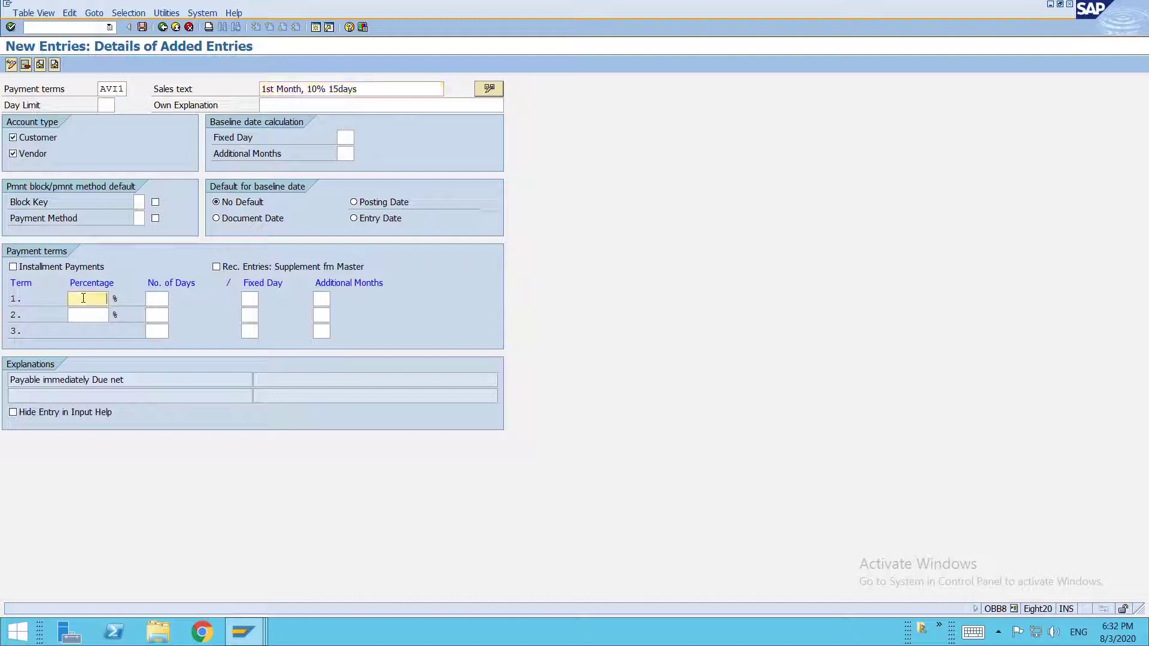
left_click(396, 203)
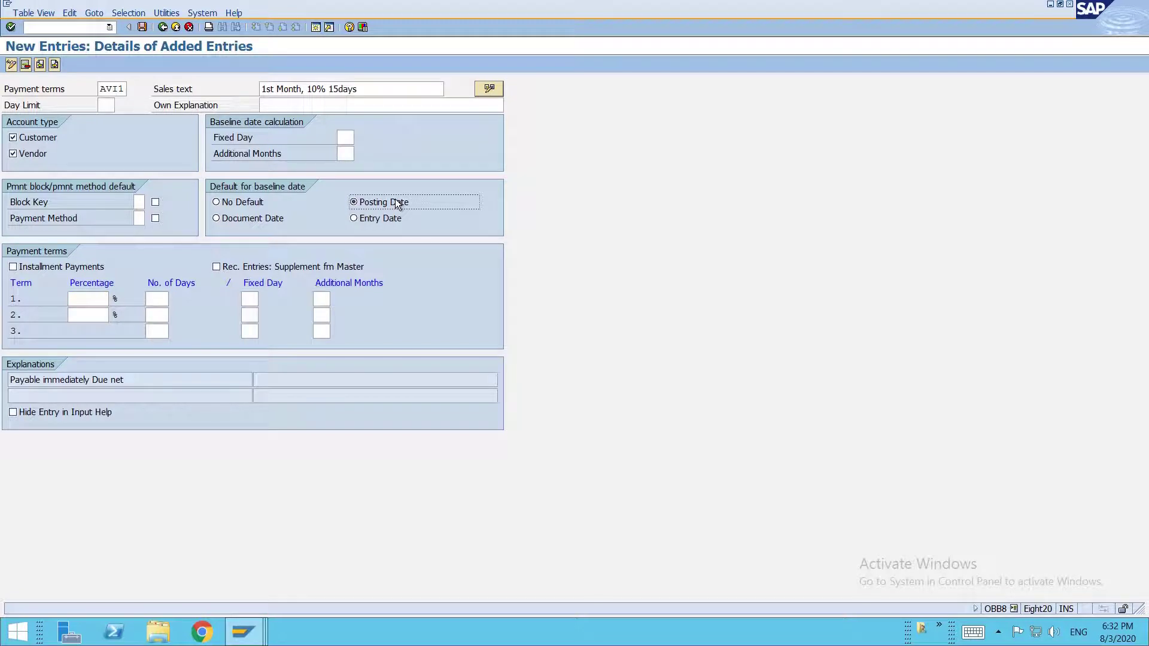
left_click(96, 299)
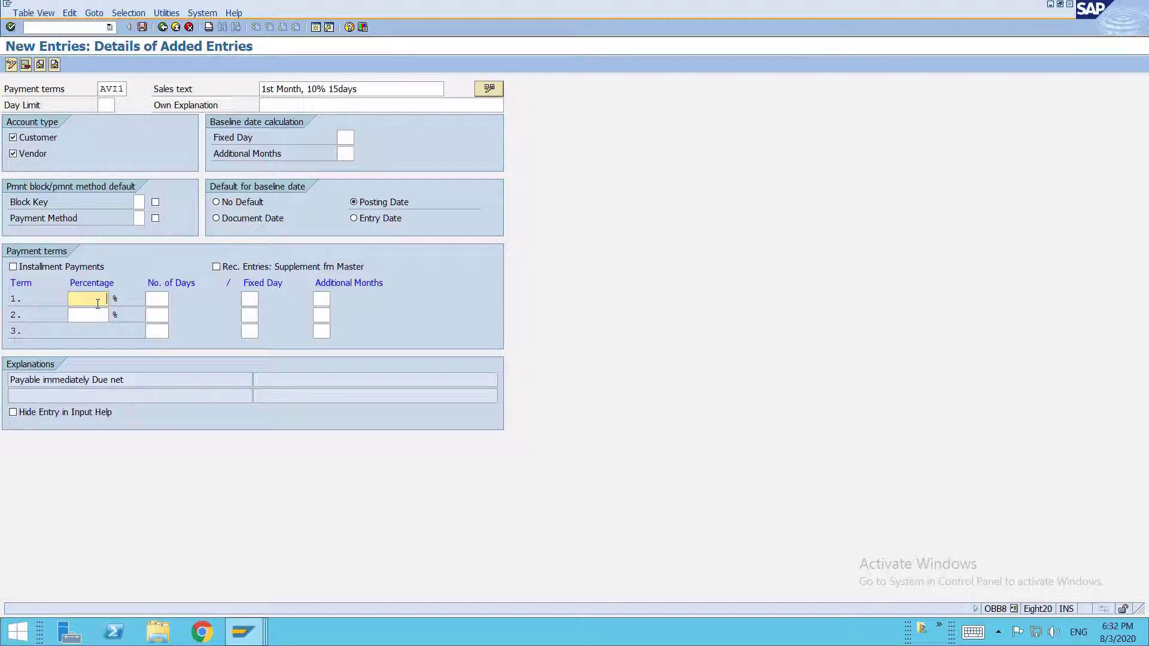
type("10")
key("Tab")
type("15")
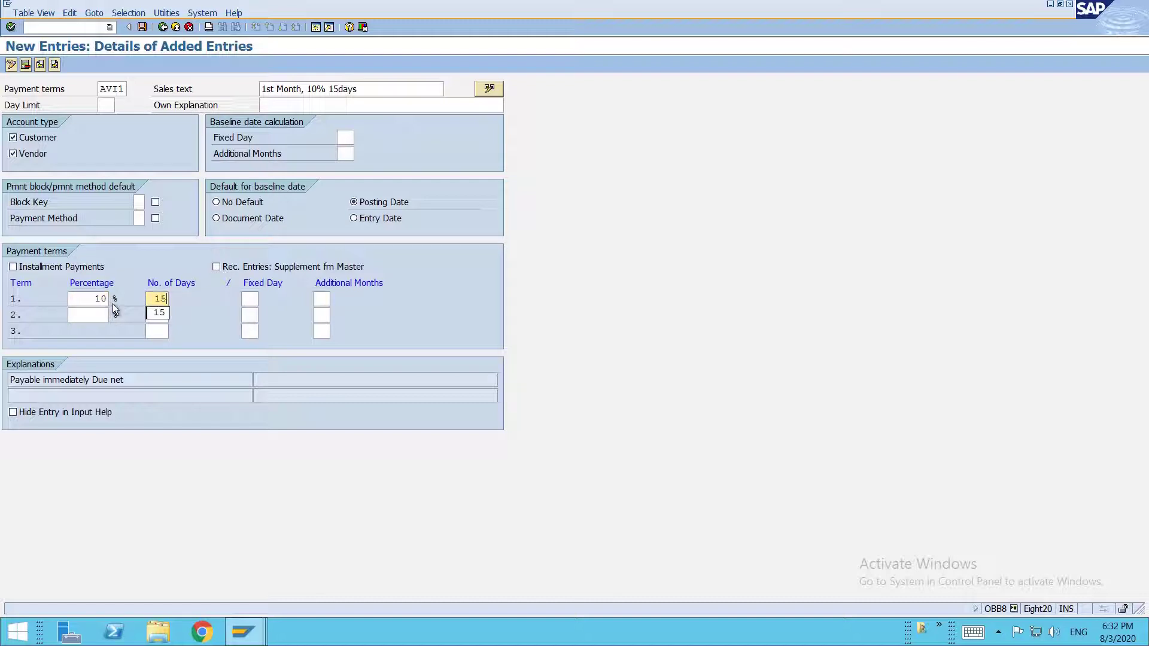
left_click(202, 305)
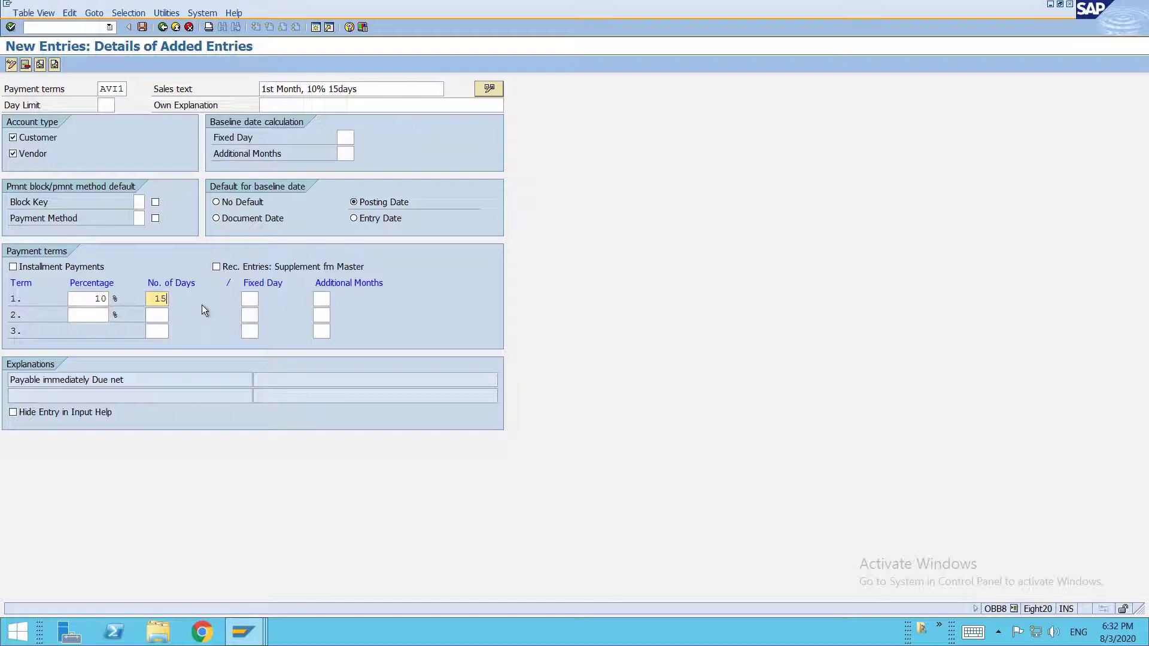
left_click(343, 138)
key("Tab")
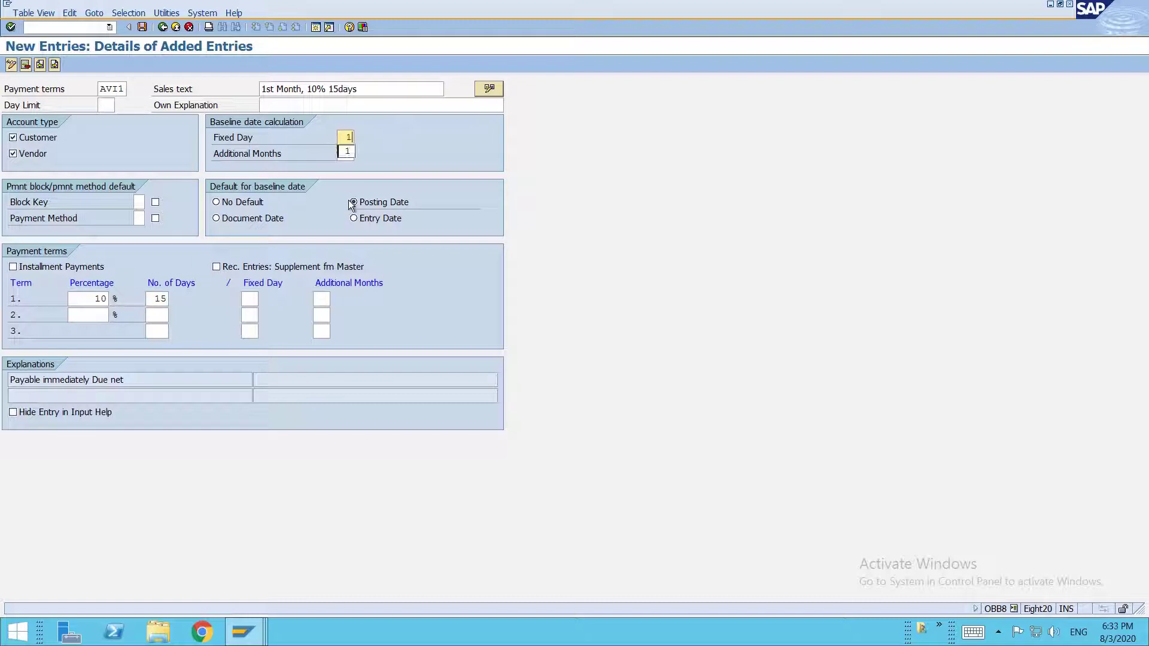
double_click(159, 298)
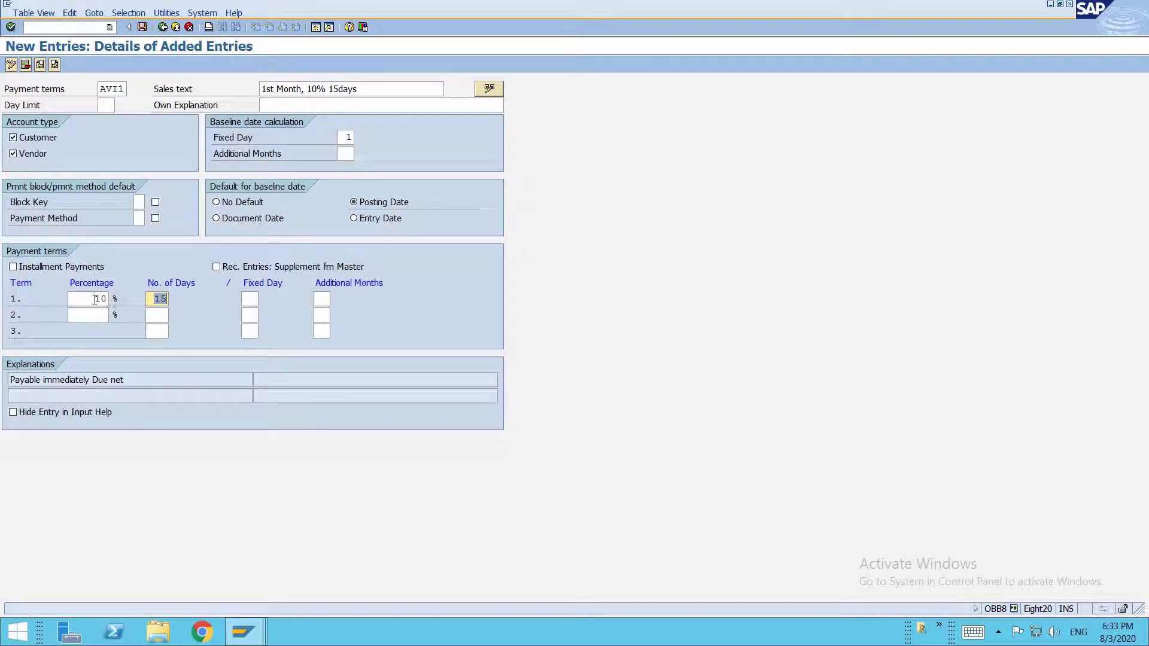
key("shift+Tab")
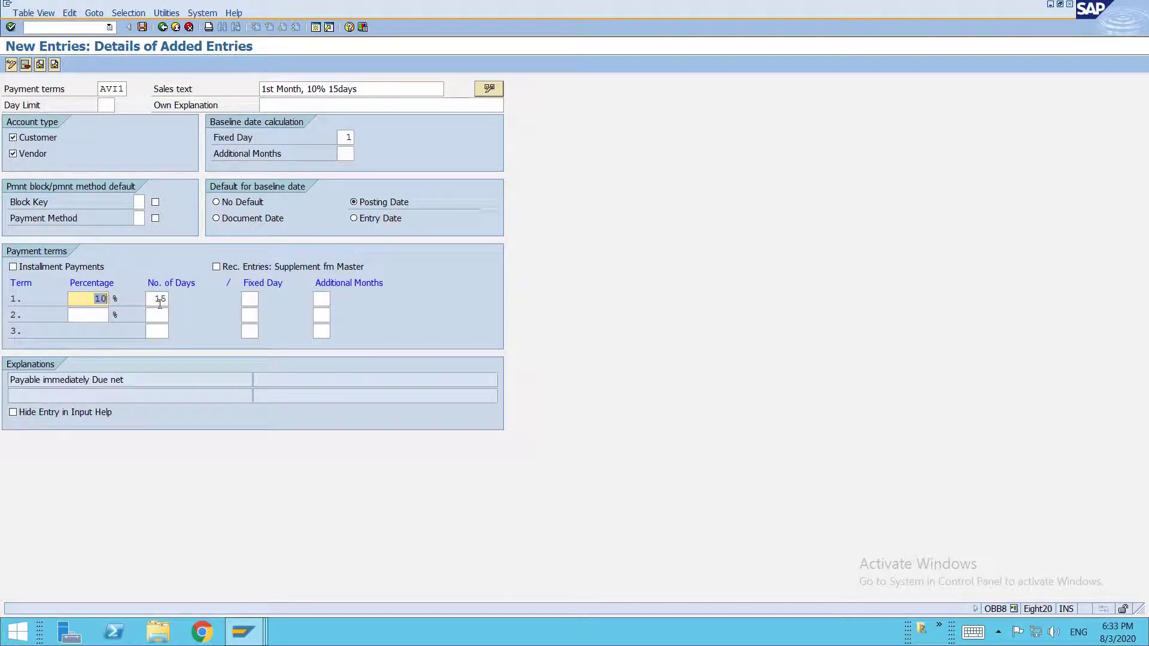
key("Tab")
key("shift+Tab")
key("Tab")
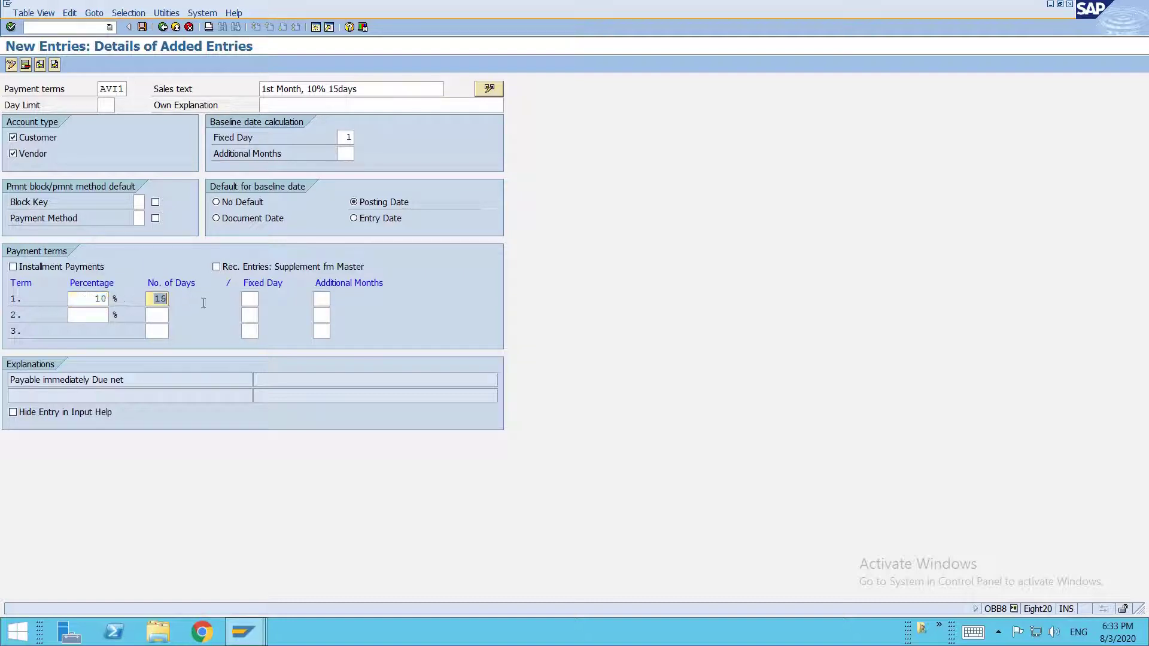
Step: Save payment terms AVI1
left_click(157, 315)
key("ctrl+s")
key("Return")
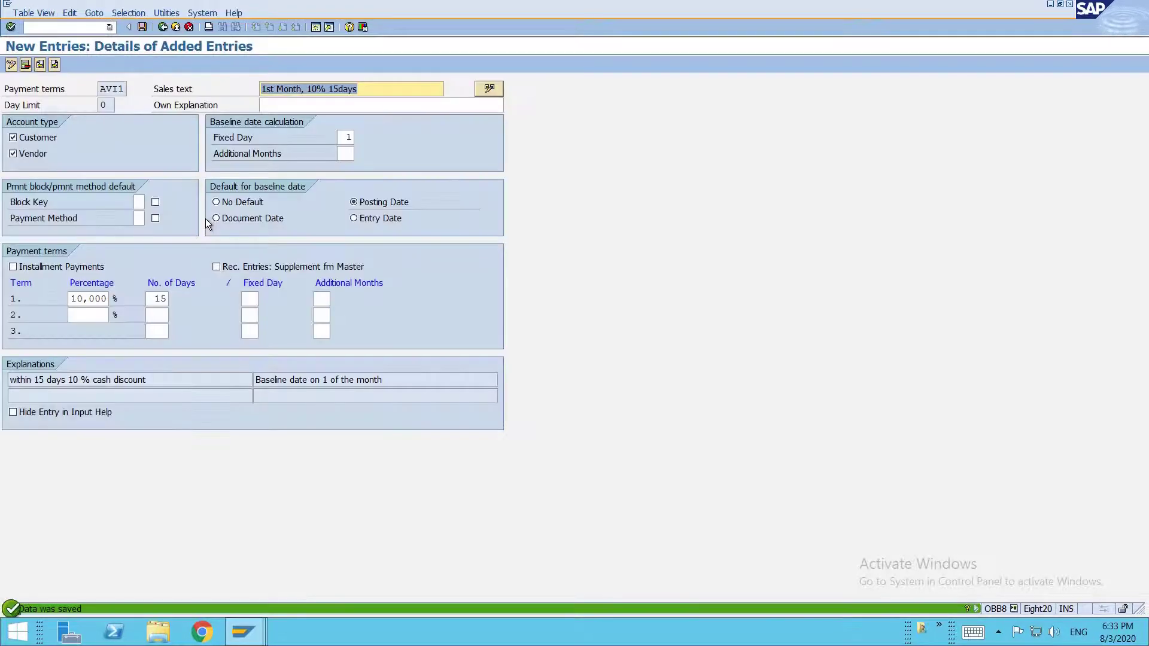
Step: Start the next entry AVI2 with the sales text "2nd month, 5% 45"
left_click(55, 65)
type("avi2")
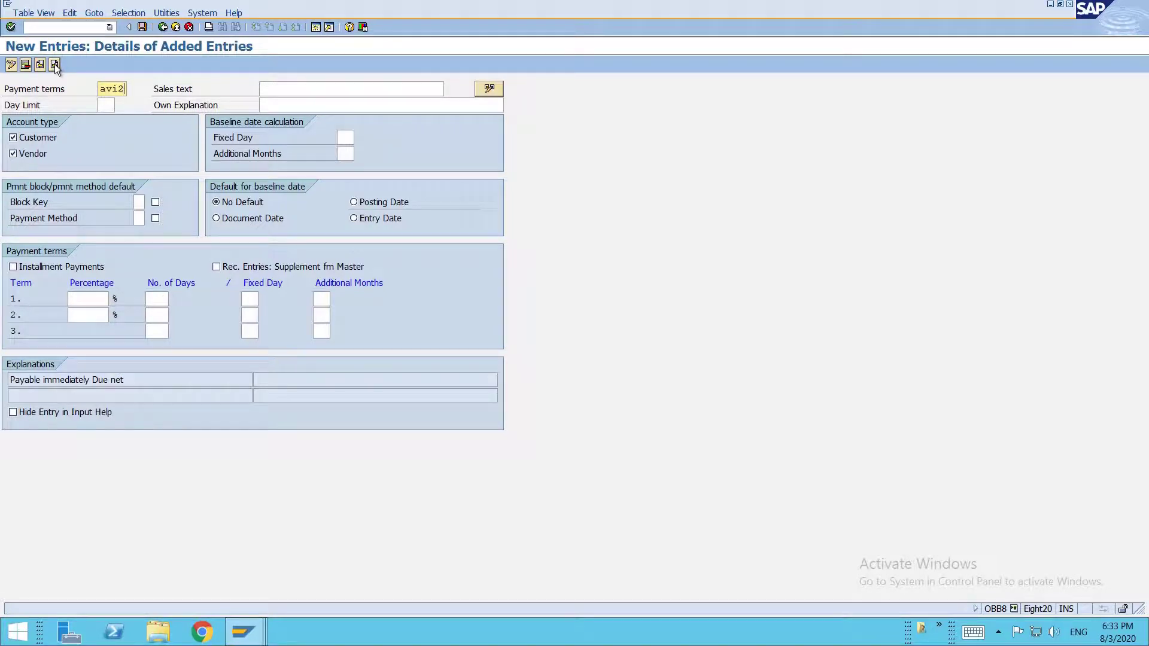
key("Tab")
type("2nd month, ")
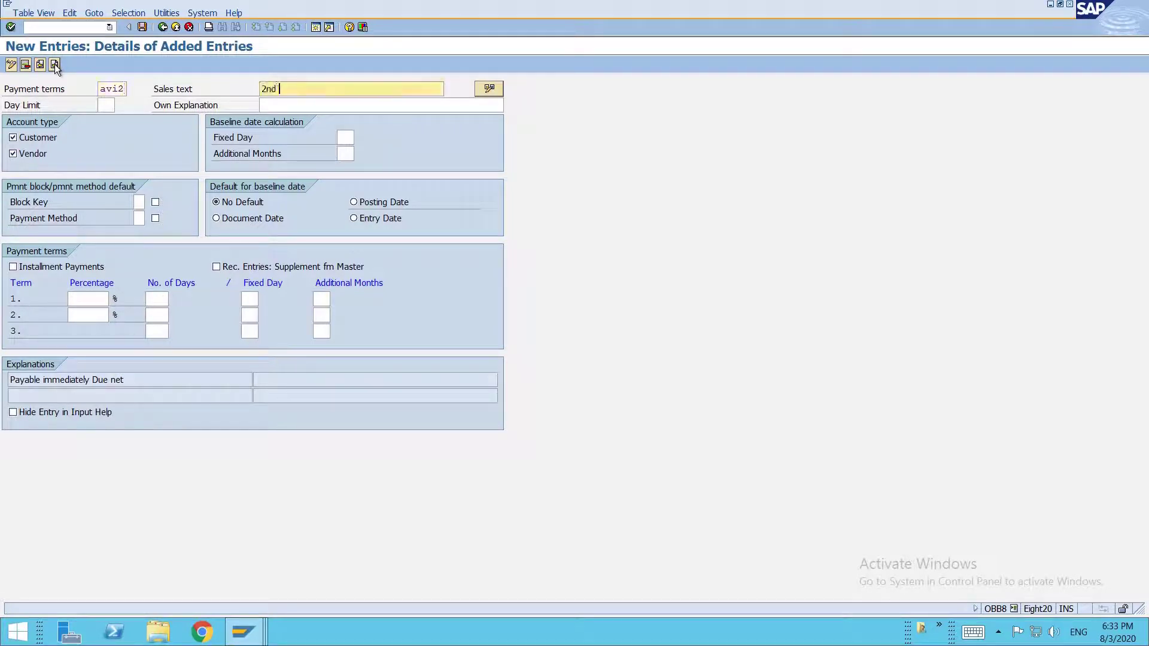
type("5%")
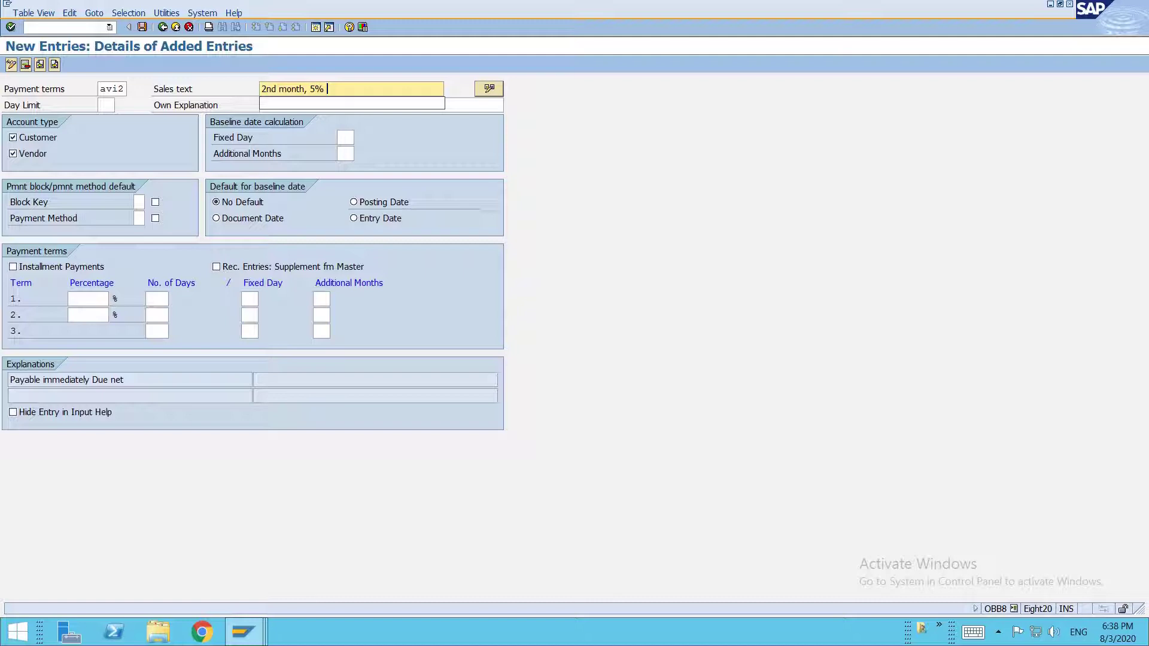
left_click(384, 90)
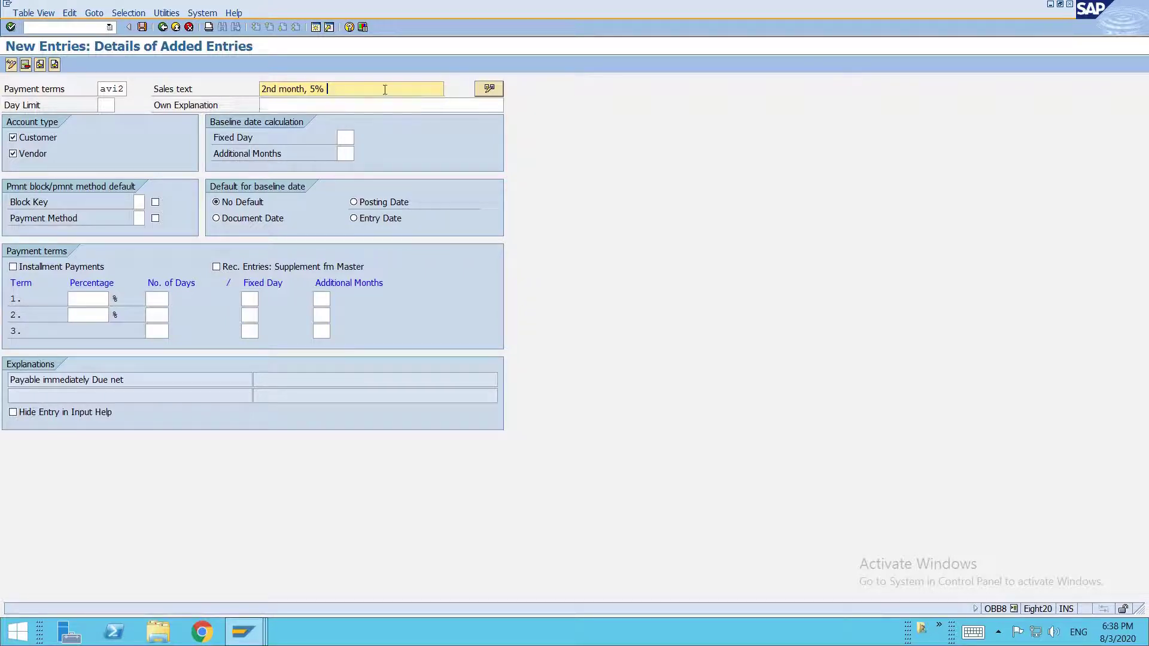
left_click(384, 90)
left_click(385, 89)
type("45")
Step: Try to enter 5% and 45 days as the first term of the new AVI2 entry
left_click(87, 300)
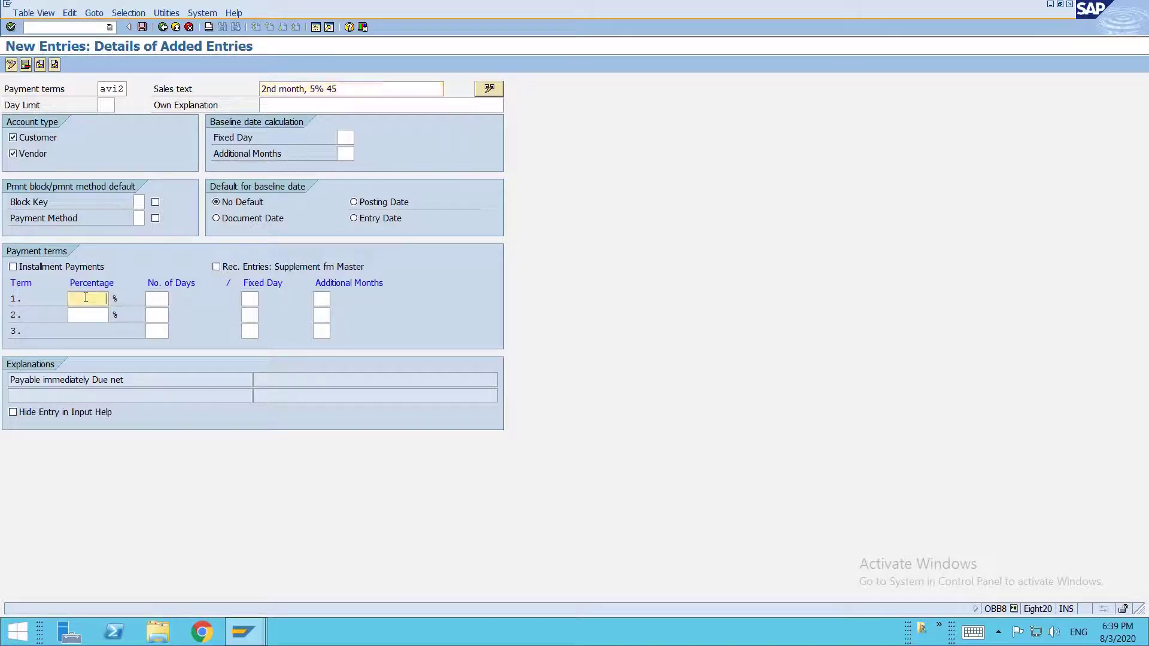
type("5")
key("Tab")
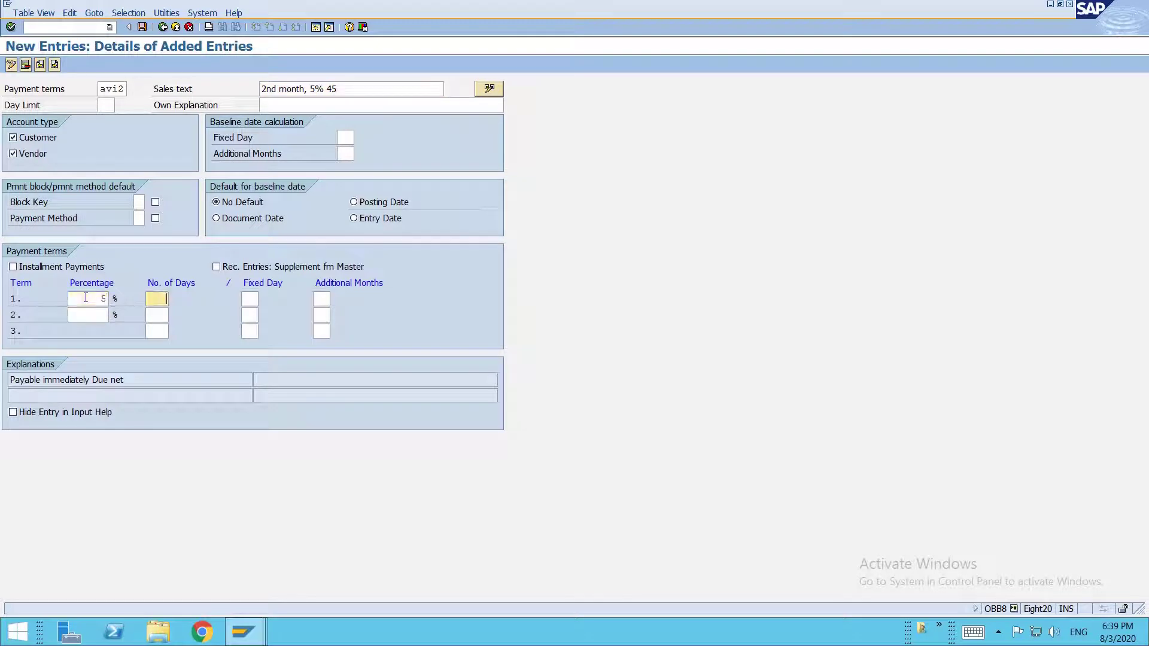
type("45")
key("Return")
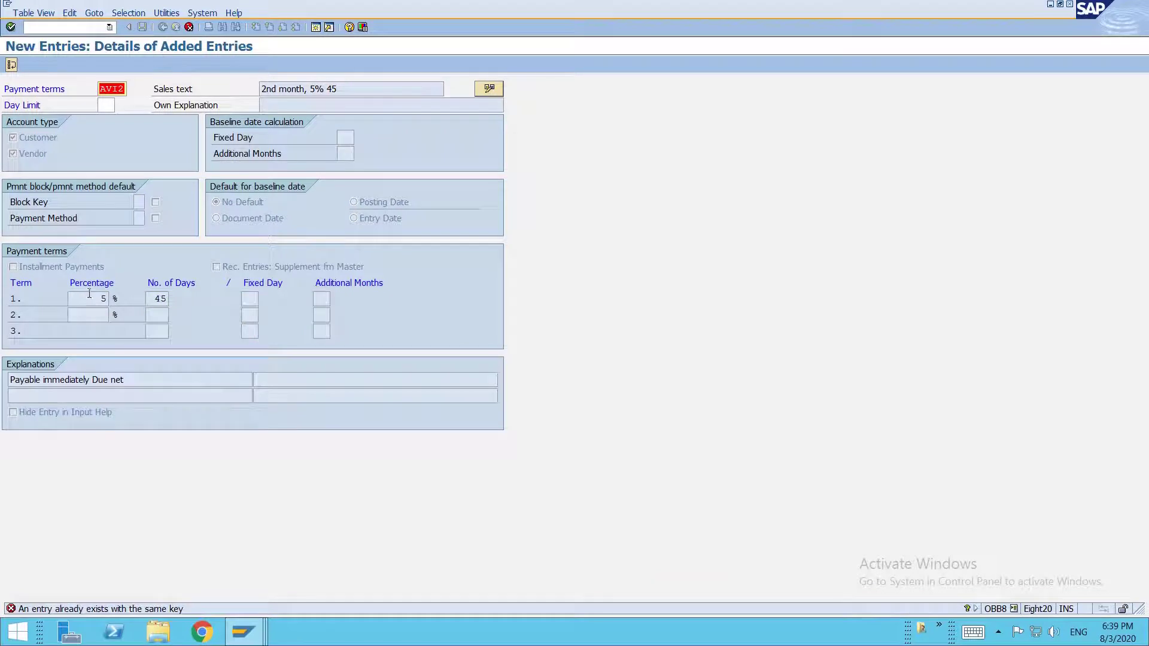
Step: Re-enter the code AVI2, cancel editing of the new entry and discard its changes
left_click(119, 90)
key("BackSpace")
type("2")
left_click(189, 27)
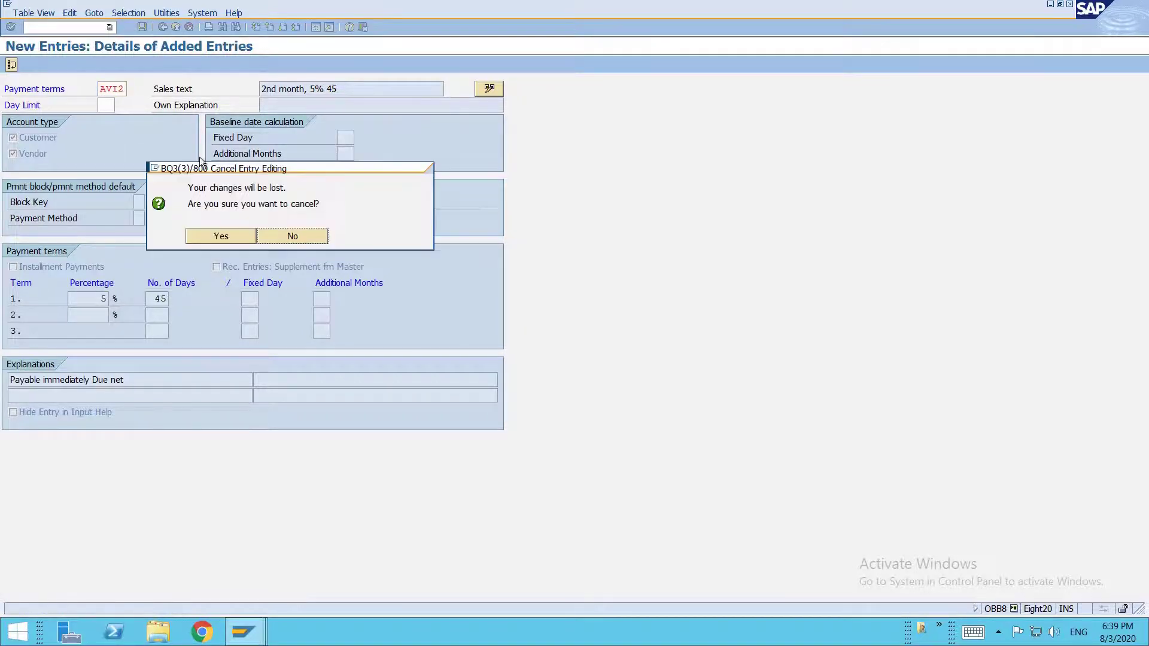
left_click(217, 235)
Step: Position the terms of payment overview on AVI2 and open that entry's details
left_click(231, 432)
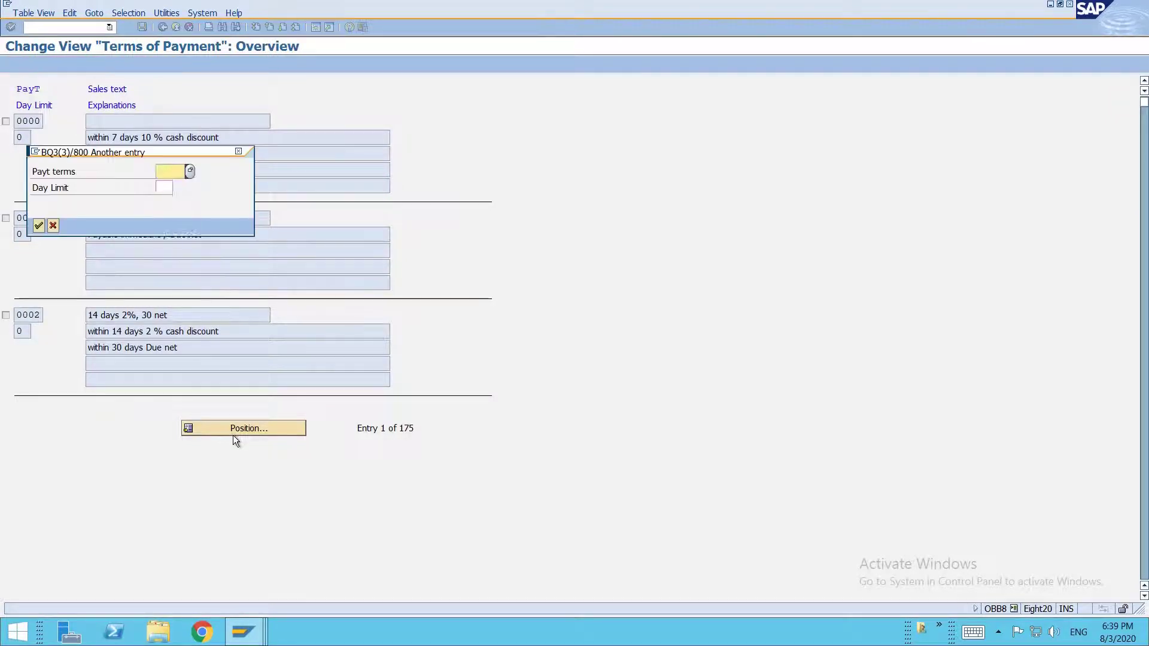
type("avi2")
key("Return")
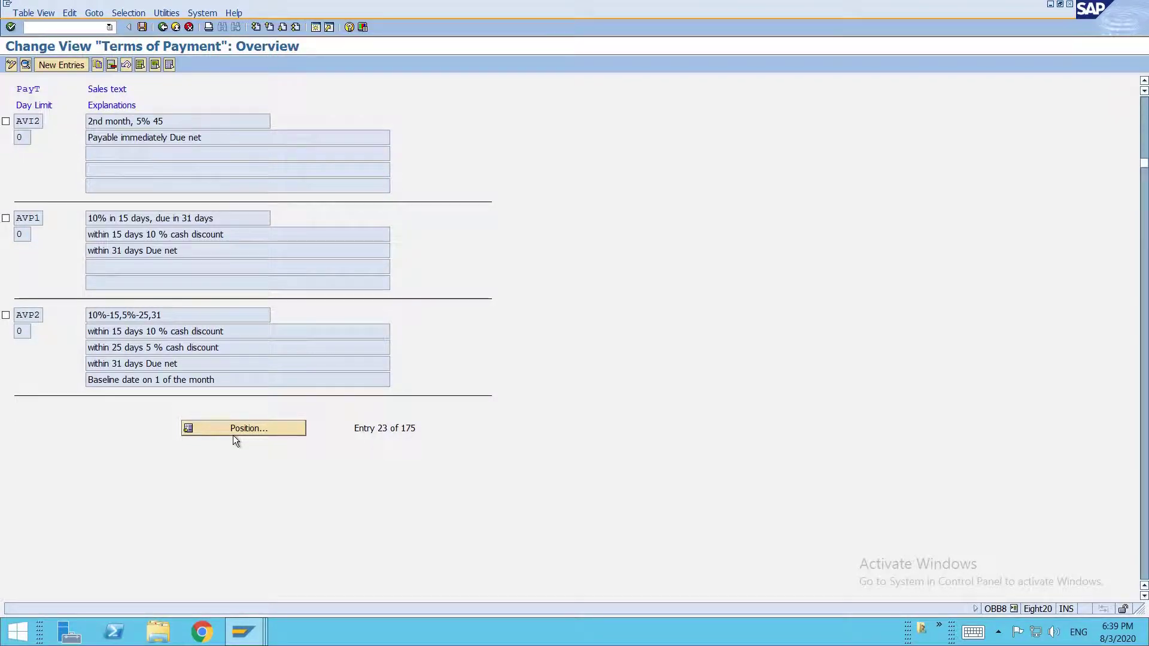
double_click(169, 123)
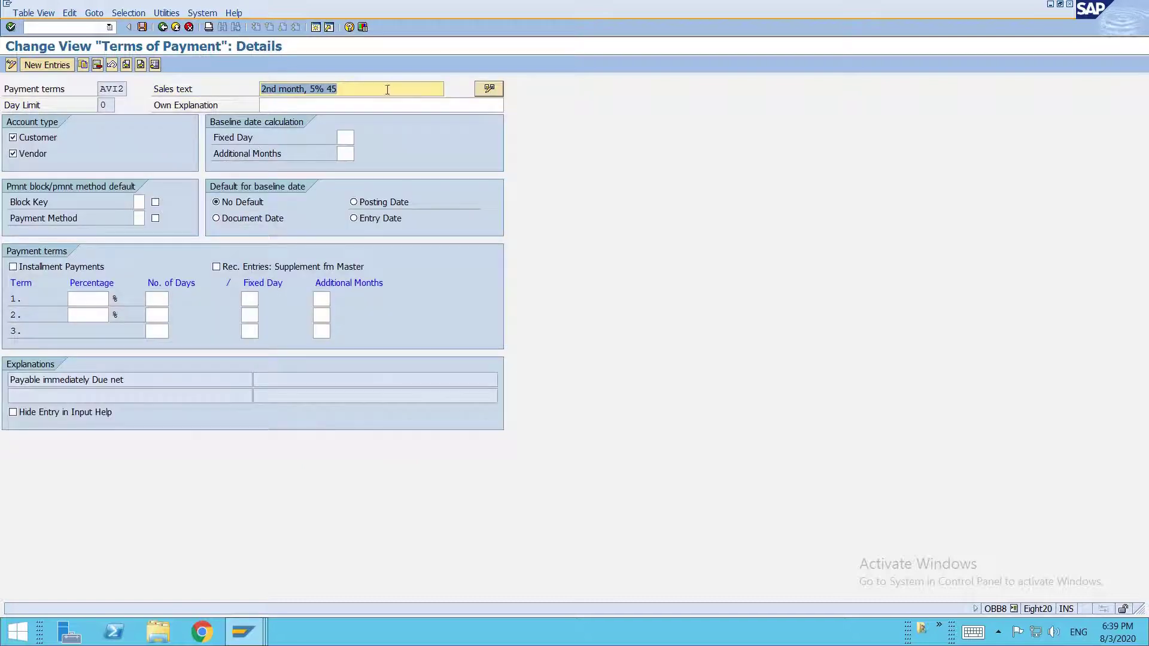
Step: Set the first term of AVI2 to 10% and 45 days, and save the entry
left_click(93, 302)
type("10")
key("Tab")
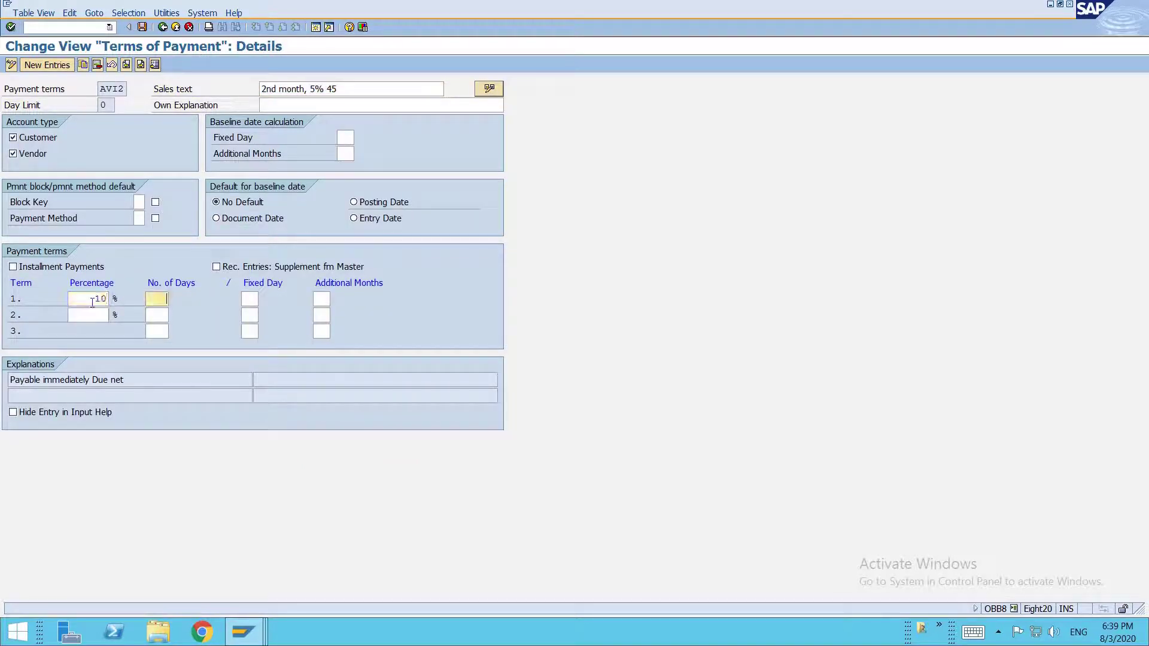
type("45")
key("Return")
key("ctrl+s")
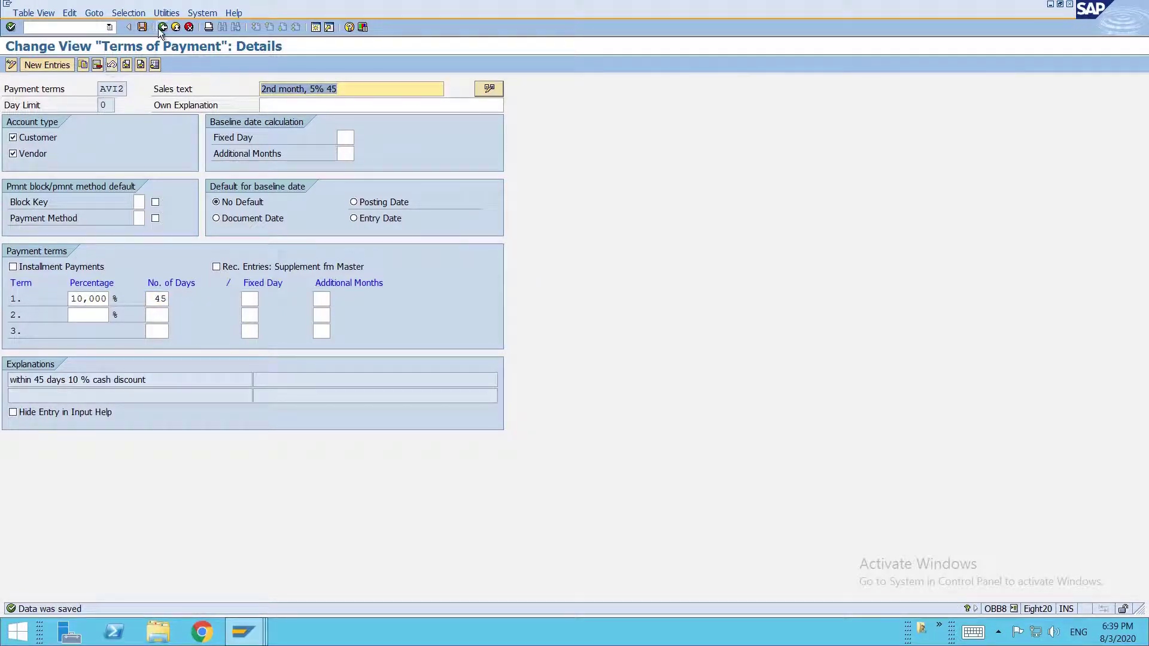
Step: Create a new terms of payment entry AVI3 with the sales text "3rd installment, 0% 31"
left_click(65, 62)
type("avi3")
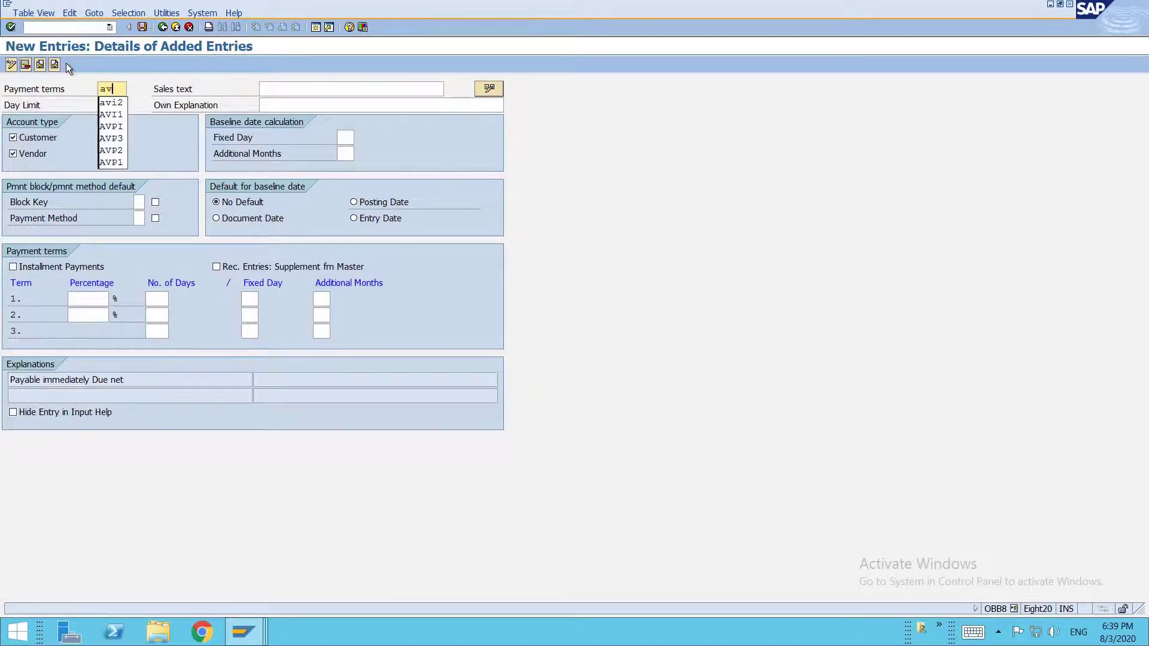
key("Tab")
type("3")
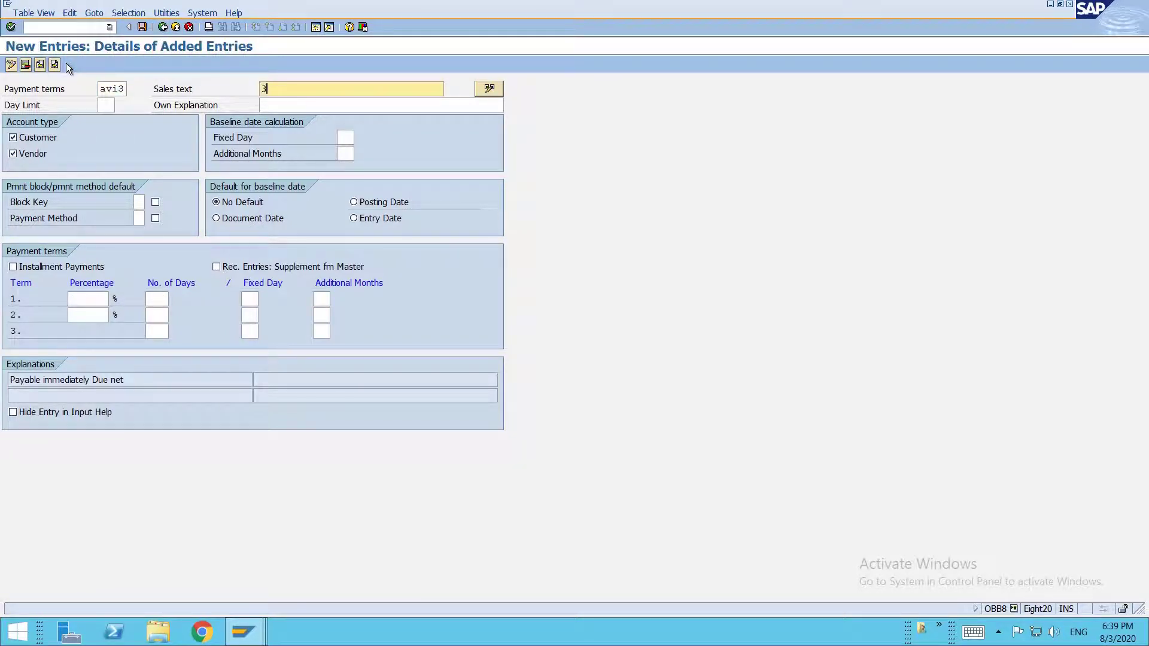
type("rd installment, 0% 31")
Step: Set the first term of AVI3 to 90 days without a percentage and save the entry
left_click(91, 299)
key("Tab")
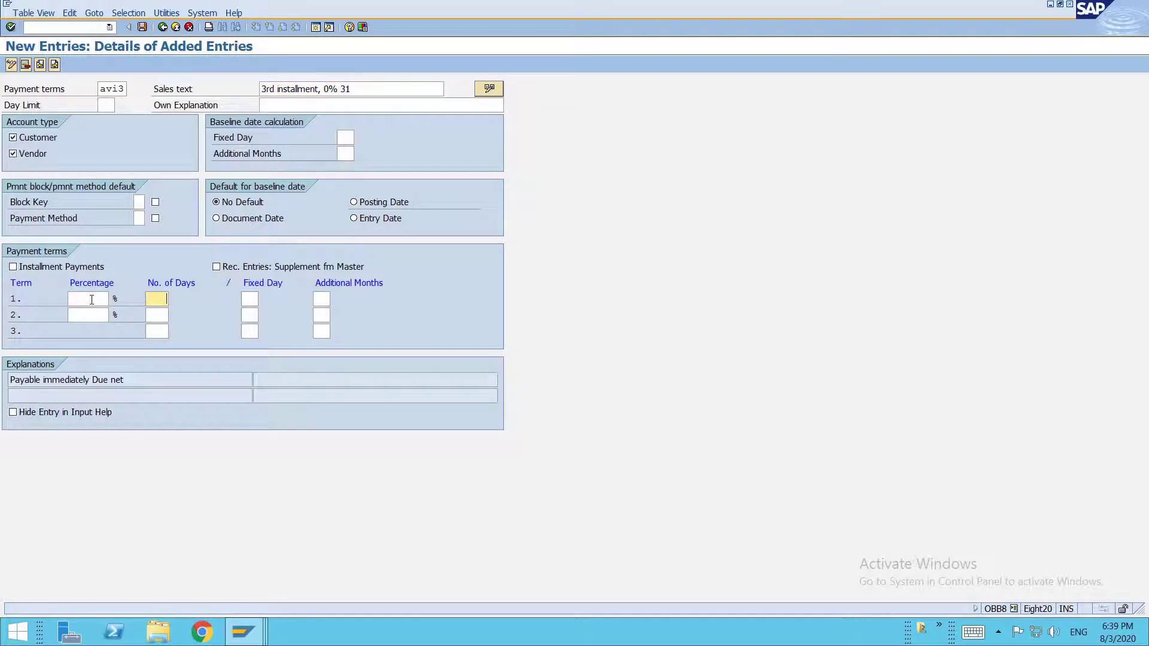
type("90")
left_click(142, 27)
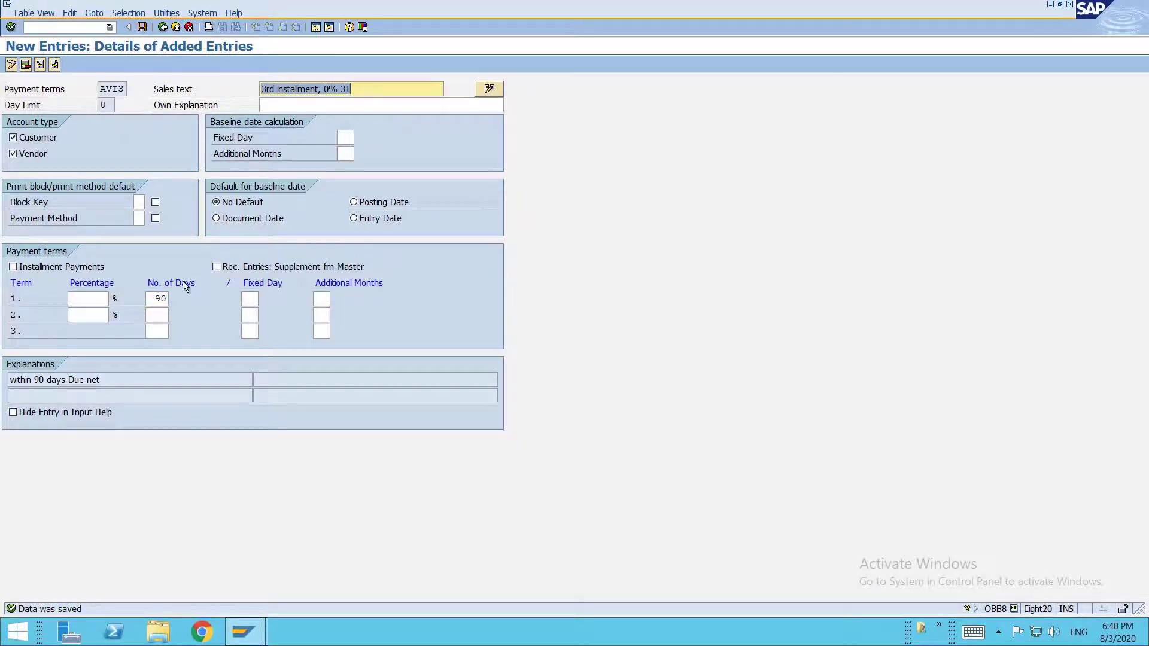
Step: Save the AVI3 entry, return to the terms of payment overview and open transaction OBB9
key("ctrl+s")
left_click(161, 28)
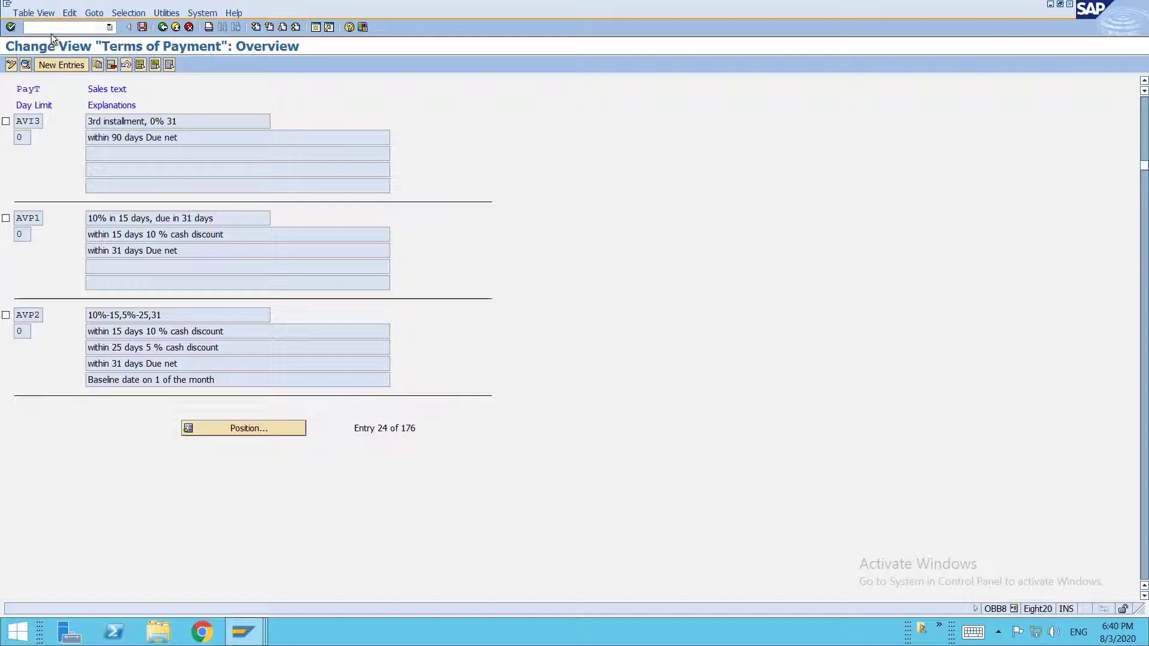
type("nobb8")
key("Return")
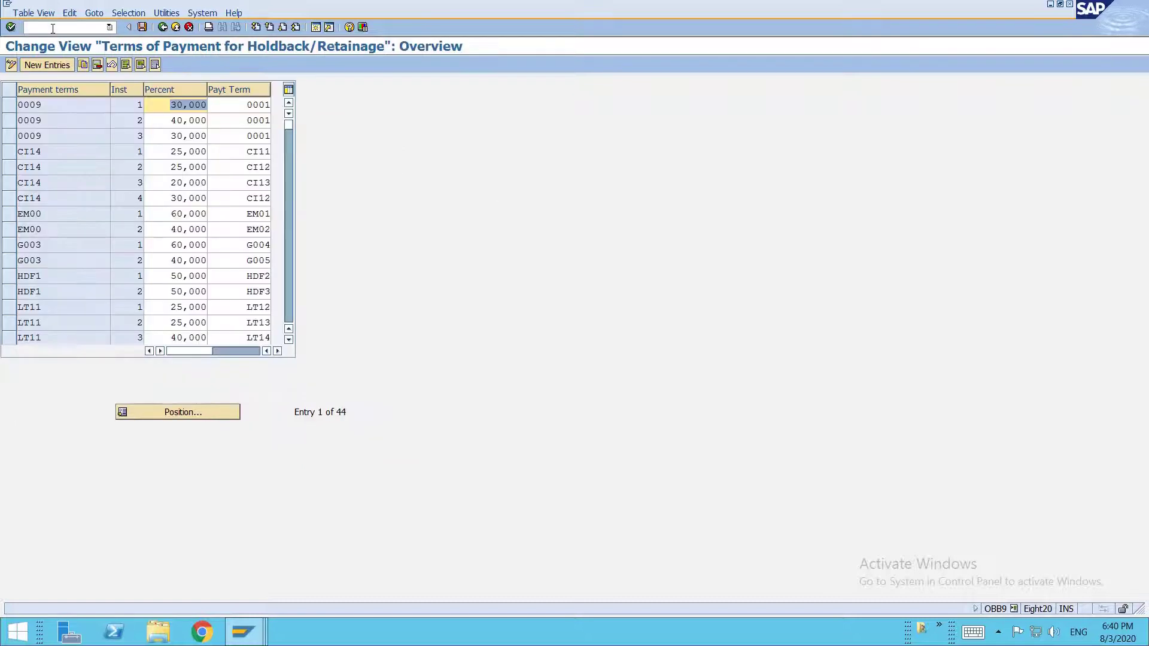
Step: Start new holdback/retainage entries and add AVPI installment 1 with 50 percent and payment term AVI1
left_click(52, 66)
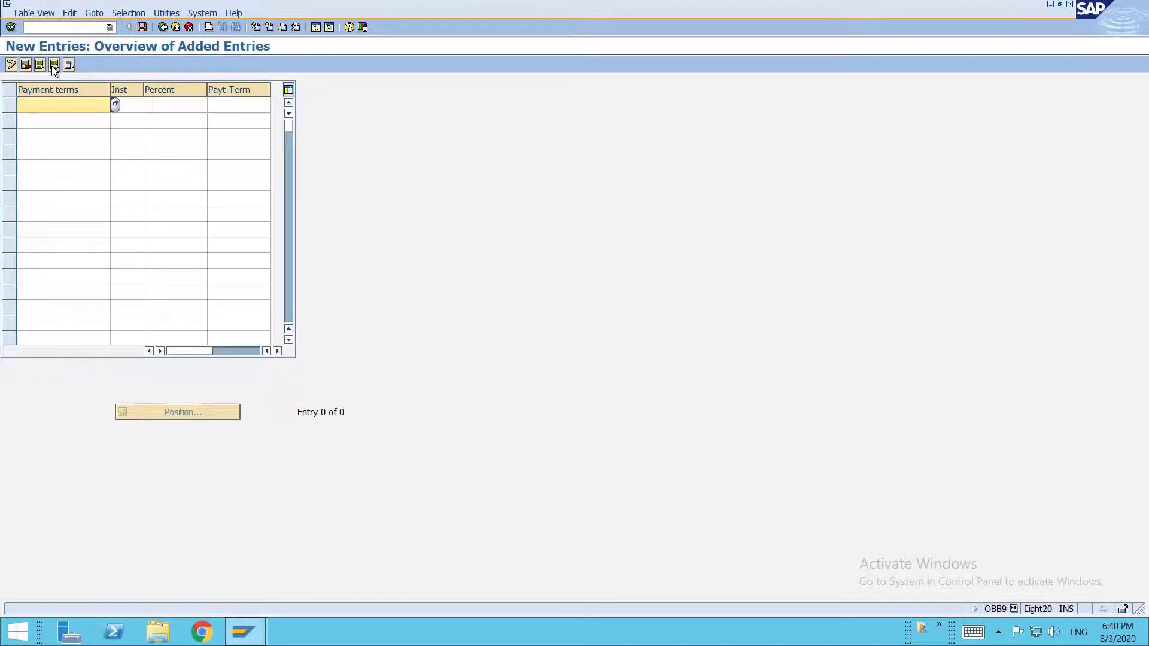
type("AVPI")
key("Tab")
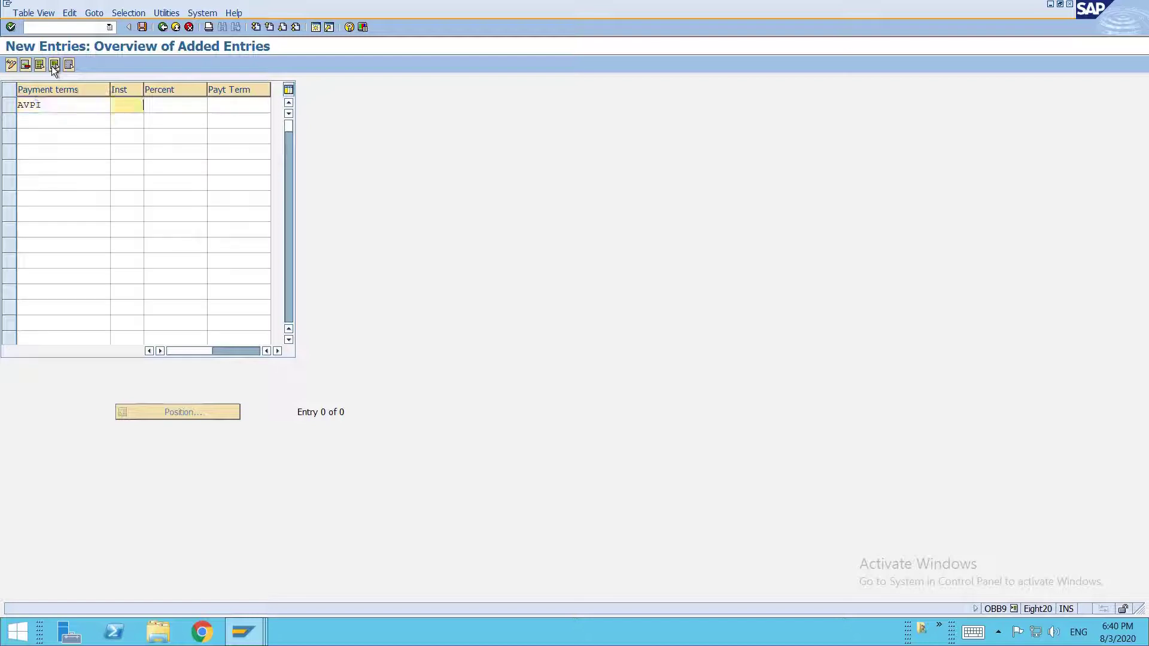
type("1")
key("Tab")
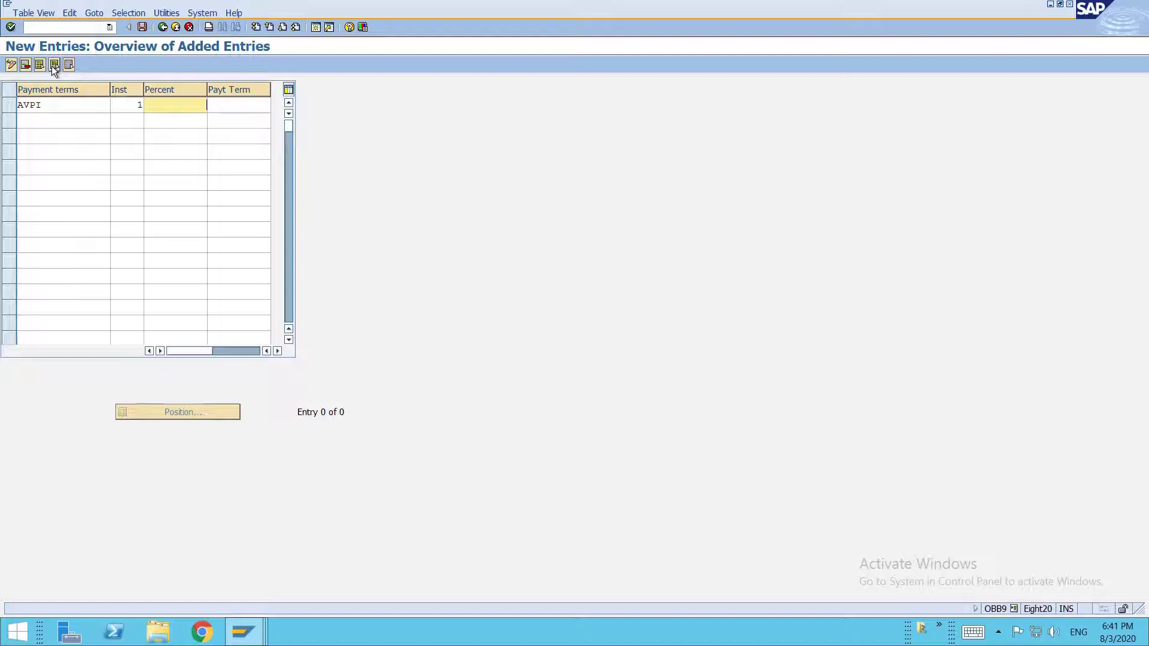
type("50")
key("Tab")
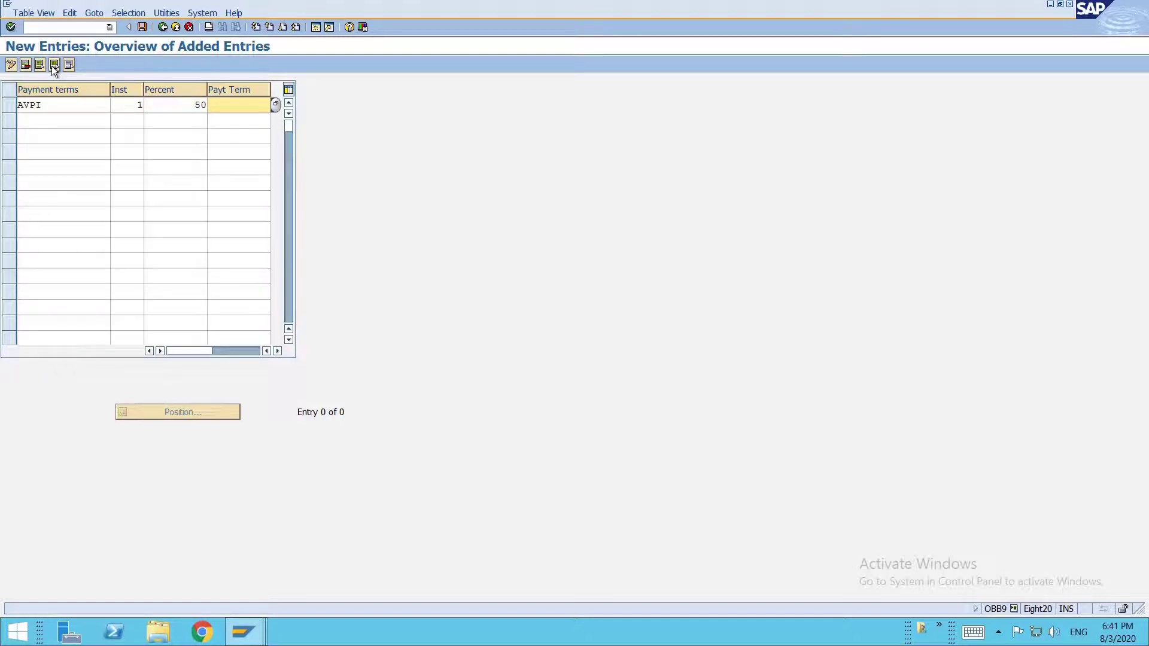
type("AVI1")
key("Return")
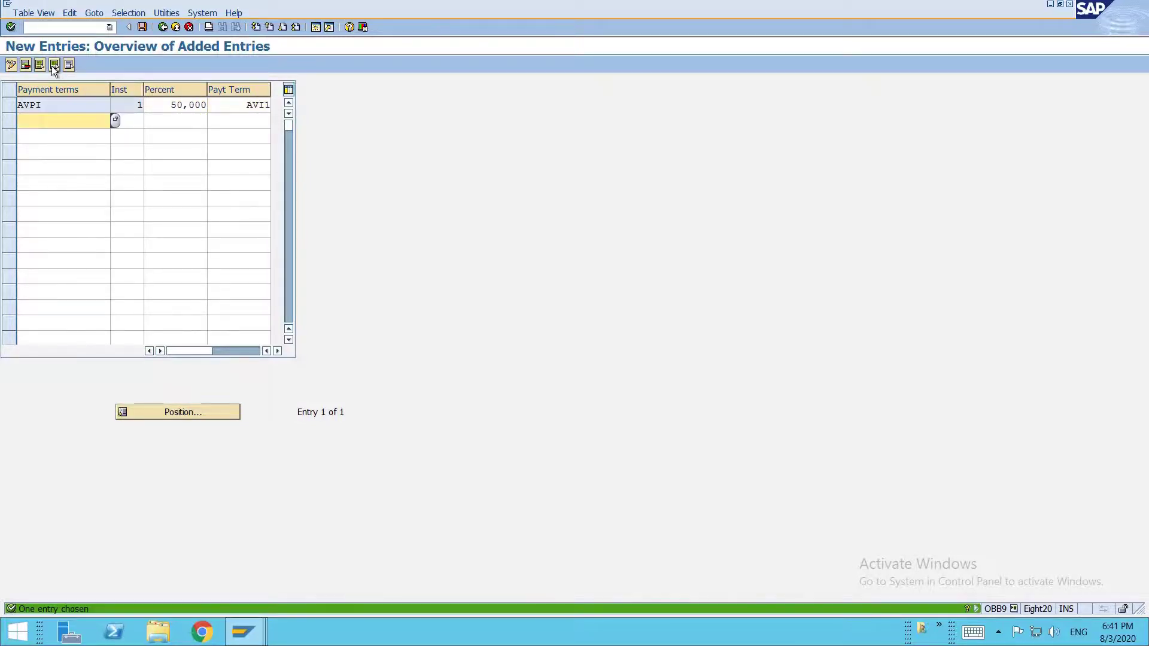
Step: Add AVPI installment 2 with 30 percent and payment term AVI2
type("AVPI")
key("Tab")
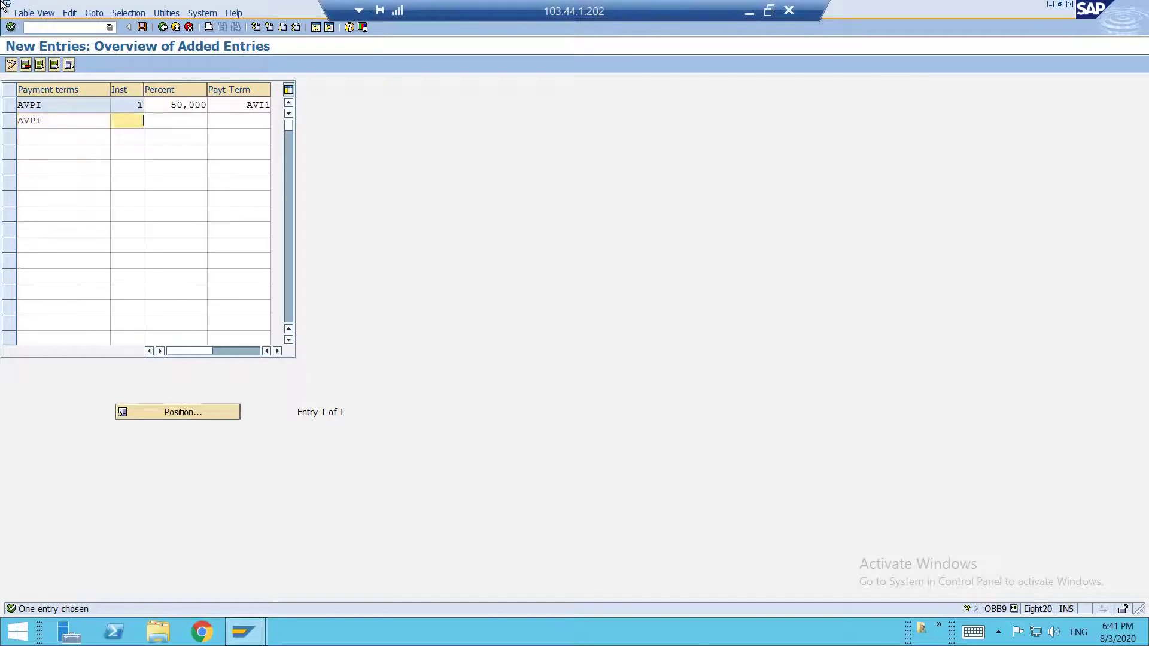
type("2")
key("Tab")
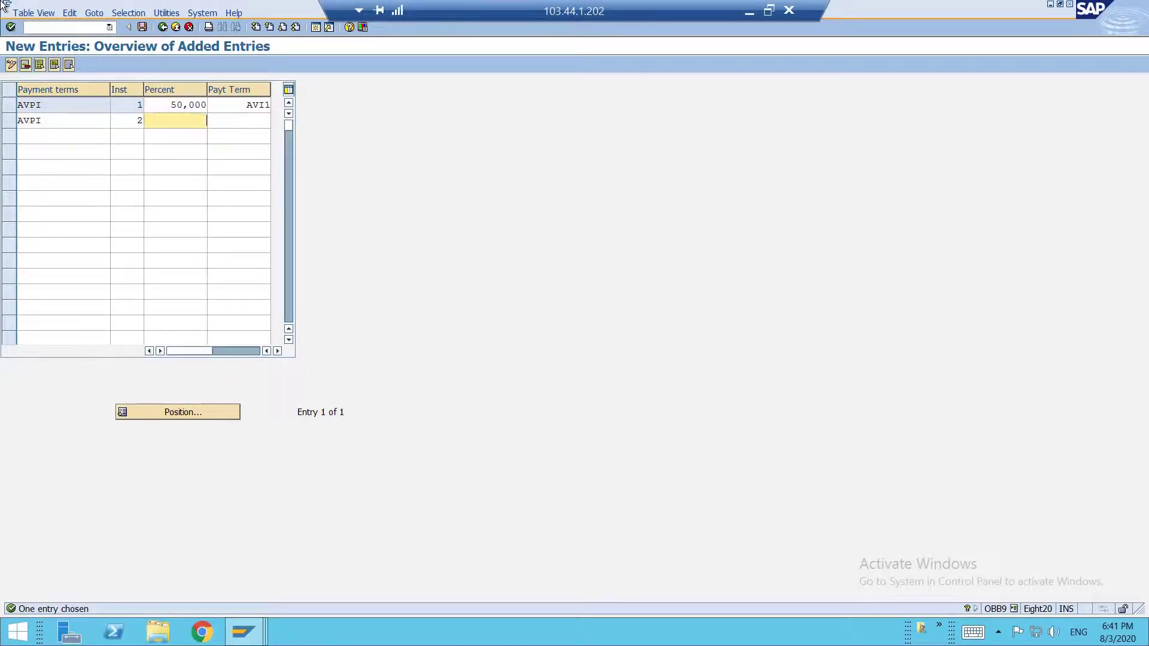
type("30")
key("Tab")
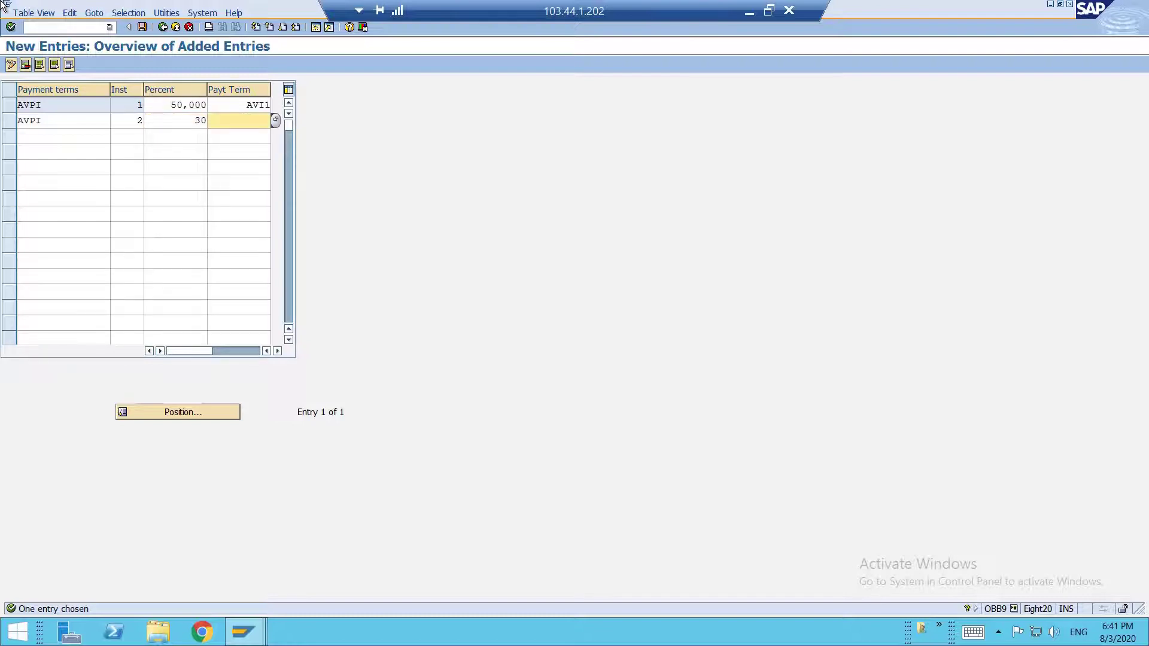
type("AVI2")
key("Return")
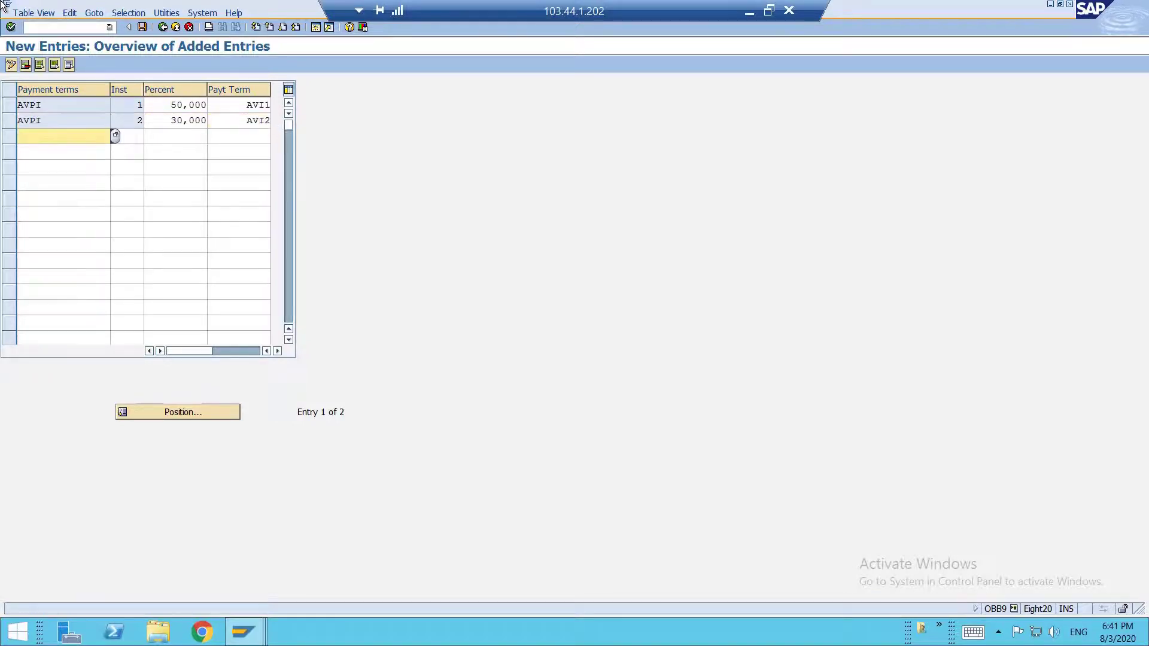
Step: Add AVPI installment 3 with 20 percent and payment term AVI3
type("AVPI")
key("Tab")
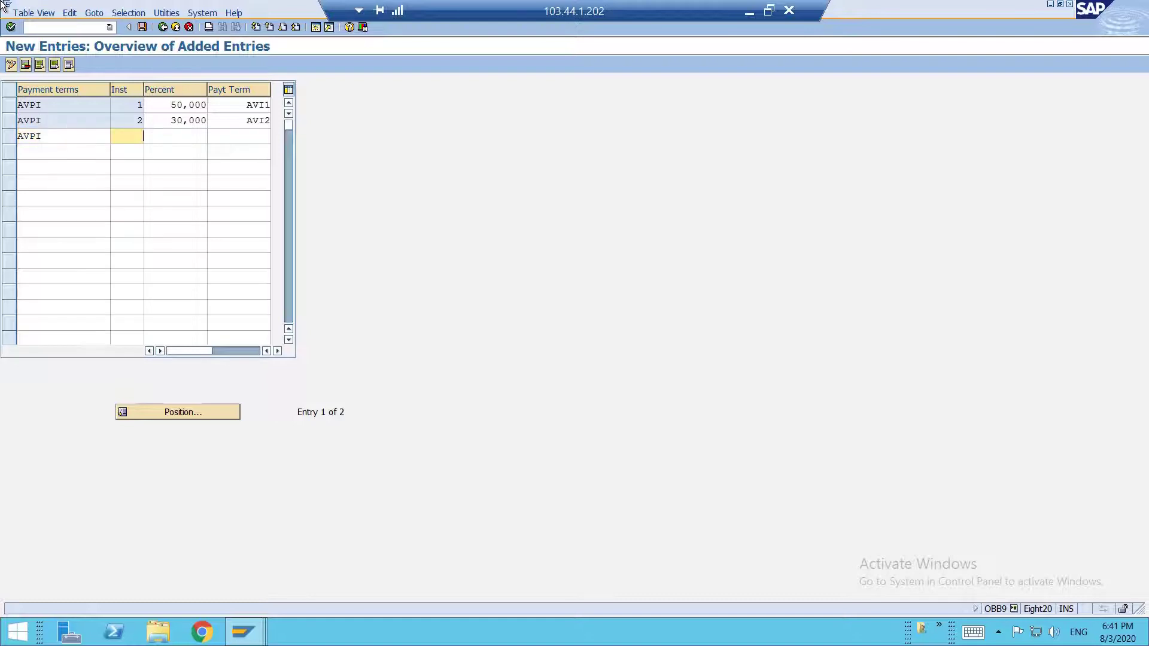
type("3")
key("Tab")
type("2")
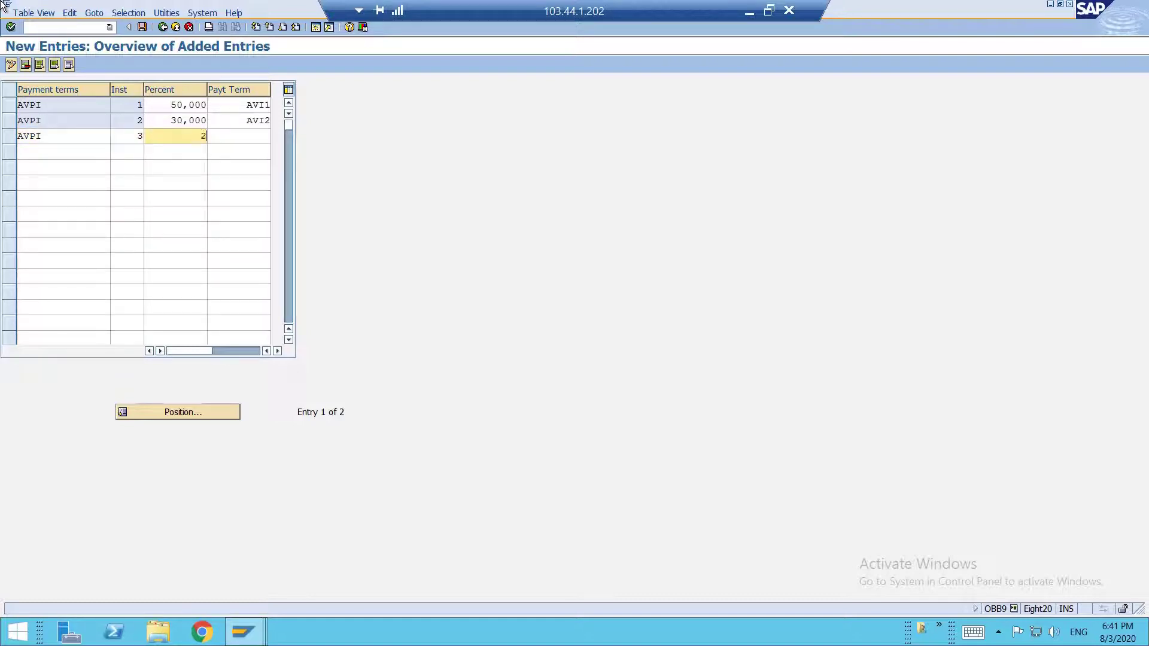
type("0")
key("Tab")
type("AVI3")
key("Return")
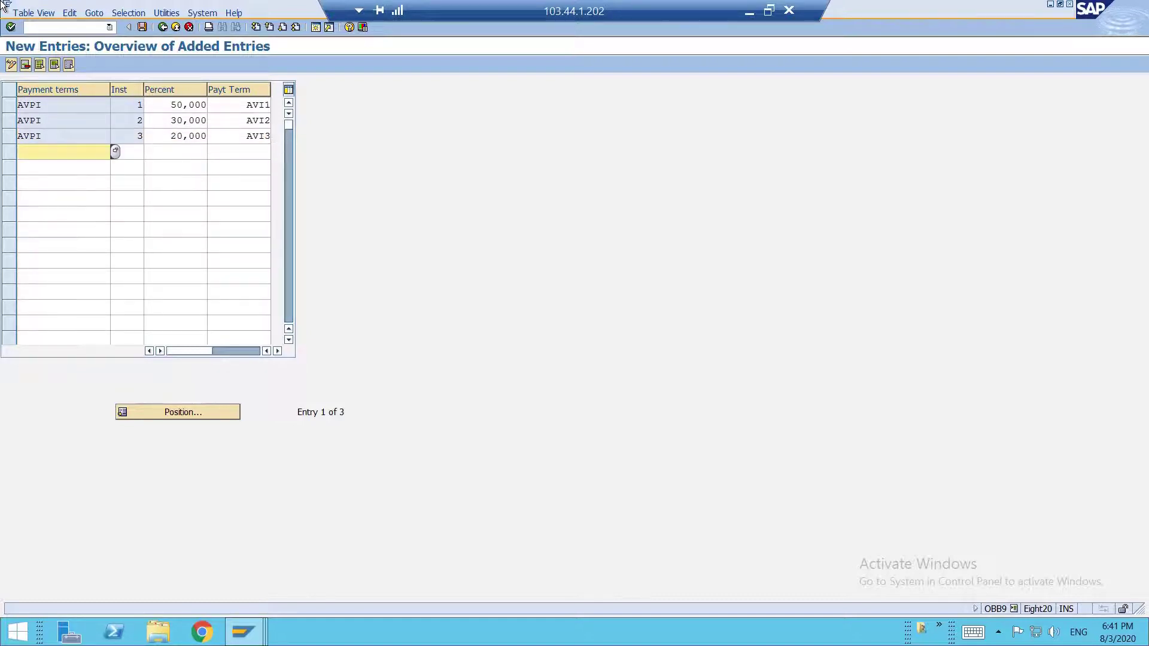
Step: Save the three AVPI installments under the proposed customizing request and return to the SAP Easy Access screen
key("ctrl+s")
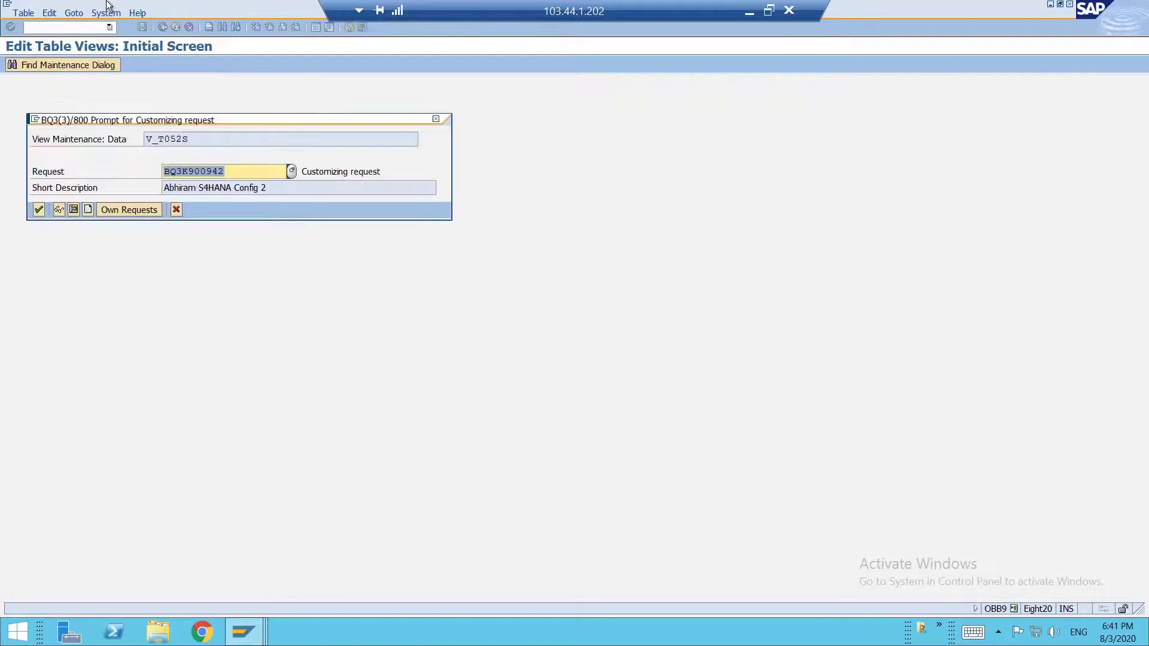
key("Return")
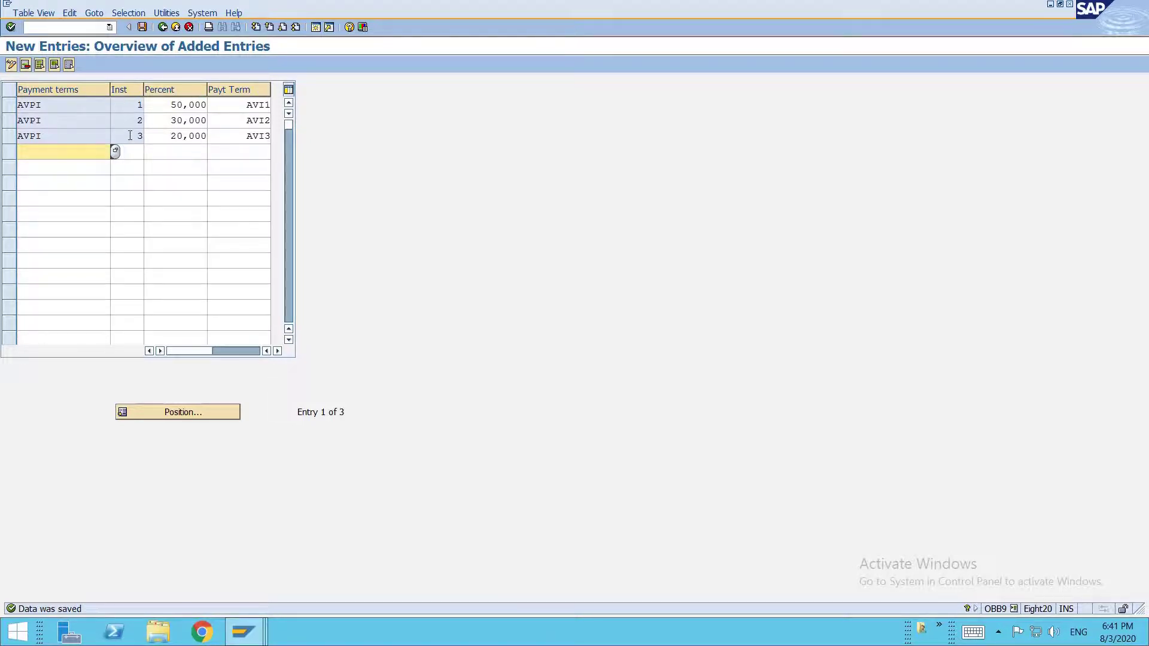
left_click(153, 152)
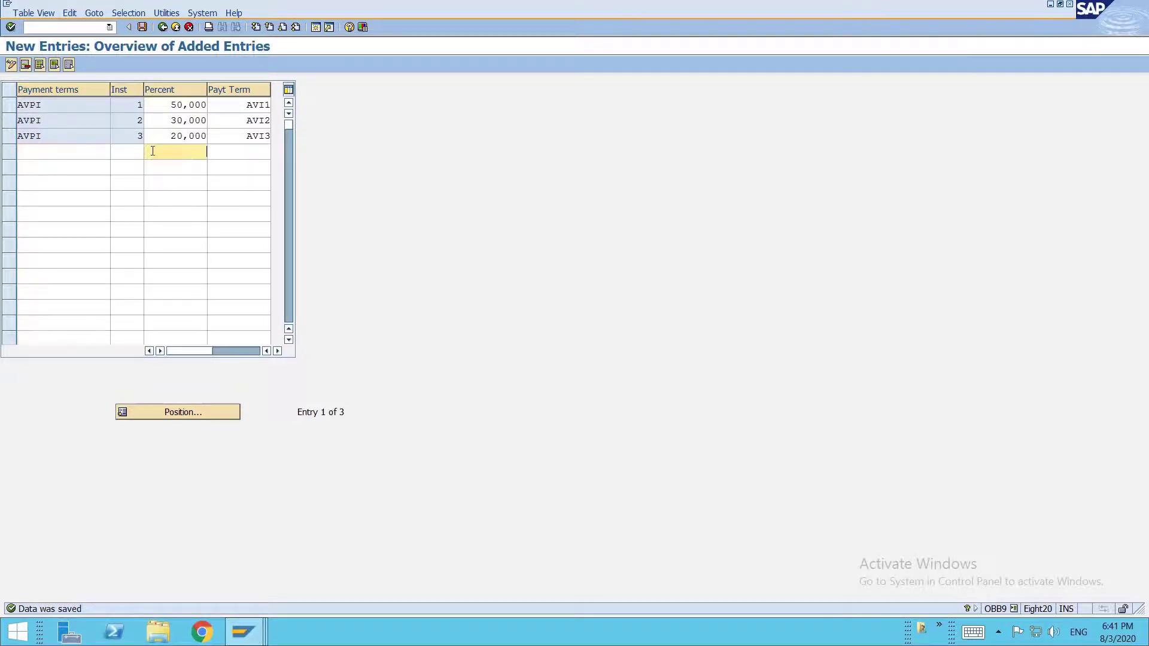
key("F3")
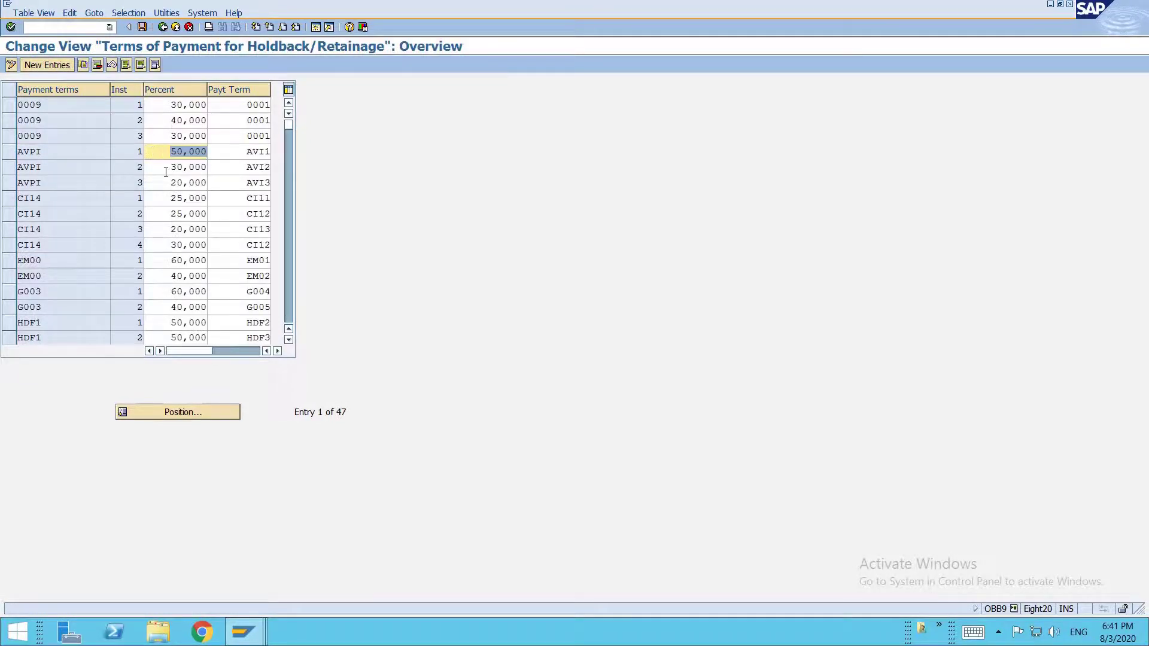
key("F3")
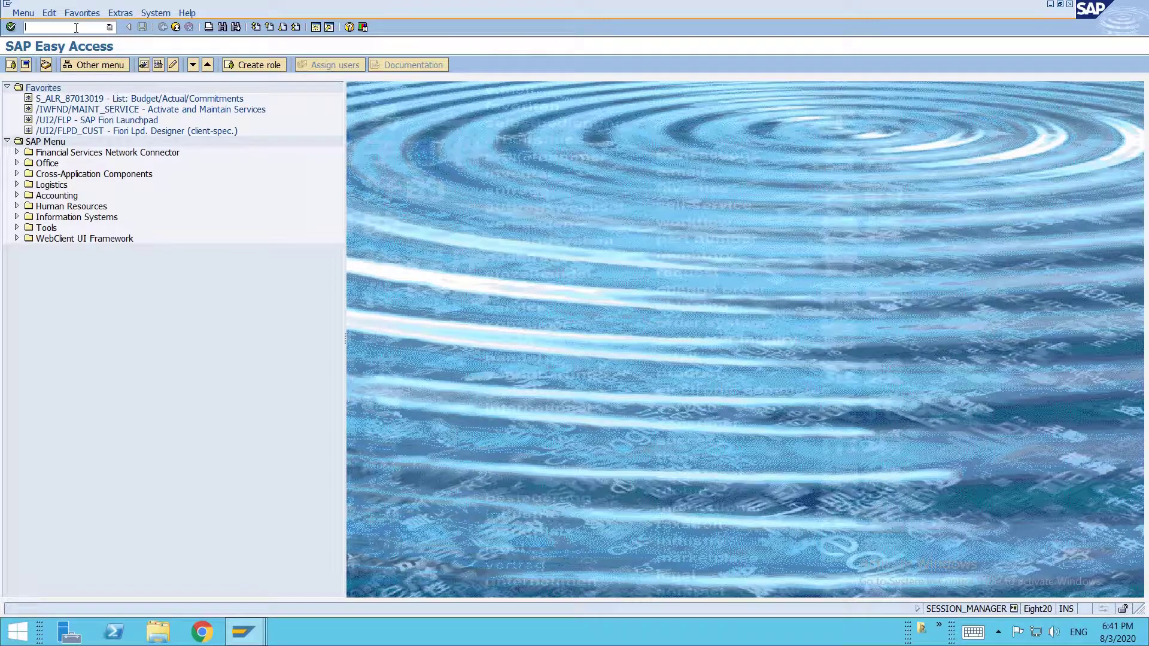
Step: Open transaction FB60 and choose the AVIN purchasing vendor from the vendor search as the invoice's vendor
type("/nfb60")
key("Return")
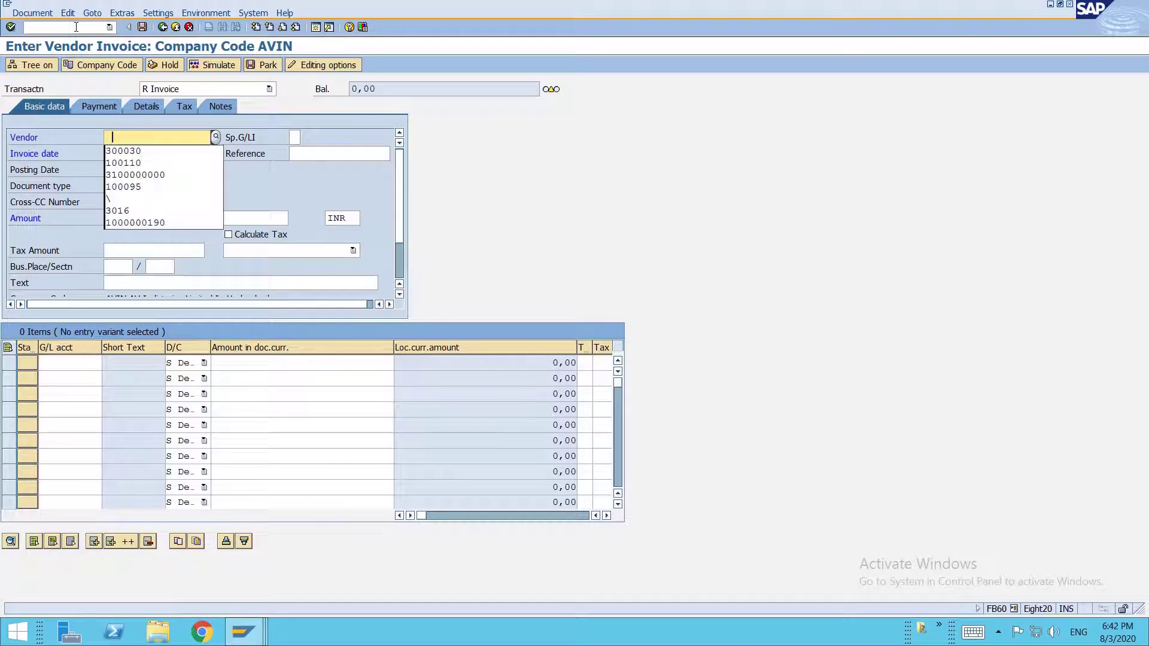
key("F4")
key("Return")
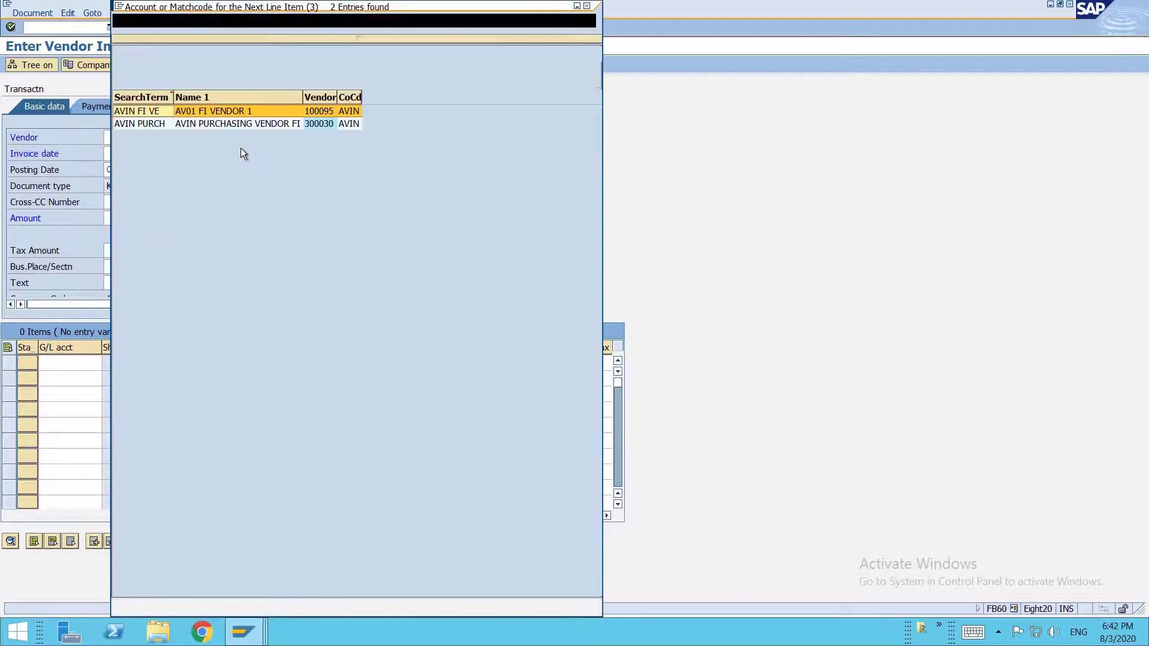
double_click(279, 126)
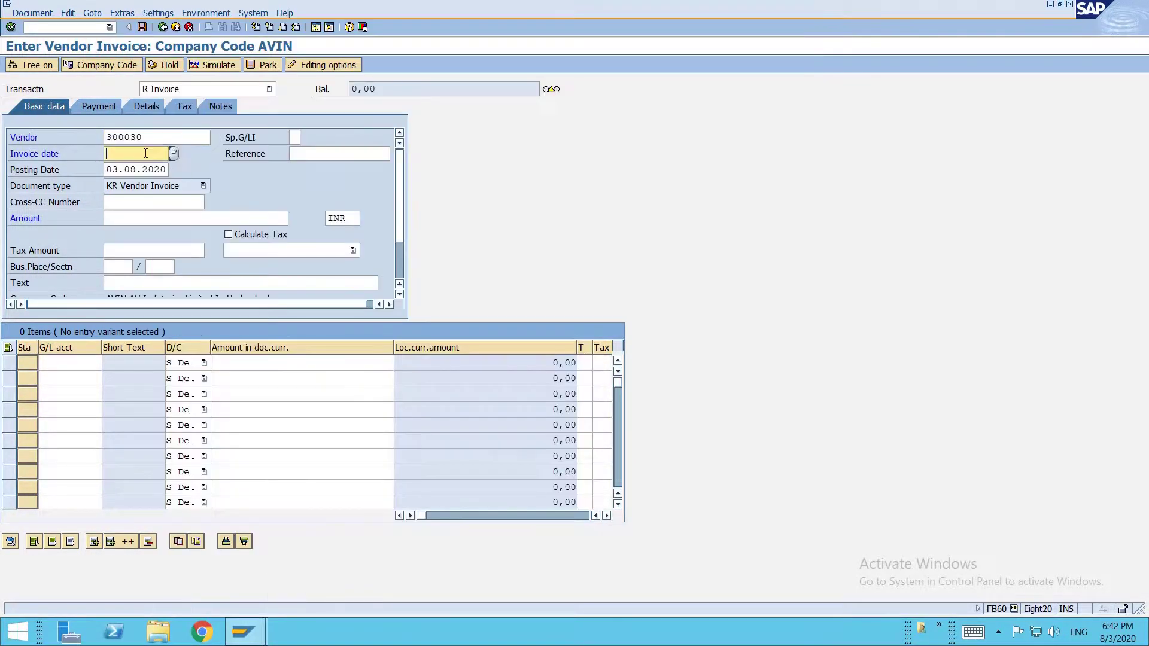
Step: Enter the invoice date 03.08.2020, the reference "Installment PT 1" and the amount 10000 INR
left_click(145, 153)
type("03082020")
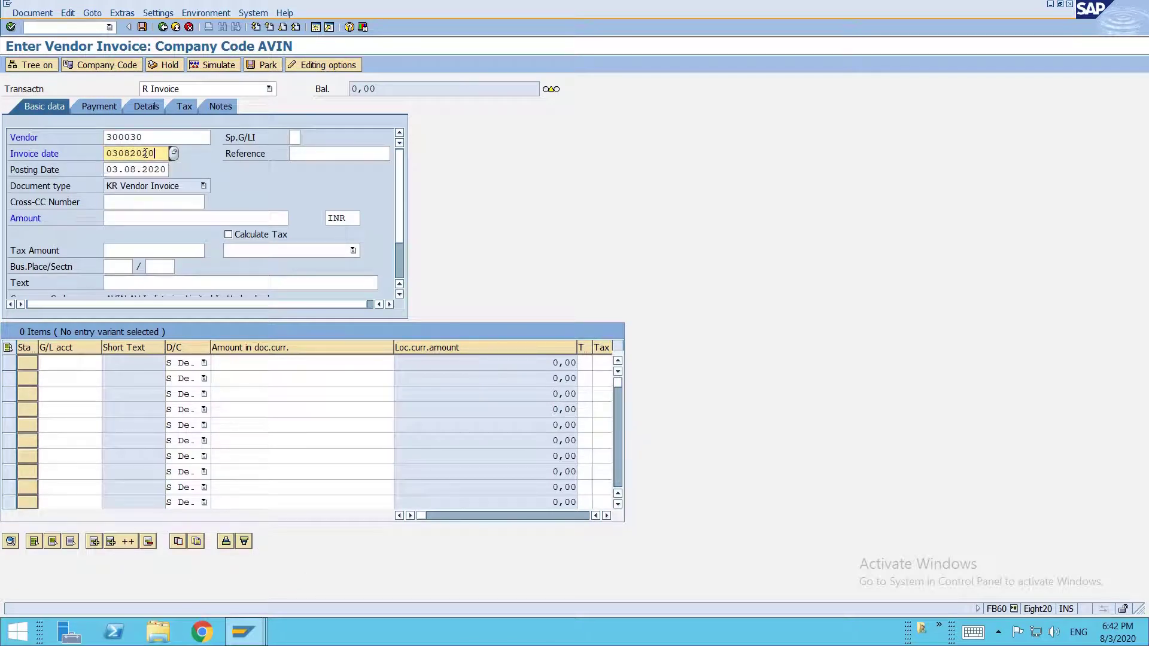
key("Tab")
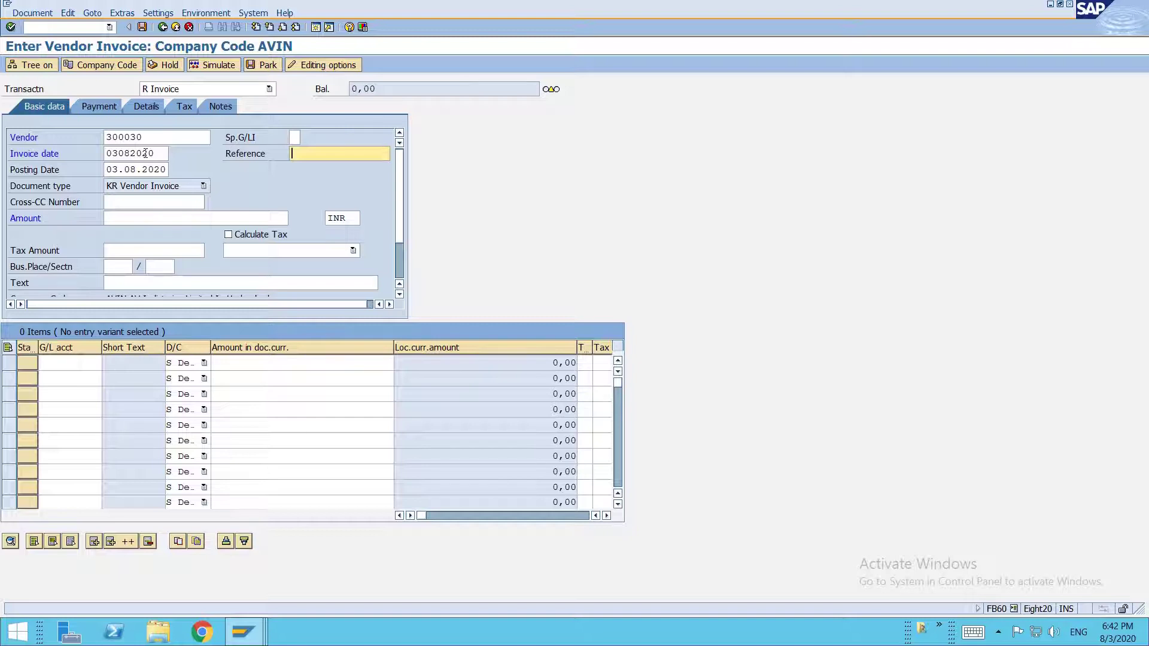
type("Installment PT 1")
left_click(130, 222)
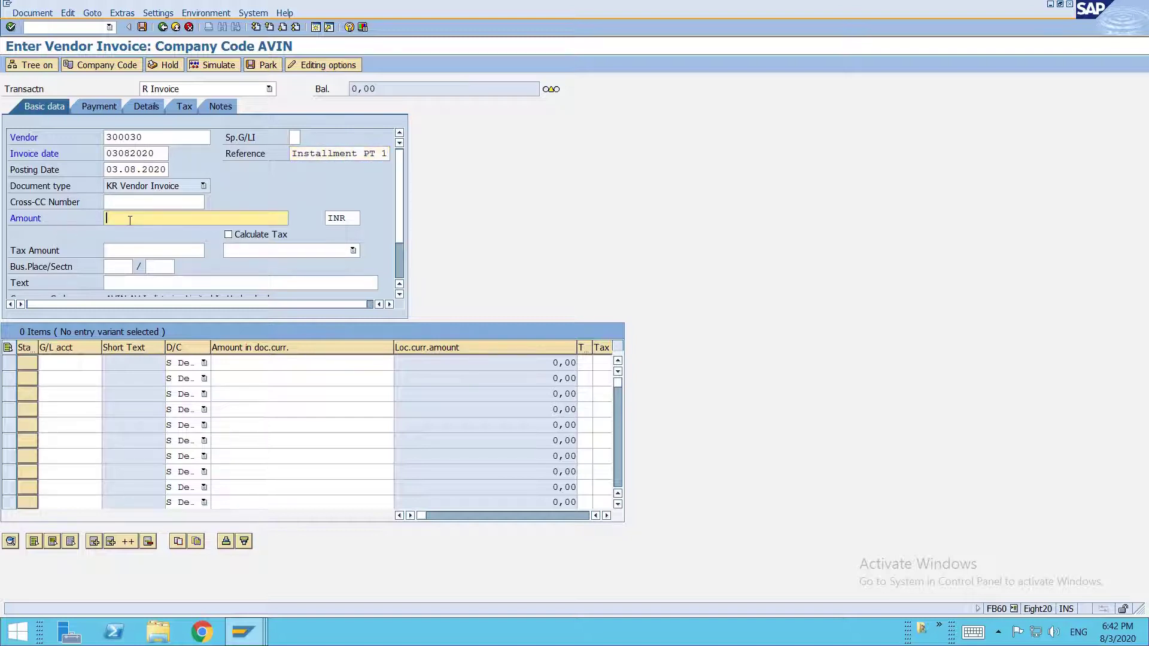
type("10000")
key("Tab")
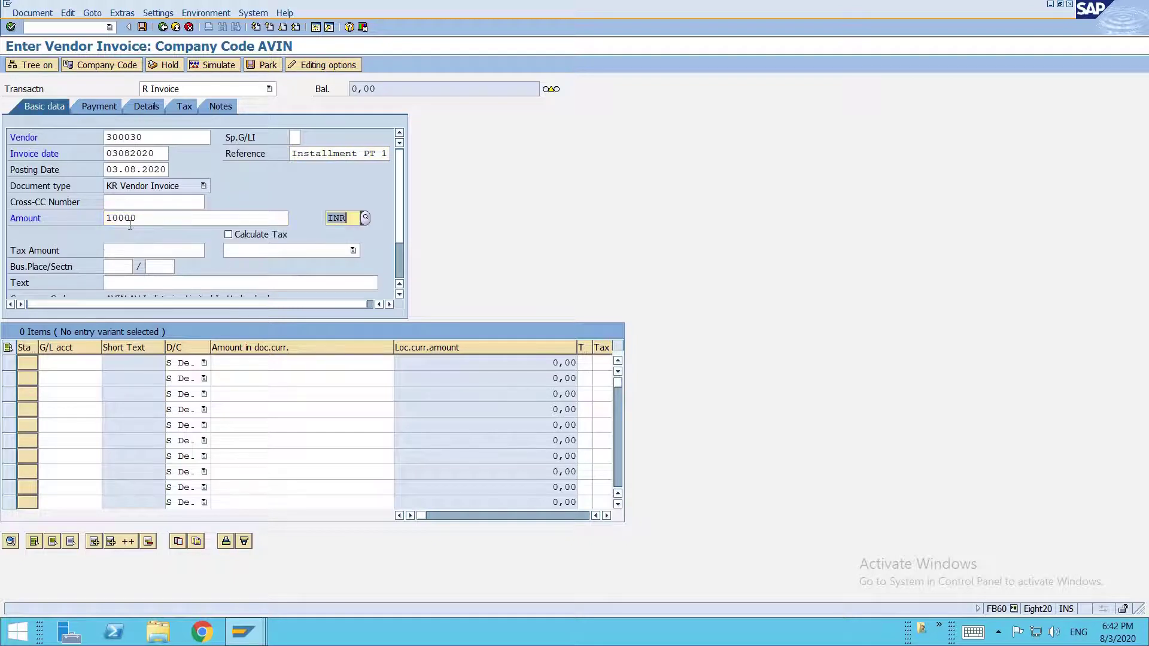
Step: Search the G/L accounts by long text for *expense* and assign account P039 to the first line item
left_click(66, 369)
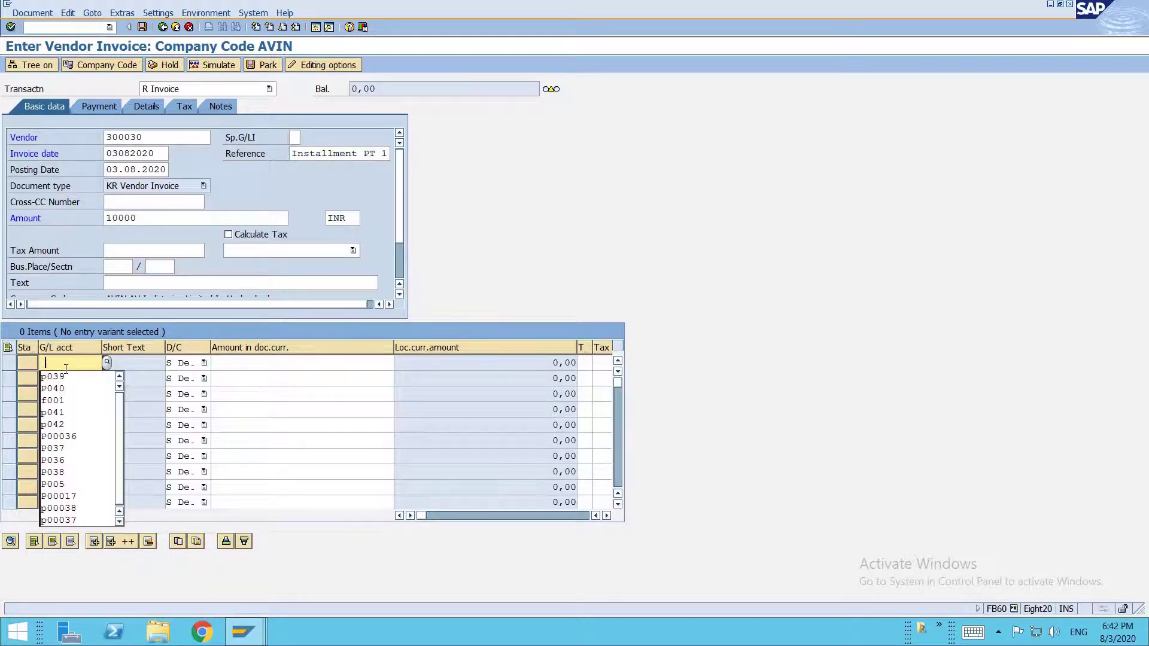
key("Down")
key("F4")
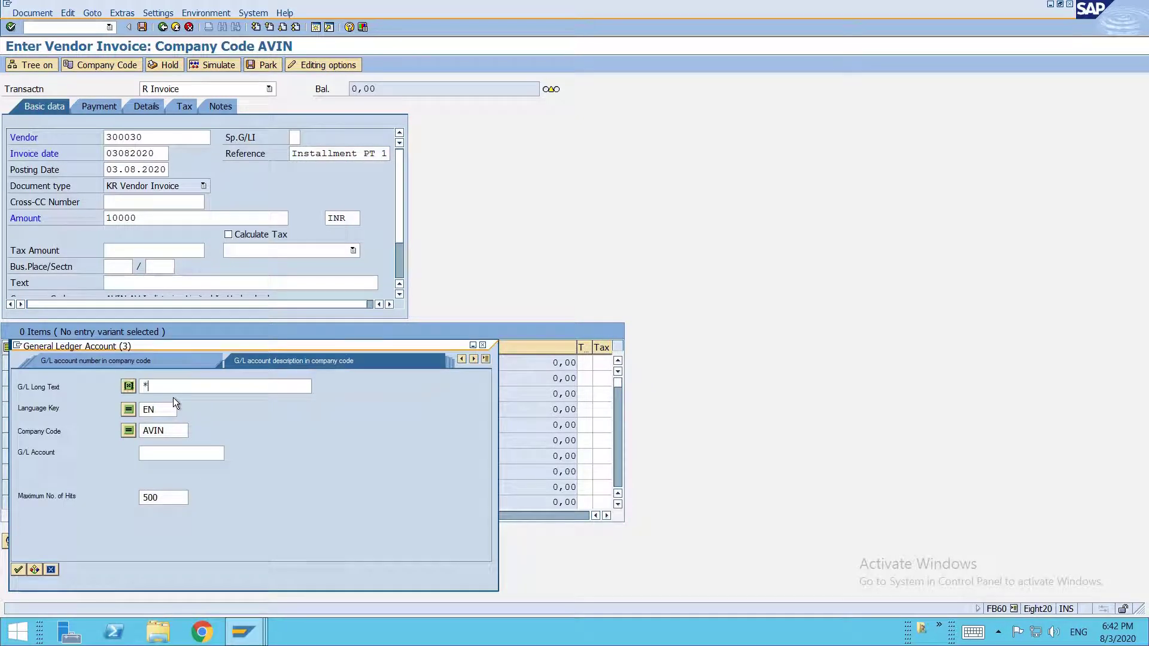
type("*expense*")
key("Return")
double_click(36, 126)
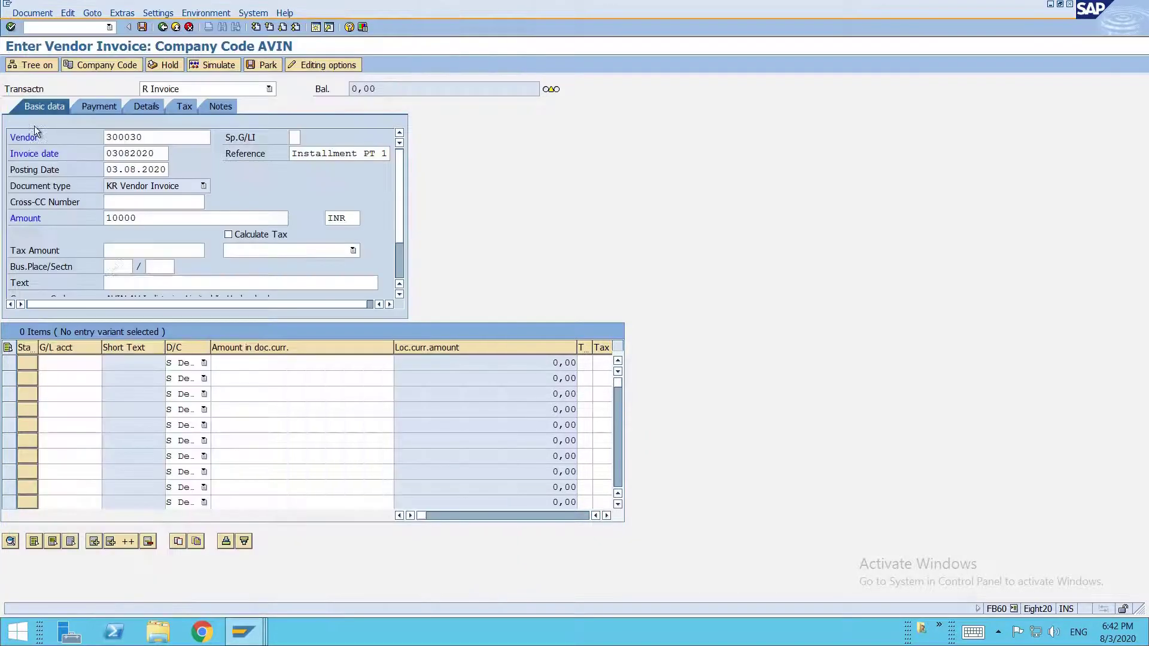
Step: Enter * as the expense line's amount, set its tax code to I2 and validate the line
left_click(270, 366)
type("*")
key("Tab")
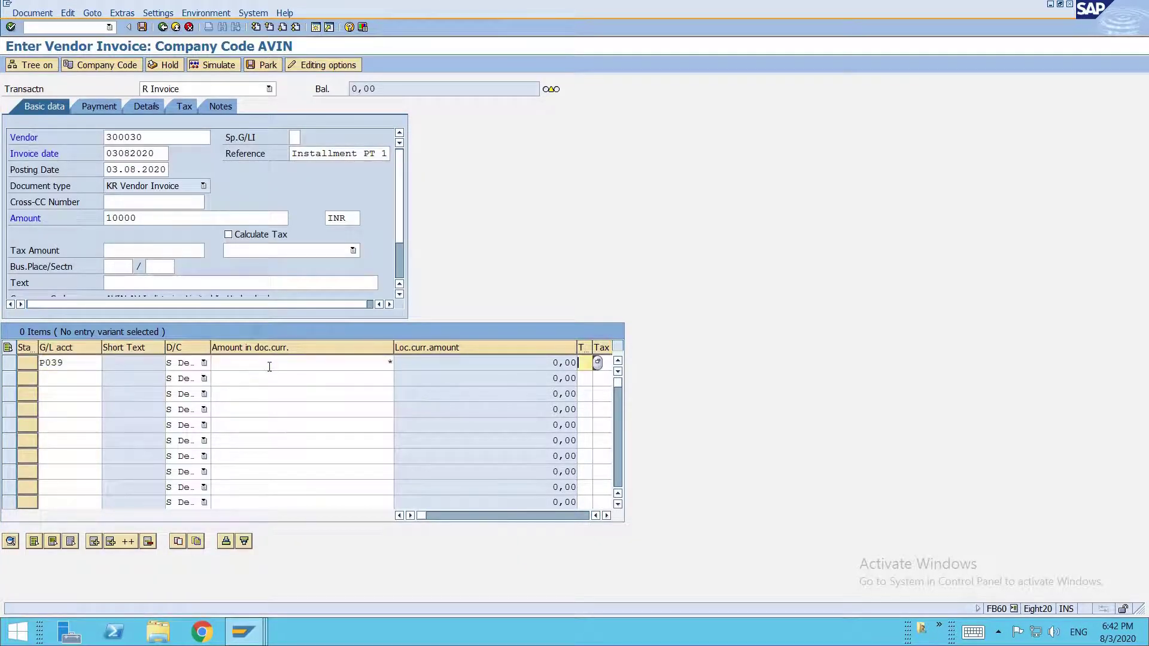
type("I2")
key("Return")
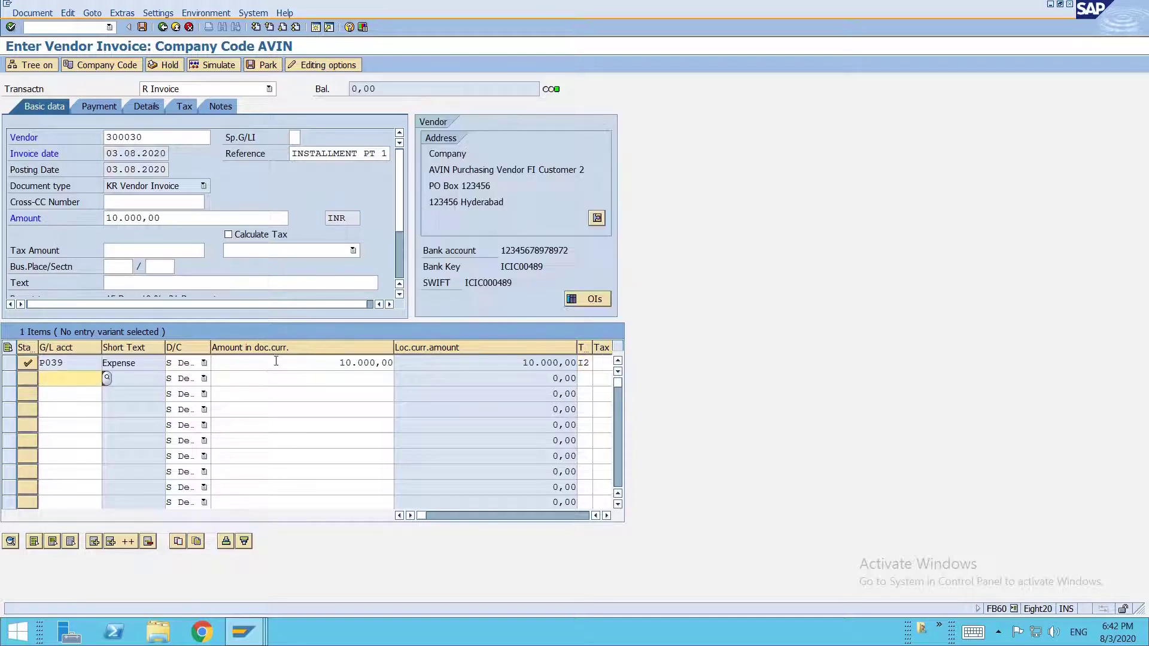
Step: Set the vendor invoice's payment terms to AVPI and accept the changed terms of payment
left_click(106, 105)
left_click(288, 137)
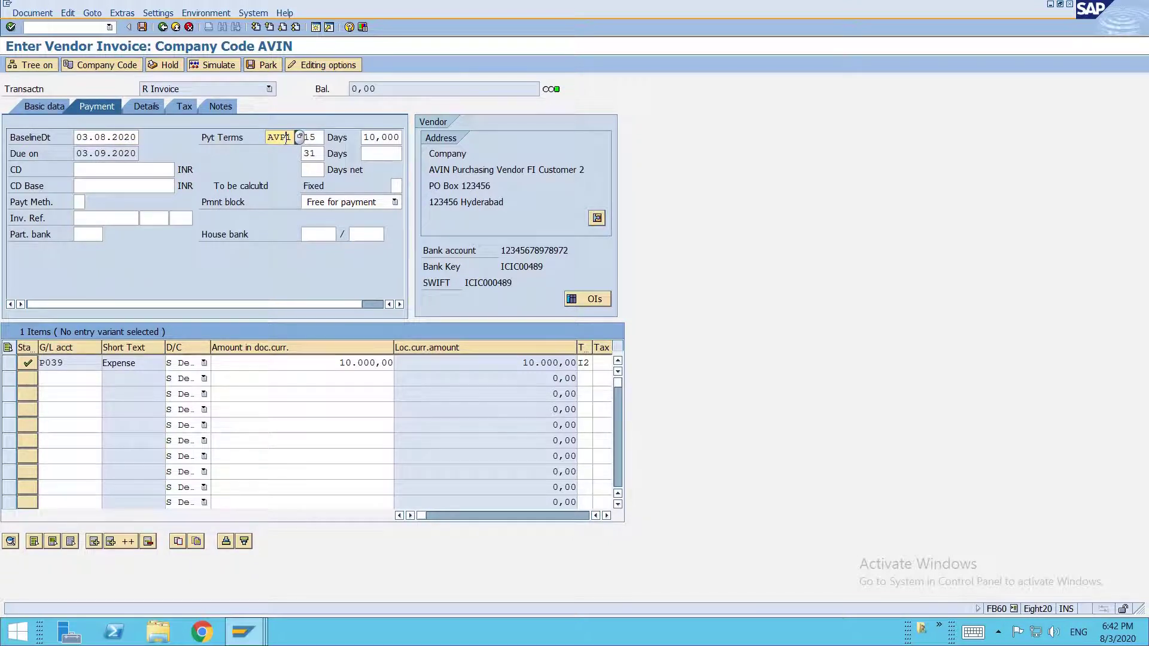
double_click(288, 138)
type("AVP")
type("1")
key("Return")
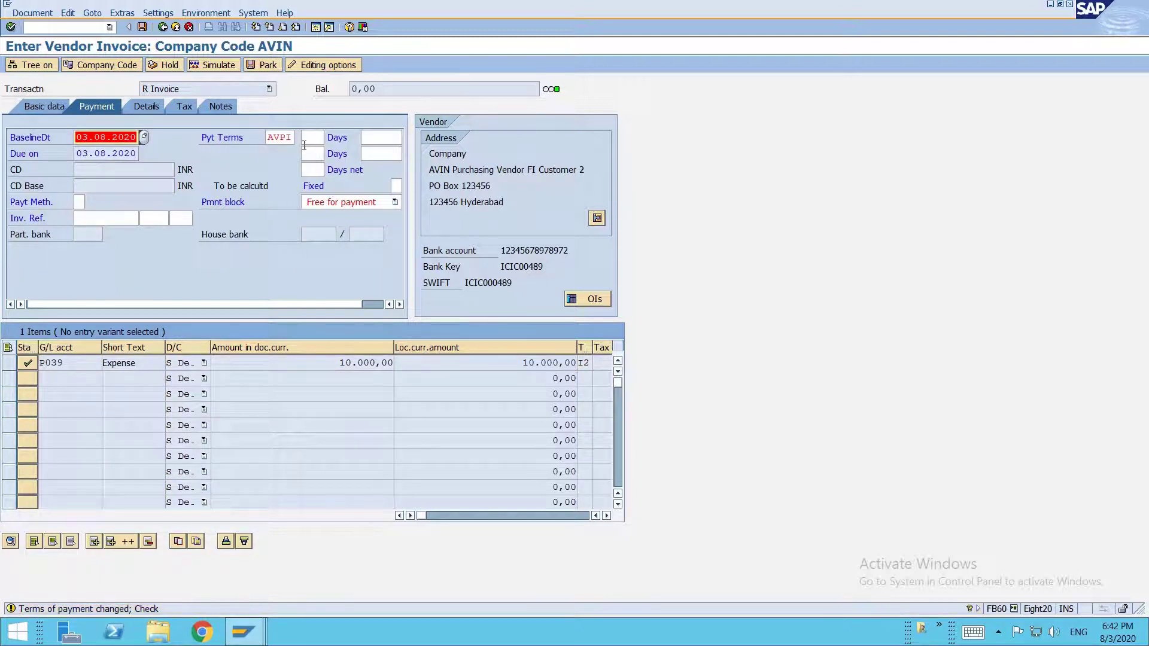
key("Return")
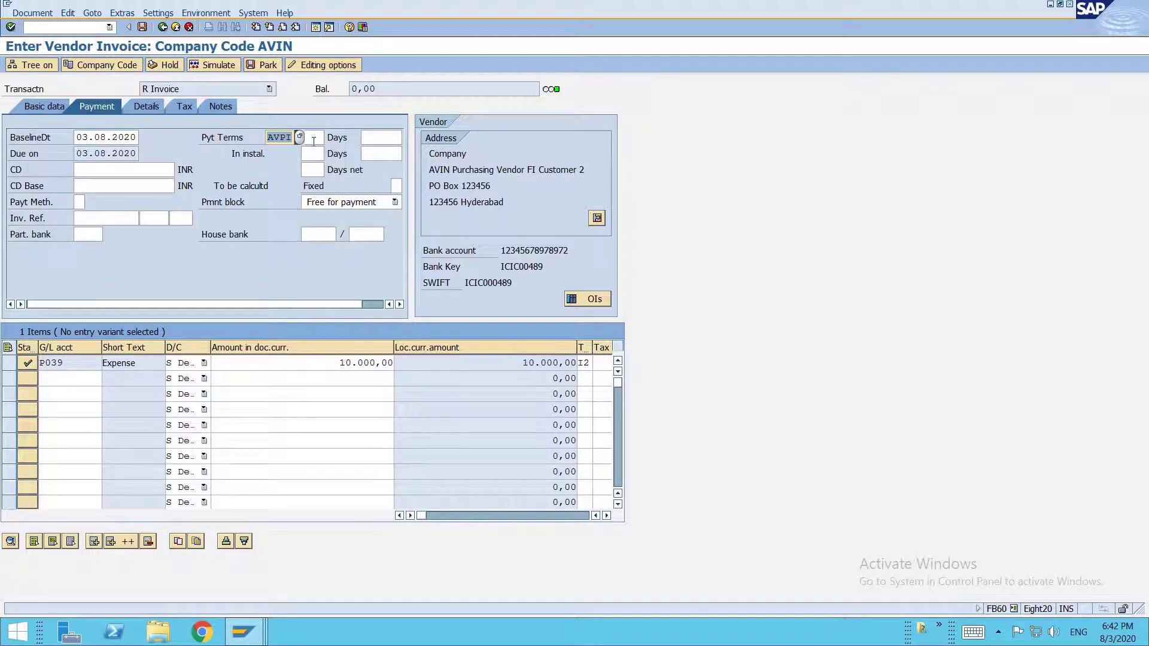
left_click(381, 139)
left_click(311, 141)
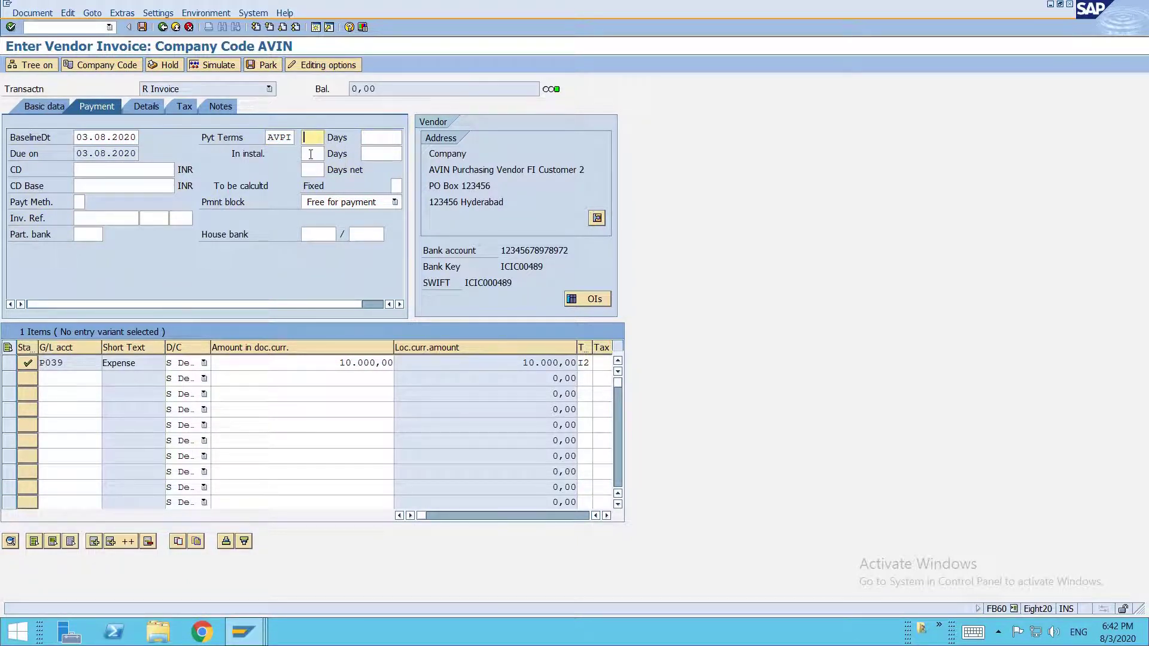
Step: Set the vendor invoice's payment method to 1, simulate the document and post it
left_click(83, 201)
type("1")
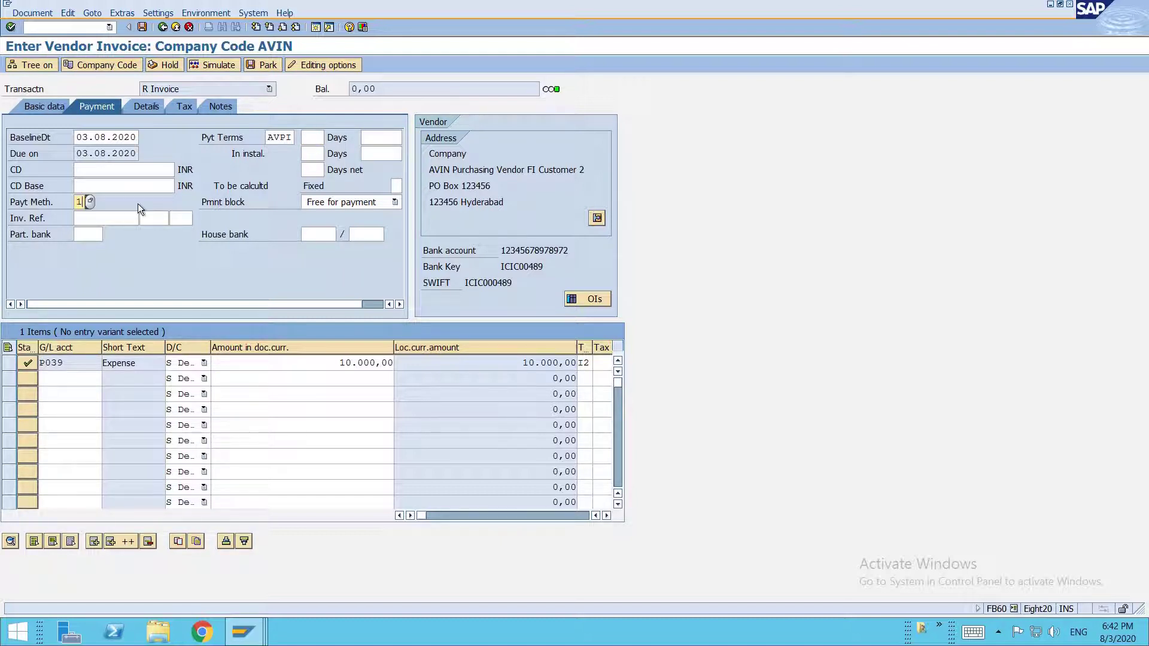
left_click(219, 66)
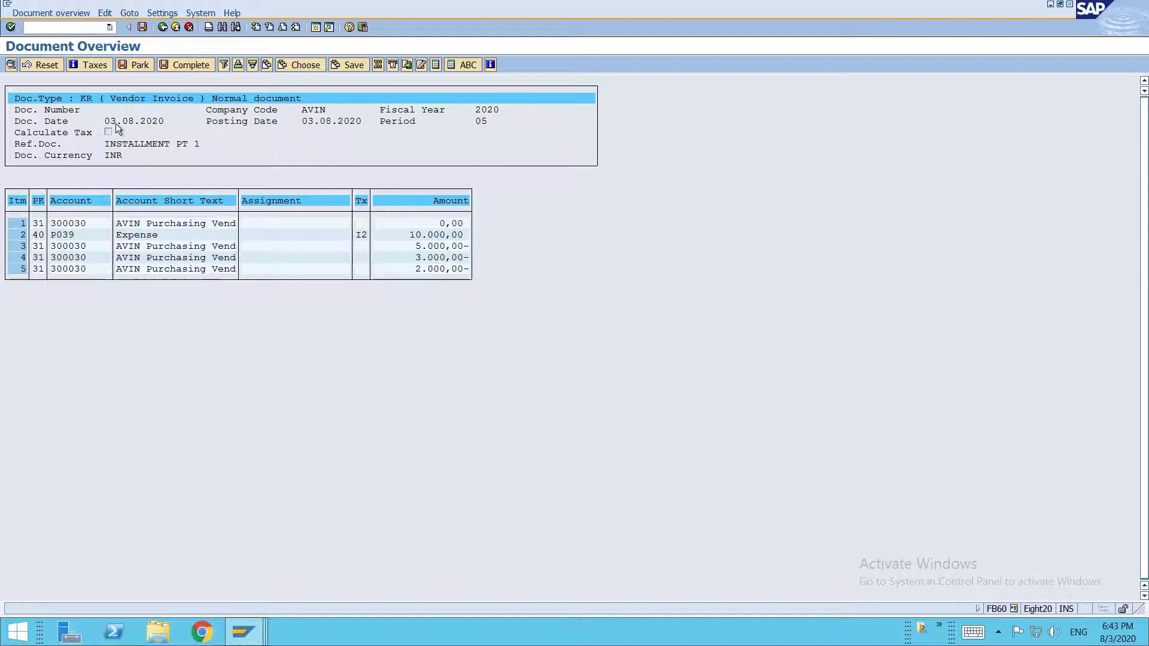
left_click(142, 27)
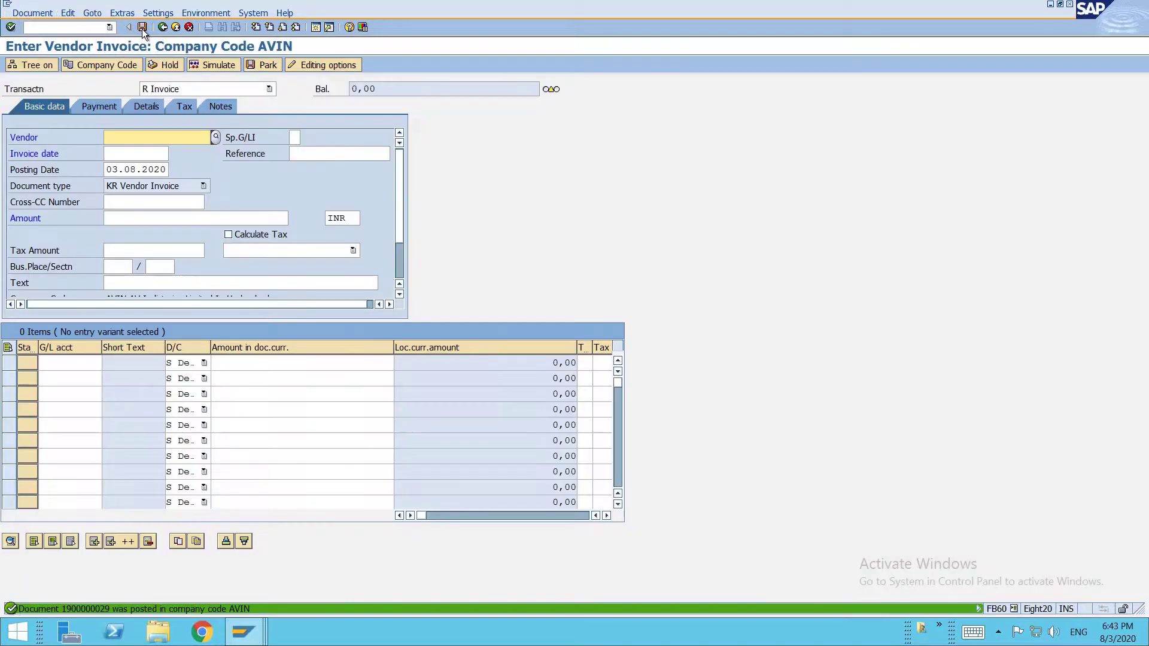
Step: Display the posted invoice and examine the payment terms and discount days of its 5.000,00 INR vendor line
left_click(36, 13)
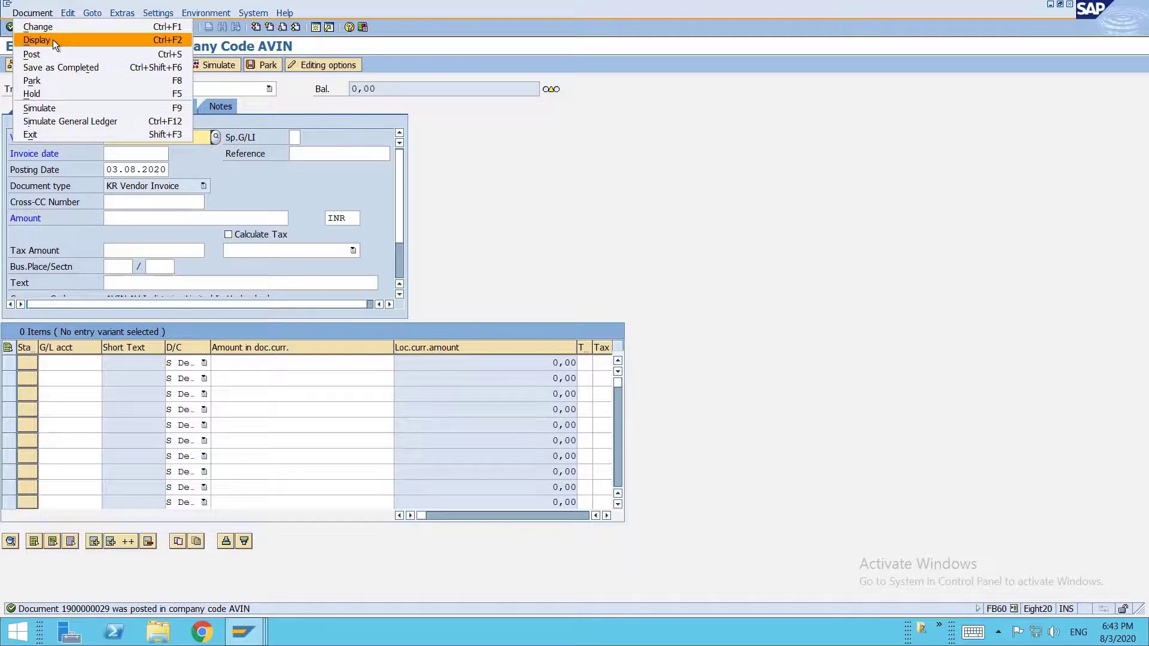
left_click(53, 39)
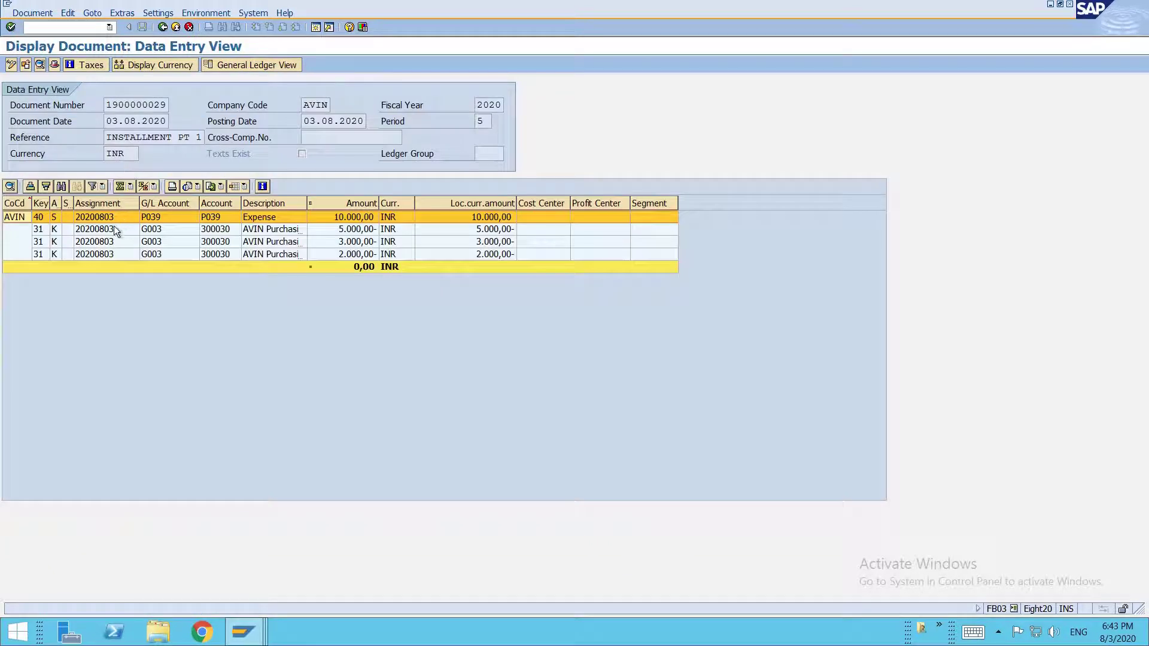
double_click(264, 229)
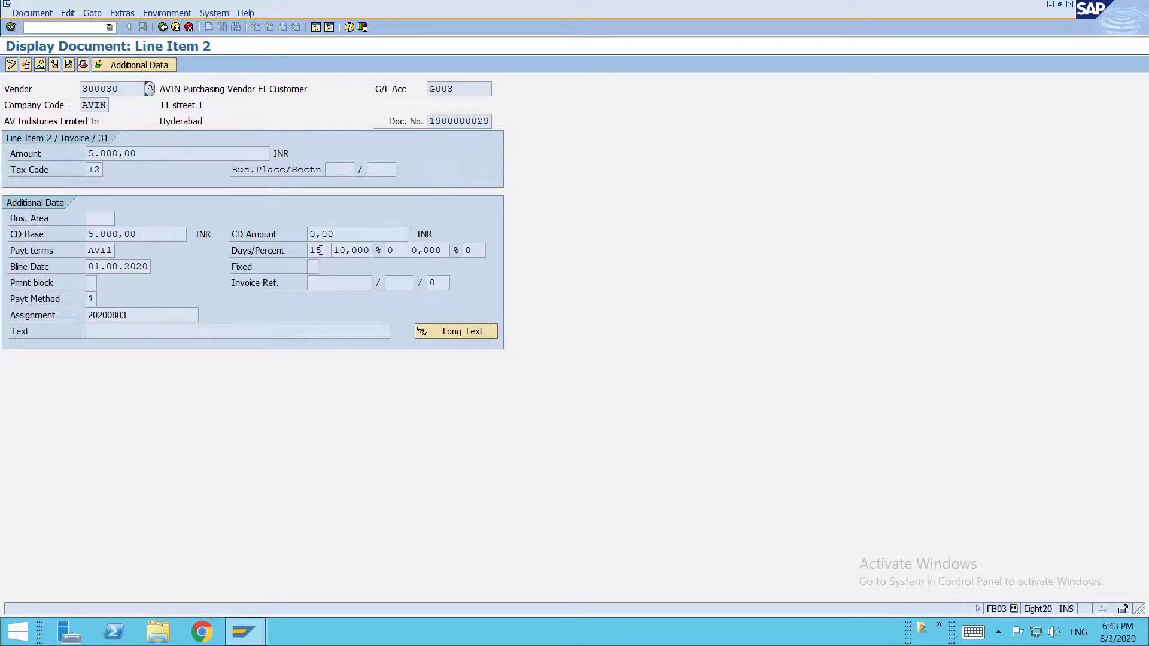
left_click_drag(89, 250, 118, 250)
left_click(121, 250)
key("Escape")
left_click_drag(327, 250, 309, 250)
left_click(112, 254)
key("F3")
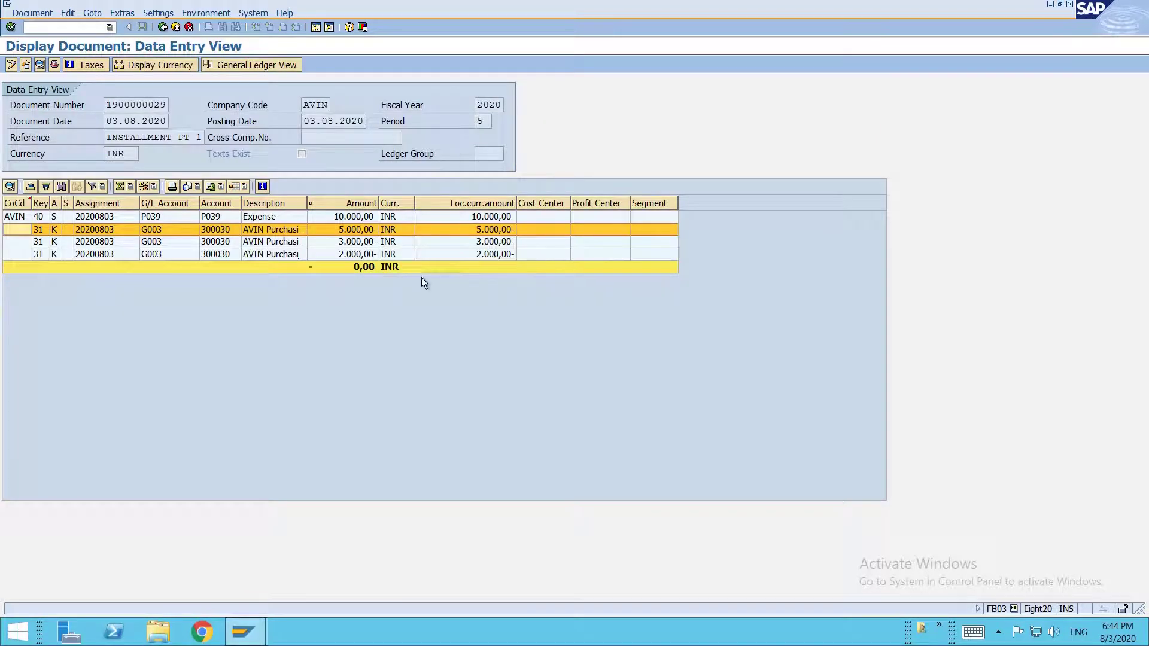
Step: Switch to the G/L account session, run FBL1N and list the vendor's open items in company code AVIN at key date 03.08.2020
mouse_move(254, 626)
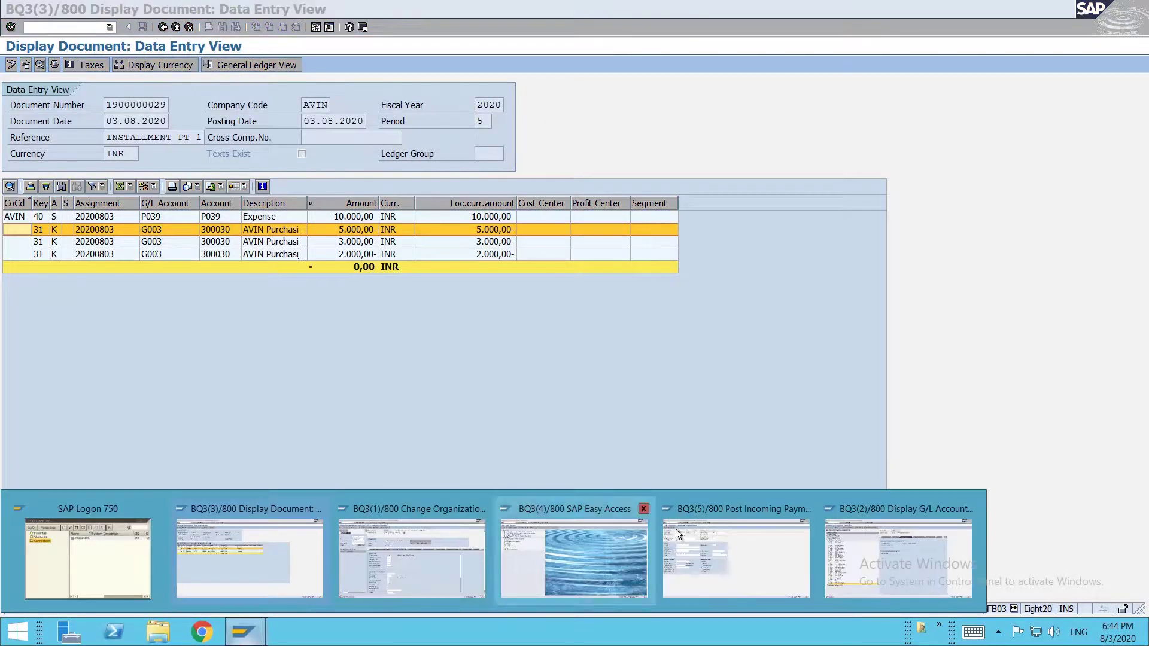
left_click(846, 540)
left_click(93, 29)
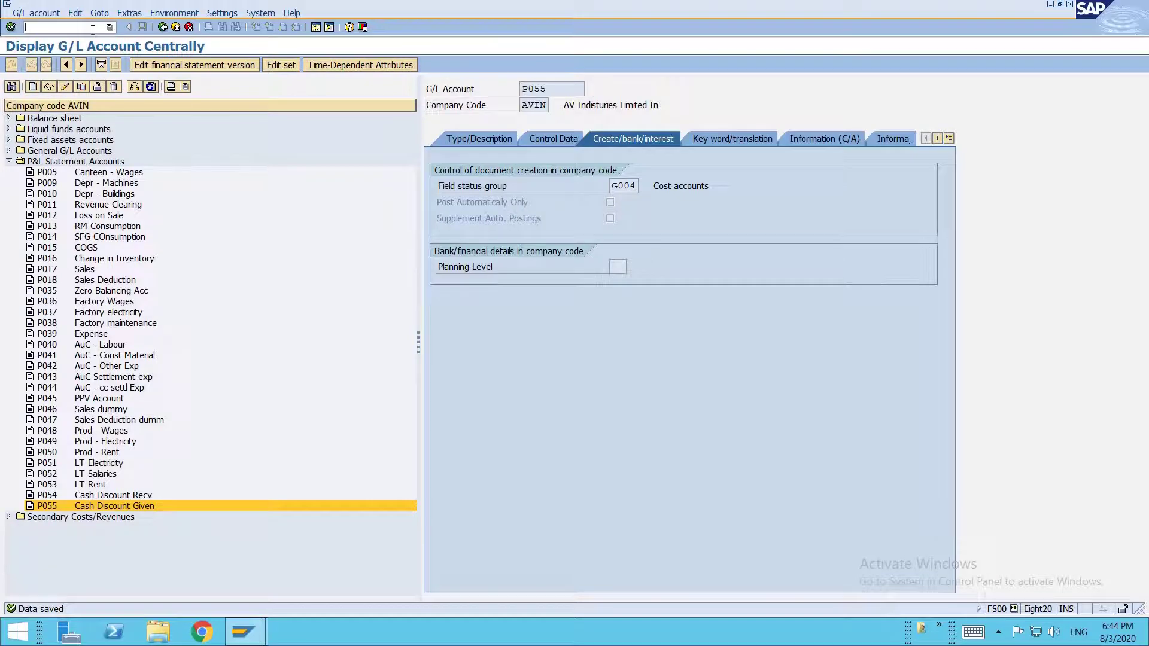
type("/nfbl1n")
key("Return")
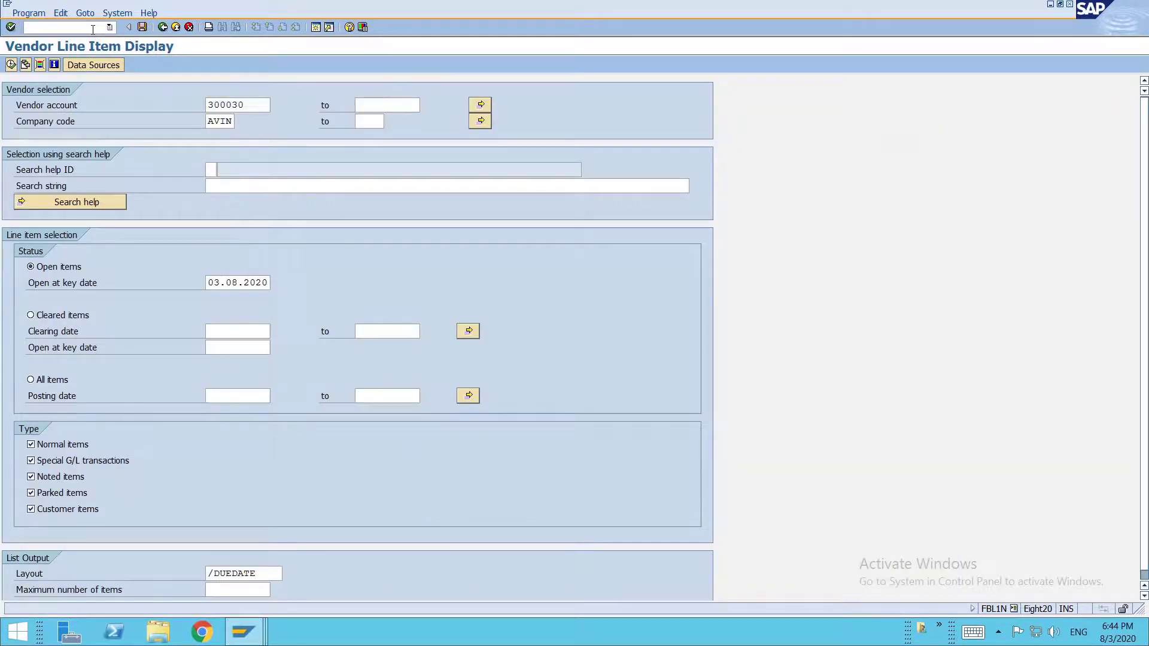
key("F8")
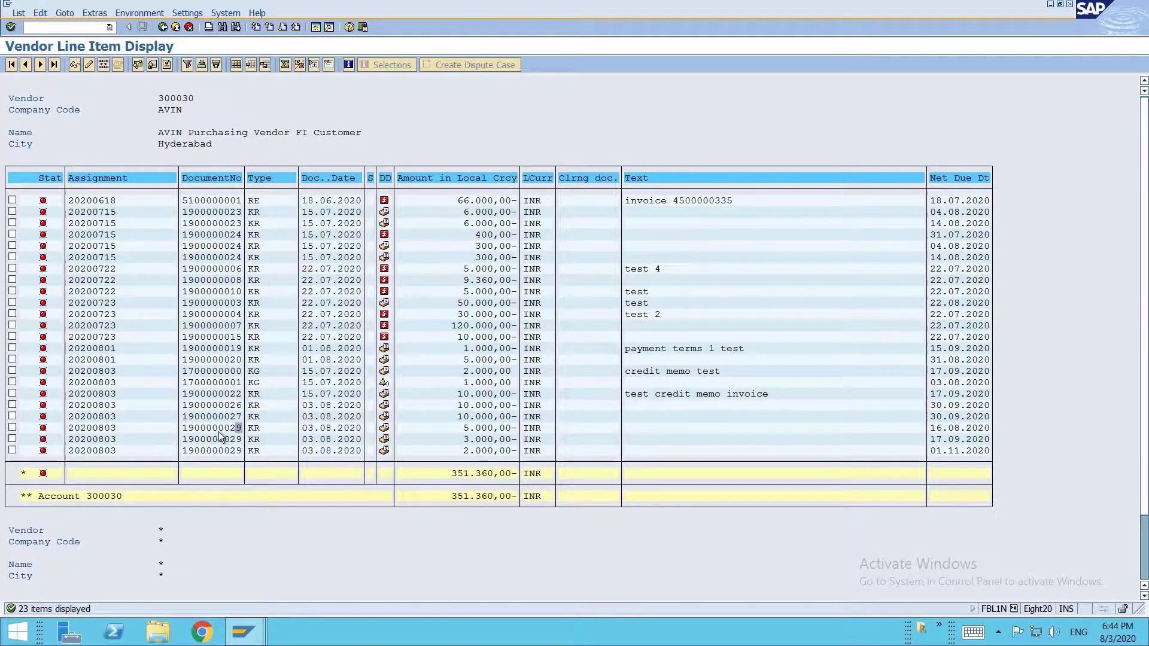
Step: Check the net due date and amount of the new invoice's 5.000,00 INR installment and inspect its line item details
left_click(945, 428)
left_click(962, 429)
double_click(939, 429)
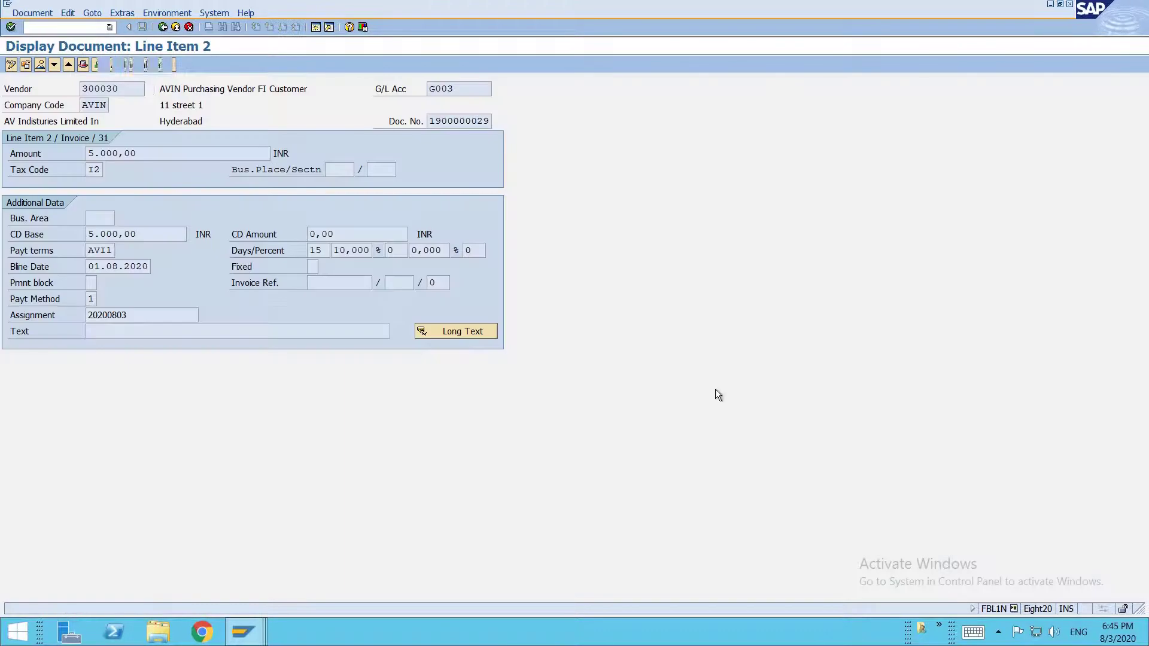
key("F3")
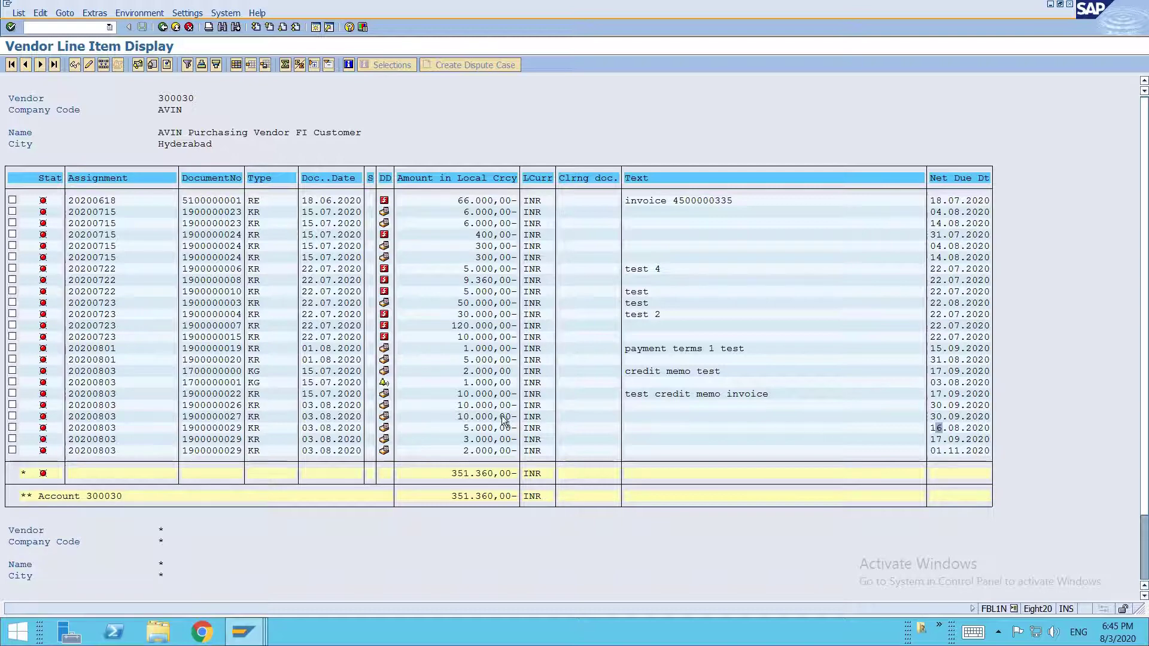
left_click(251, 642)
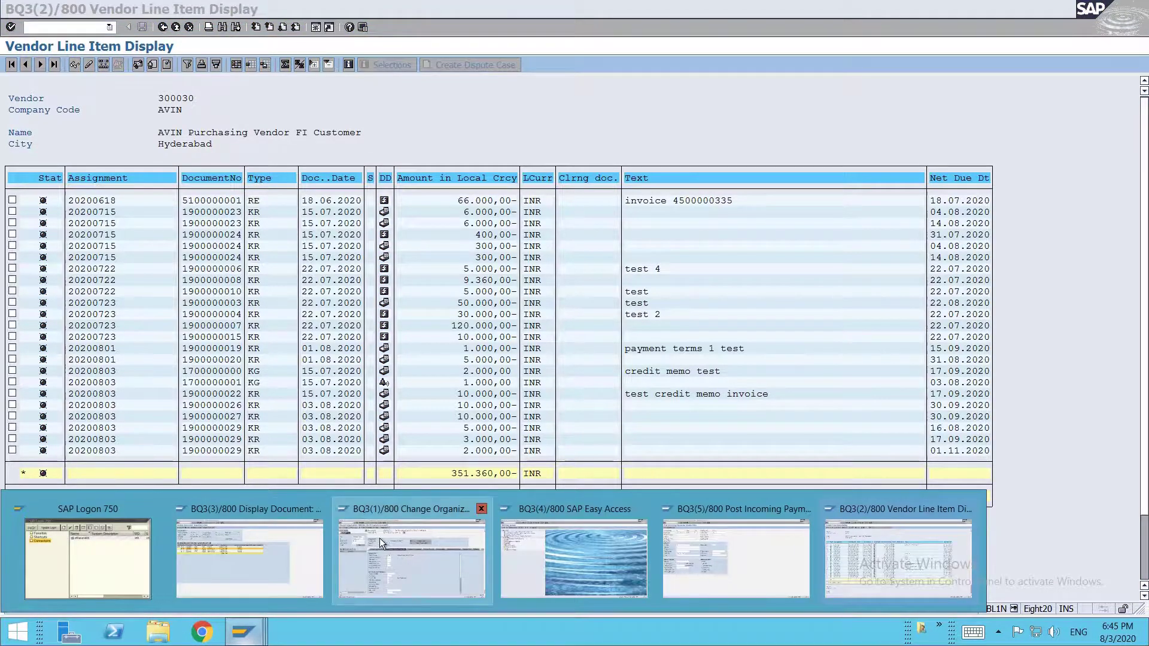
left_click(379, 537)
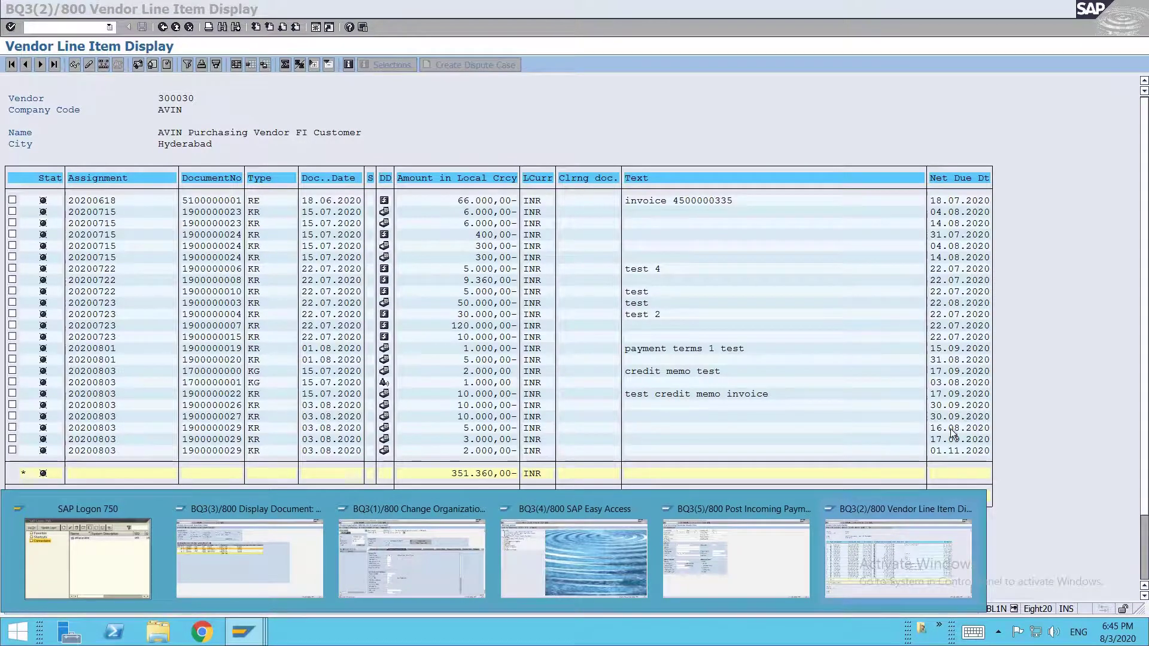
left_click(952, 427)
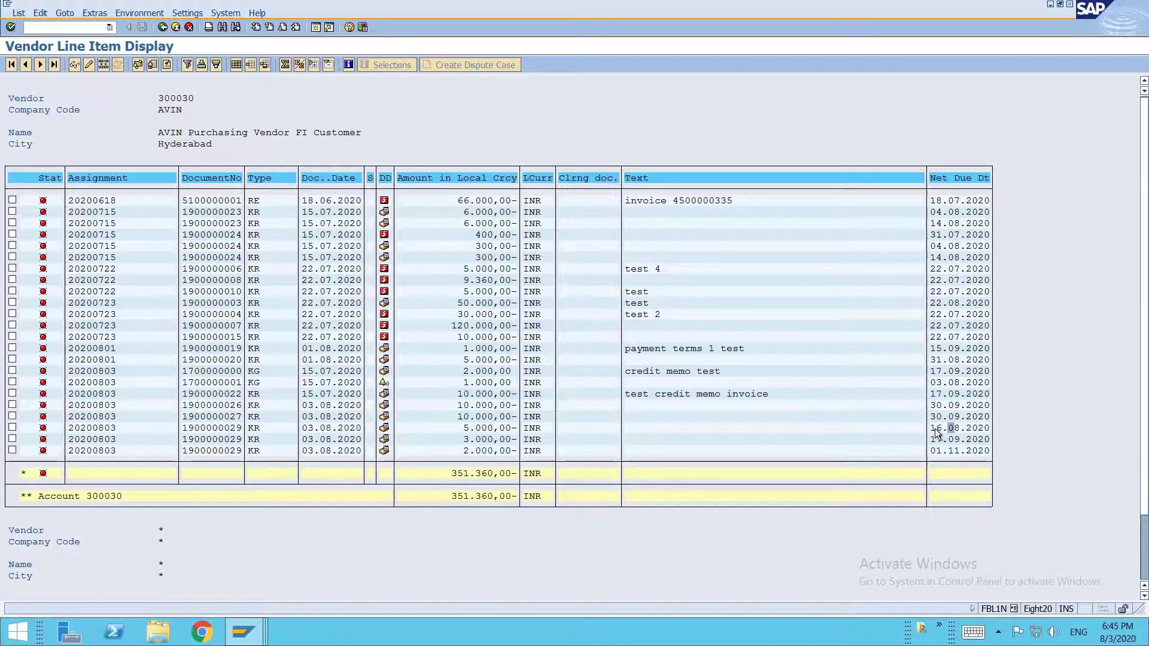
left_click(502, 429)
left_click(489, 428)
Step: Start an outgoing payment with F-53 in another session, entering document date 03.08.2020 and clearing text "installment payment 1"
key("F3")
key("F3")
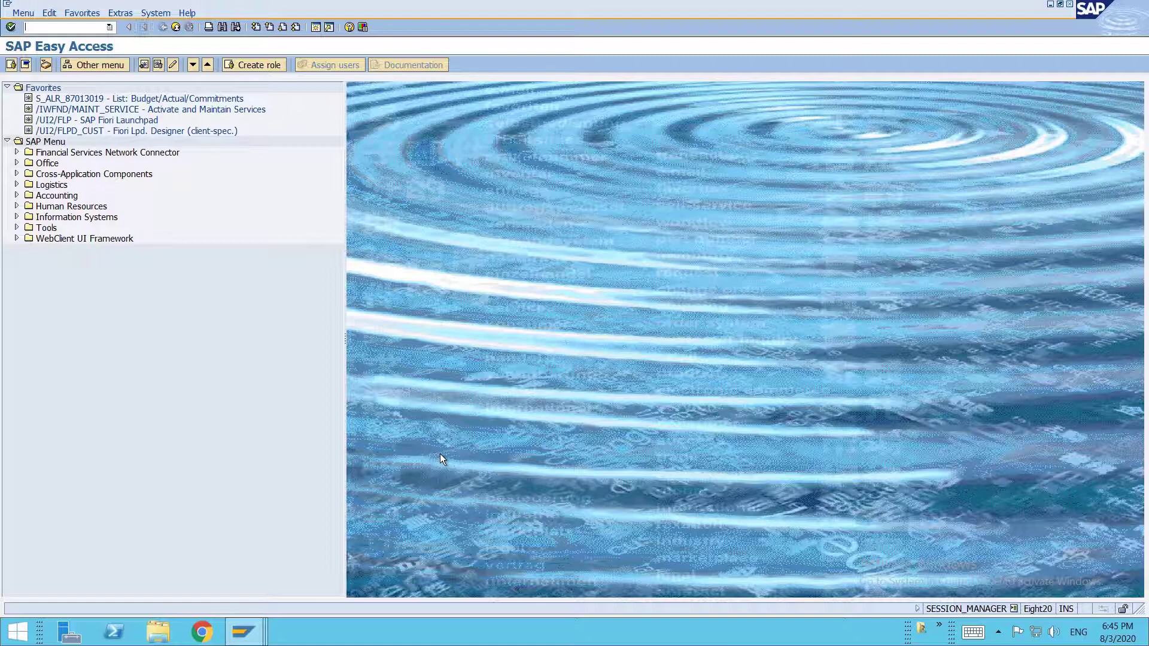
type("F-53")
key("Return")
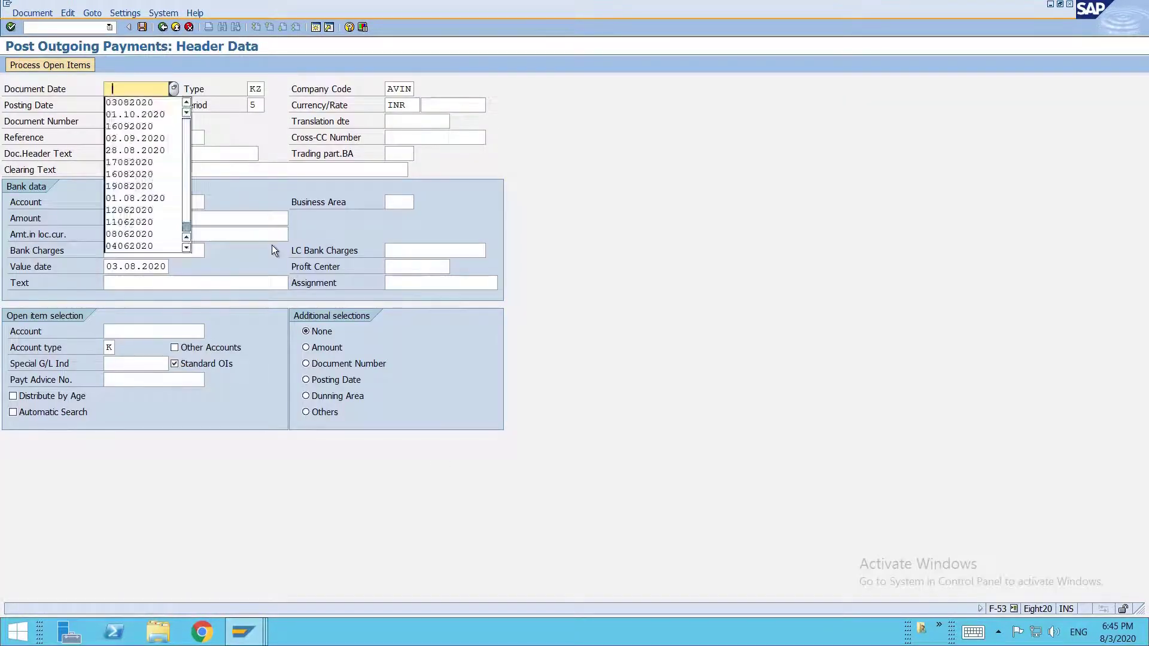
key("Down")
key("Return")
key("Down")
key("Down")
key("Down")
key("Down")
key("Down")
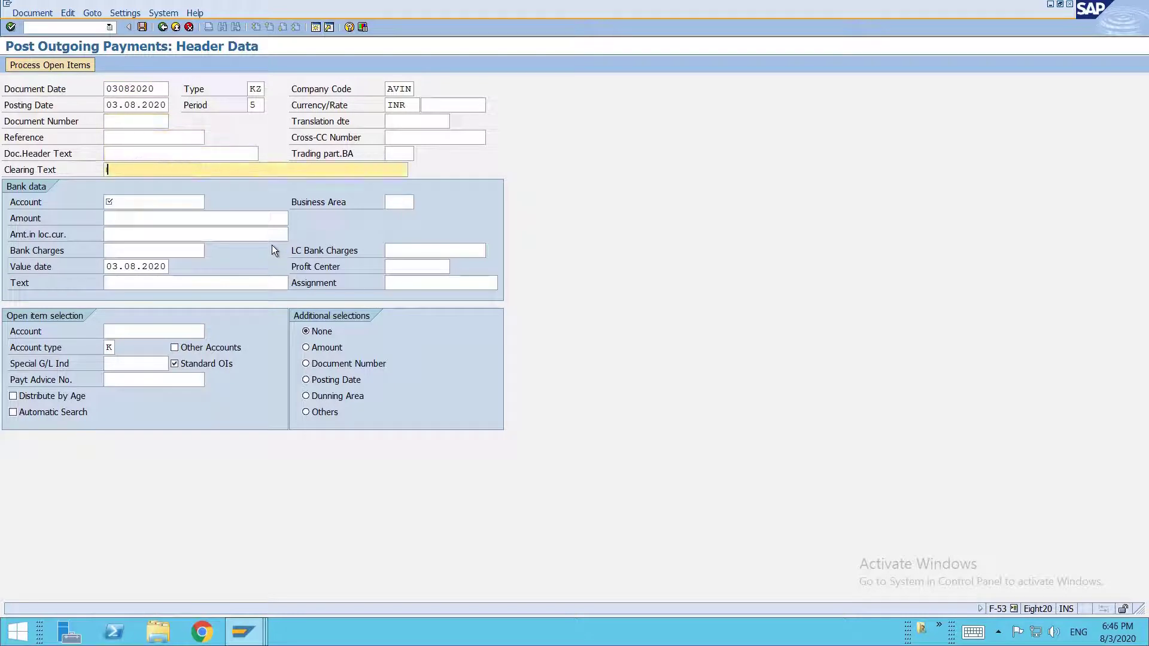
type("installment payment 1")
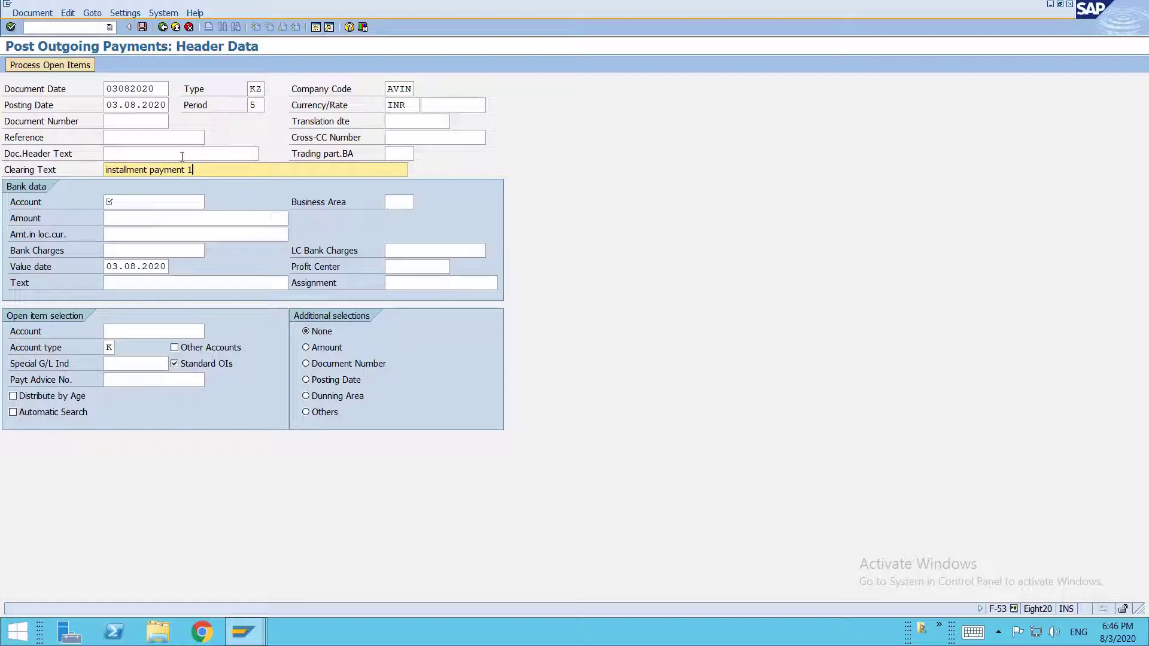
Step: Set the payment's document date and posting date to 17.08.2020, checking the first installment's net due date in the vendor list
left_click(118, 90)
key("BackSpace")
key("BackSpace")
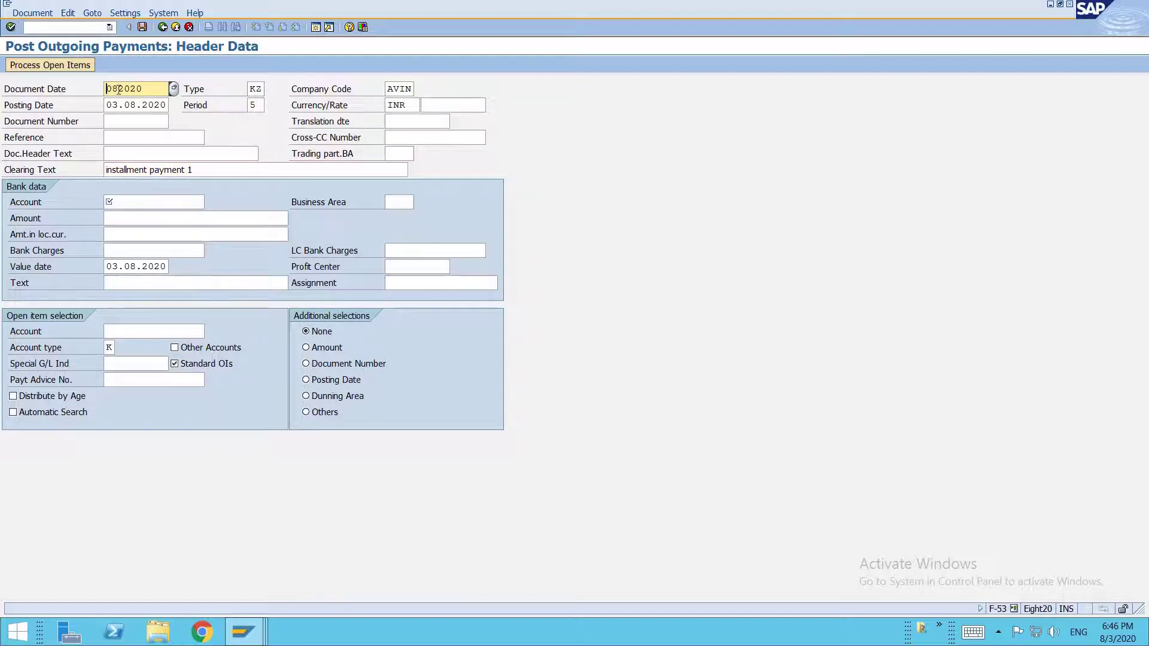
type("17")
key("alt+Tab")
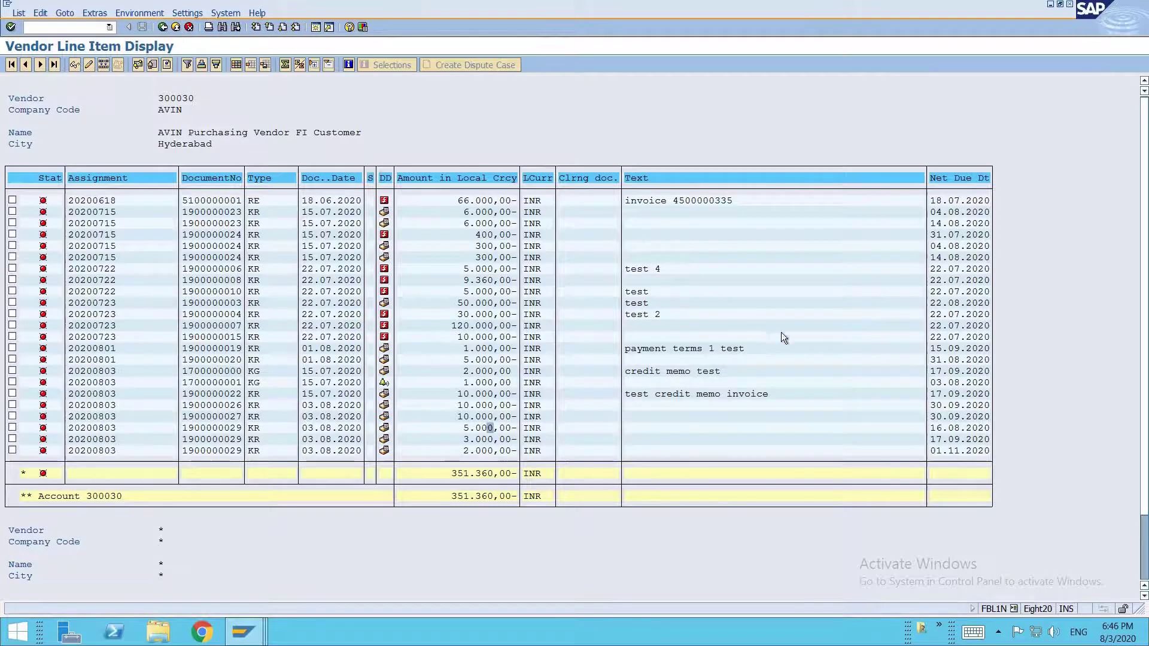
left_click(944, 431)
key("alt+Tab")
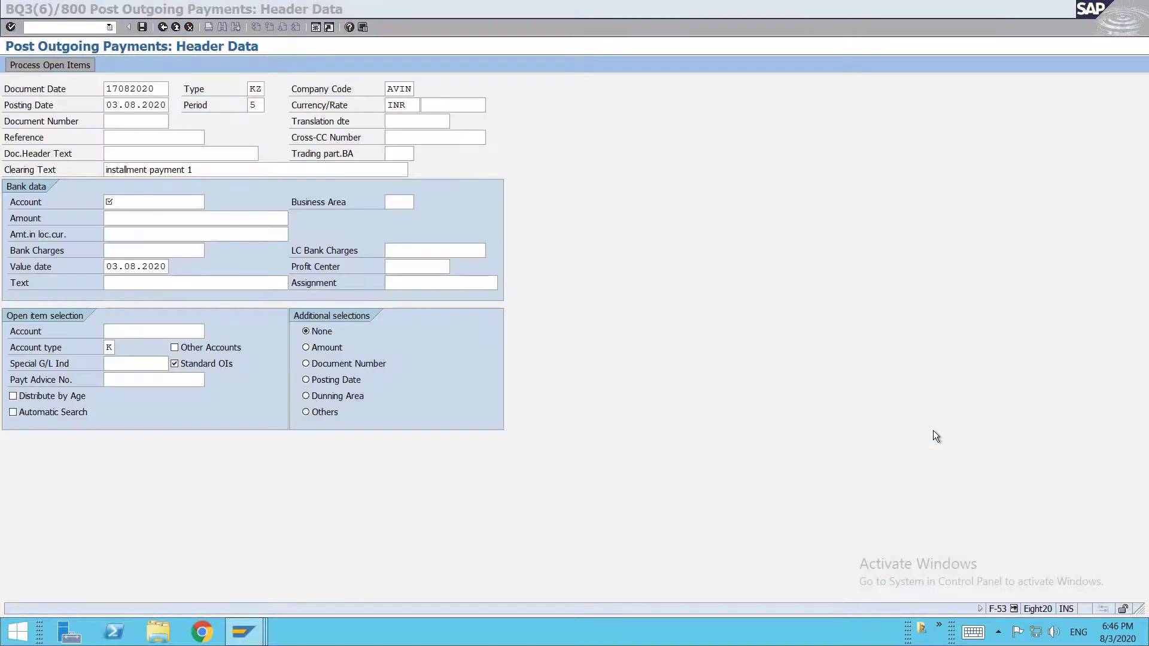
left_click(121, 106)
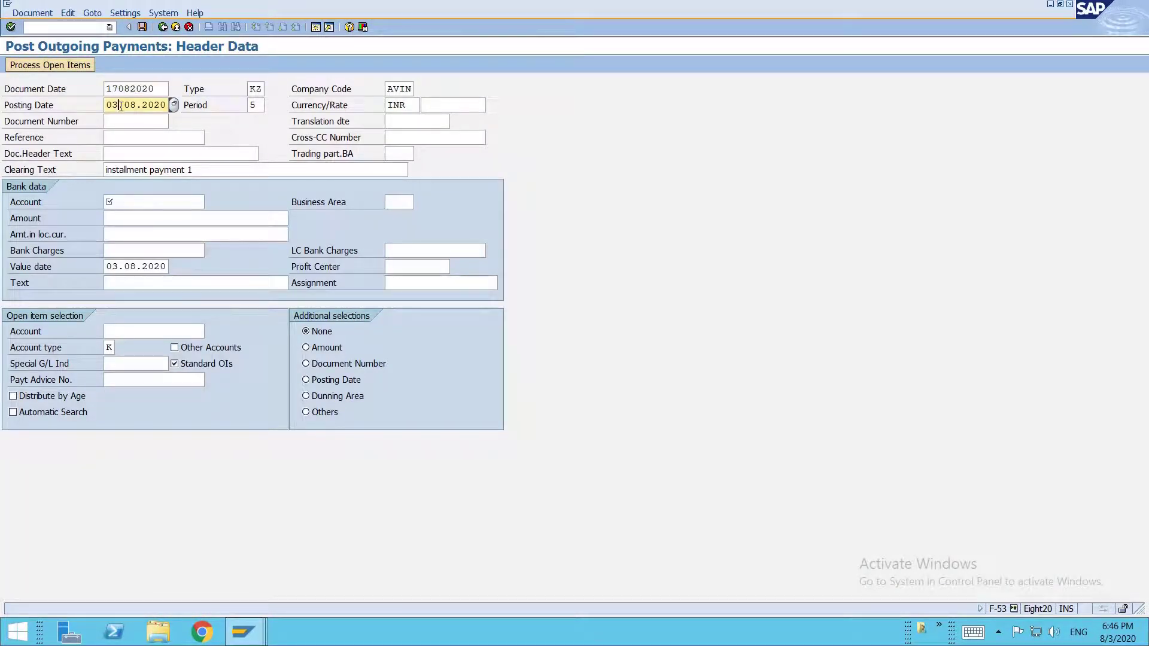
key("BackSpace")
key("BackSpace")
type("17")
key("Return")
Step: Enter bank account C010 and a provisional amount of 10 INR, validate the header and dismiss the line item prompt
type("C010")
key("Tab")
type("9000")
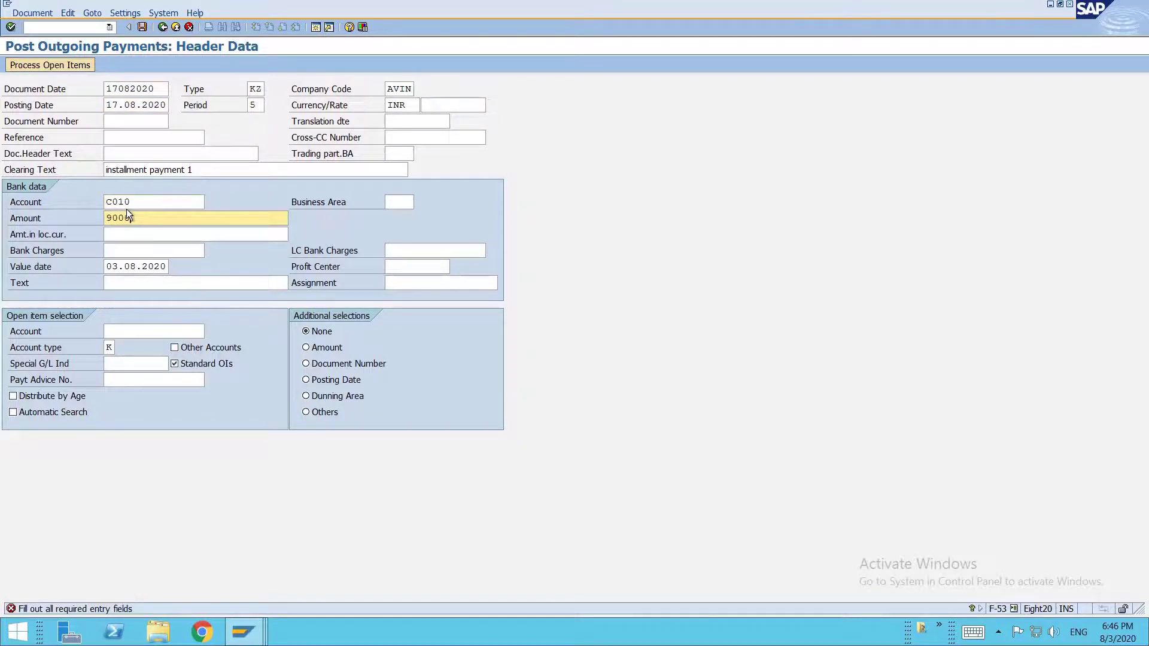
key("BackSpace")
key("BackSpace")
key("BackSpace")
key("BackSpace")
type("10")
key("Return")
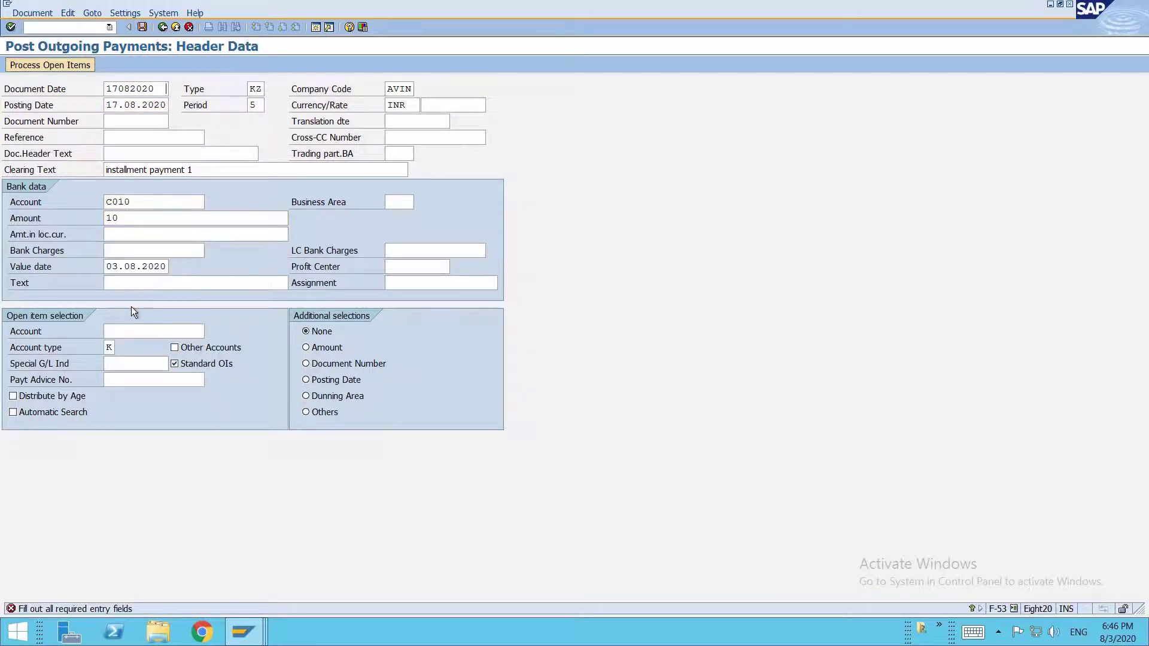
key("Return")
key("Return")
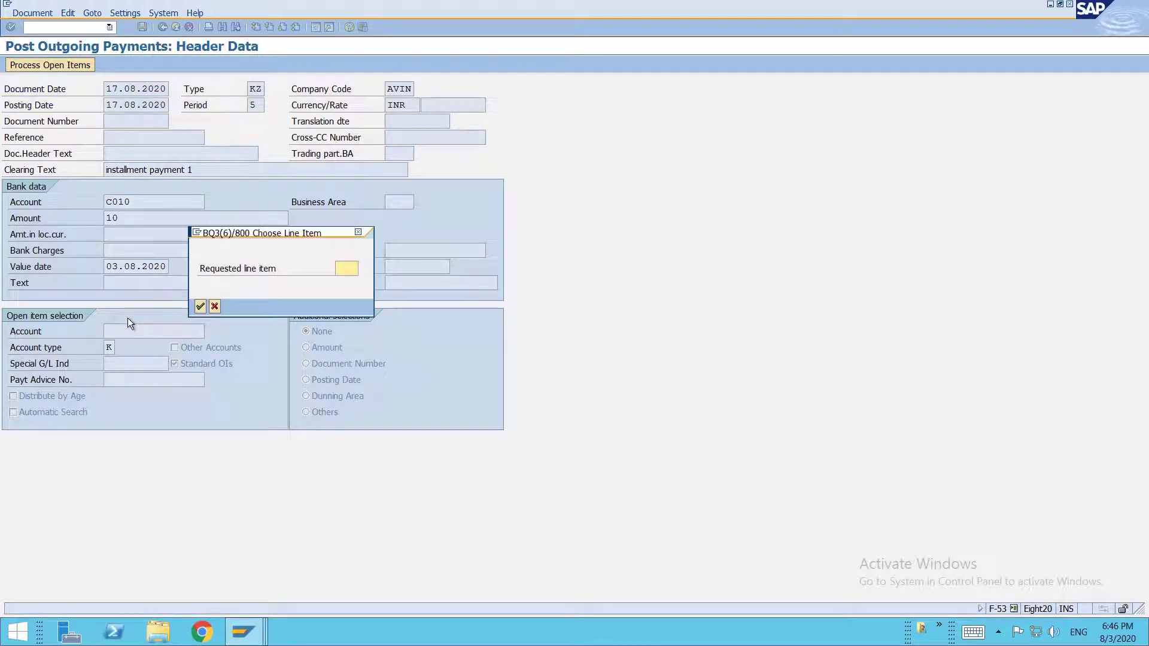
key("Escape")
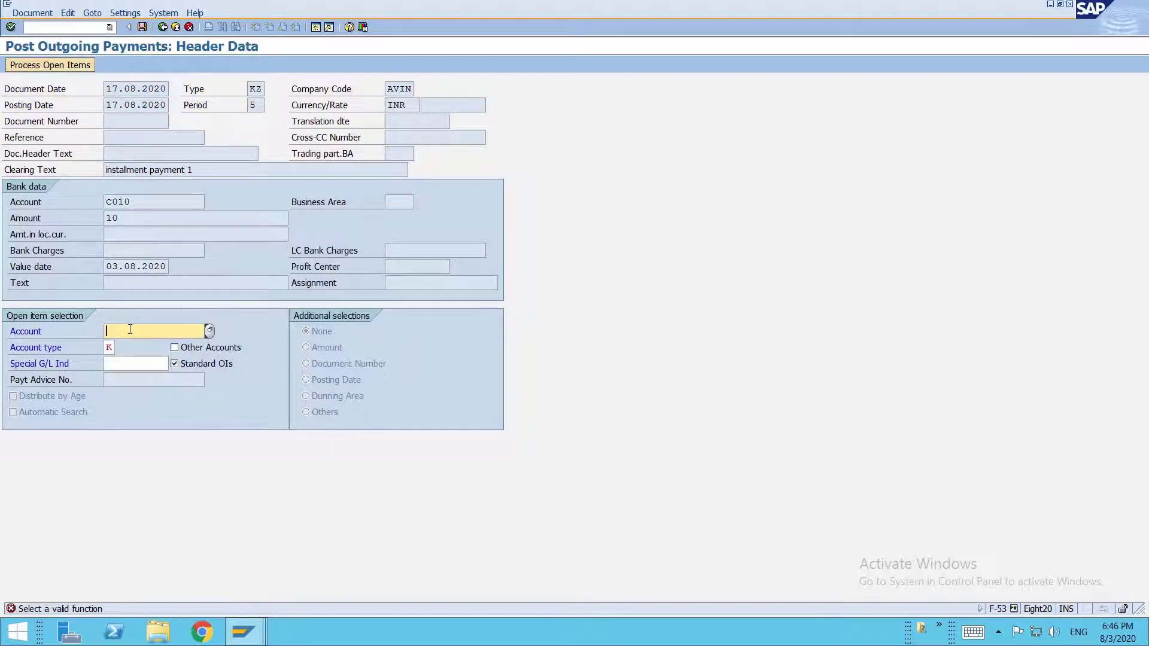
Step: Select the AVIN Purchasing Vendor FI Customer account for open item selection and process its open items
type("3")
key("Down")
key("Down")
key("Return")
key("Return")
left_click(59, 63)
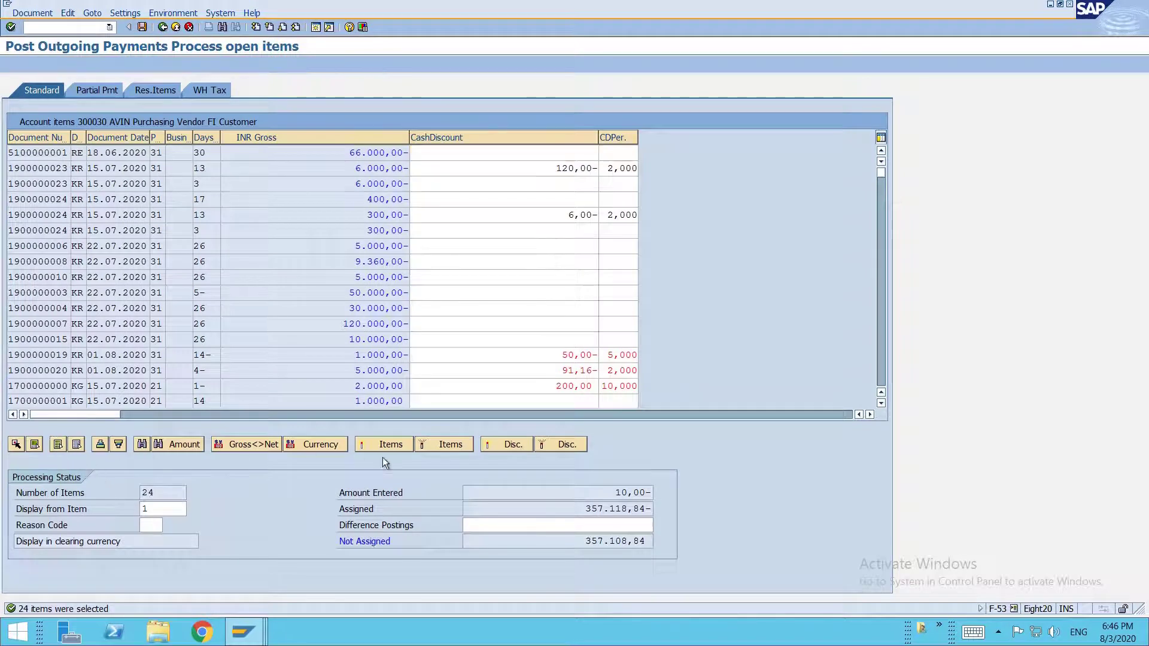
Step: Deactivate all of the vendor's open items and locate the posted invoice's 5.000,00 INR installment in the list
left_click(447, 447)
scroll(417, 366, "down", 1)
scroll(418, 367, "down", 2)
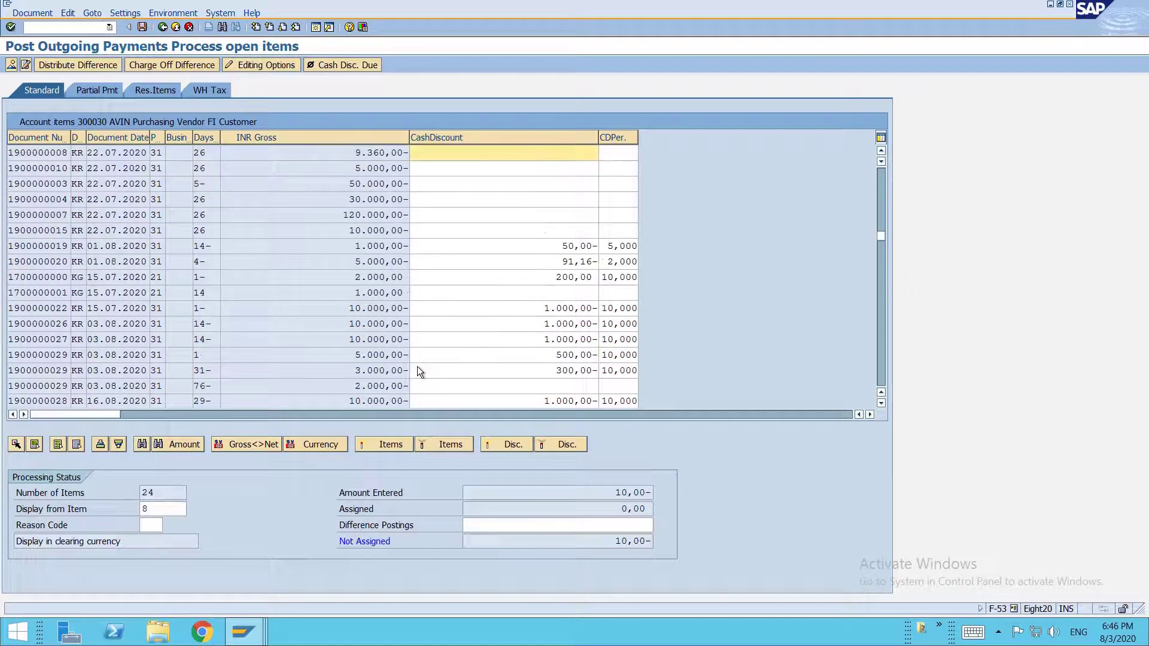
scroll(418, 367, "down", 2)
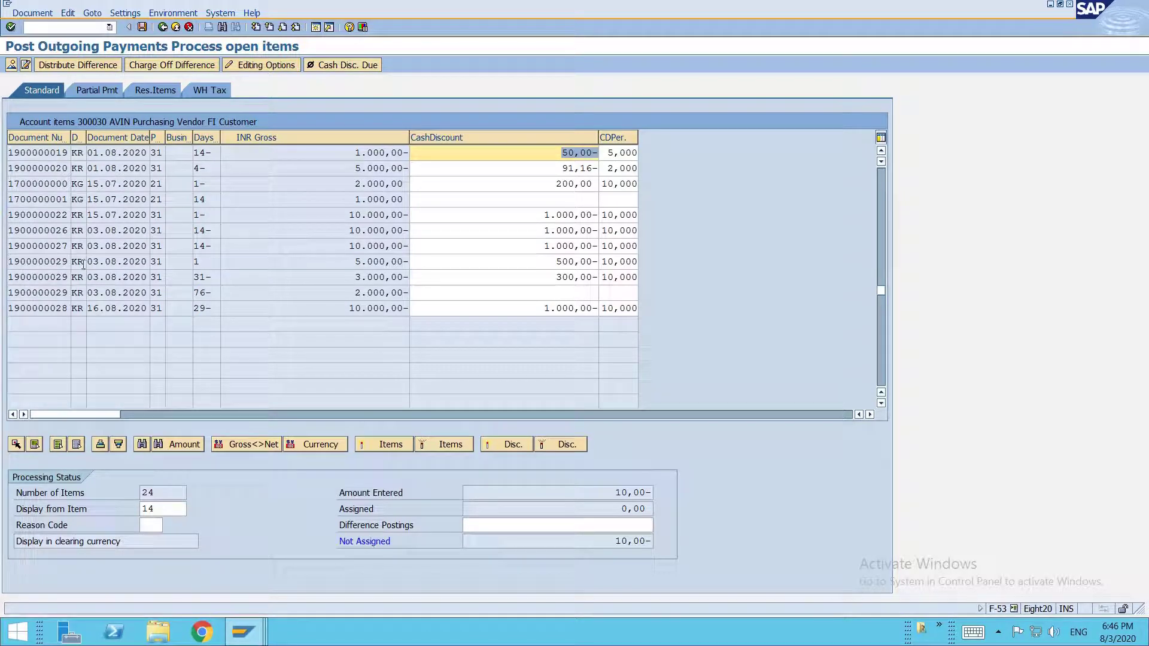
left_click(60, 261)
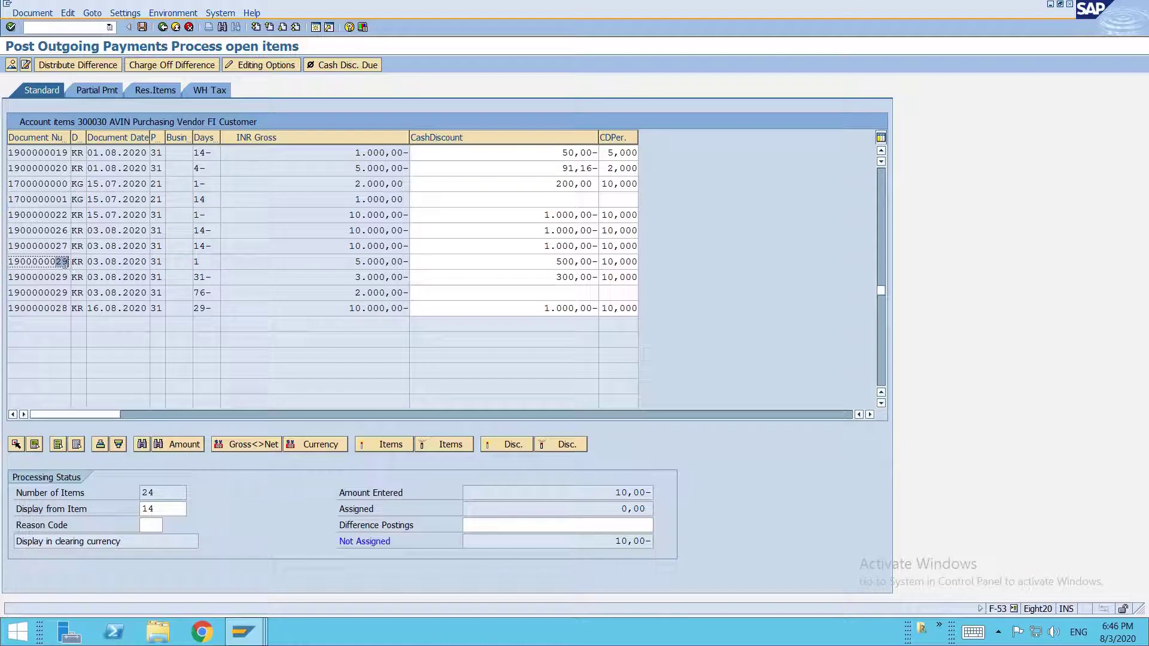
left_click(368, 264)
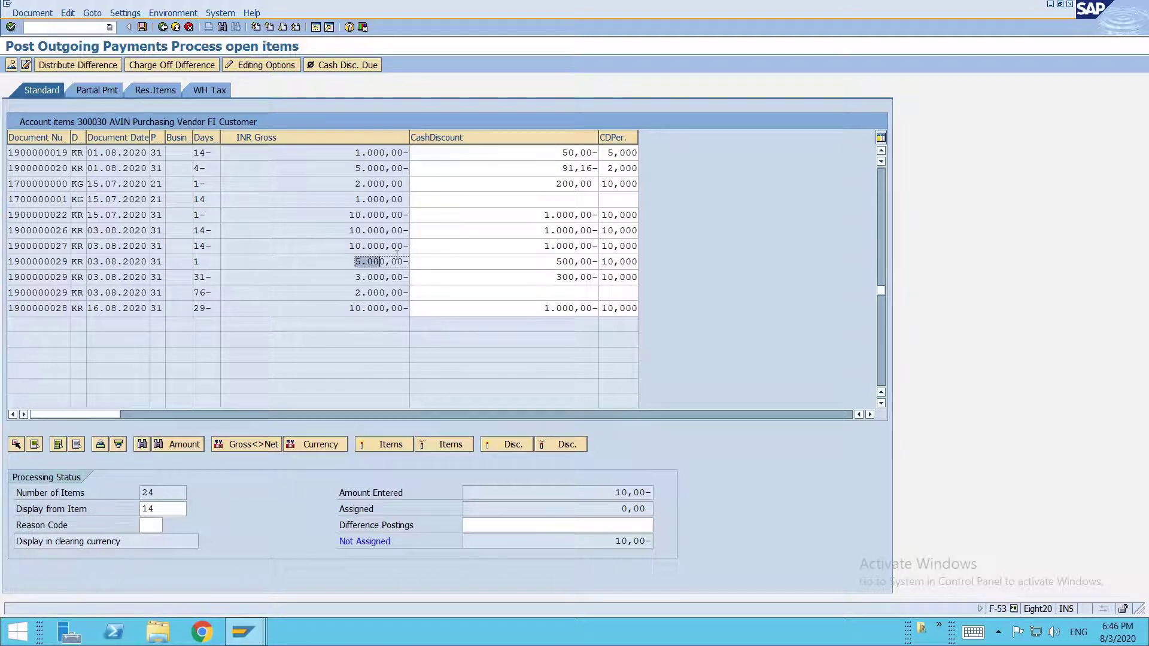
left_click(406, 296)
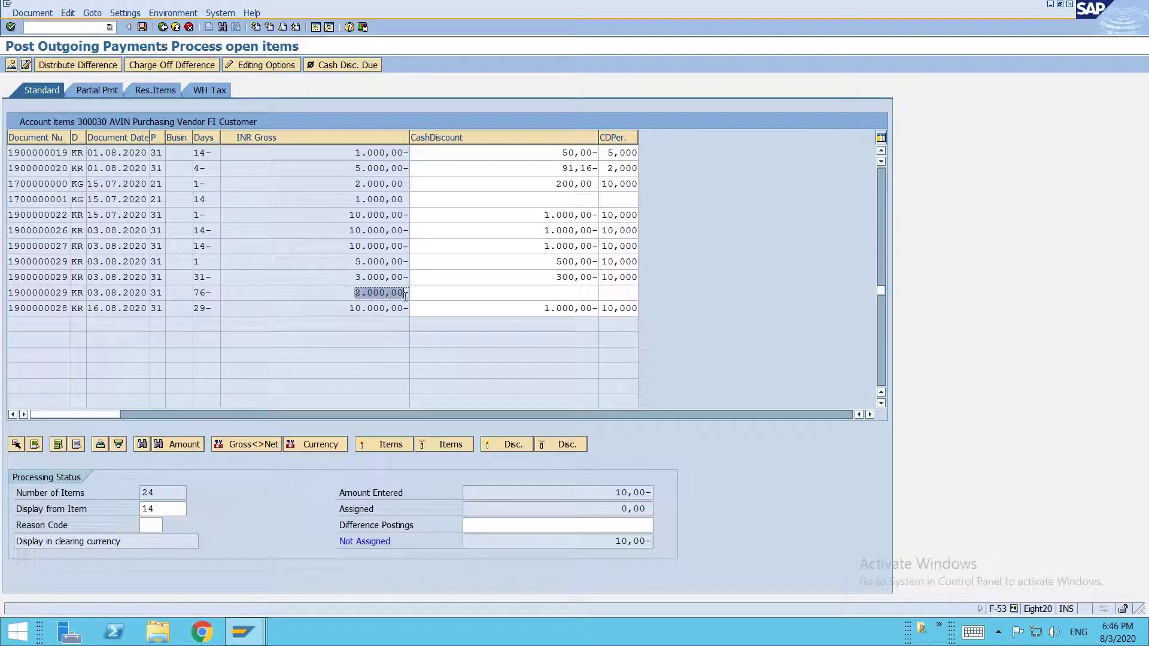
left_click(345, 259)
left_click_drag(345, 259, 404, 263)
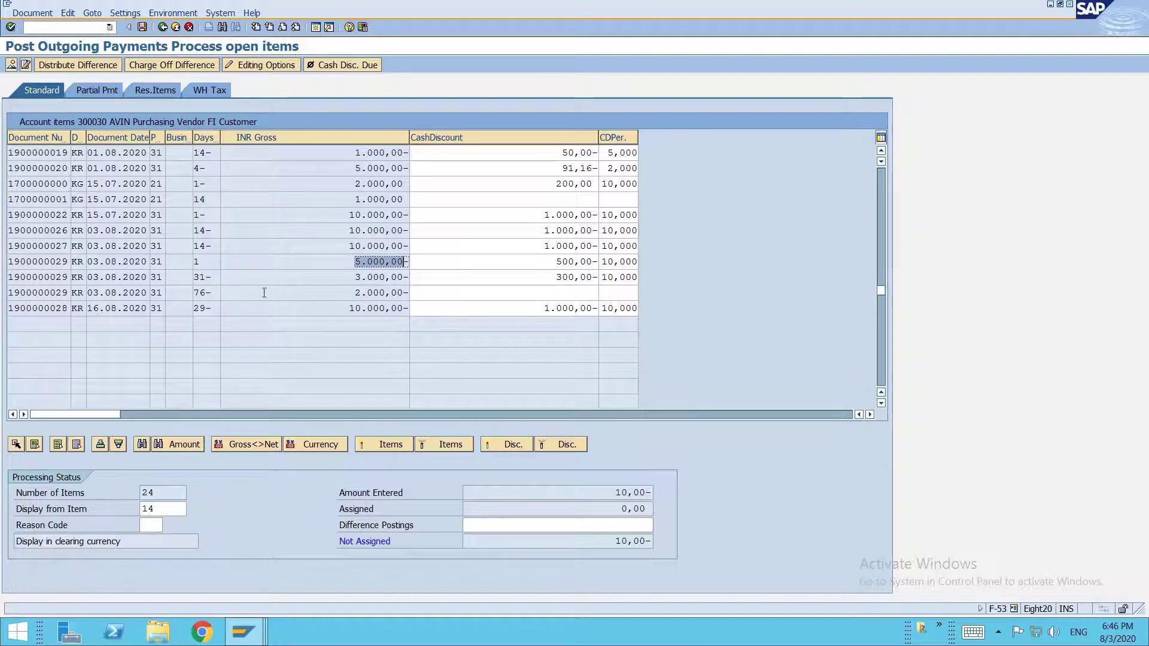
Step: Examine the 5.000,00 INR installment's days in arrears, cash discount percentage and cash discount amount
left_click_drag(206, 264, 191, 264)
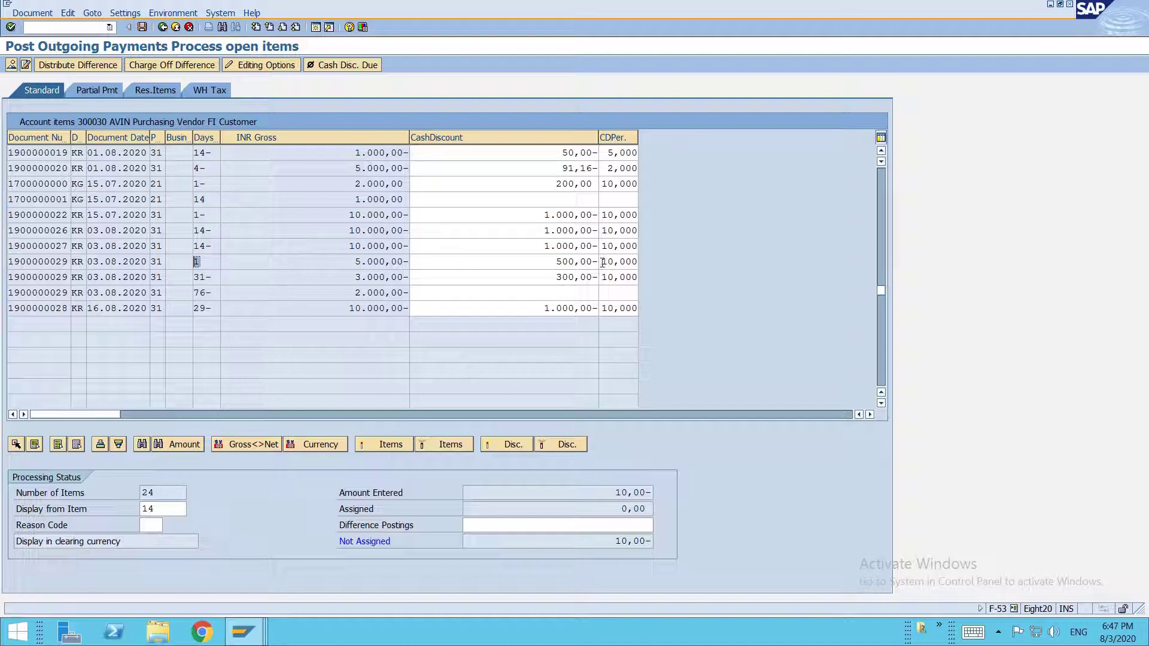
left_click_drag(602, 262, 639, 263)
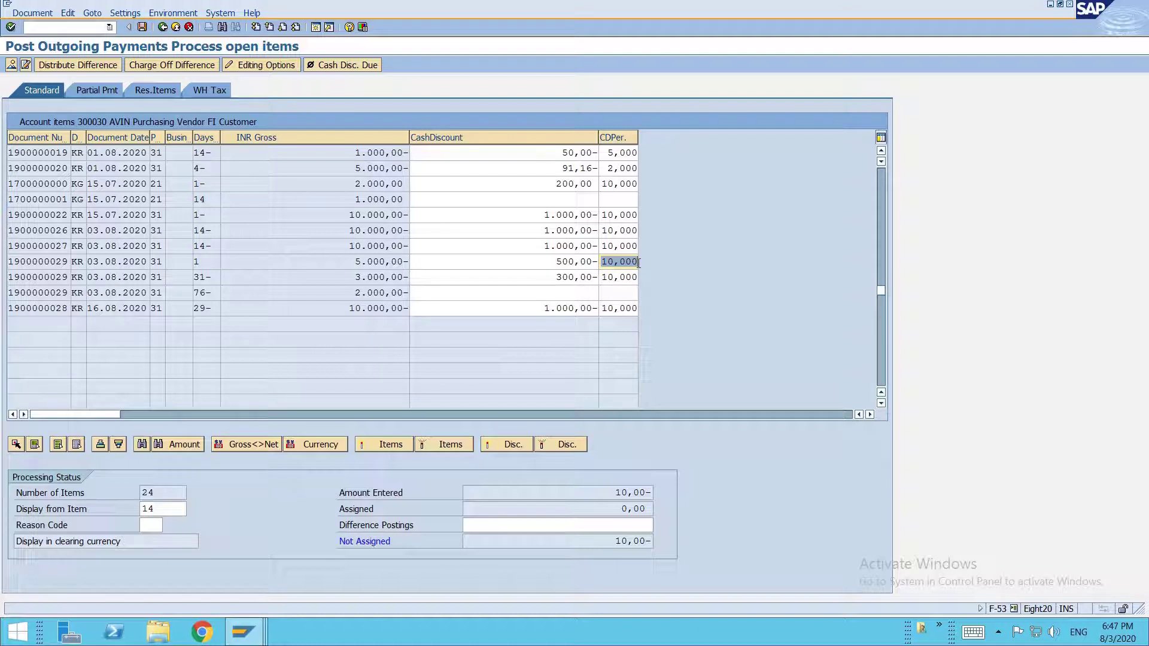
double_click(572, 262)
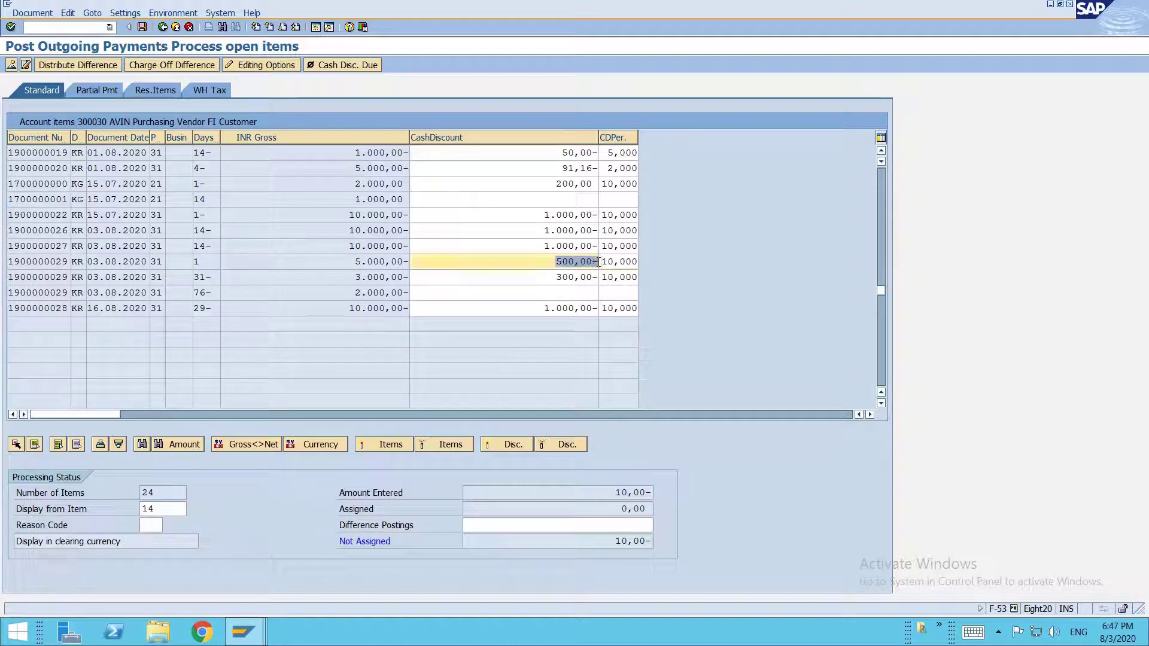
left_click(556, 262)
left_click(600, 261)
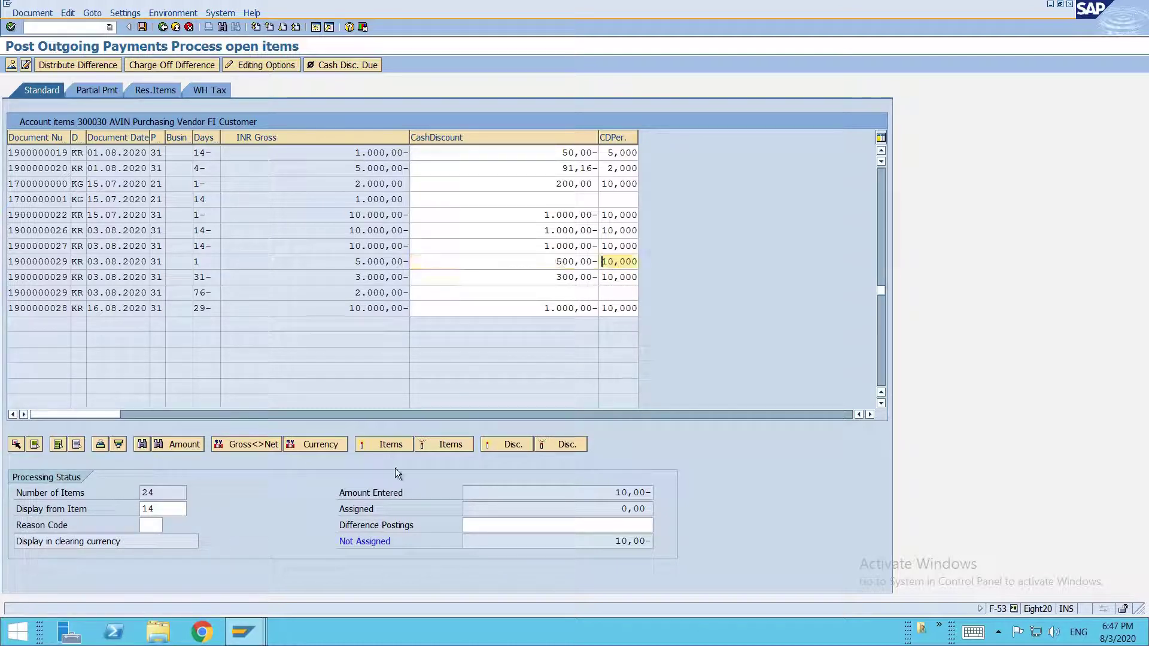
Step: In the free SAP Easy Access session, start transaction OBB8 and display the details of payment term AVI1
left_click(244, 629)
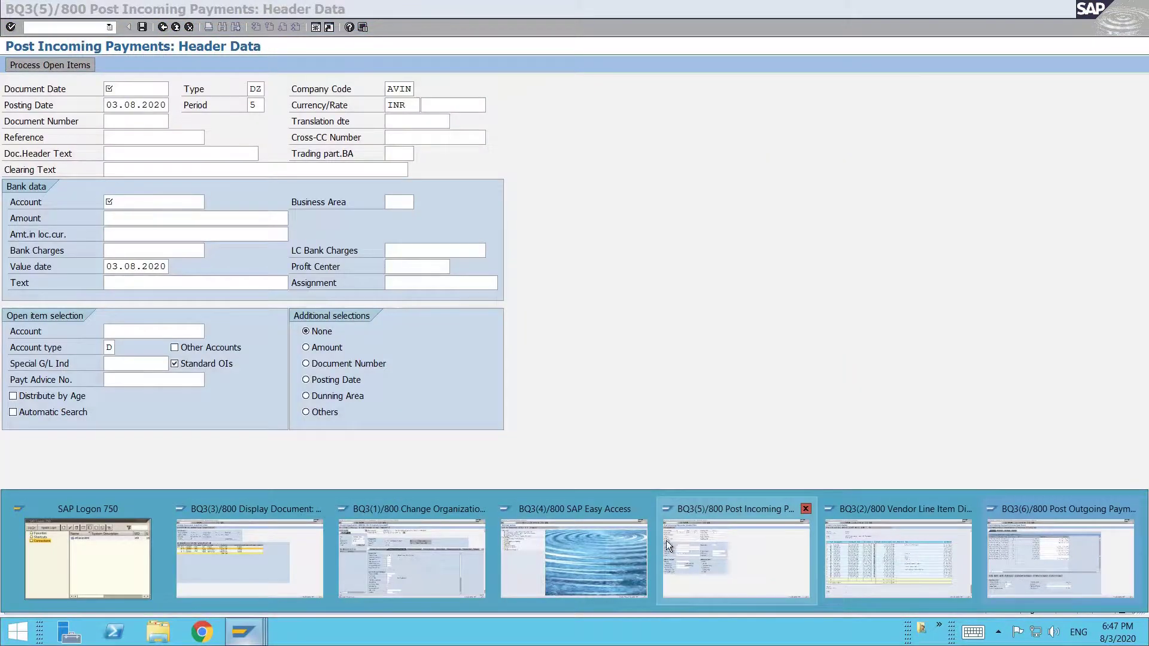
mouse_move(271, 541)
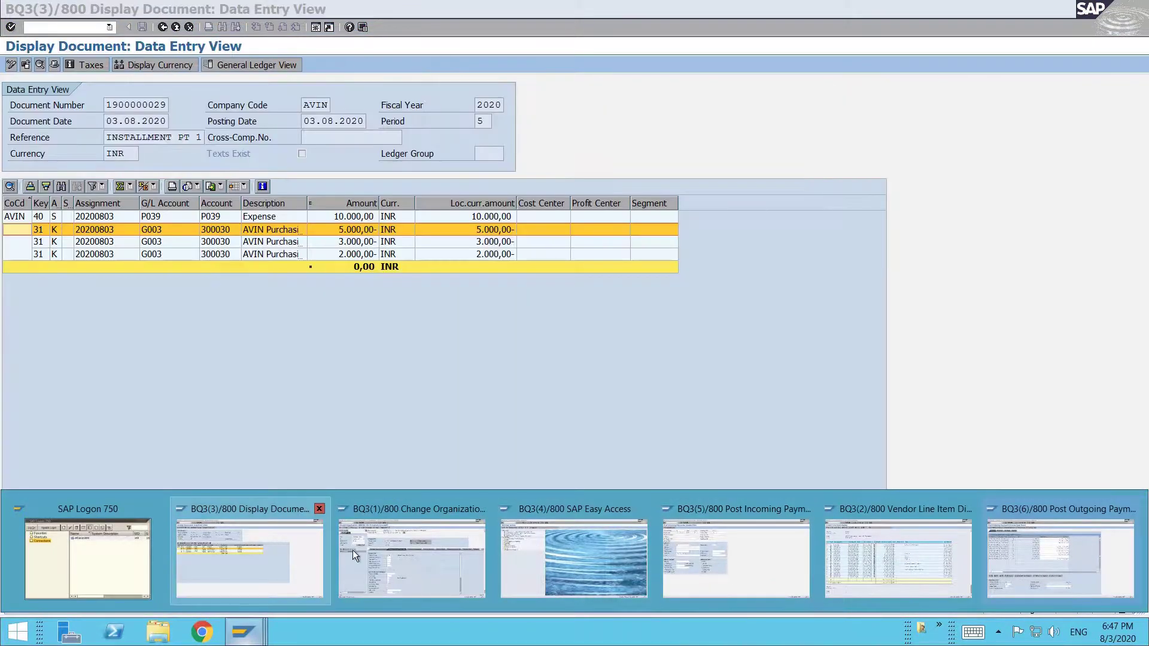
left_click(590, 555)
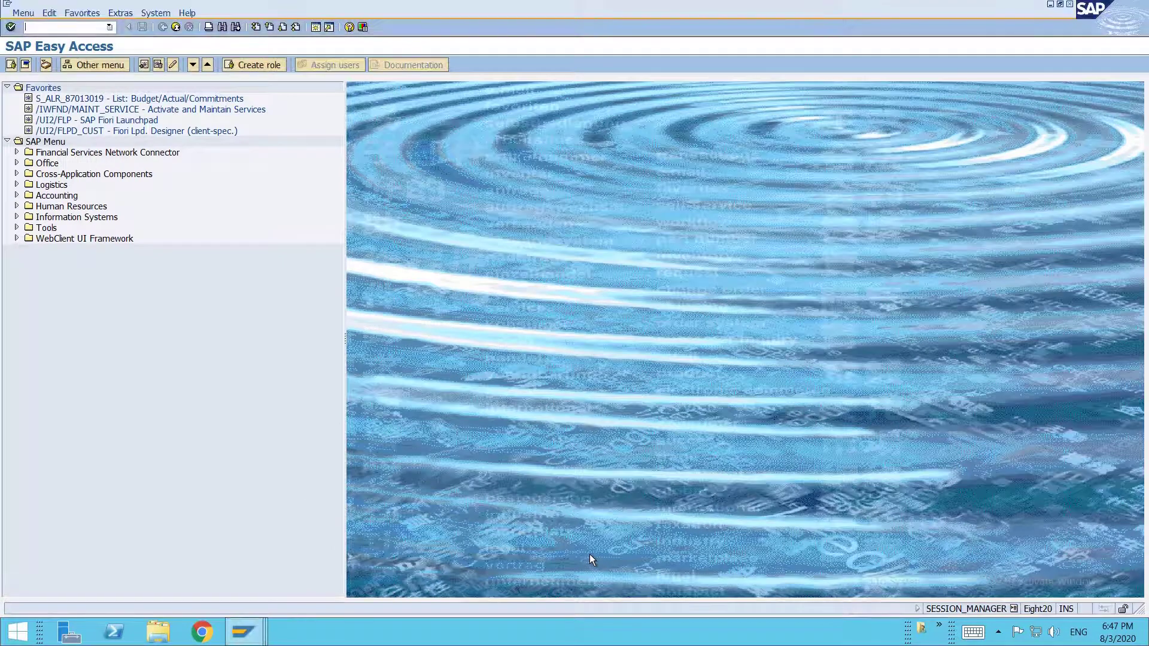
type("obb8")
key("Return")
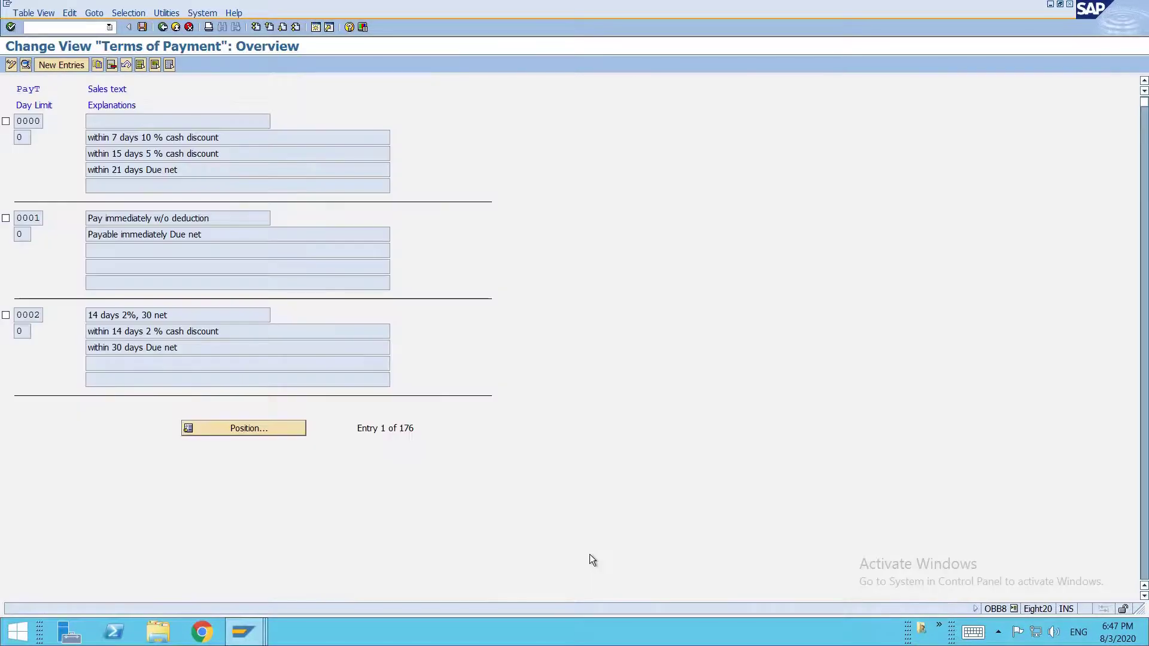
left_click(297, 432)
type("avi1")
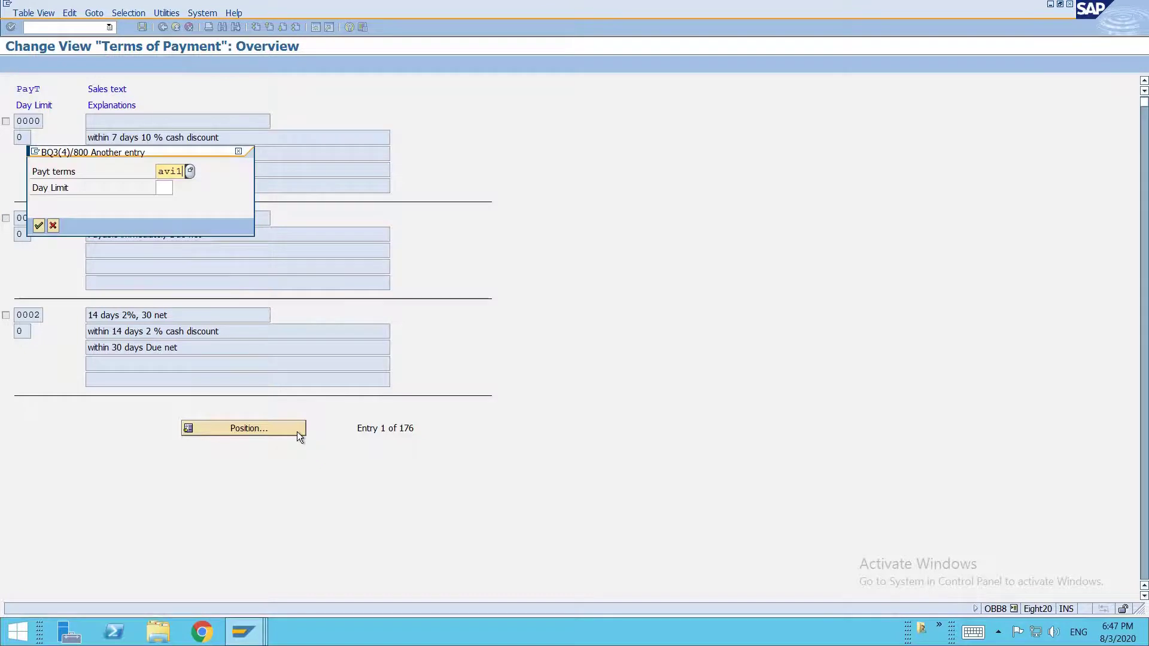
key("Return")
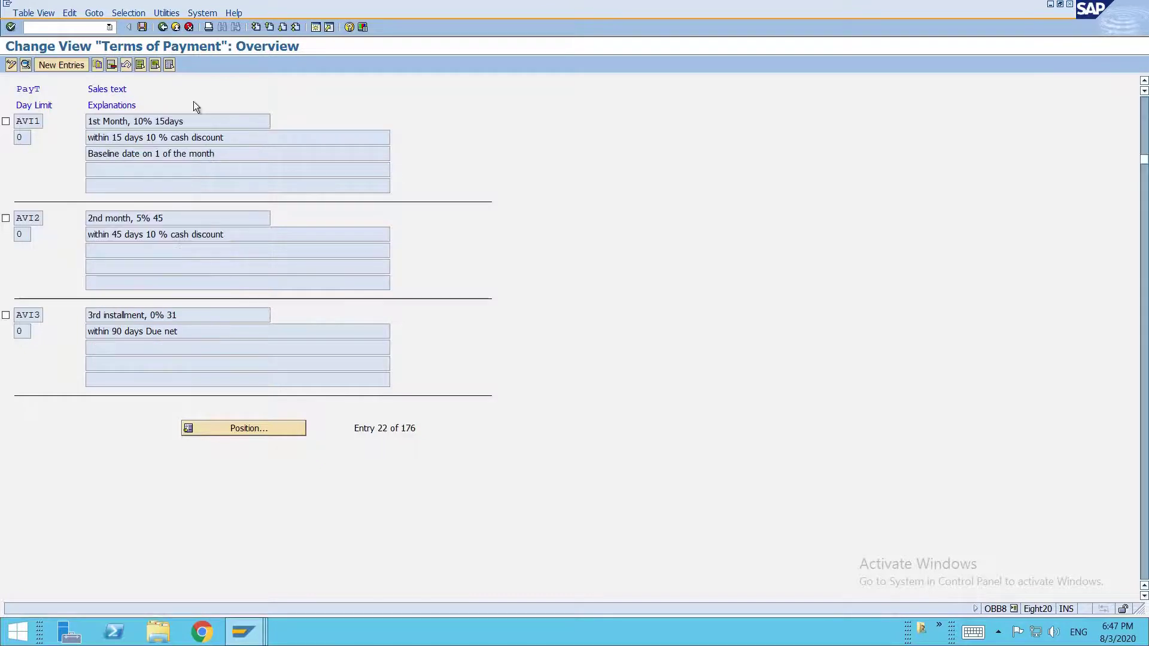
double_click(180, 120)
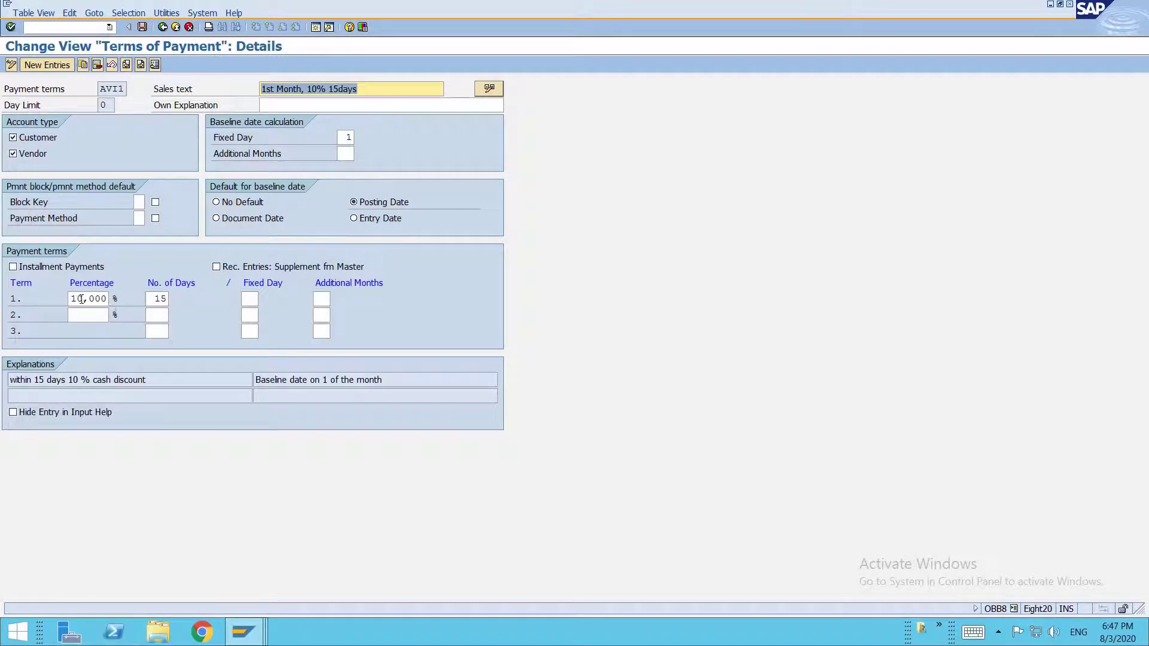
Step: Give payment term AVI1 a second term of 0 percent and 31 days, and validate the entry
left_click(149, 299)
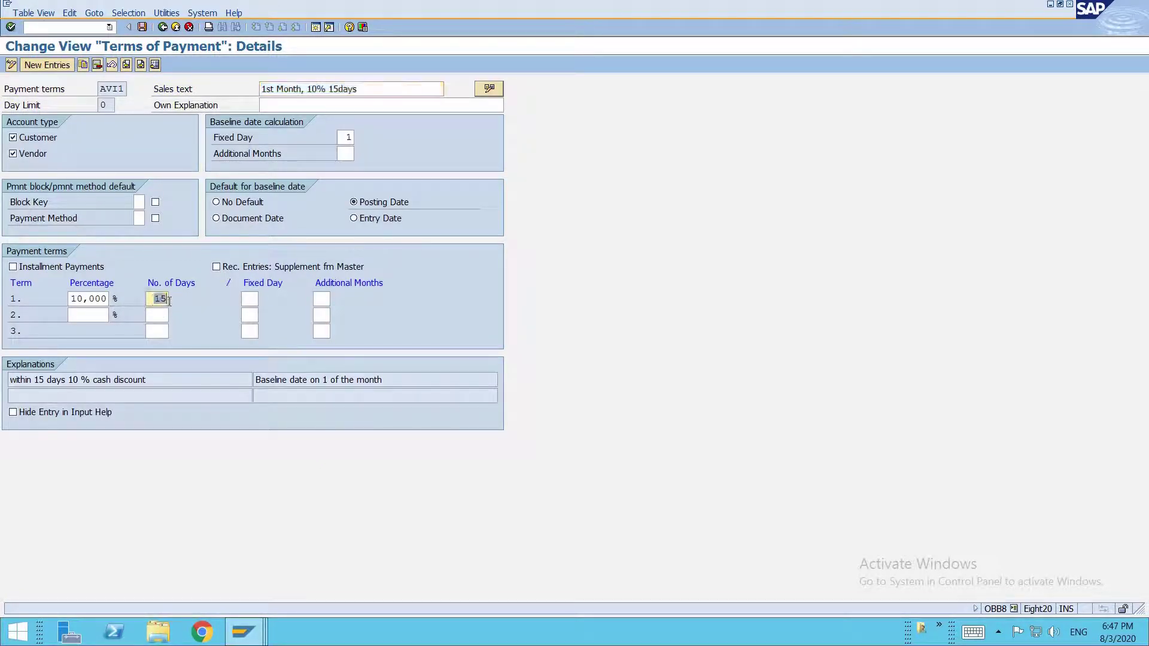
left_click(162, 316)
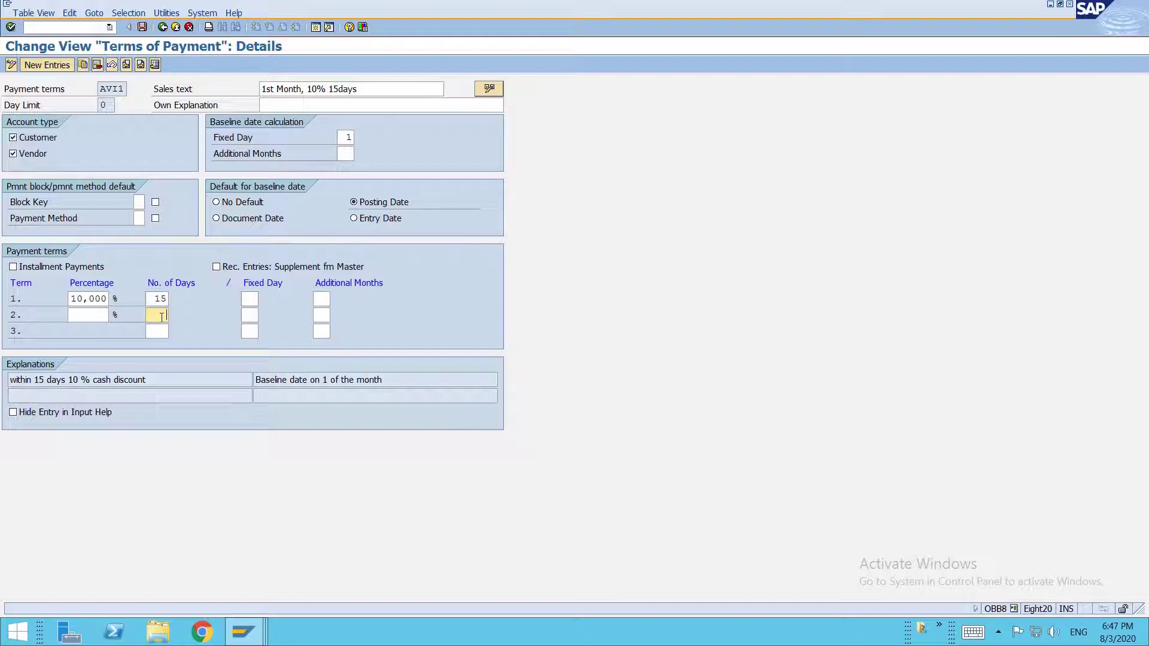
left_click(85, 316)
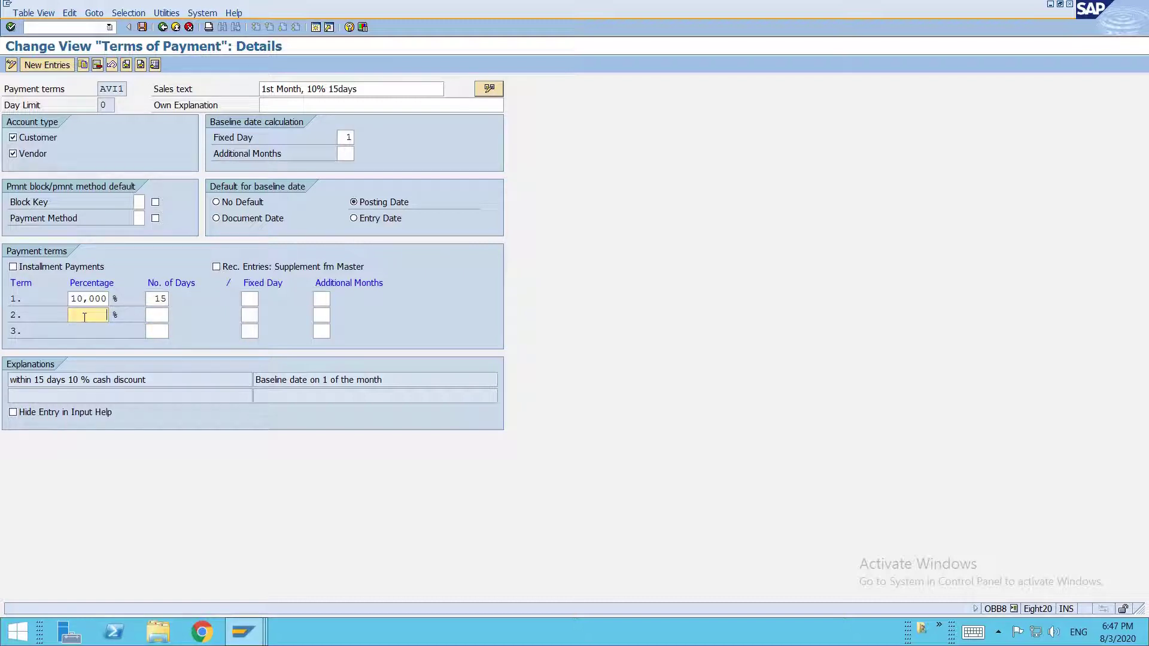
type("0")
key("Tab")
type("31")
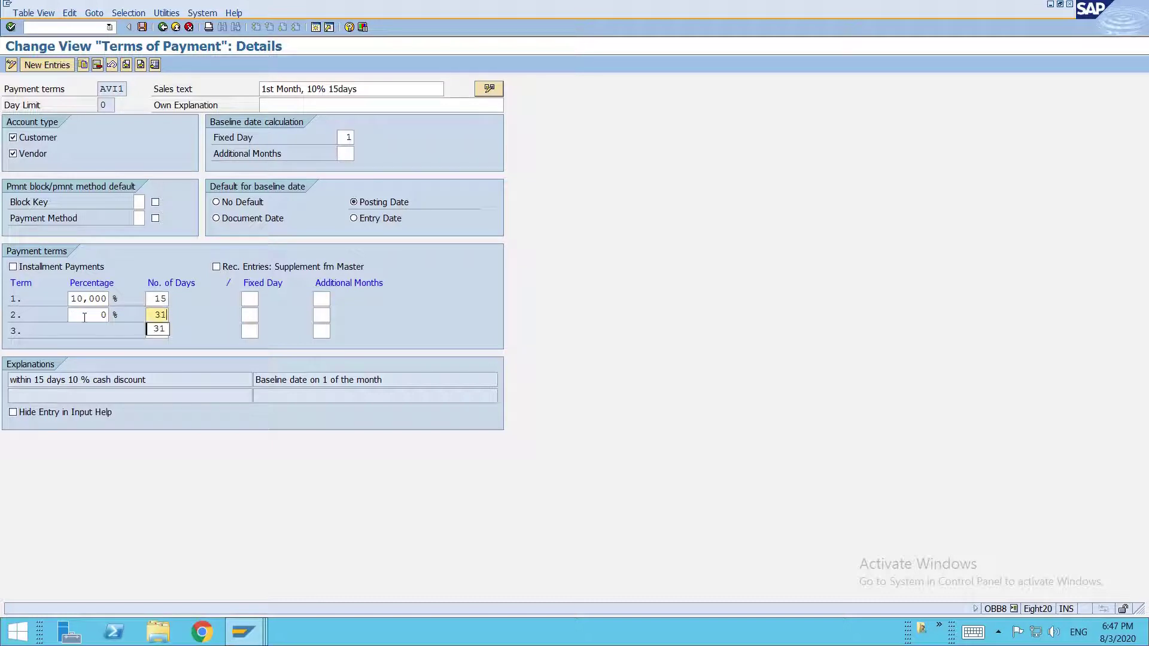
key("Return")
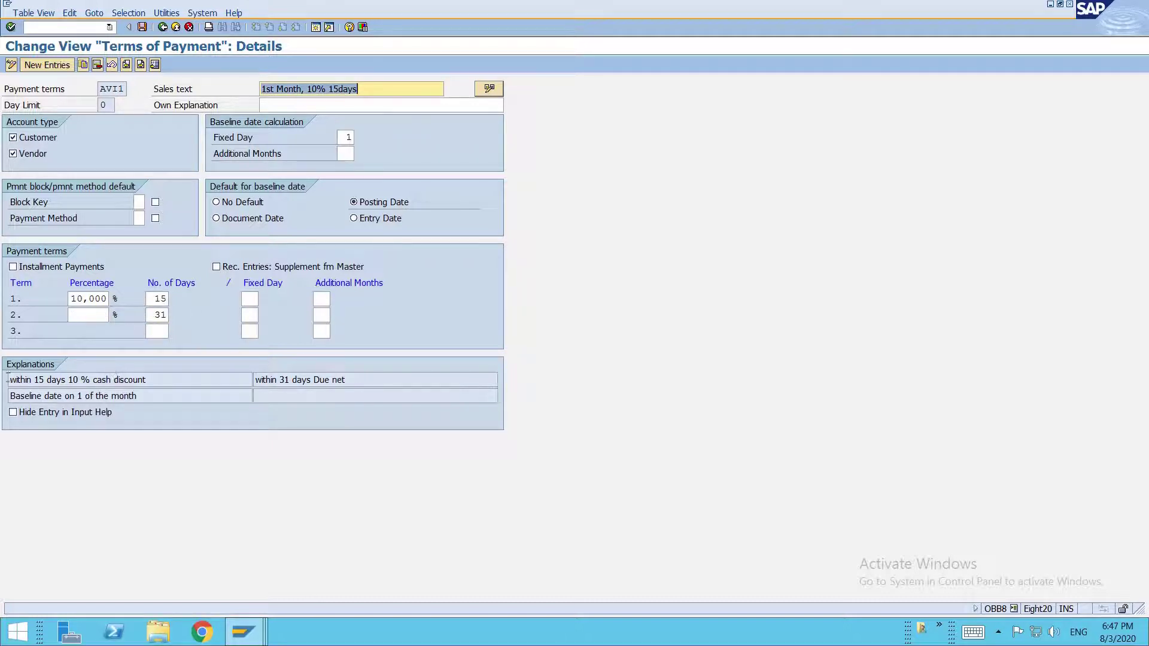
Step: Review AVI1's discount, days, baseline day and net due explanation, and save the payment term
double_click(160, 301)
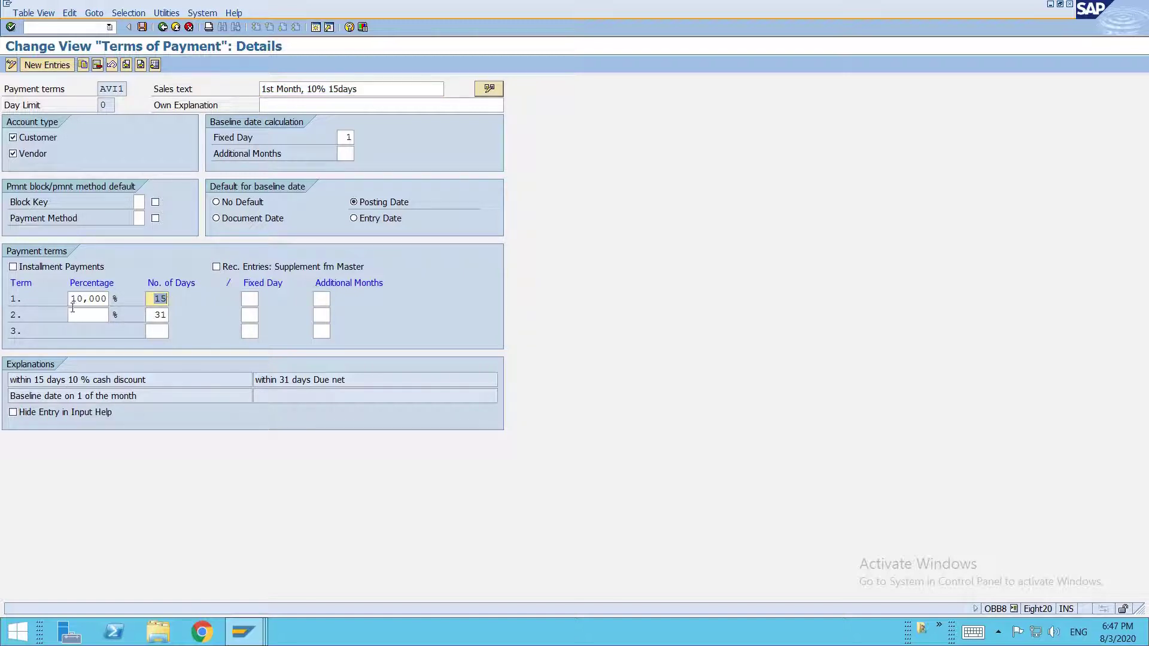
left_click_drag(71, 299, 110, 301)
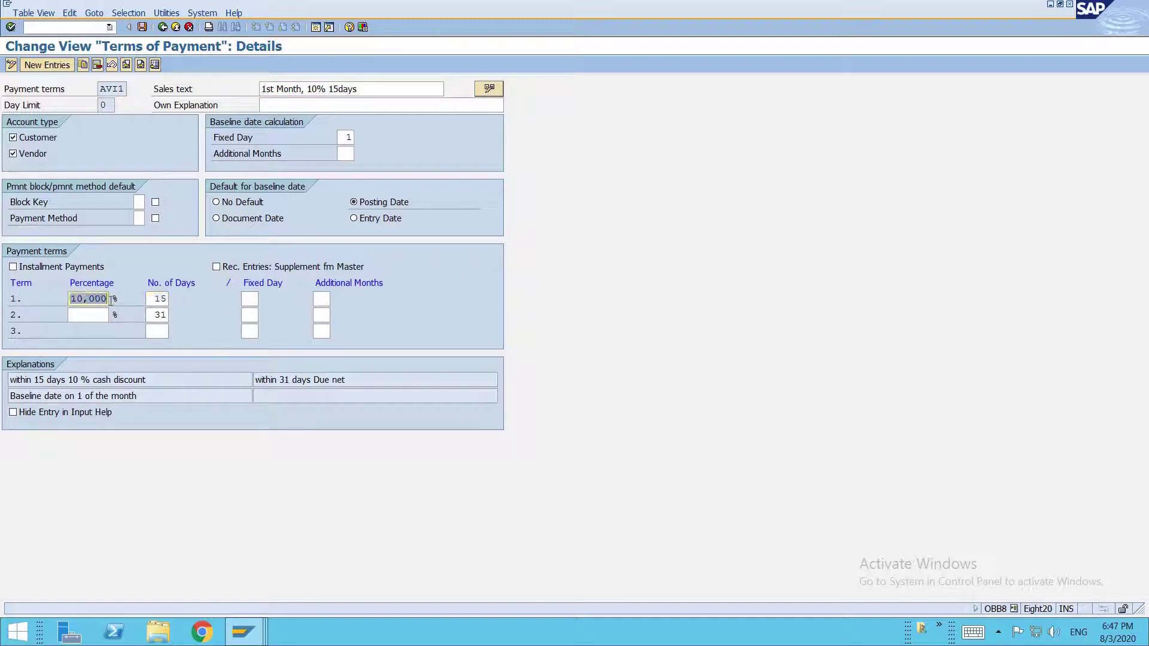
left_click(155, 316)
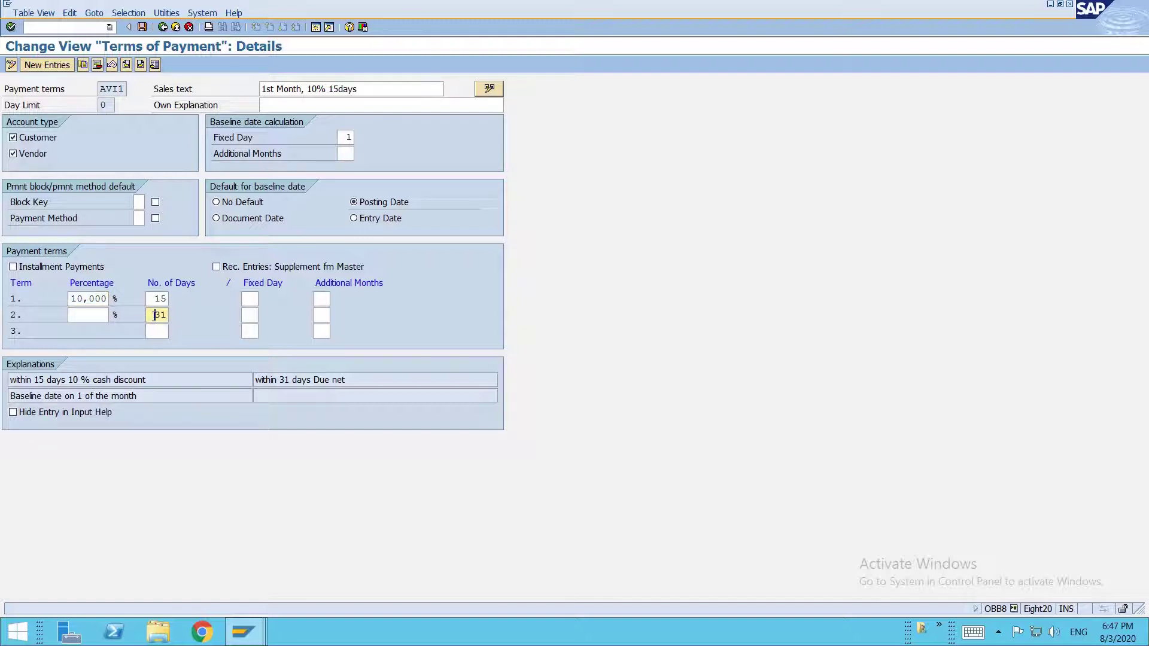
left_click_drag(154, 315, 174, 316)
double_click(344, 137)
left_click(159, 315)
left_click_drag(347, 379, 255, 379)
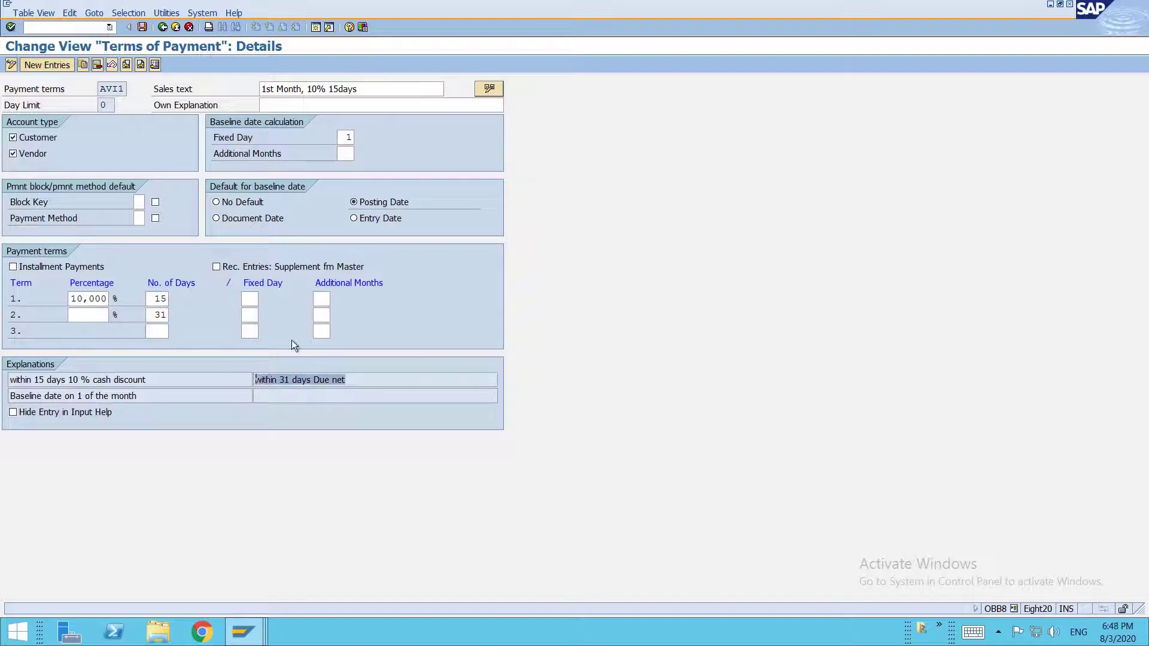
key("ctrl+s")
key("Return")
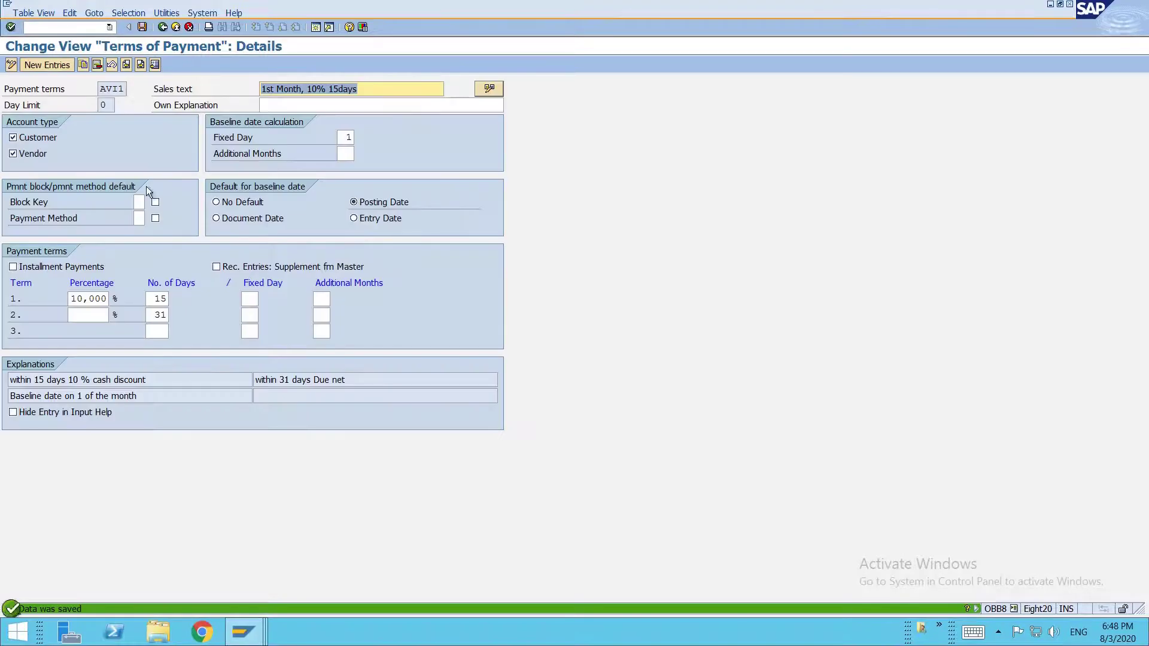
Step: Move on to payment term AVI2 and set its second term to 60 days
left_click(142, 65)
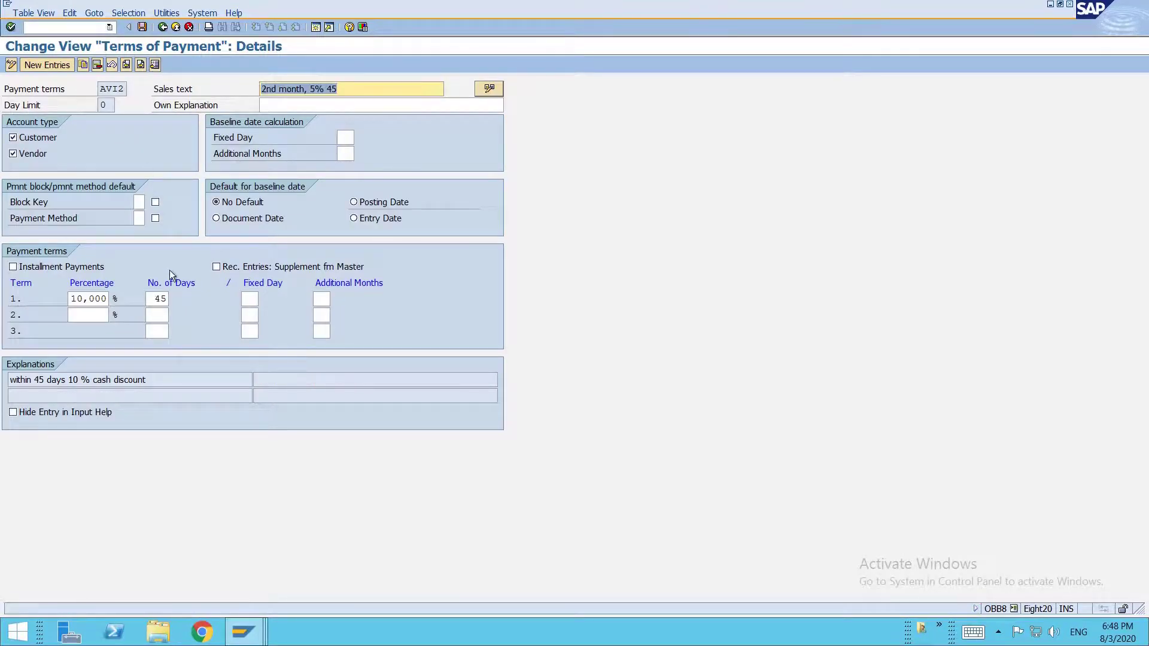
left_click(165, 313)
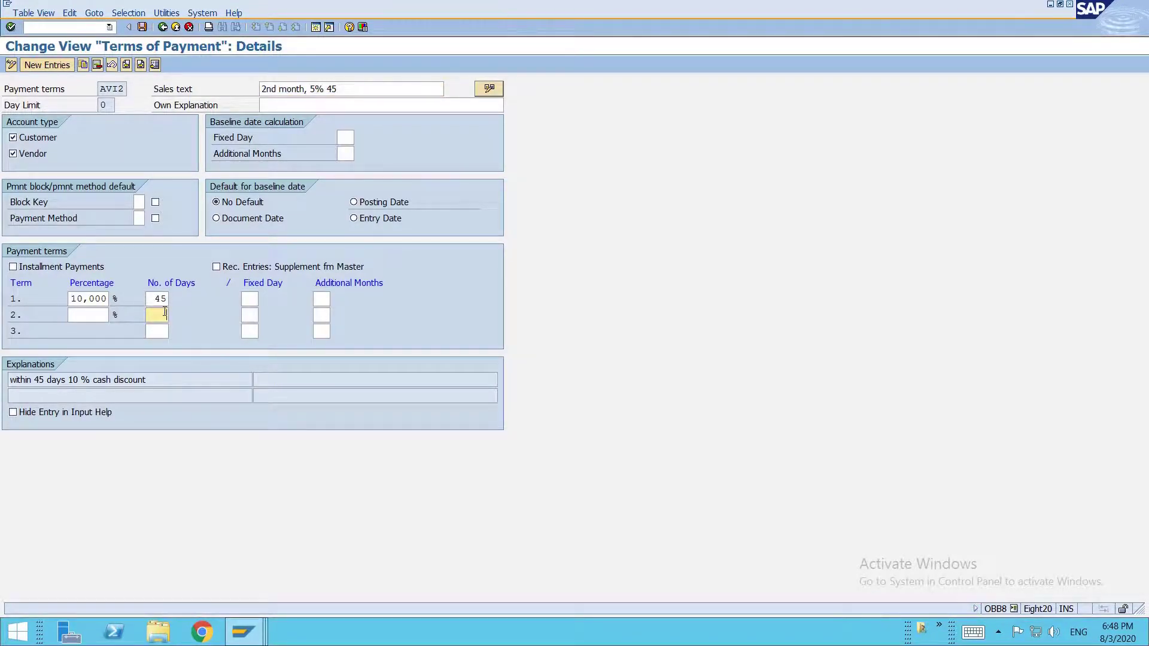
type("60")
key("Return")
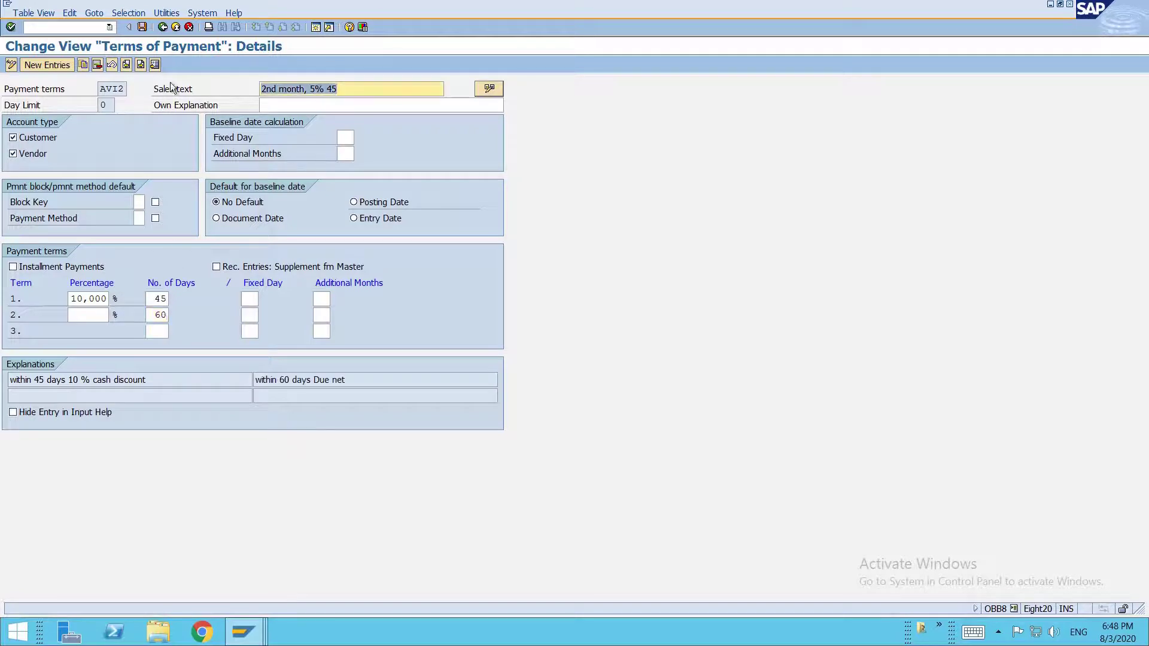
Step: Check the first term of payment term AVI3, save the payment terms and return to the overview
left_click(140, 64)
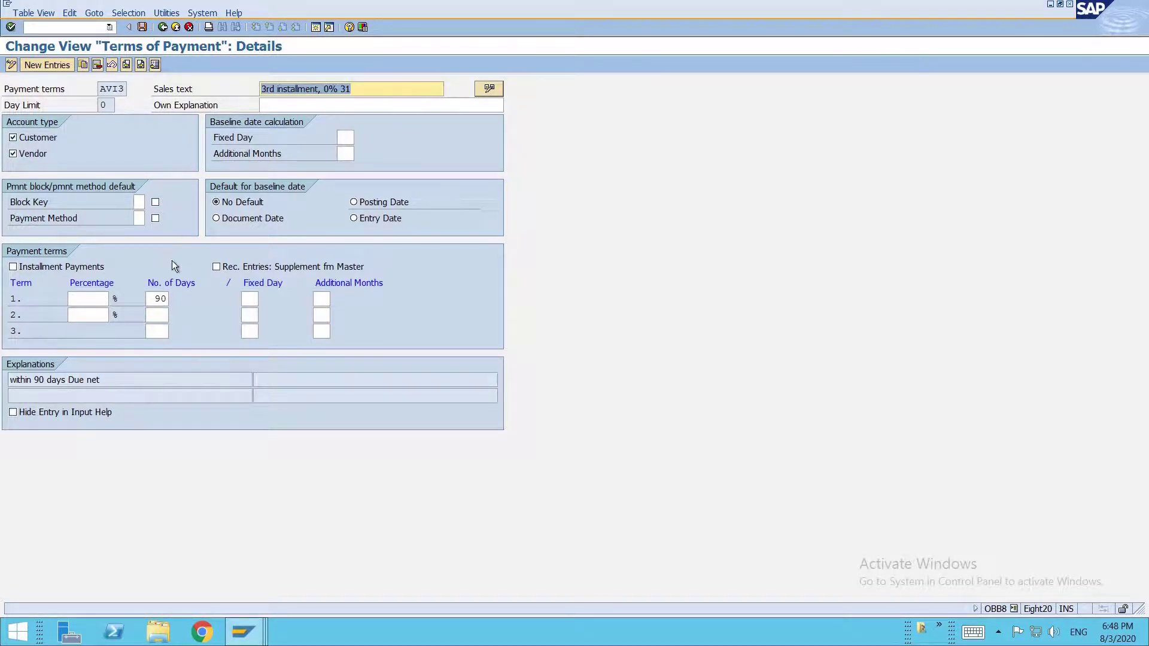
left_click(163, 315)
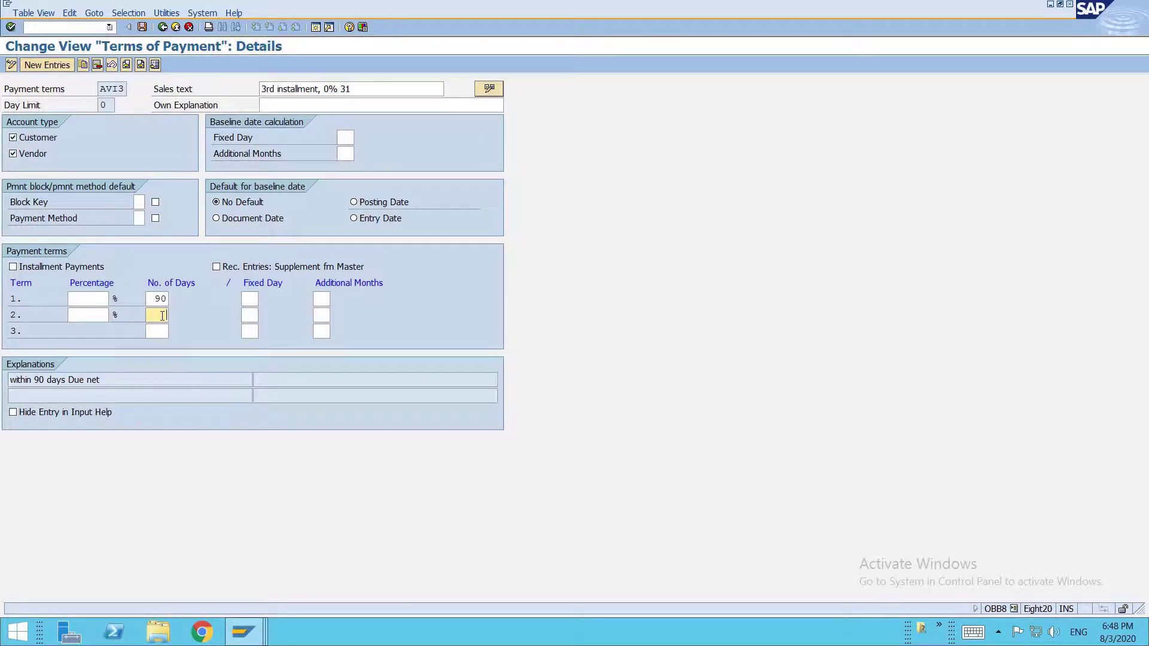
left_click(162, 299)
left_click(97, 299)
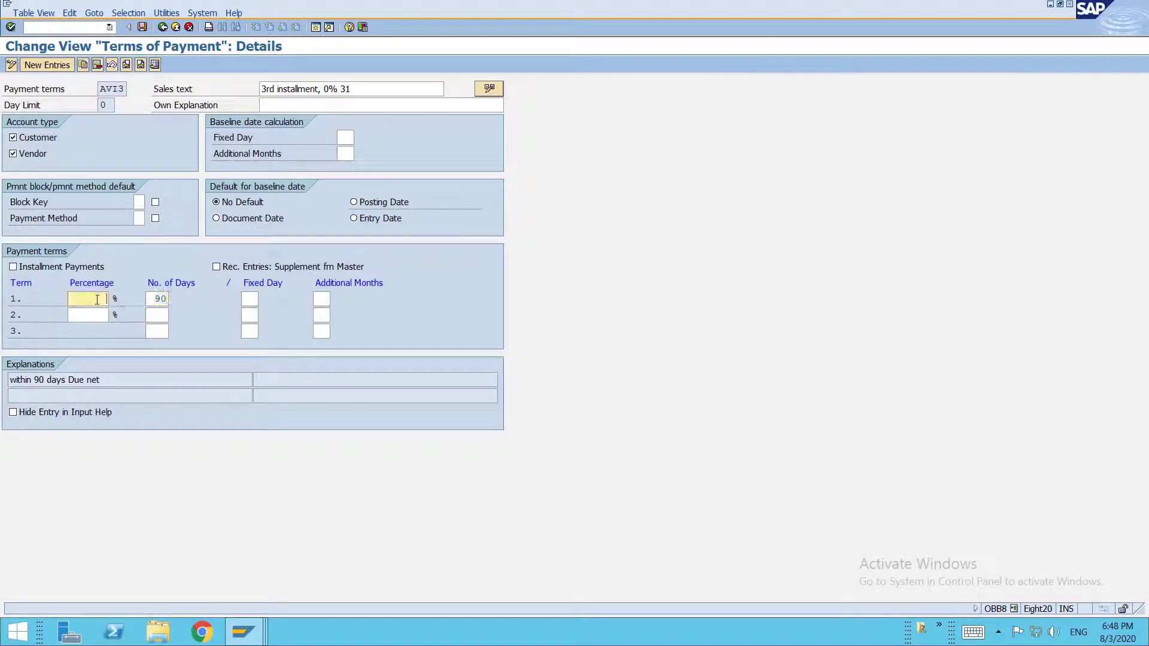
left_click(156, 299)
key("ctrl+s")
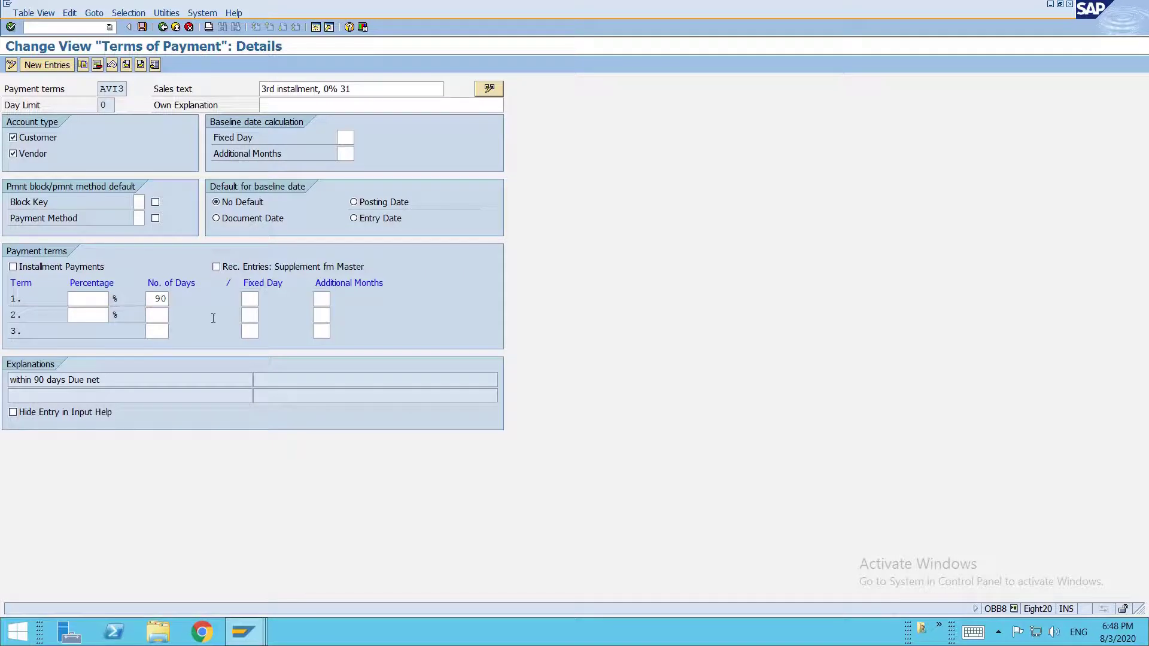
key("F3")
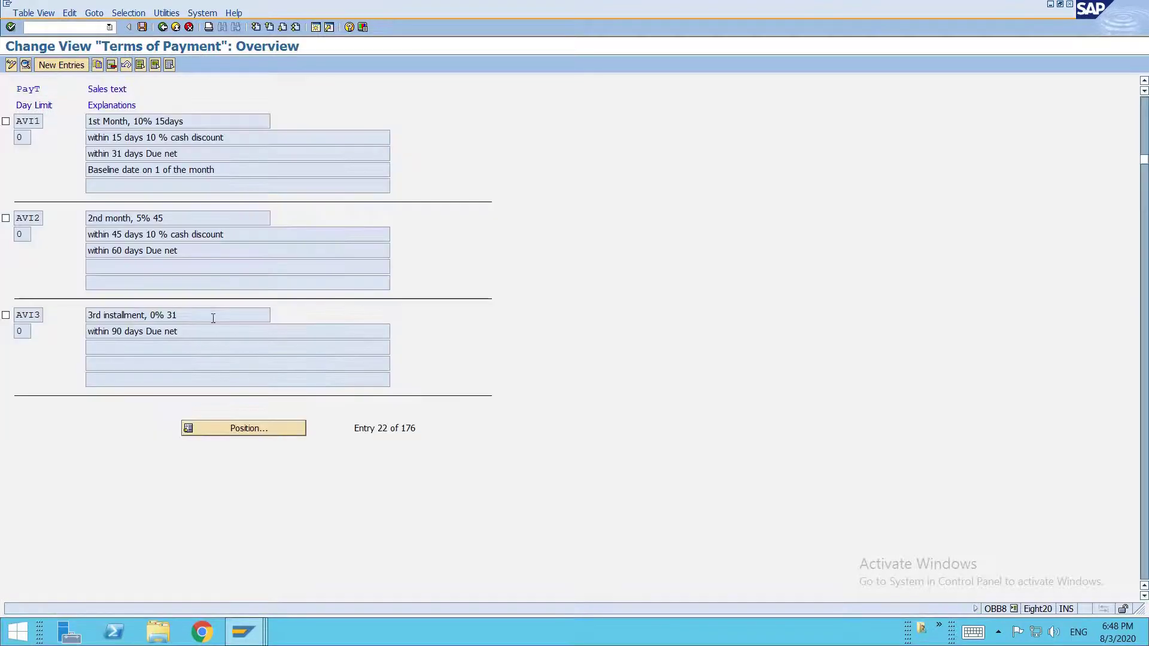
Step: Close the Post Incoming Payments and Change Organization sessions, and return to vendor invoice entry in the posted invoice's session
key("alt+Tab")
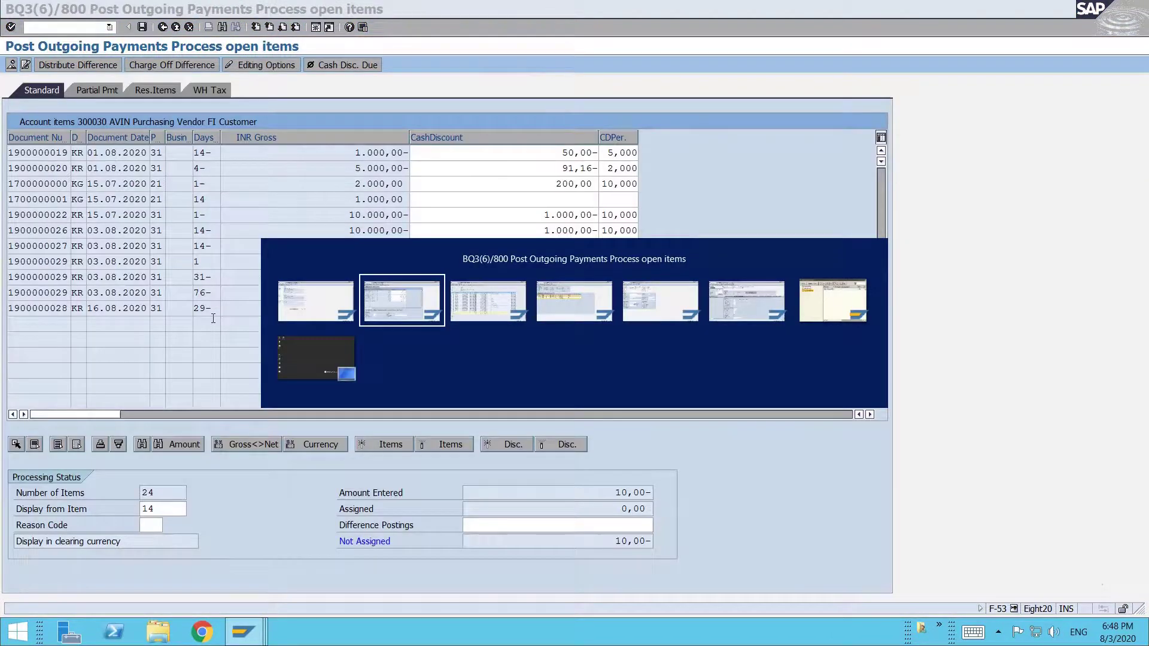
key("alt+Tab")
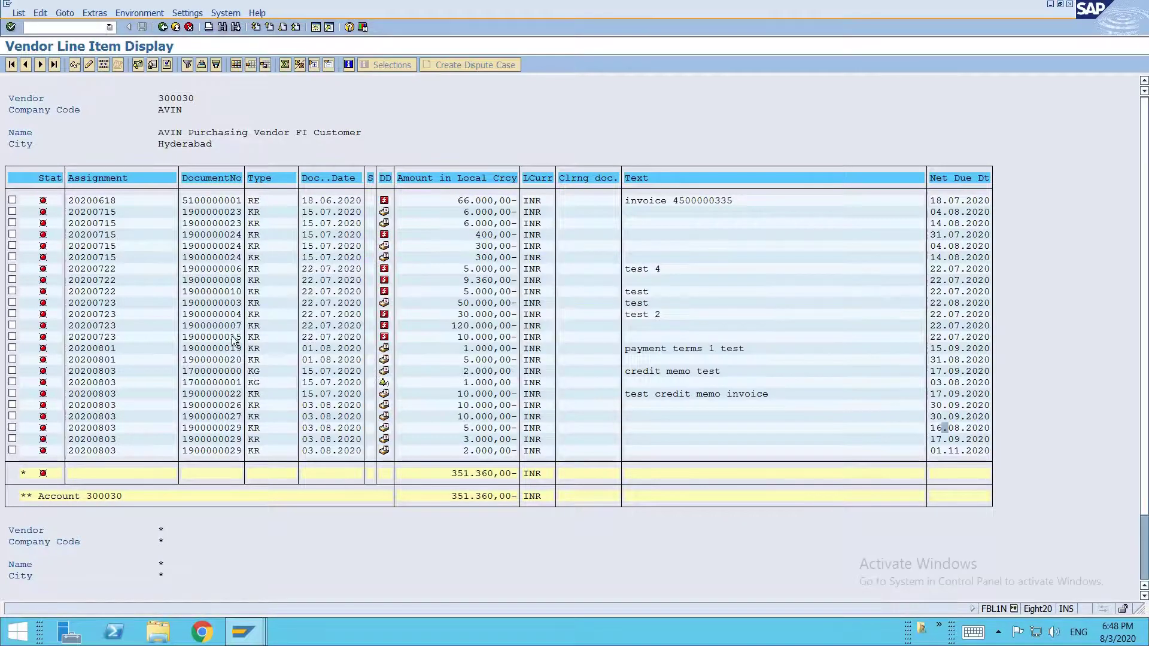
mouse_move(243, 631)
mouse_move(737, 565)
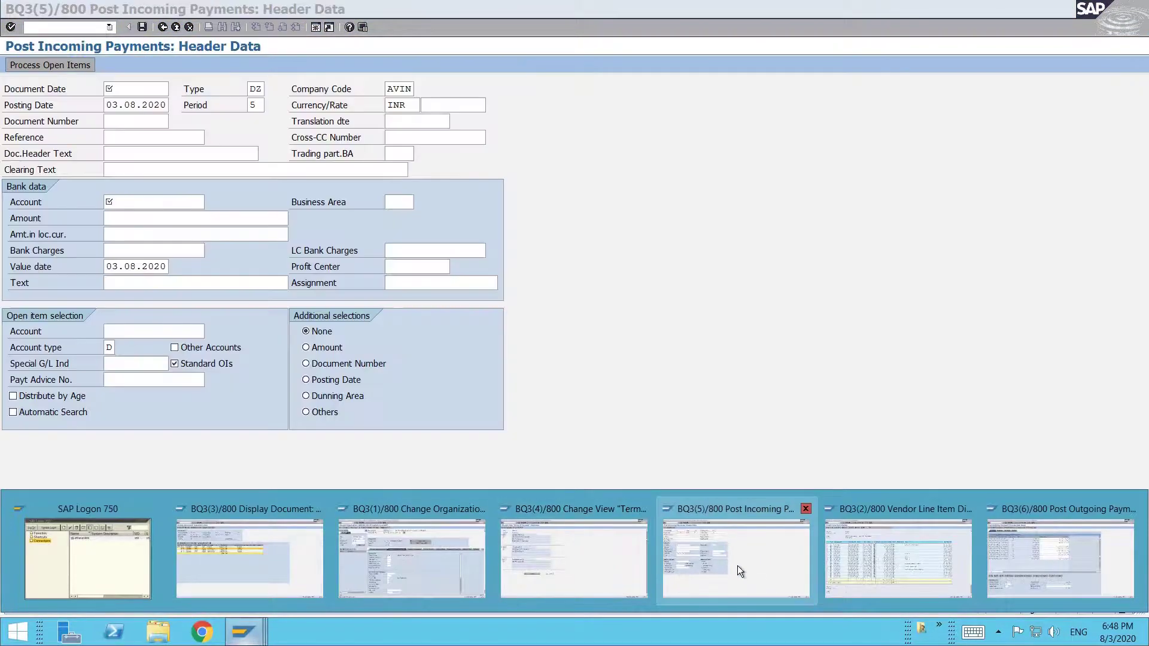
left_click(806, 509)
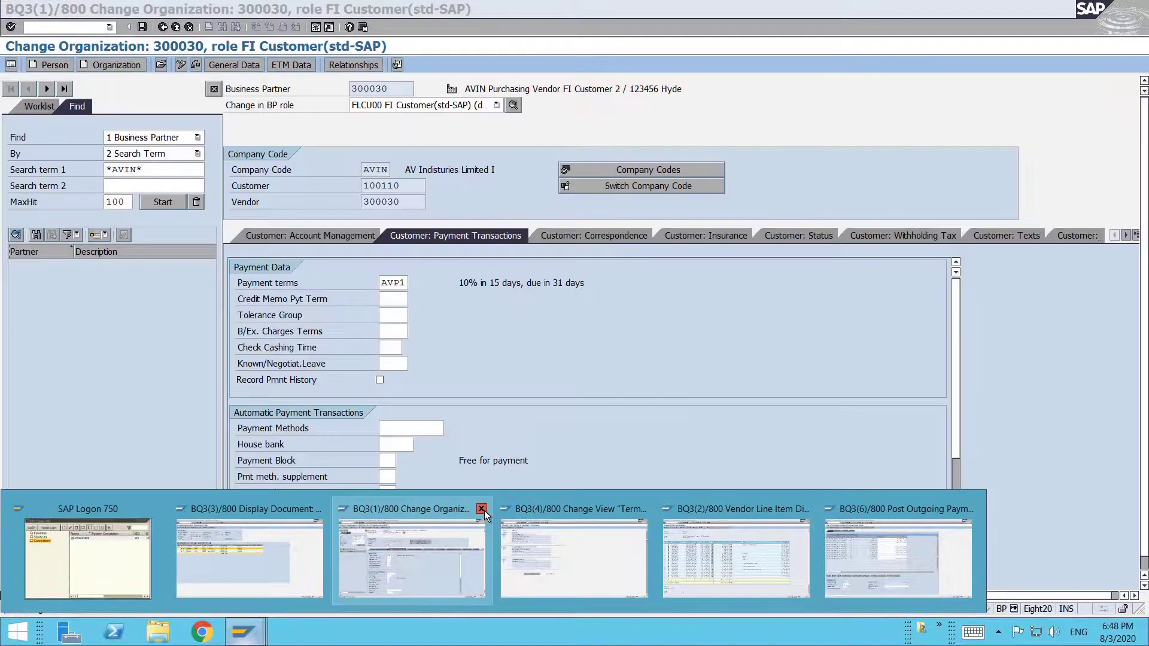
left_click(480, 509)
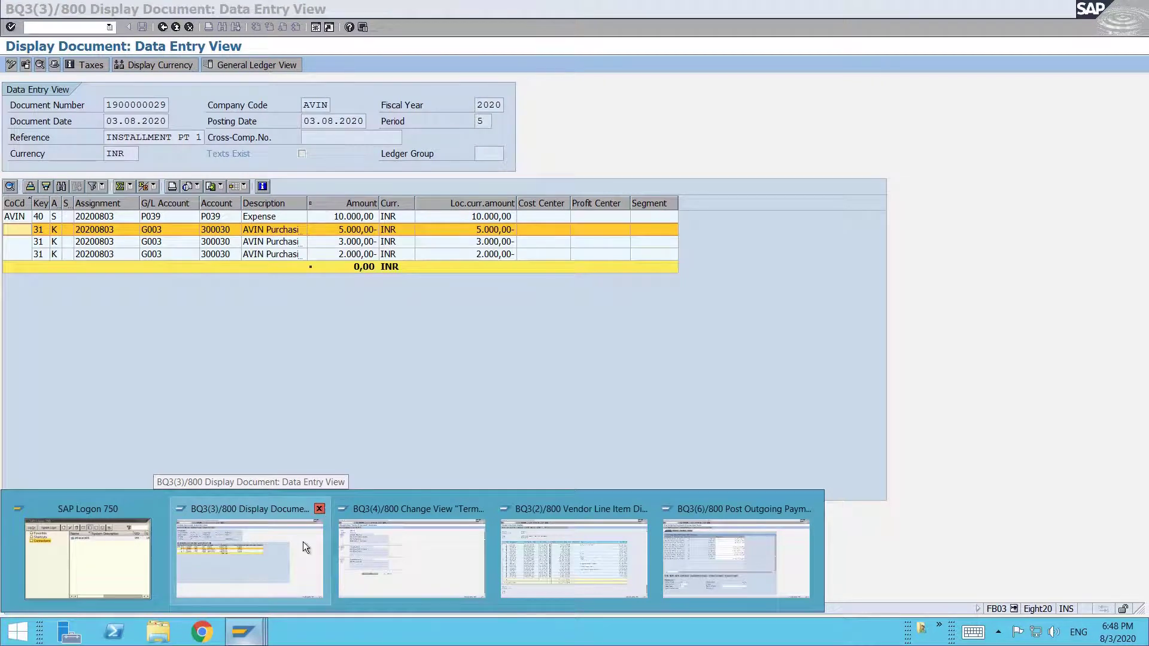
left_click(303, 541)
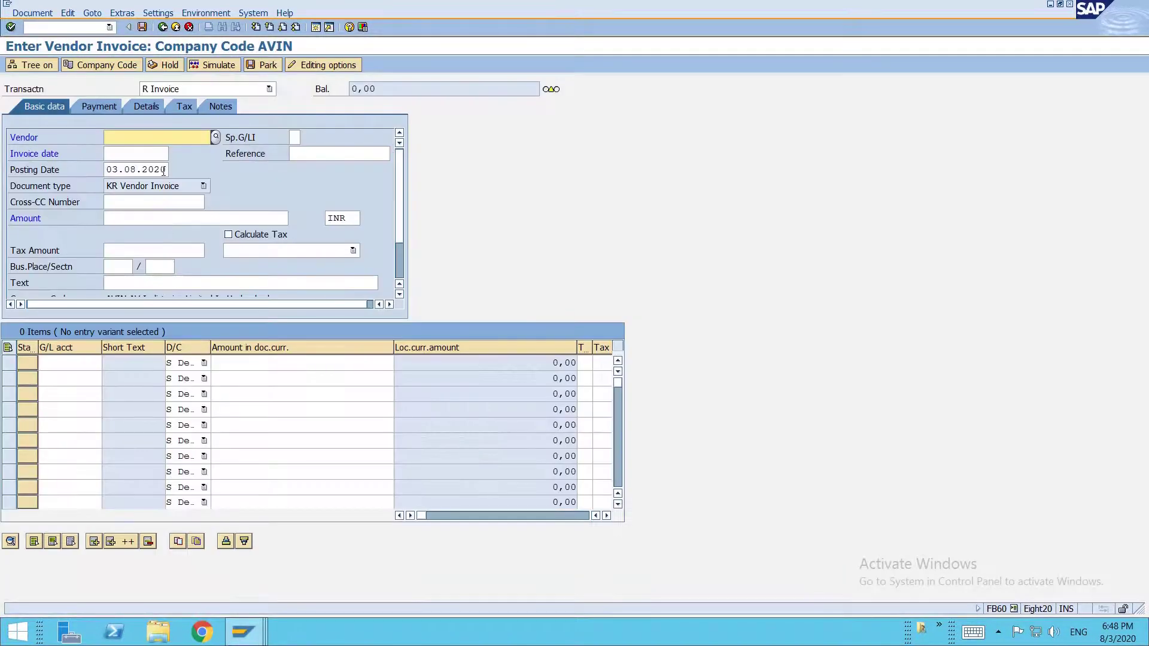
Step: Enter the invoice header with the test vendor's number, invoice date 03082020, reference "Installment PT 2" and amount 10000
key("Down")
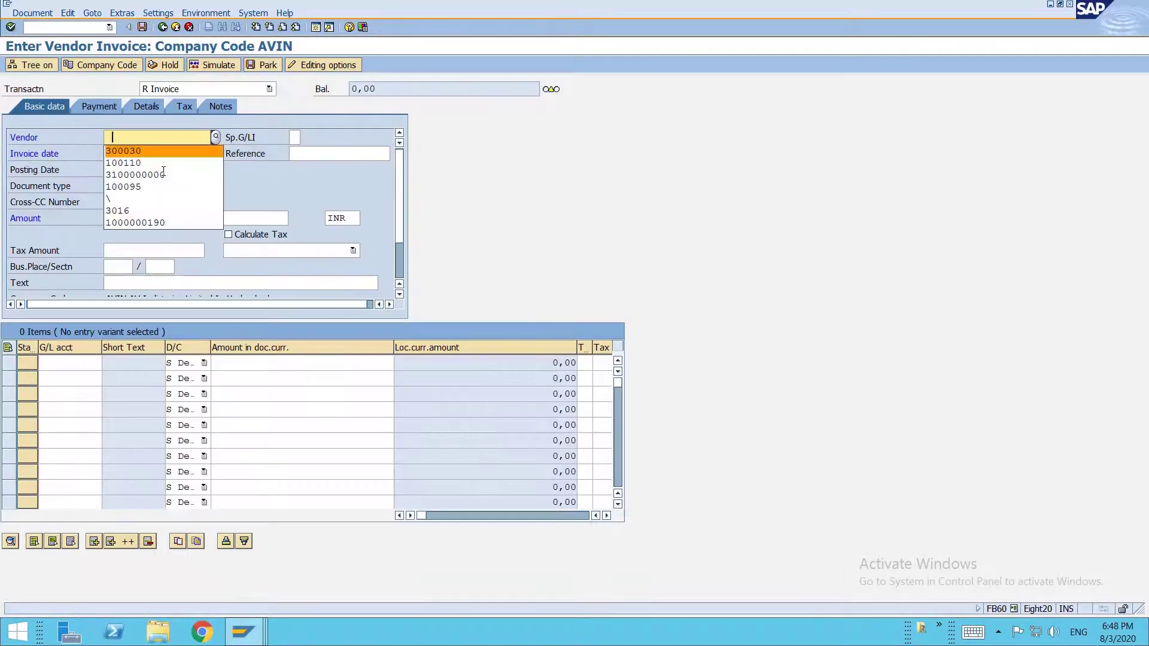
key("Tab")
key("Down")
key("Tab")
key("Down")
key("BackSpace")
type("2")
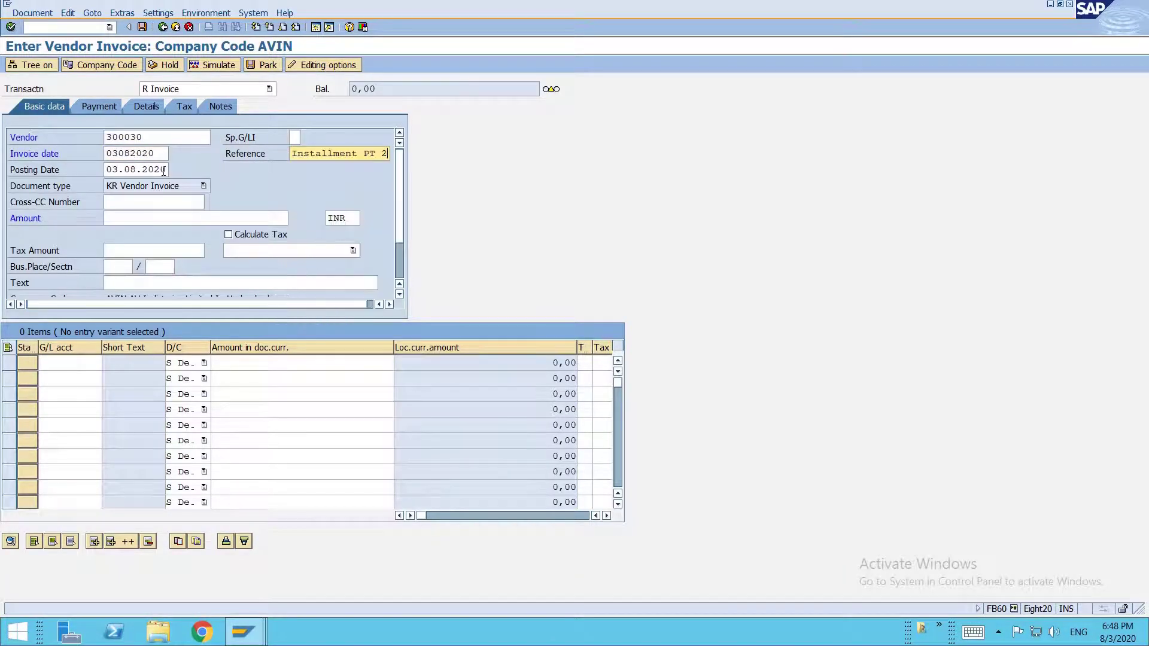
left_click(143, 220)
type("10")
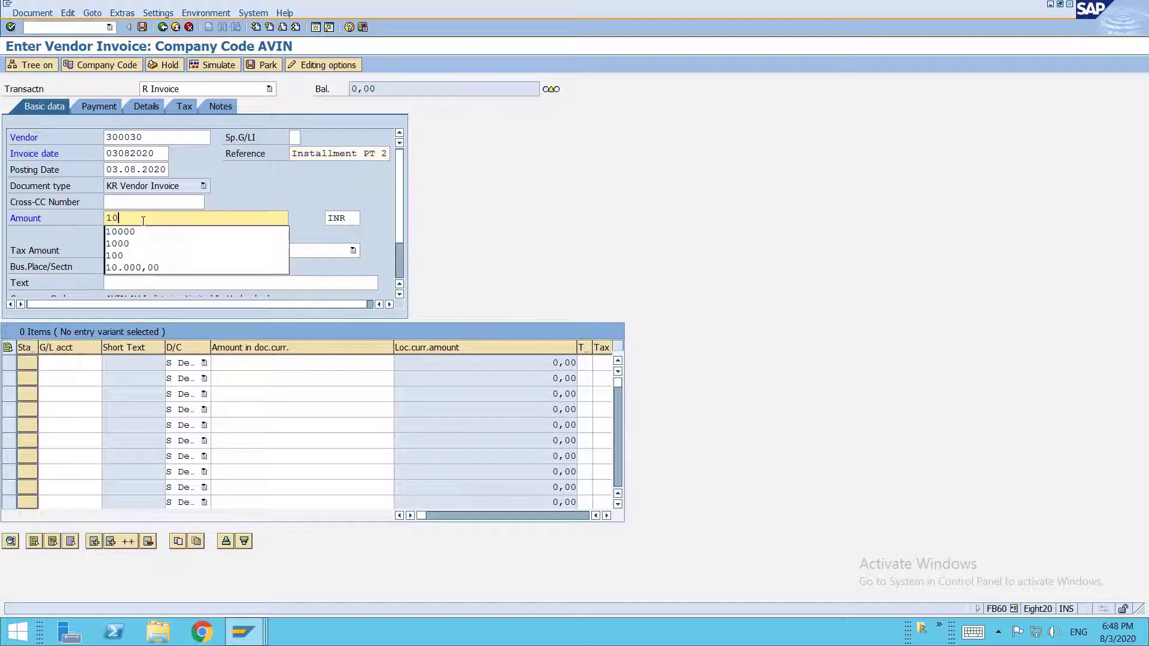
type("000")
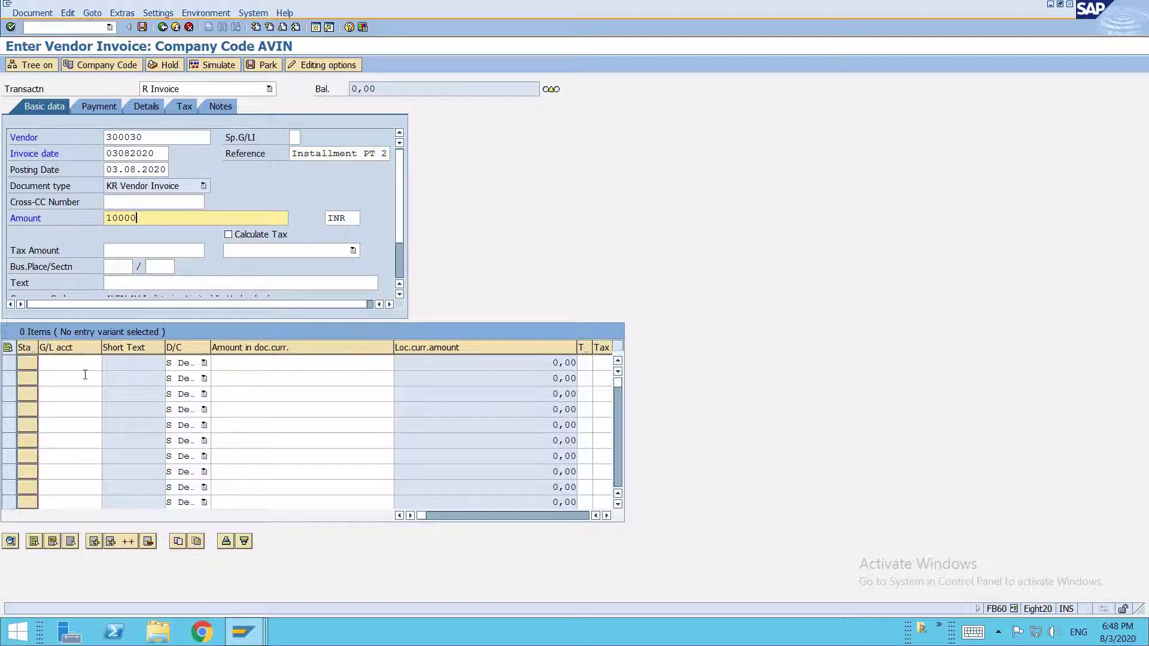
Step: Add an expense line to G/L account P039 for 10000 with tax code I2
left_click(83, 365)
type("p039")
key("Tab")
key("Tab")
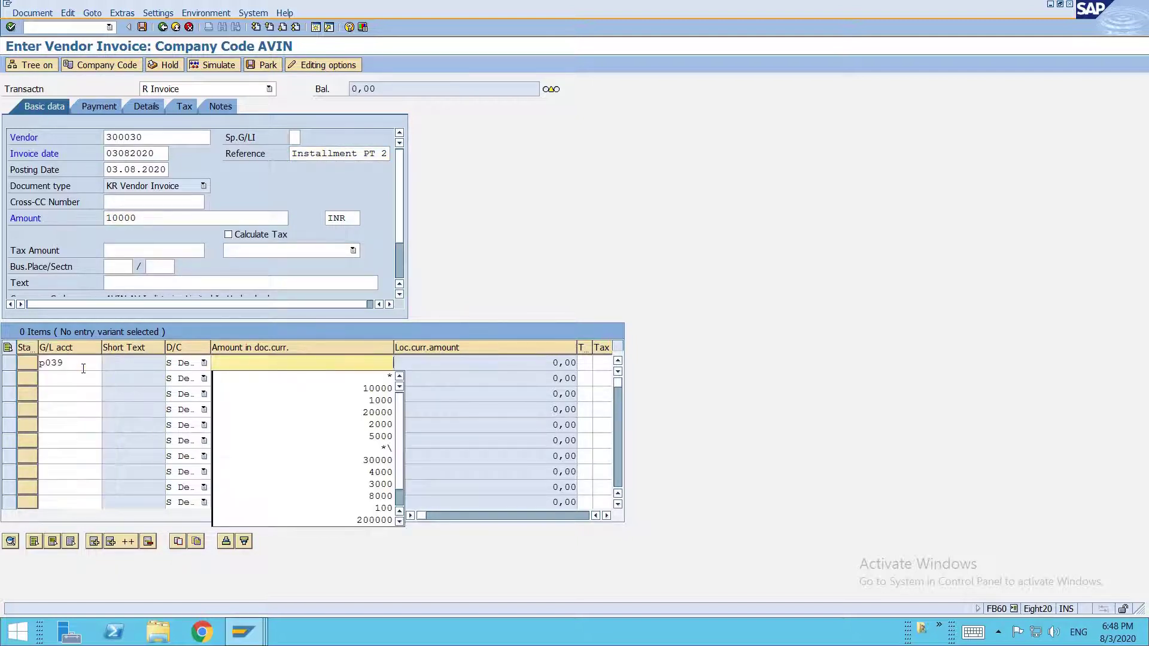
key("Down")
key("Down")
key("Tab")
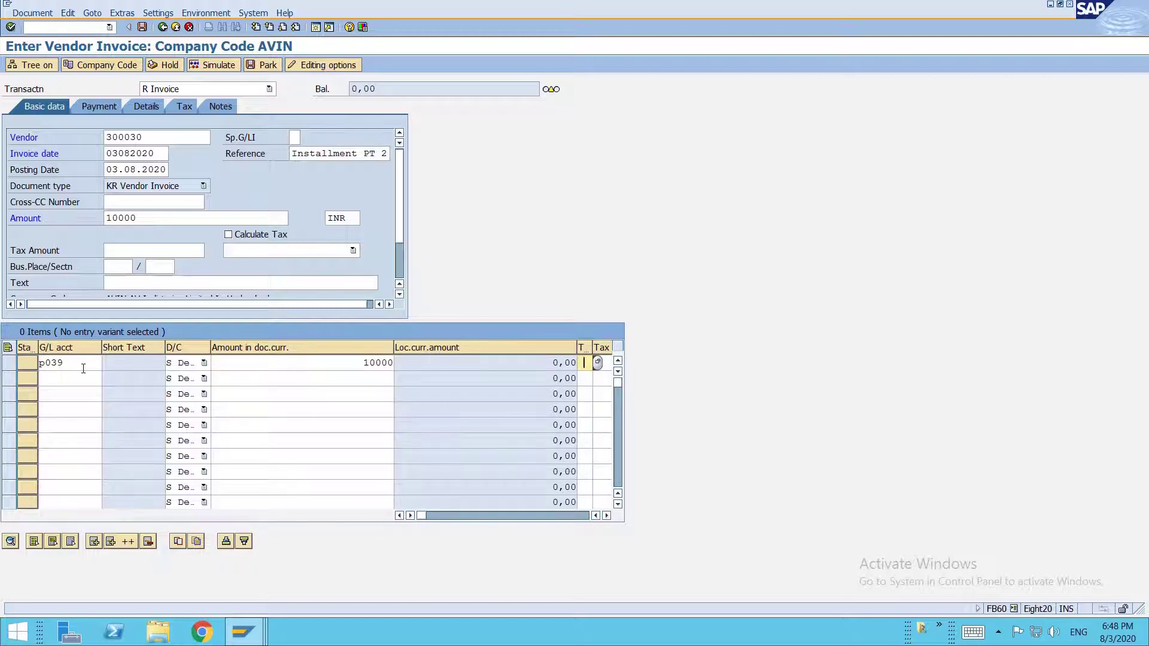
type("I2")
Step: Set the invoice's payment terms to AVPI and payment method to 1, and simulate and post it
left_click(98, 108)
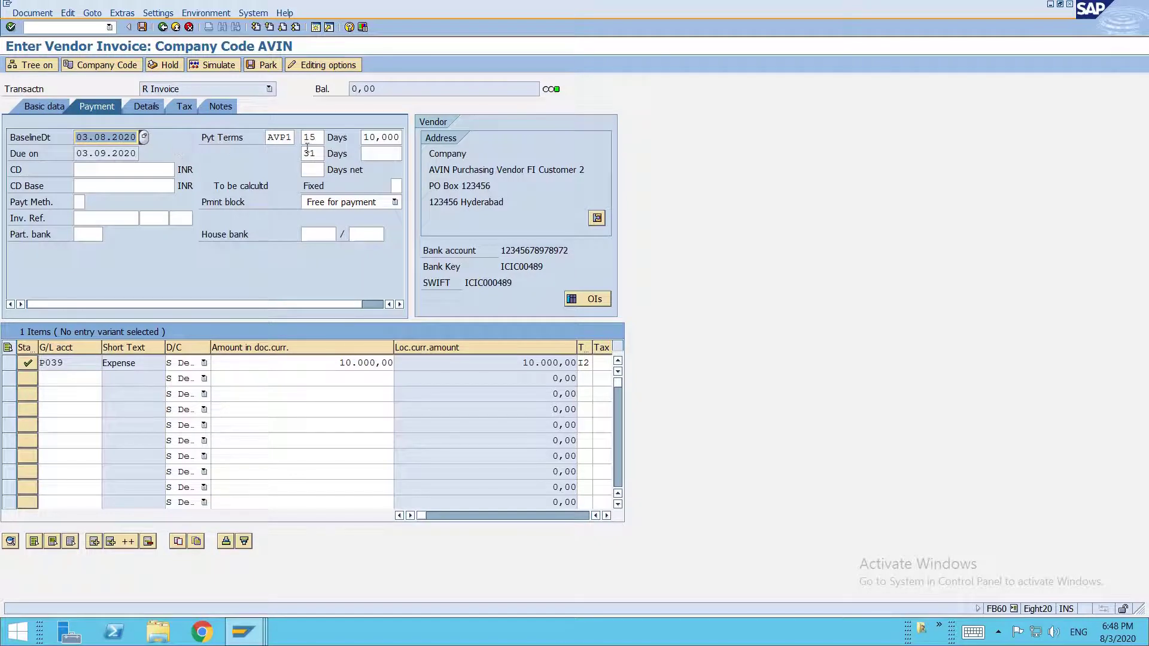
left_click(291, 138)
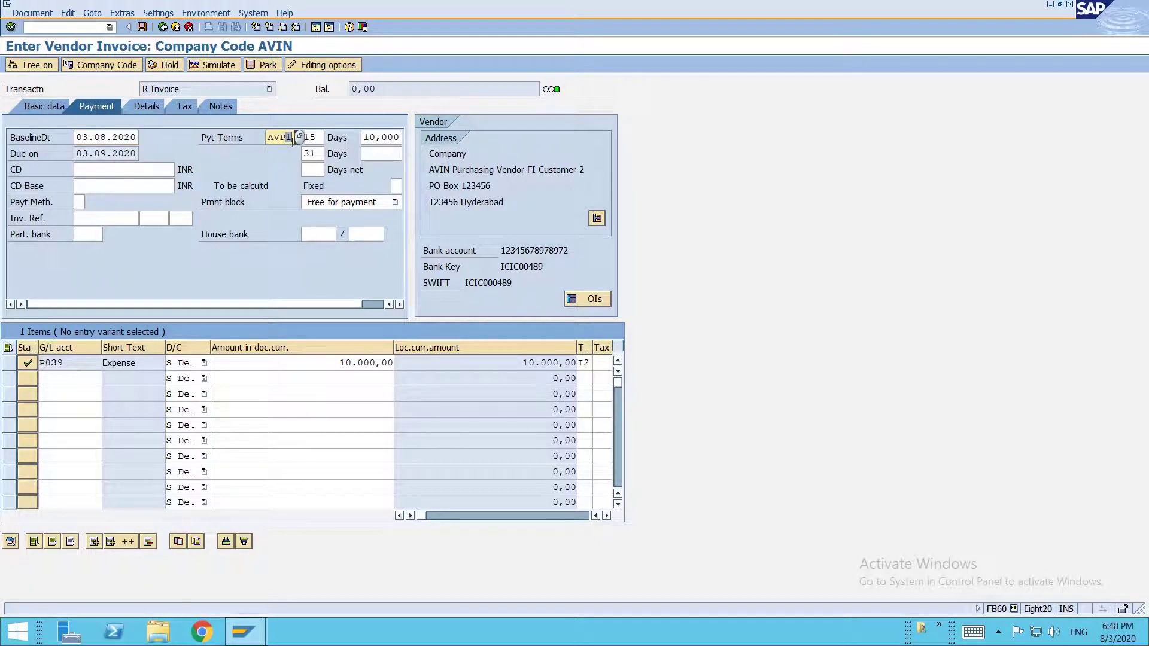
type("I")
key("Return")
key("Return")
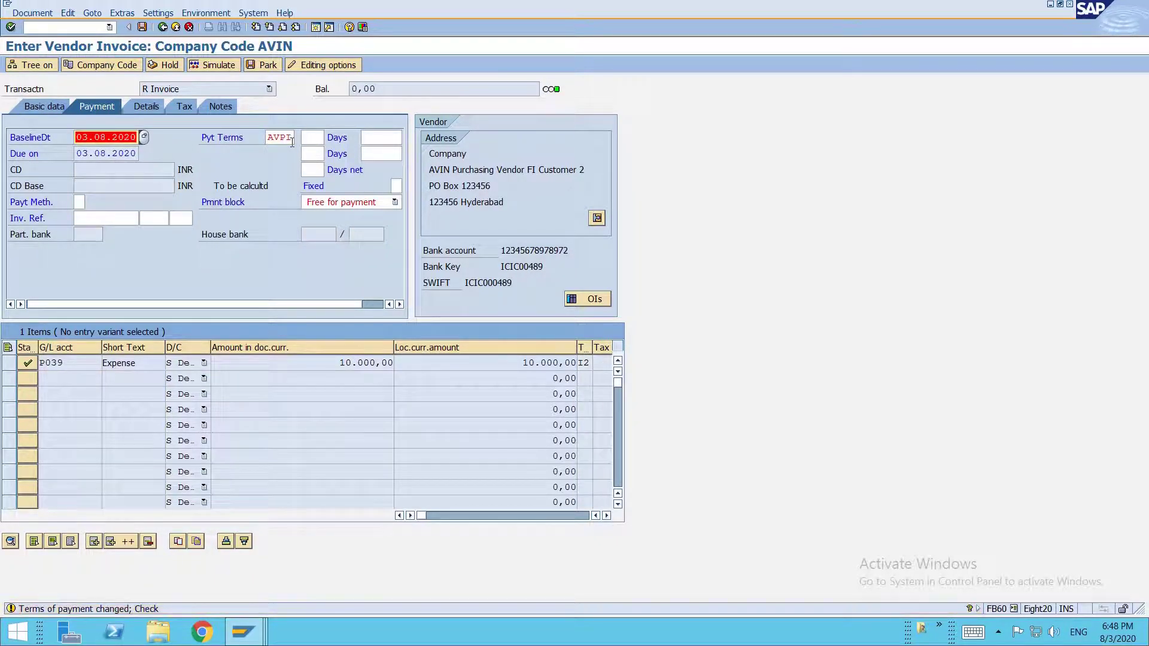
left_click(79, 202)
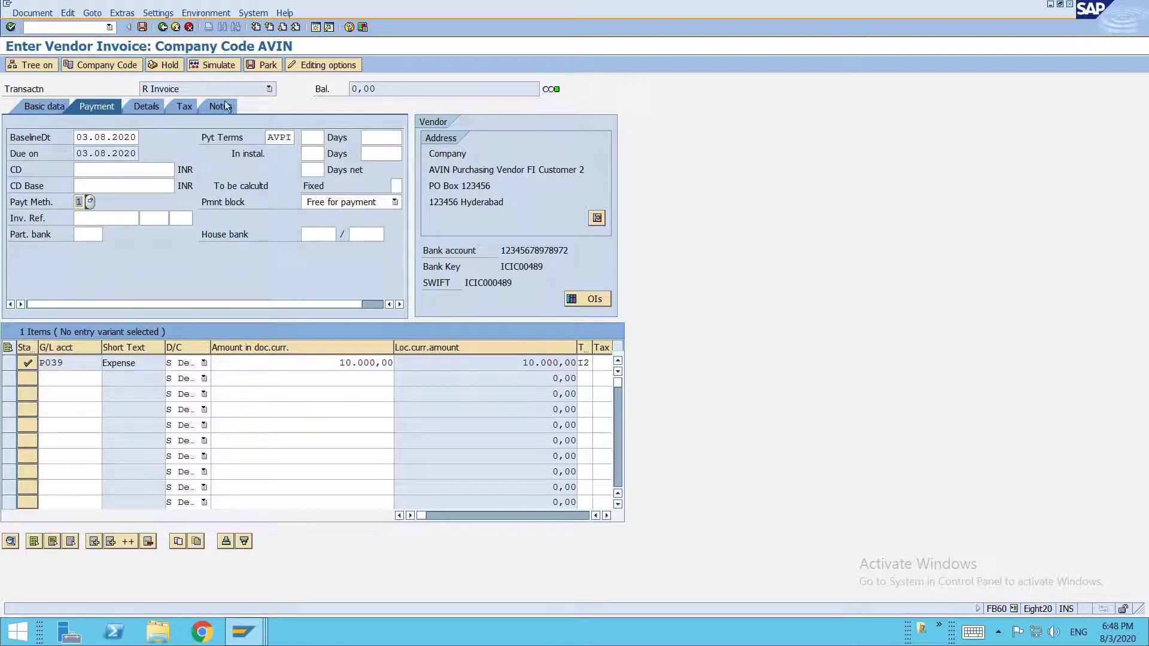
left_click(217, 66)
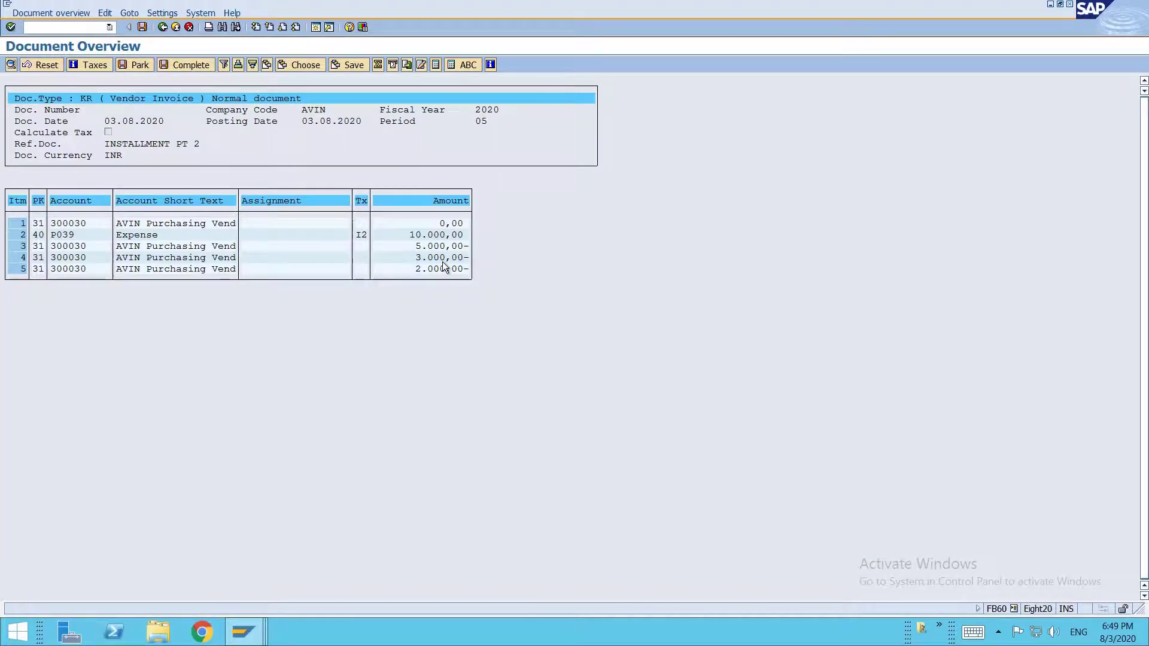
key("ctrl+s")
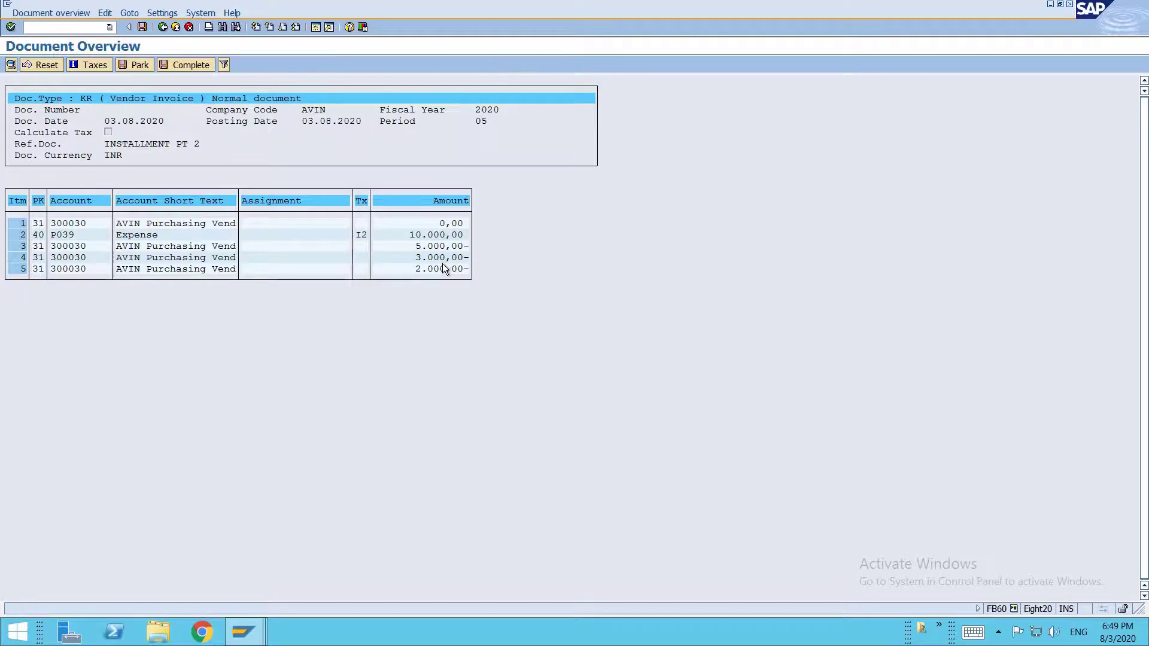
Step: Switch to the Vendor Line Item Display session and rerun the vendor's open items list
mouse_move(263, 643)
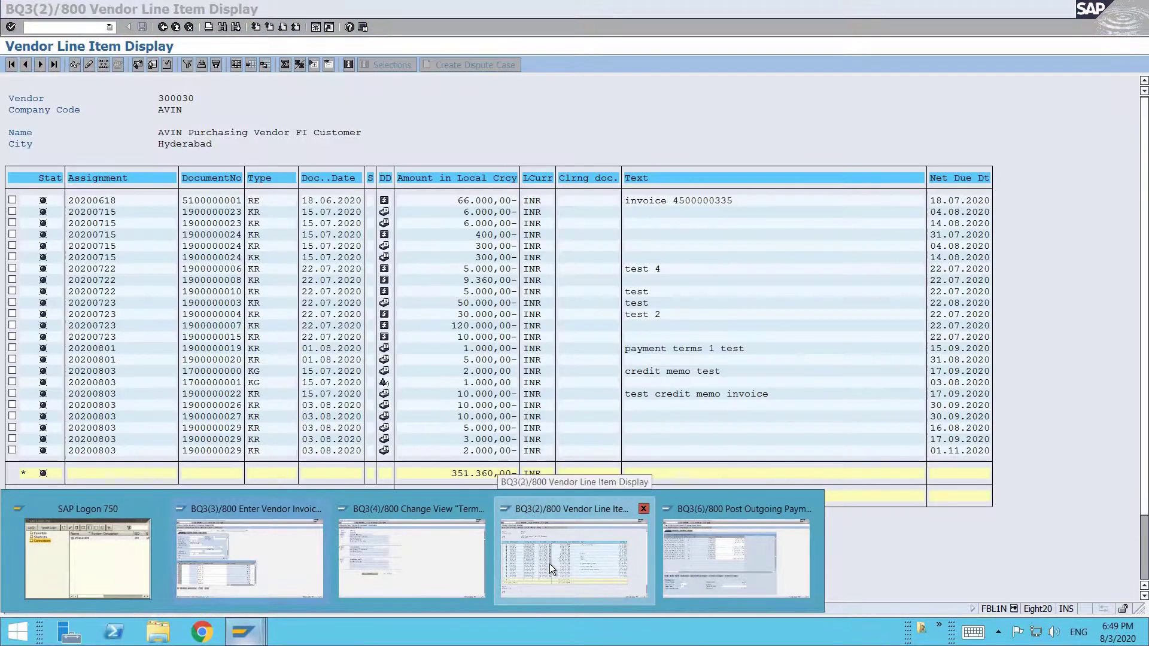
left_click(549, 564)
key("F3")
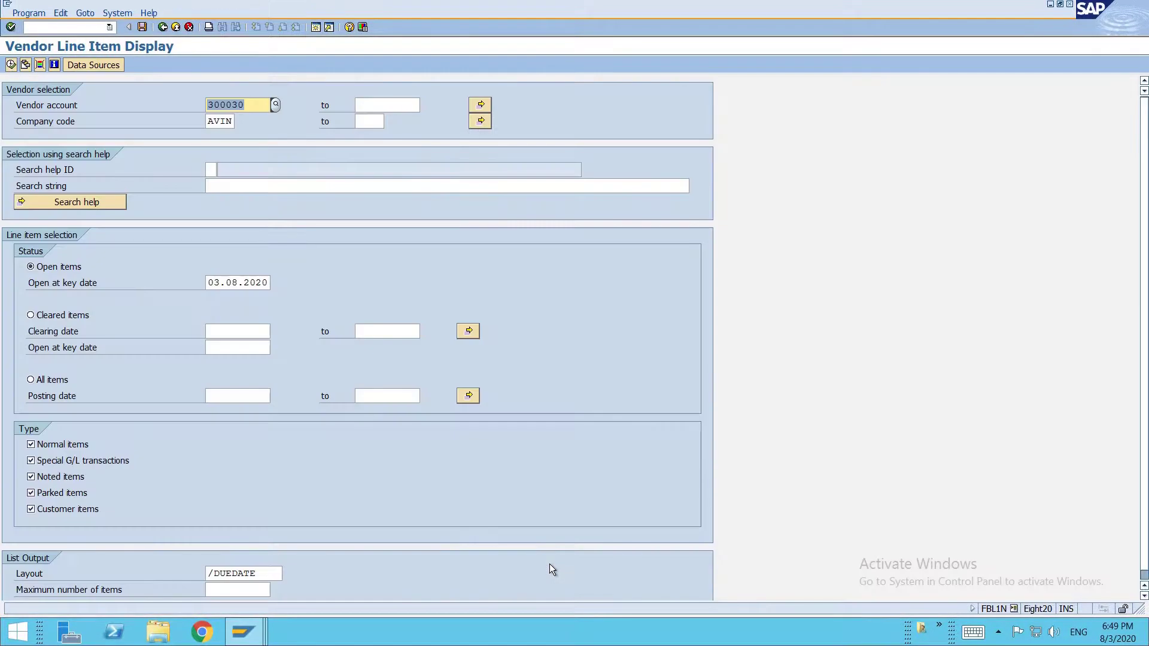
key("F8")
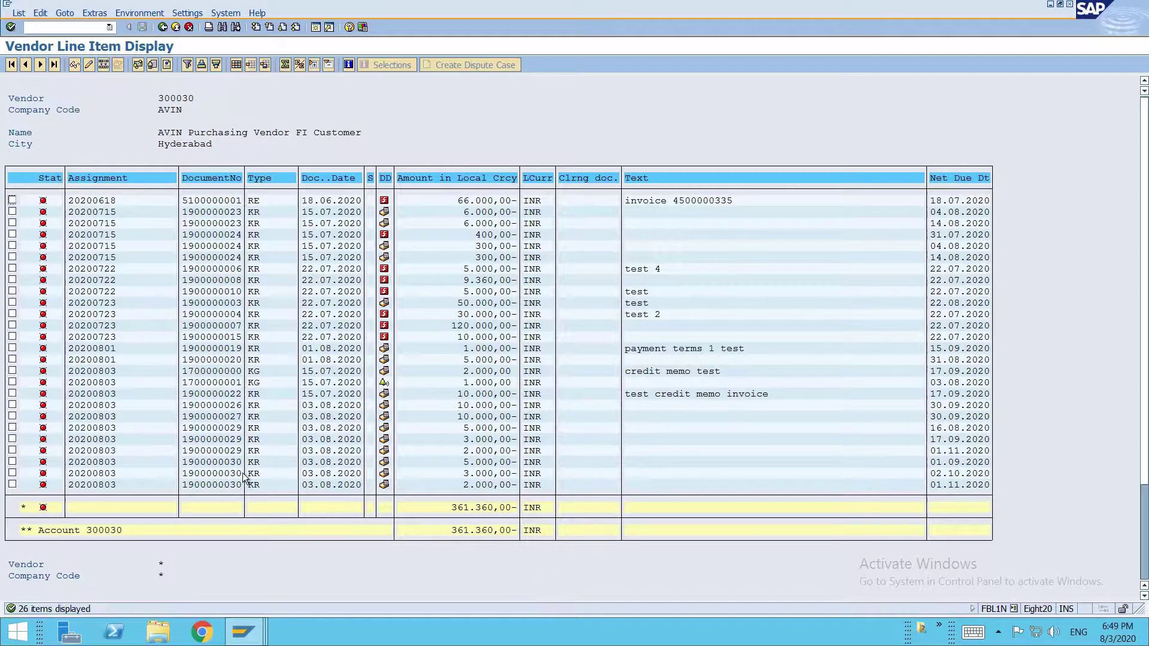
Step: Examine the payment terms, discount days and percentages of the new invoice's 5.000,00 installment, and return to the list
double_click(481, 466)
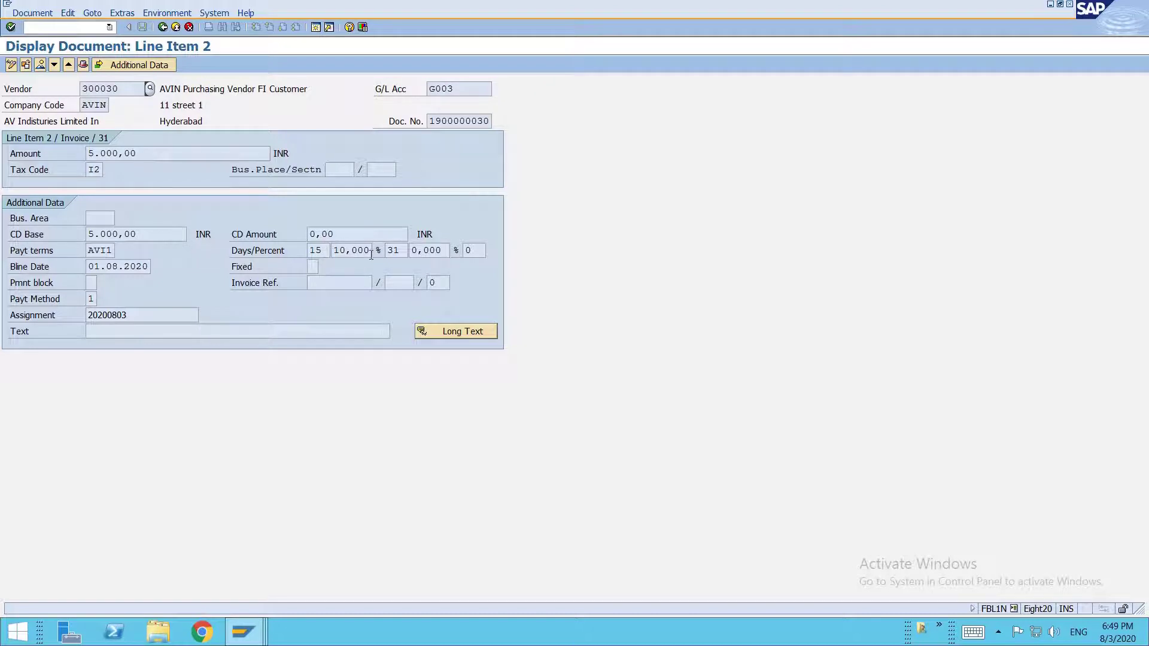
left_click(321, 251)
left_click(341, 254)
left_click_drag(429, 250, 412, 250)
key("F3")
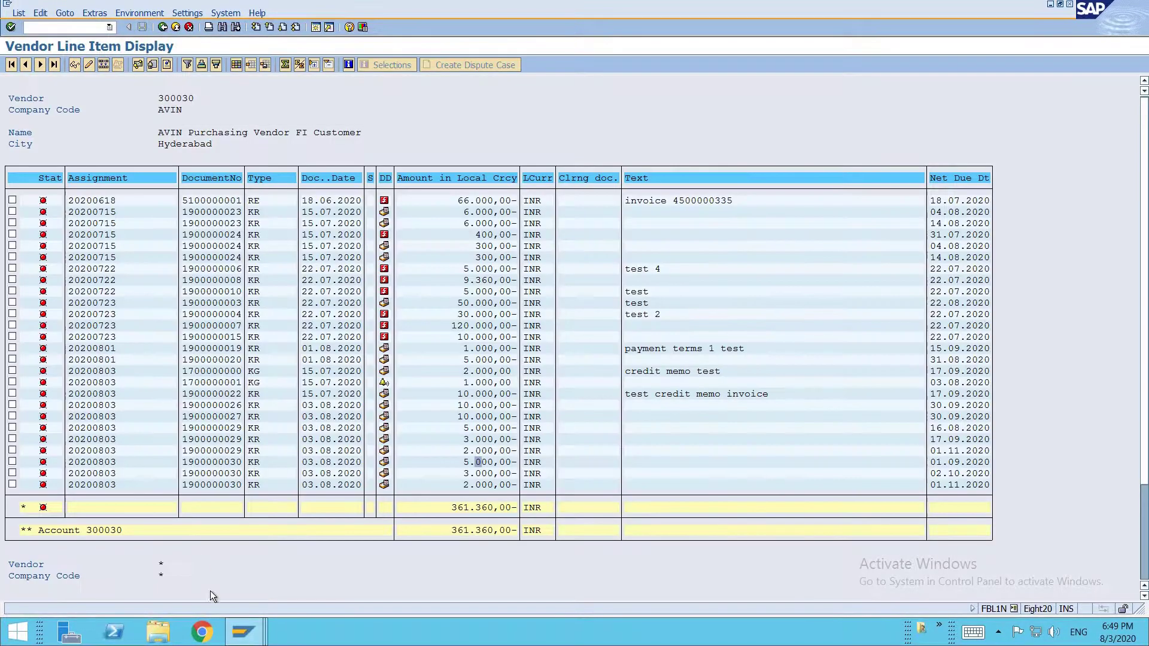
Step: Switch to the Post Outgoing Payments session, check the old payment's document date, and discard that entry
mouse_move(243, 639)
left_click(759, 536)
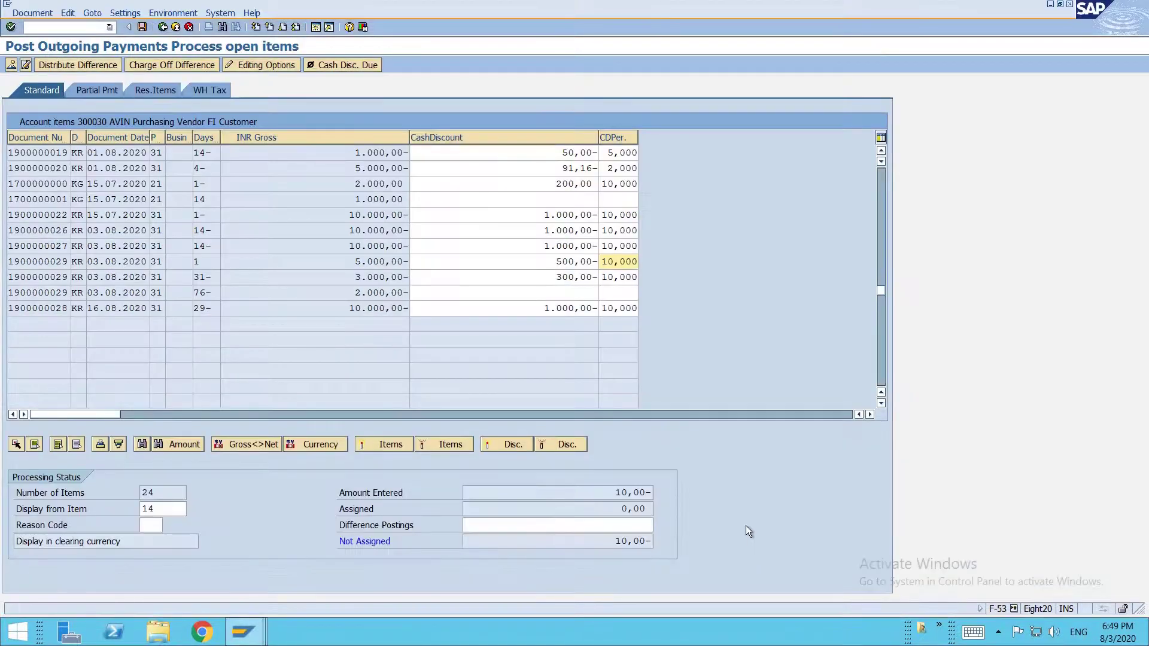
key("shift+F2")
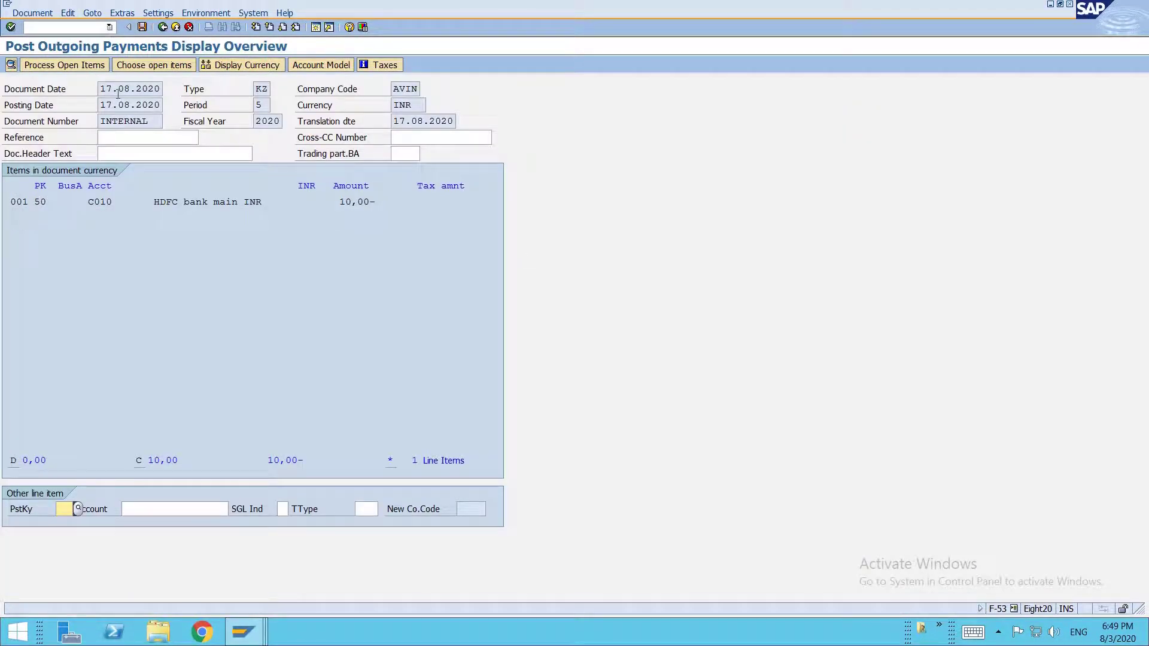
left_click_drag(103, 90, 96, 92)
key("F3")
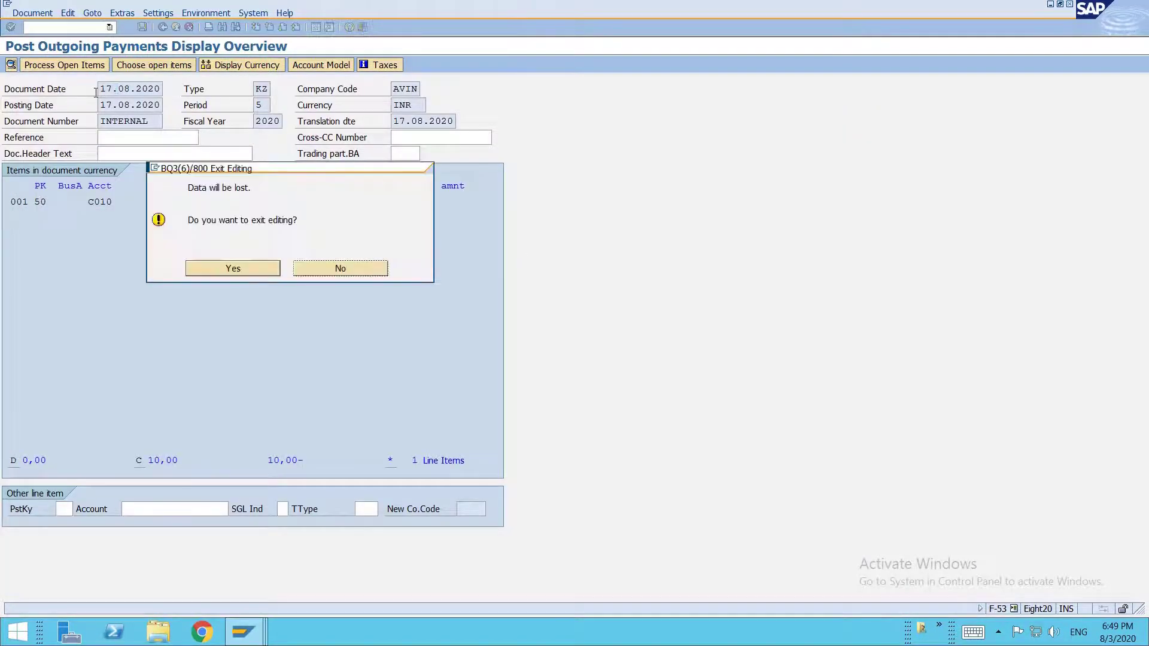
left_click(245, 270)
Step: Fill in 17.08.2020 as the new outgoing payment's document date and posting date
key("space")
key("Down")
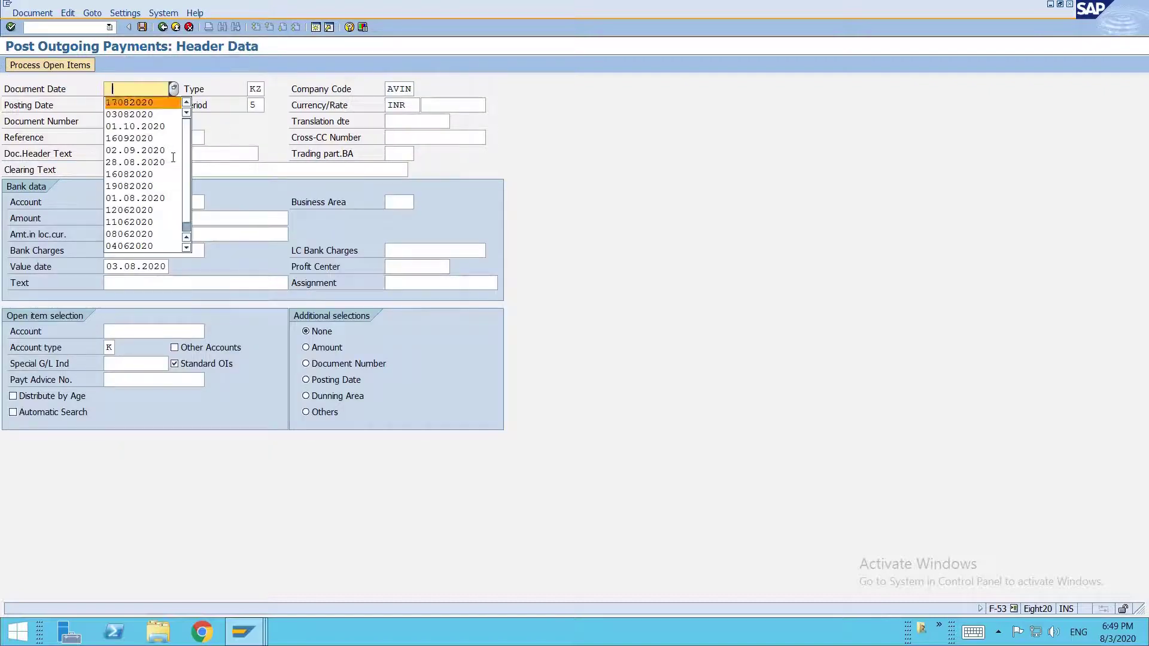
key("Return")
key("Down")
key("space")
key("Down")
key("Return")
key("Down")
key("Down")
key("Down")
key("Down")
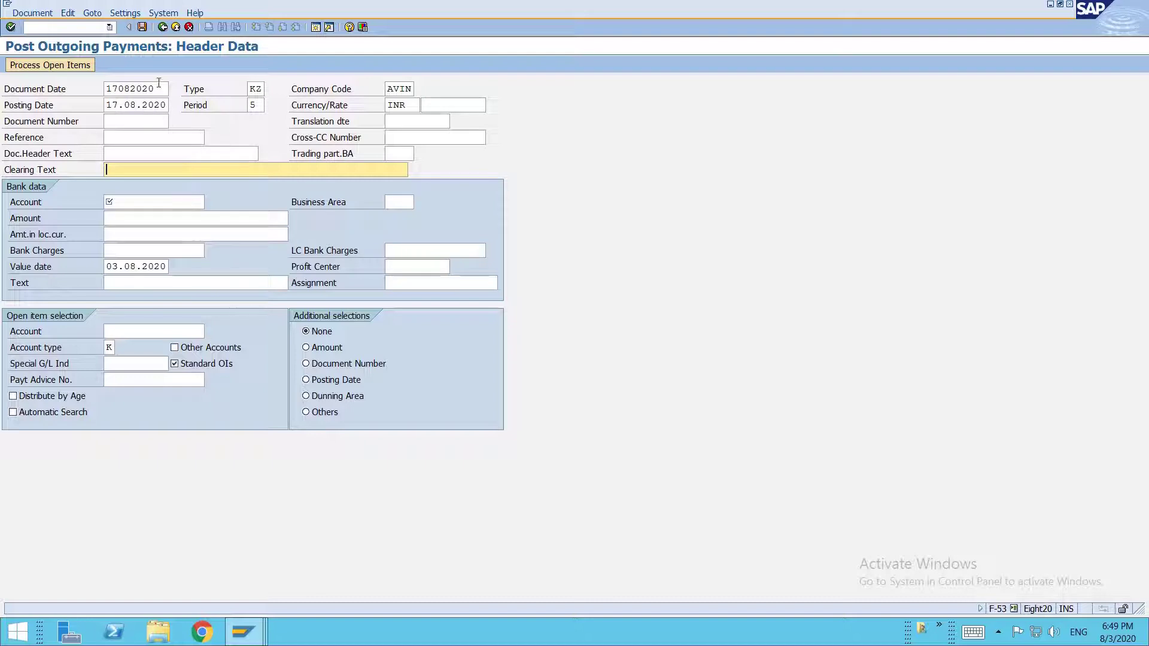
Step: Set the outgoing payment's document date and posting date to 03082020
left_click_drag(160, 88, 48, 84)
type("03082020")
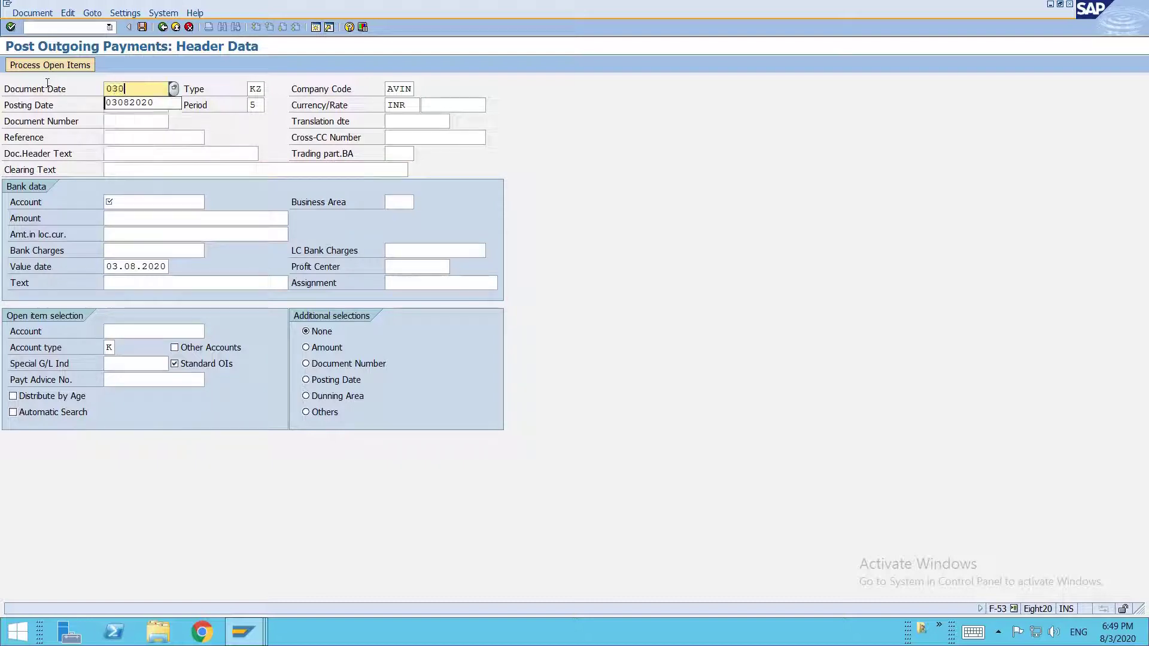
key("Tab")
type("03082020")
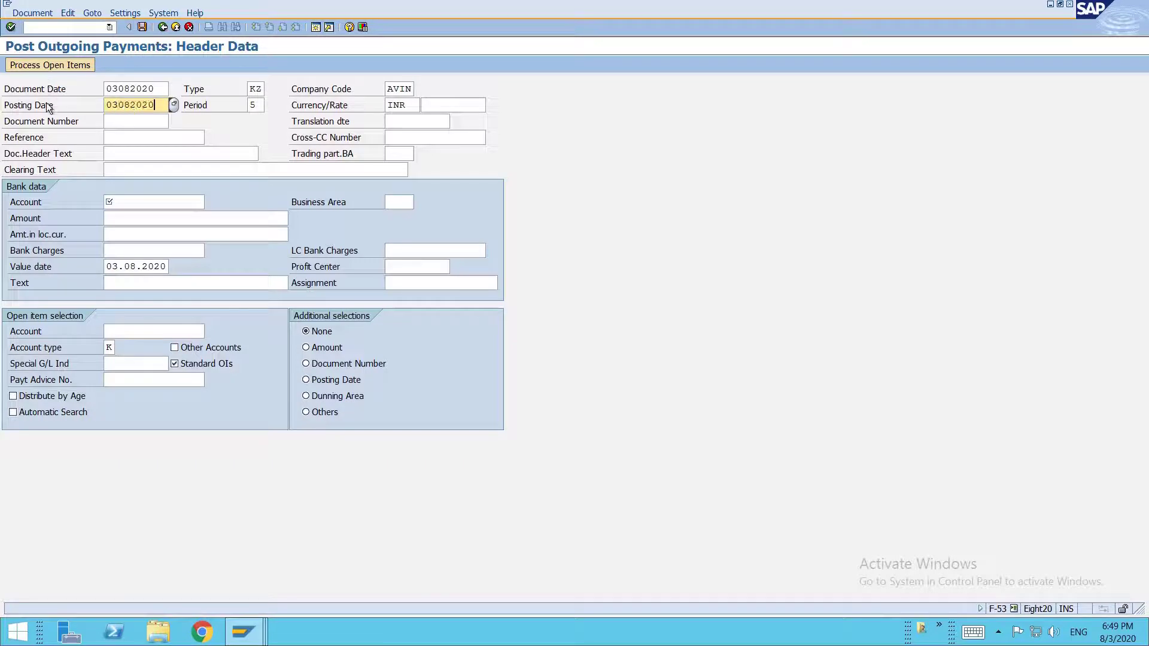
Step: Enter bank G/L account C010 and amount 10 in the payment's bank data
left_click(149, 203)
key("Down")
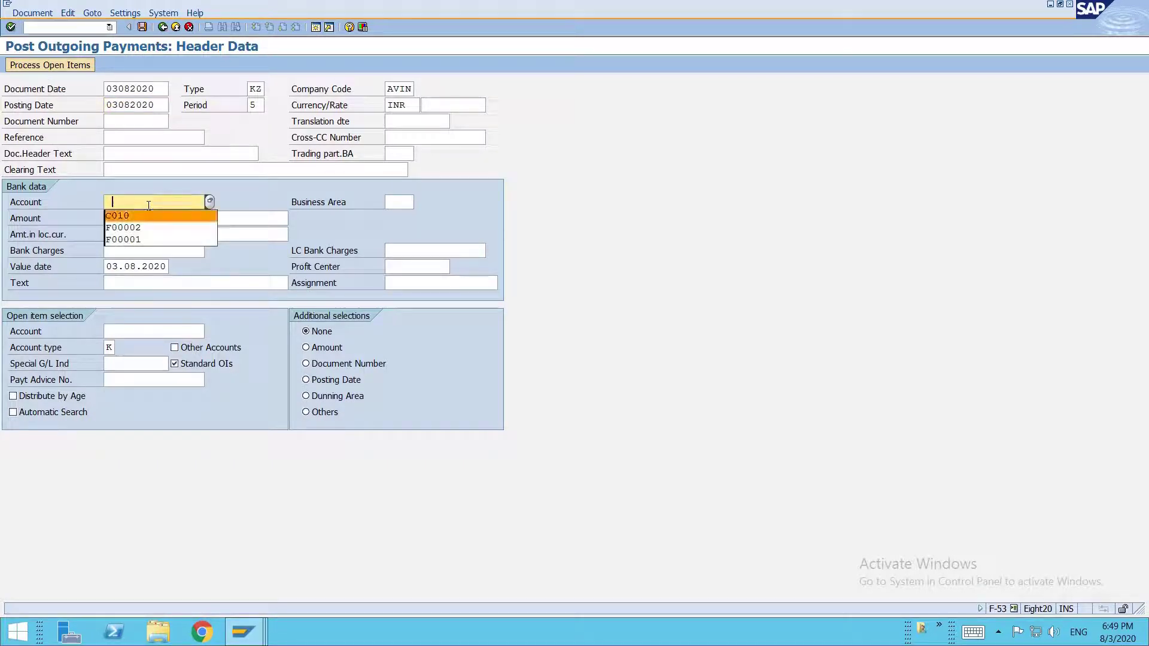
key("Return")
key("Down")
key("Down")
key("Down")
key("Down")
key("Down")
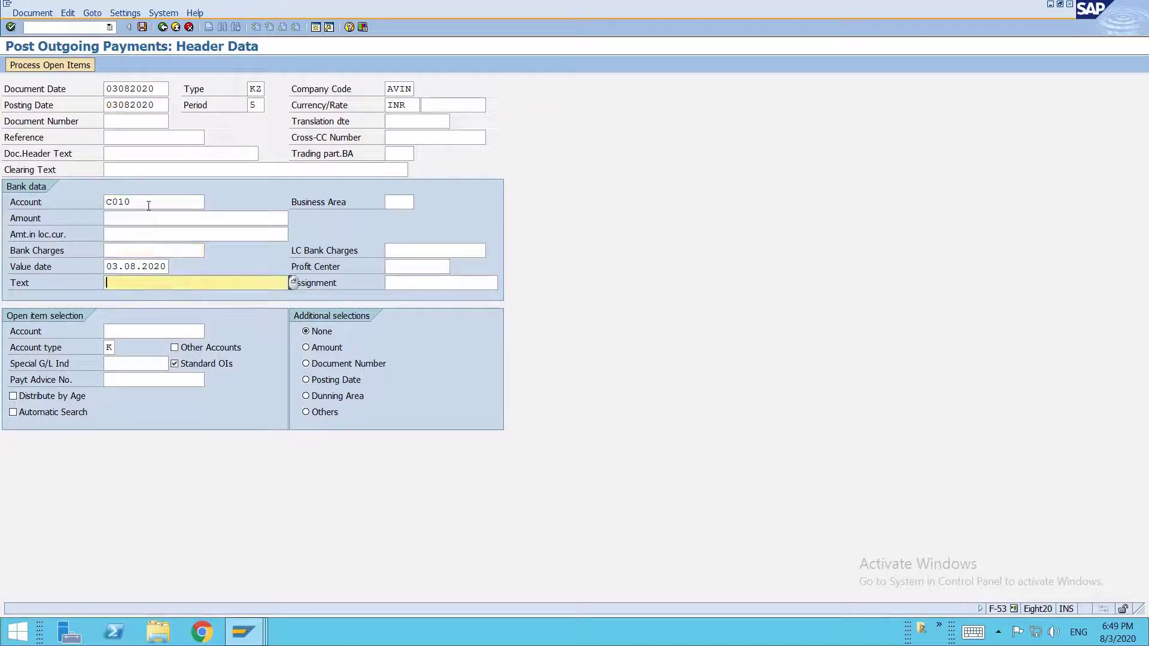
key("Up")
key("Up")
key("Up")
key("Up")
type("10")
key("Tab")
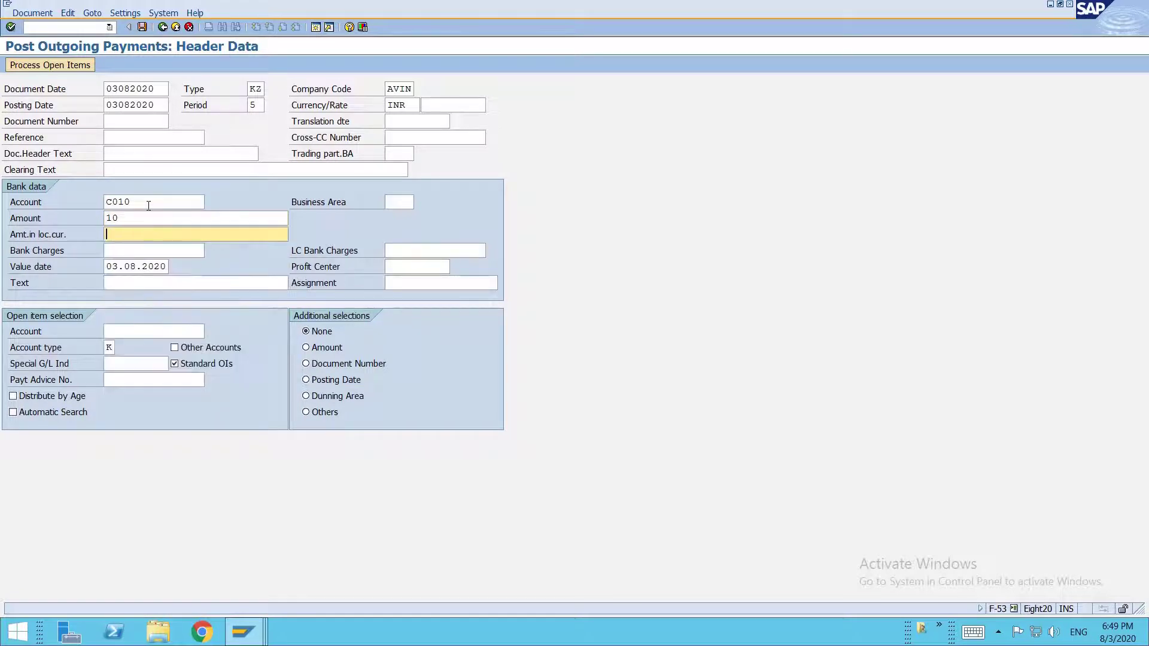
Step: Enter the test vendor's account number for open item selection and process its open items
key("Down")
key("Down")
key("Down")
key("Down")
key("Down")
key("Up")
type("300030")
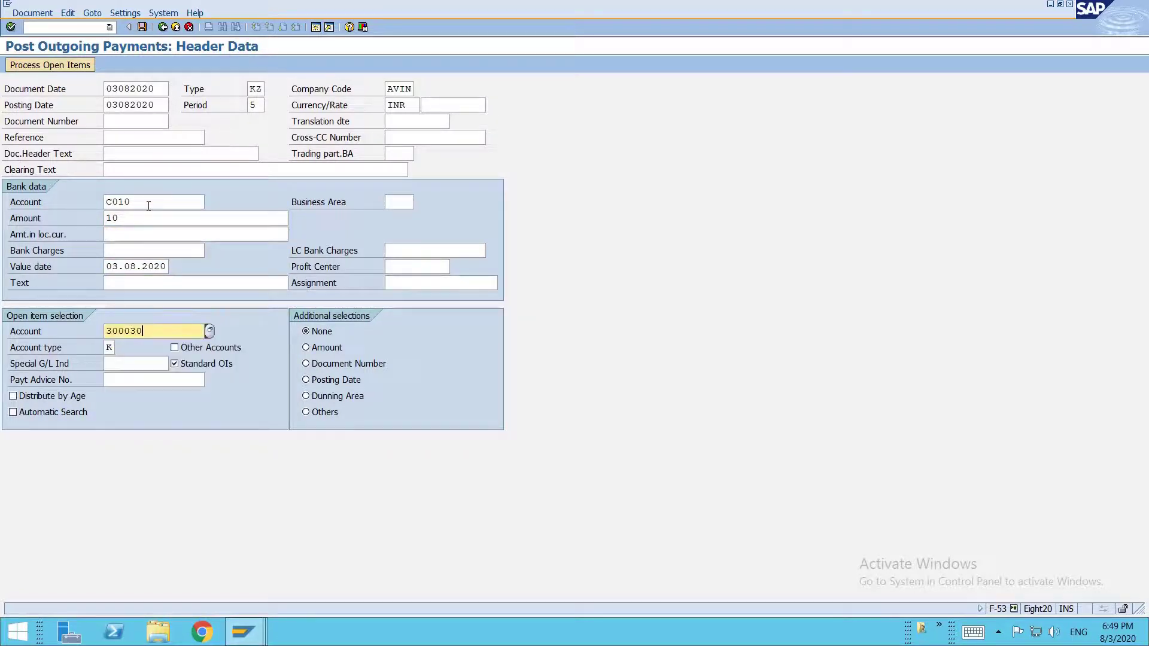
key("Return")
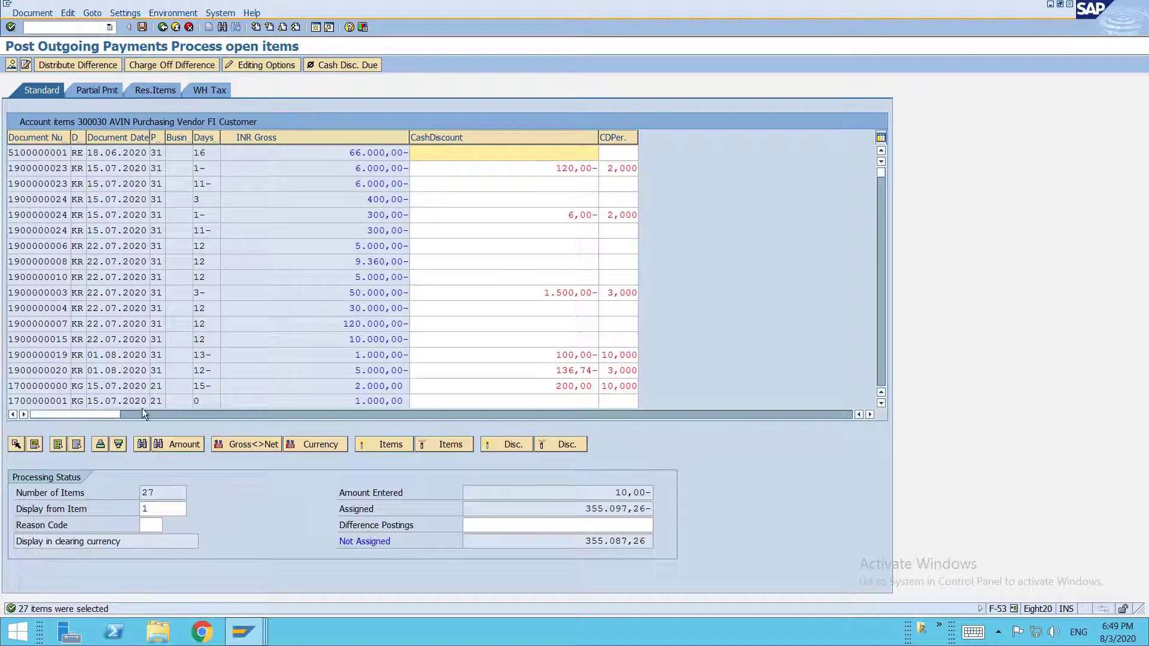
Step: Examine the gross amounts, cash discounts and discount percentages of the new invoice's 5.000,00 and 3.000,00 installments
scroll(297, 329, "down", 5)
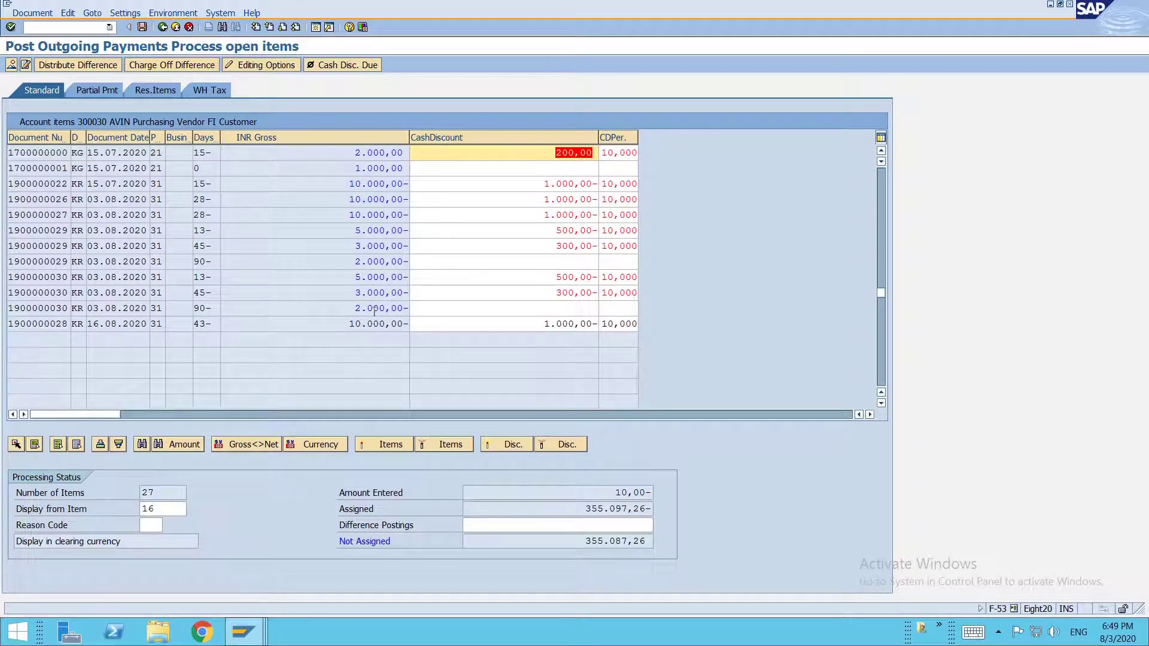
left_click_drag(351, 292, 412, 292)
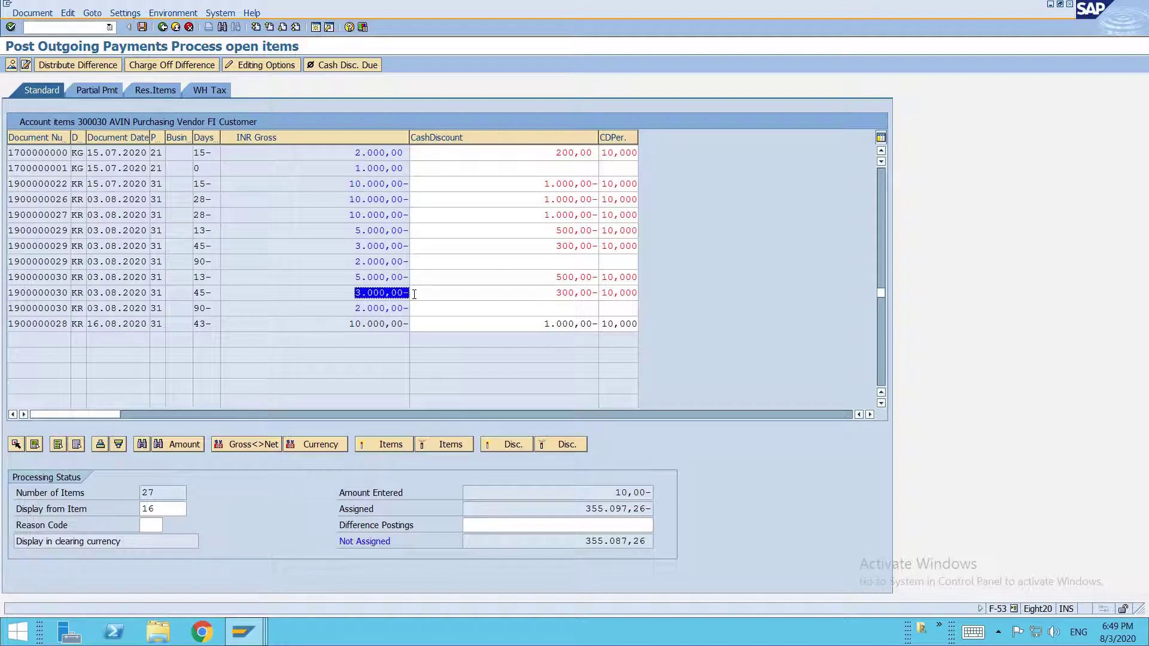
left_click(556, 292)
left_click_drag(556, 292, 600, 292)
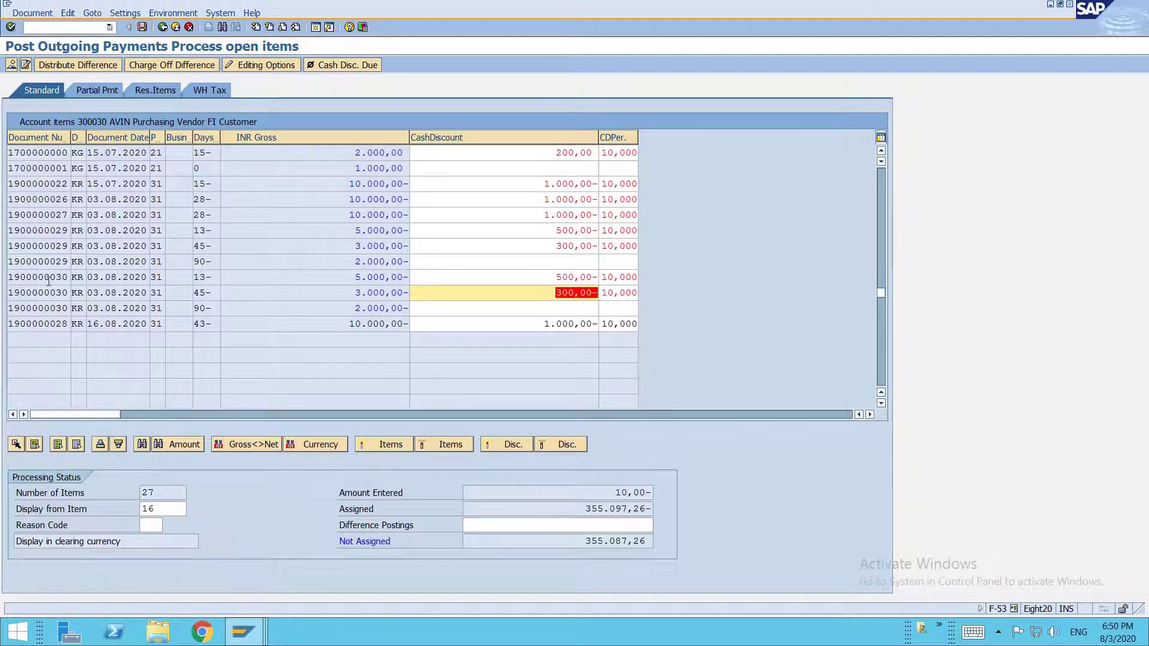
left_click_drag(49, 277, 81, 273)
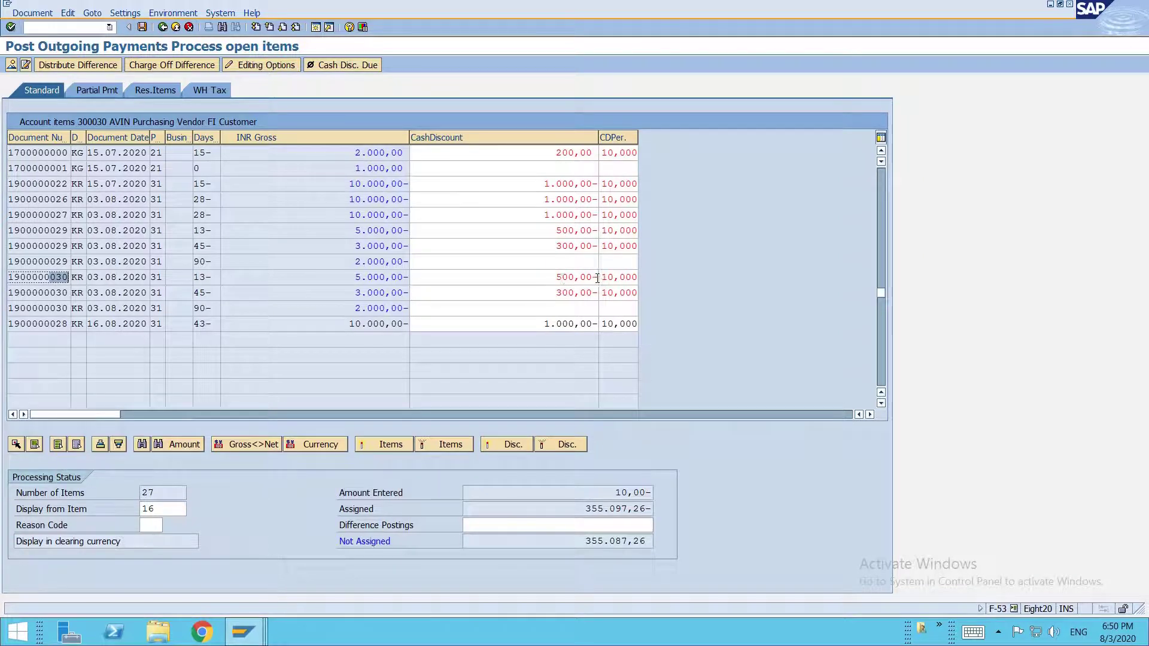
left_click_drag(603, 277, 633, 277)
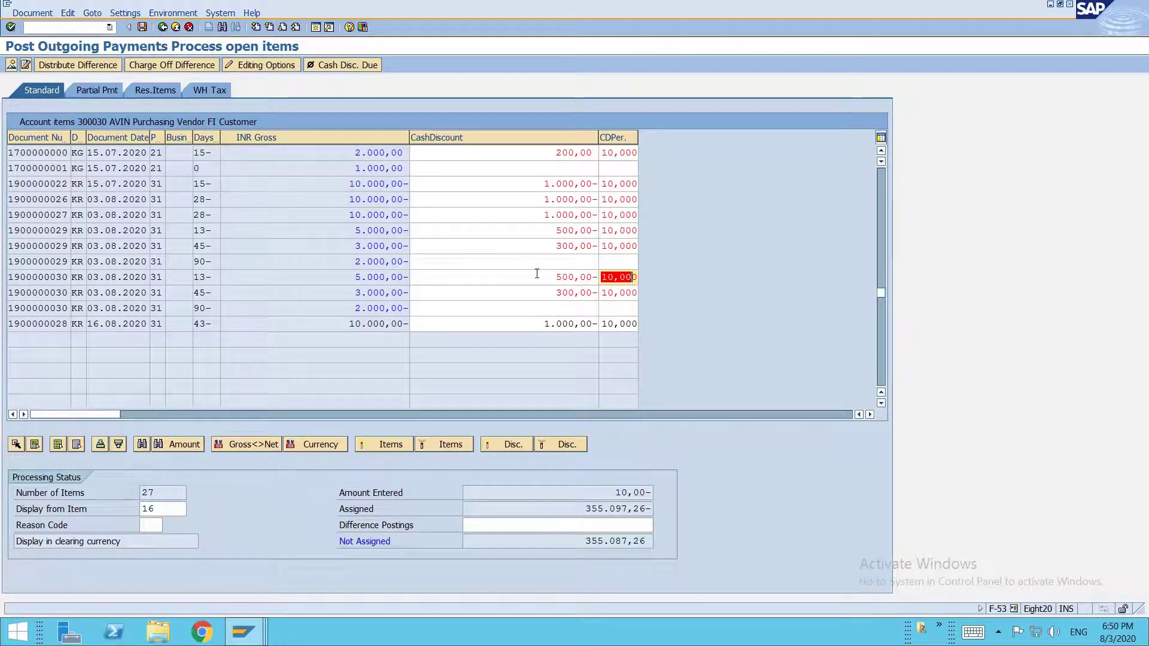
left_click_drag(346, 275, 410, 276)
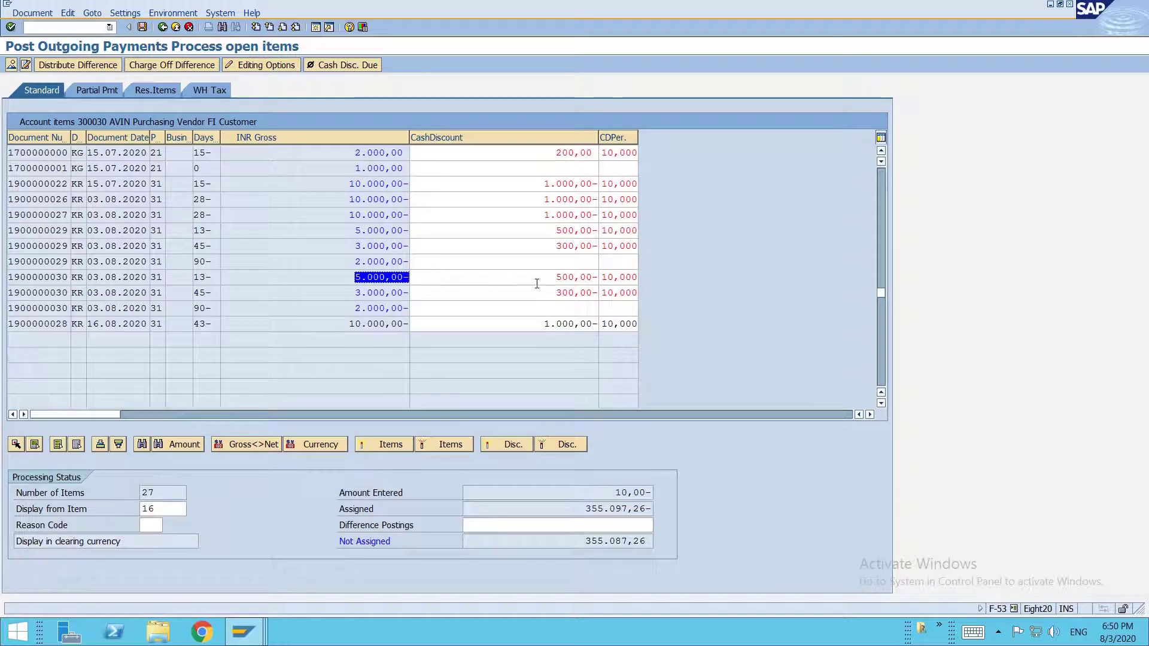
Step: Check the cash discount, document date and gross amount of the newest invoice's 5.000,00 installment
left_click_drag(557, 276, 582, 276)
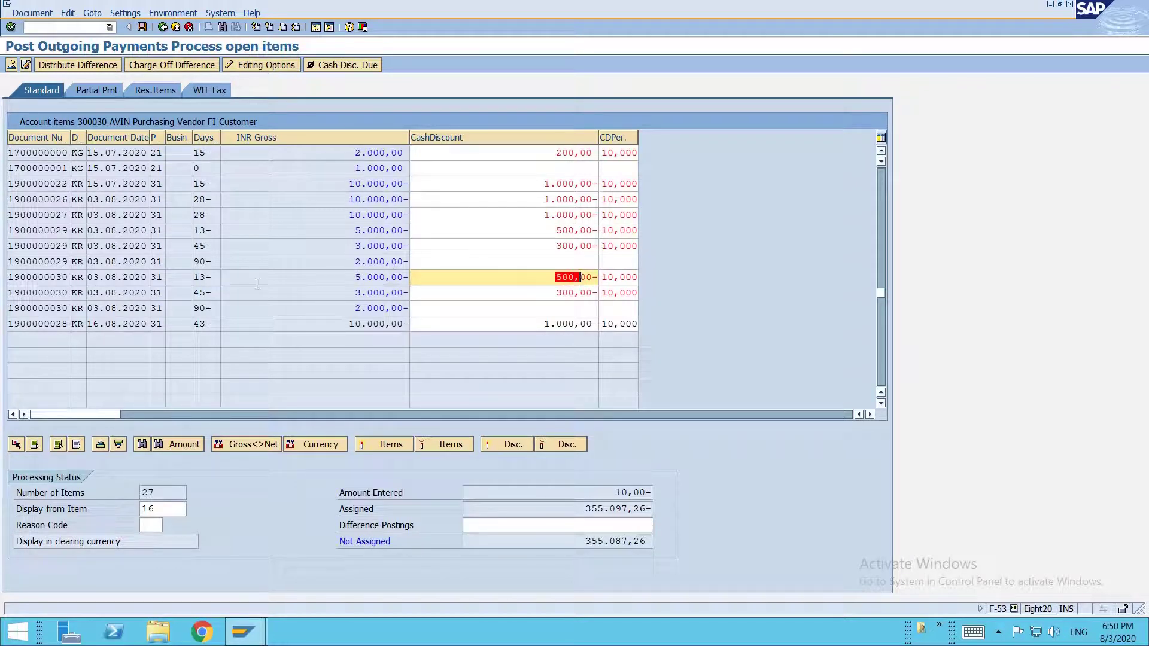
left_click(123, 277)
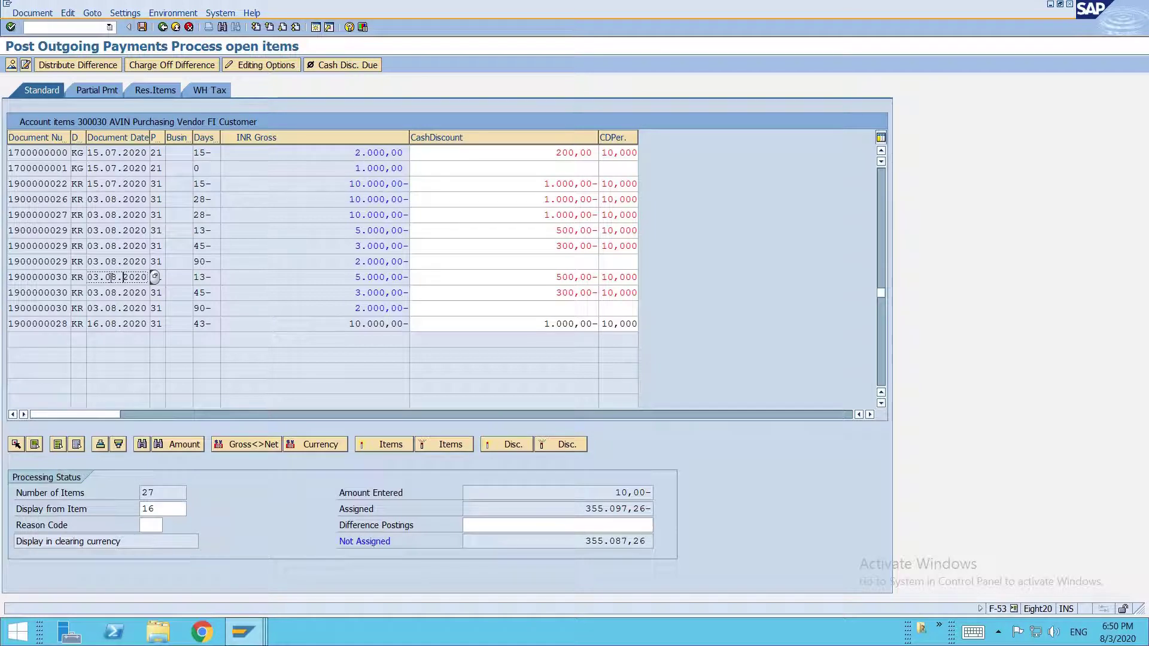
left_click(348, 278)
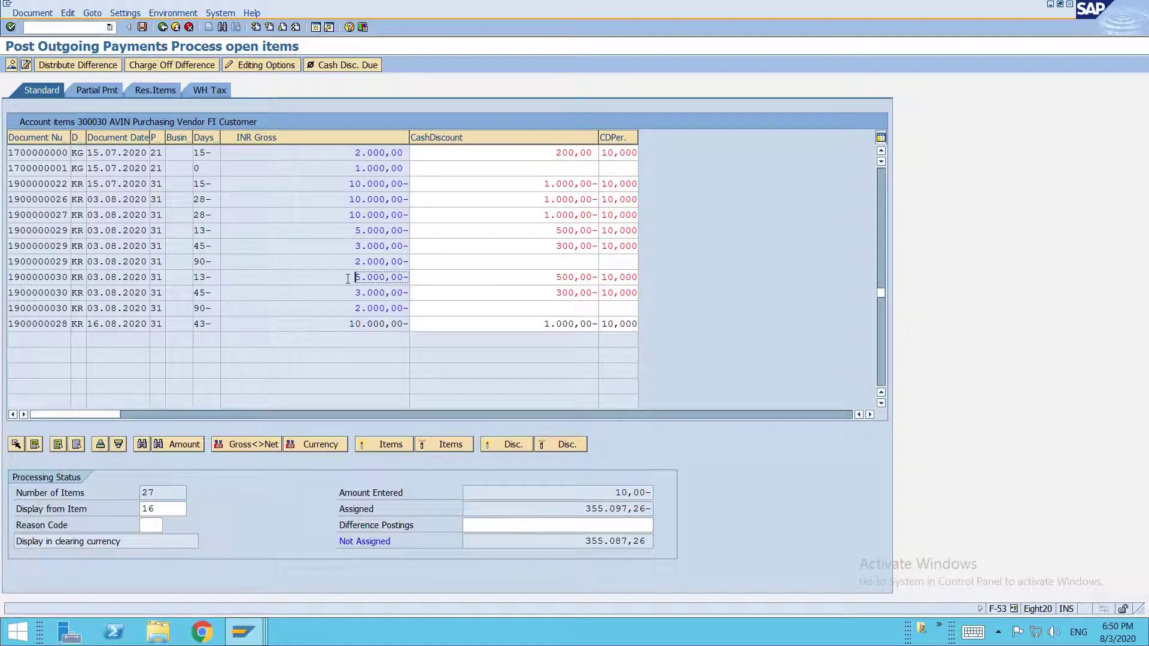
Step: Return to the outgoing payment's header data and set the document date and posting date to 17082020
key("F3")
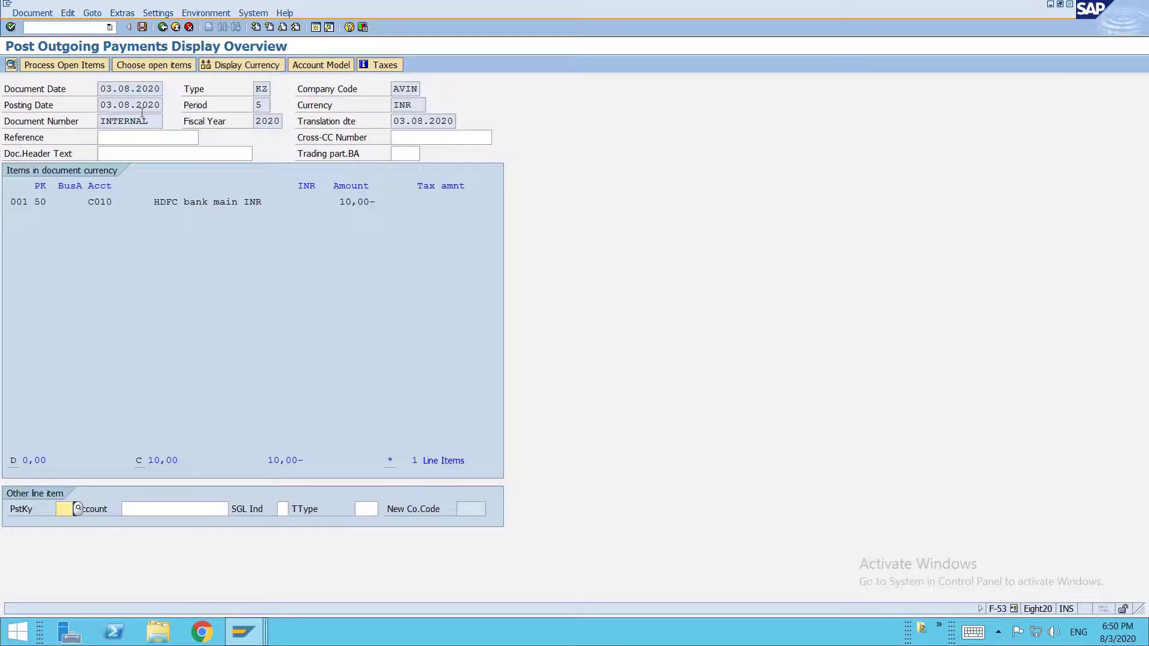
key("F3")
left_click(259, 269)
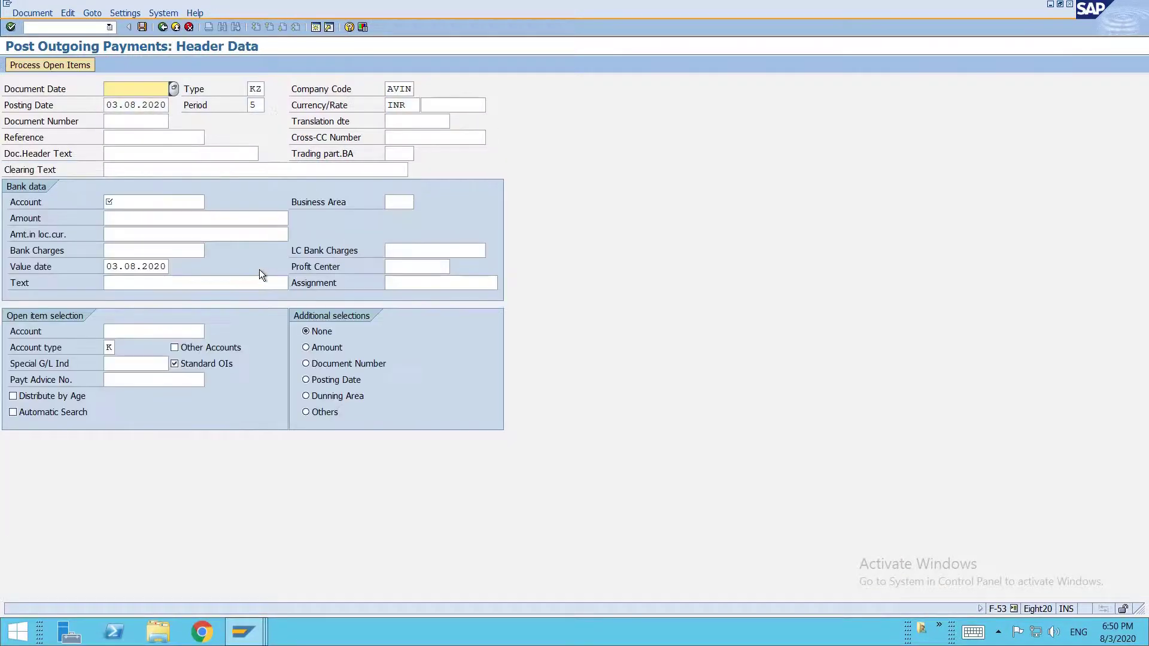
key("Down")
key("Down")
key("Tab")
key("Down")
key("Down")
key("Return")
Step: Fill in the bank data with G/L account C010 and amount 10
key("Tab")
key("Tab")
key("Tab")
key("Tab")
key("Tab")
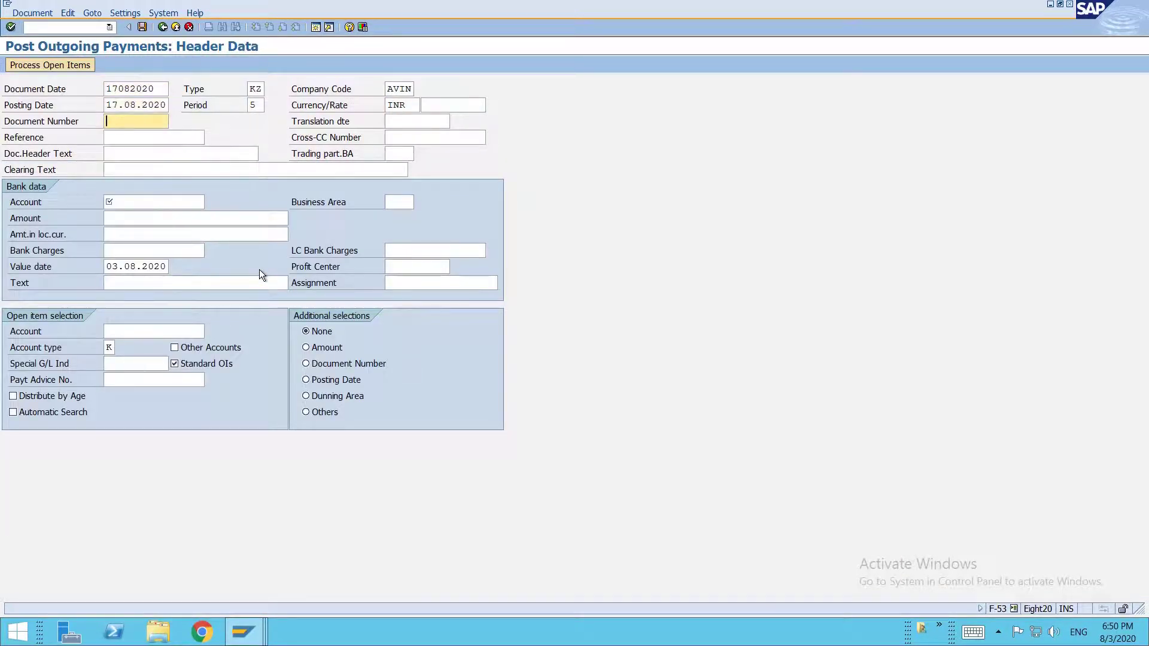
key("Down")
key("Return")
key("Tab")
type("10")
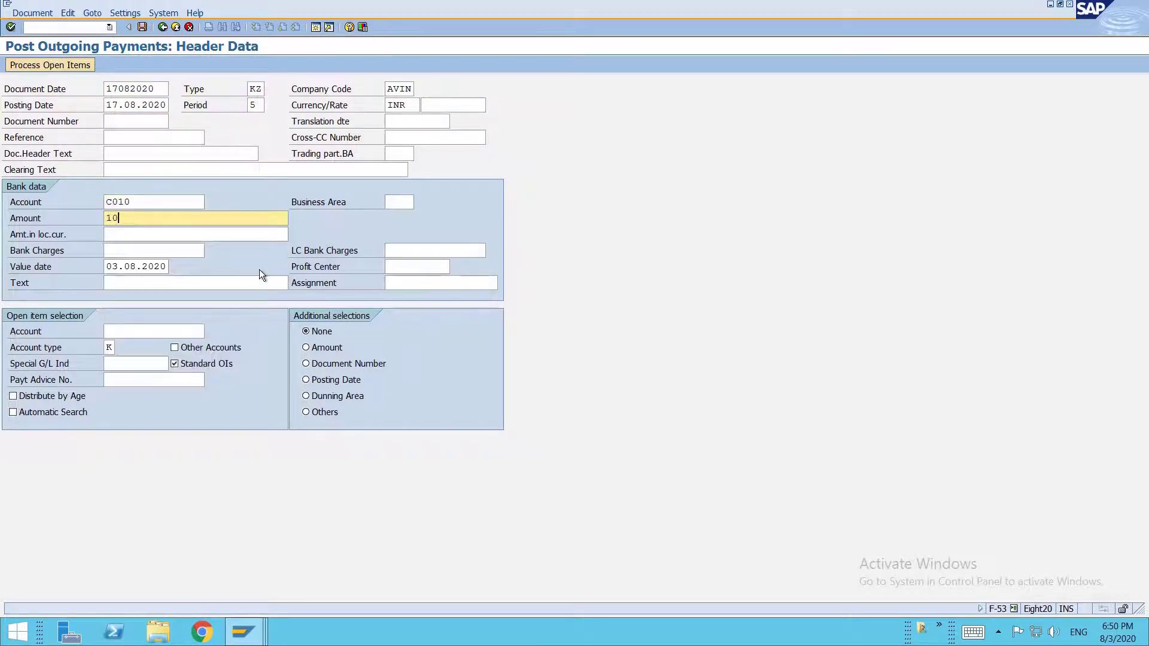
Step: Enter account type K and the test vendor's account number for open item selection, and process the open items
key("Tab")
key("Tab")
key("Tab")
key("Tab")
key("Tab")
key("Tab")
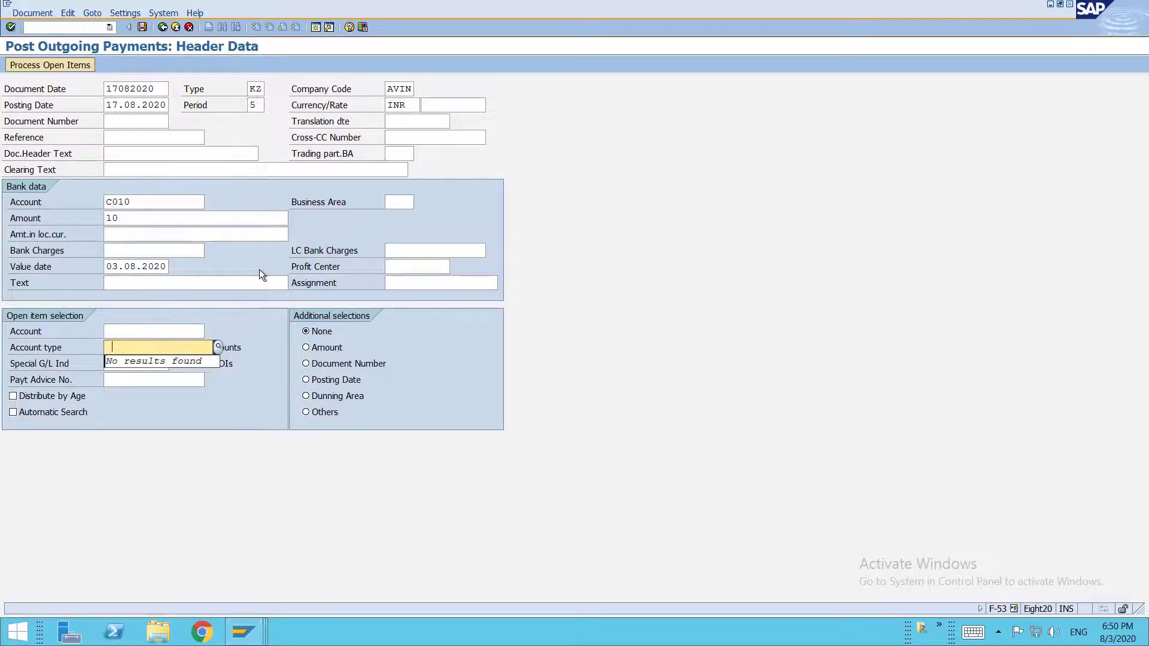
key("BackSpace")
type("j")
key("BackSpace")
type("k")
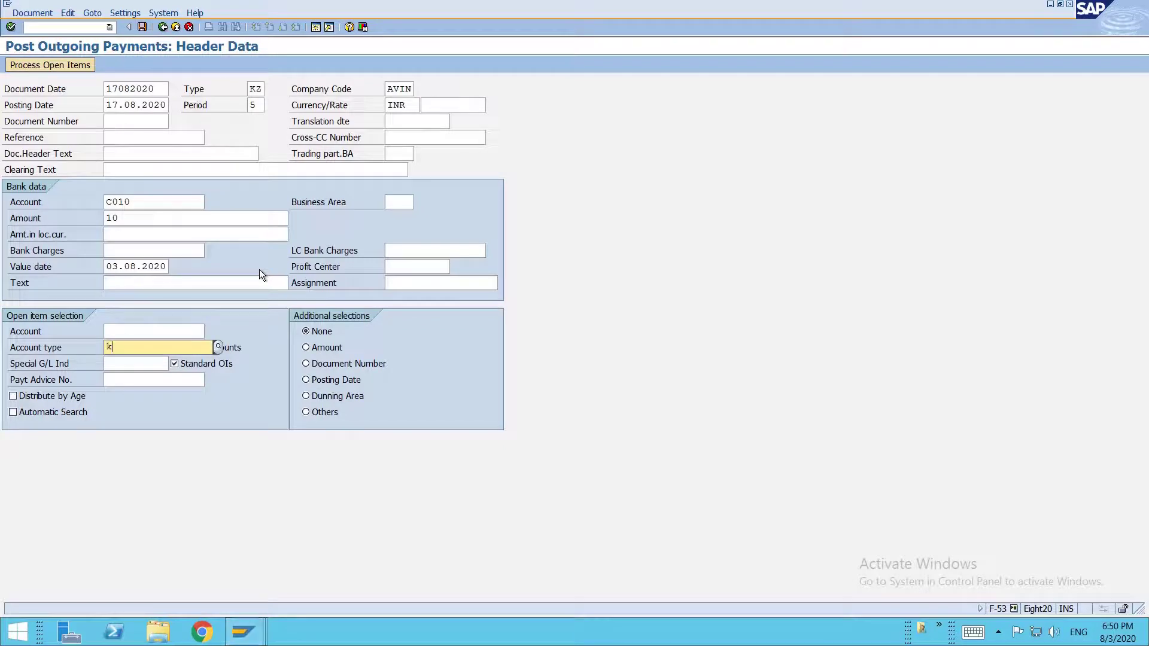
key("Down")
key("Return")
key("shift+Tab")
key("Down")
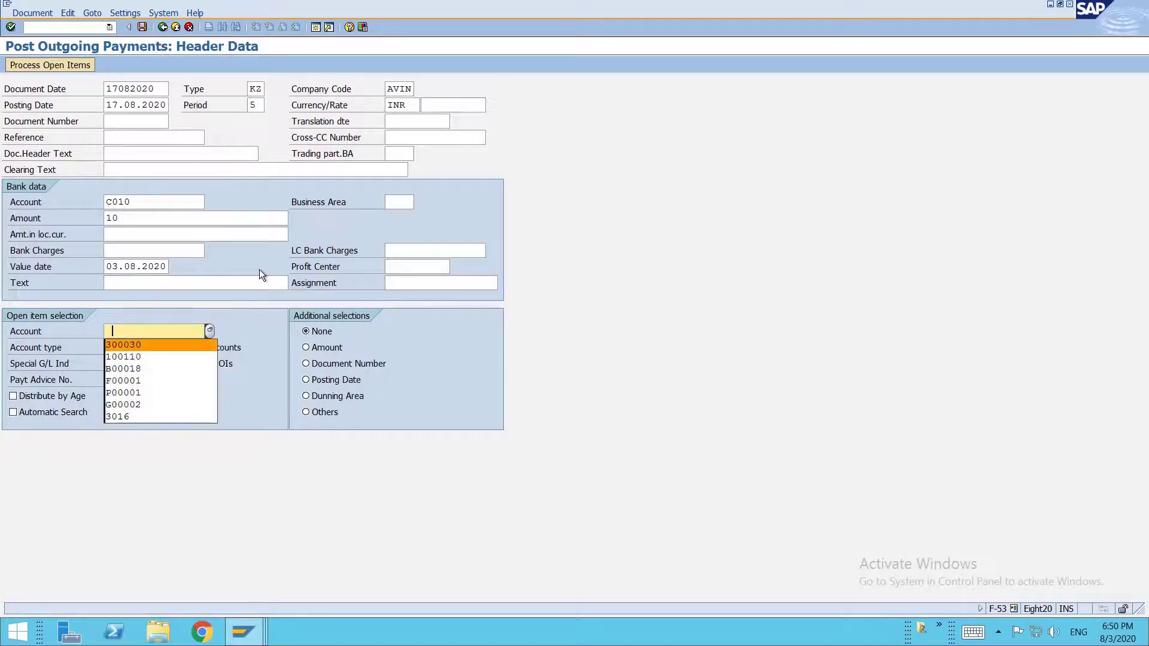
key("Return")
key("Return")
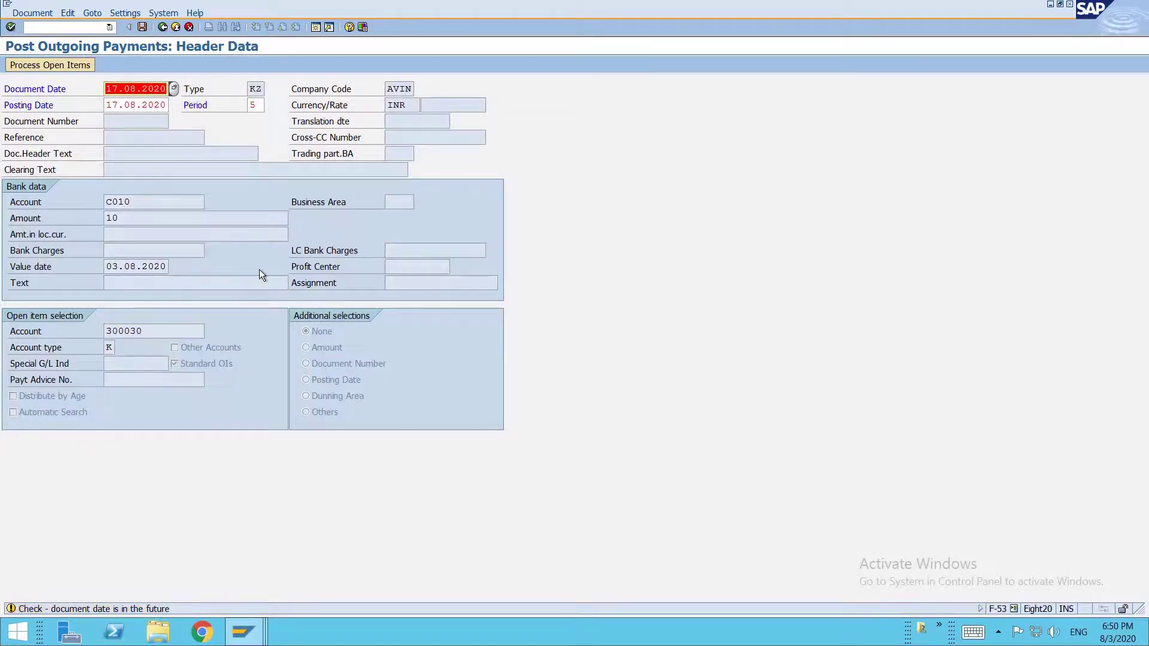
key("Return")
Step: Examine the cash discount and discount percentage of the newest invoice's 5.000,00 installment for the 17.08.2020 payment
scroll(260, 269, "down", 5)
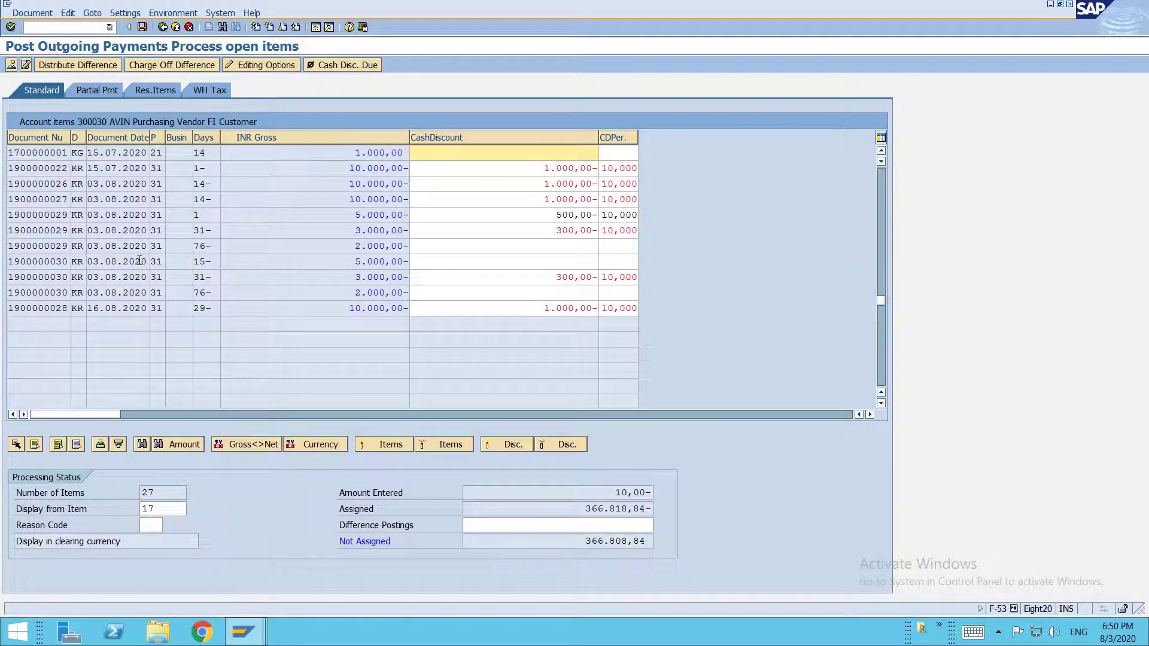
left_click_drag(349, 263, 417, 262)
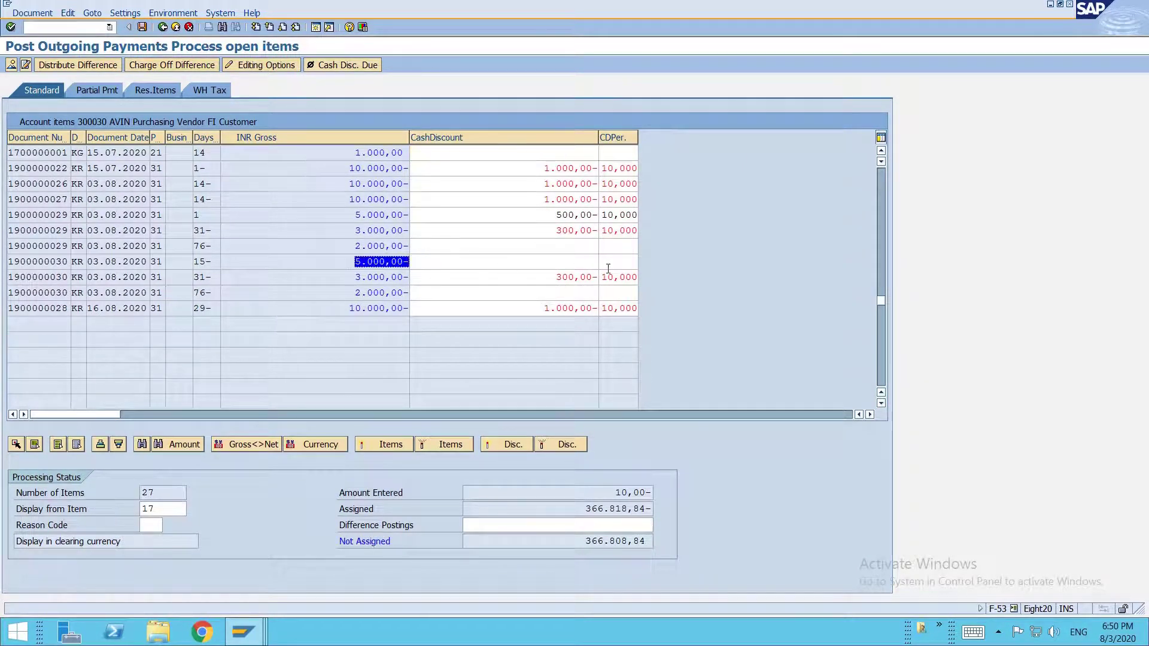
left_click(573, 261)
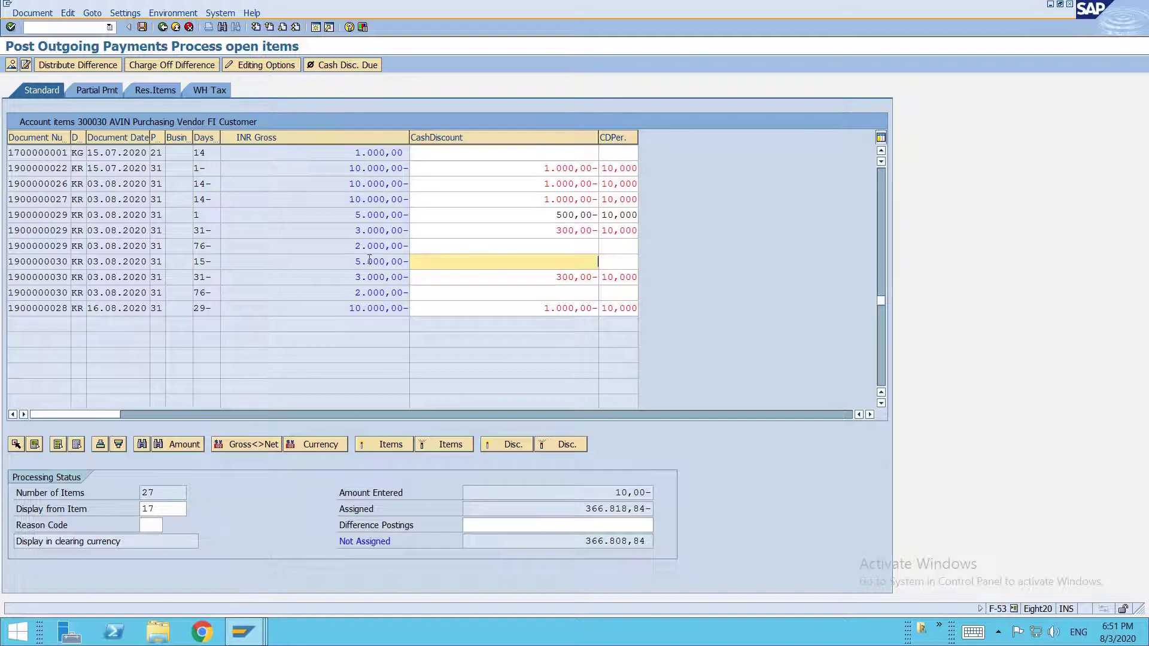
left_click(609, 267)
key("shift+Tab")
left_click(624, 266)
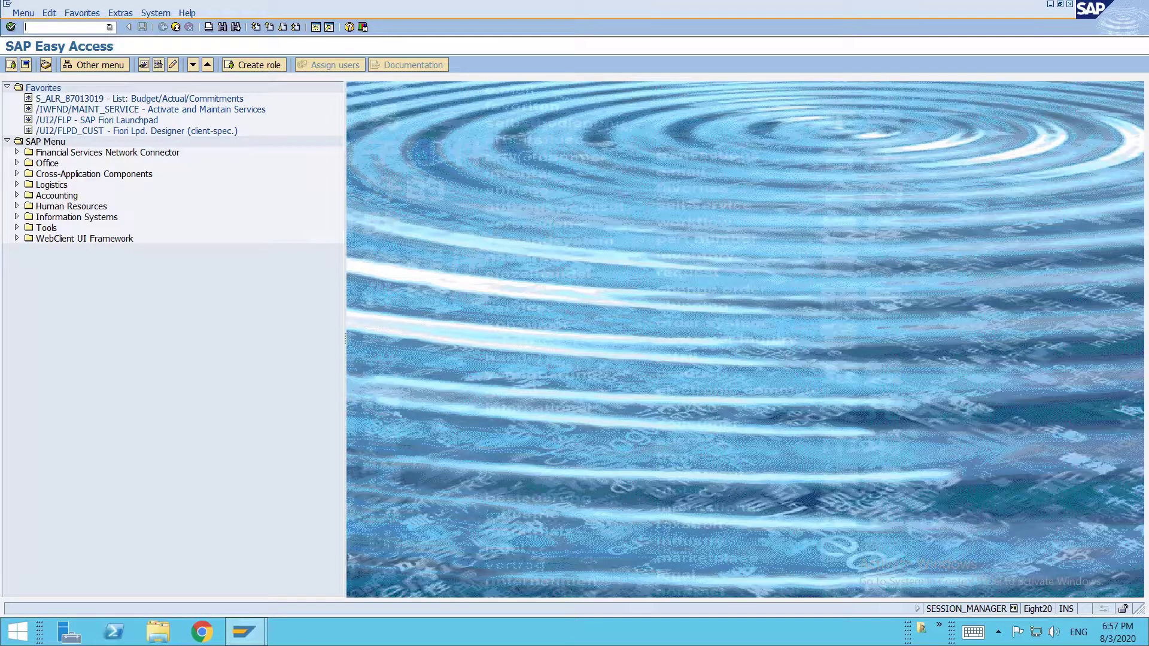
Step: Start automatic payment transaction F110 with run date 03082020 and identification AVI11
type("f110")
key("Return")
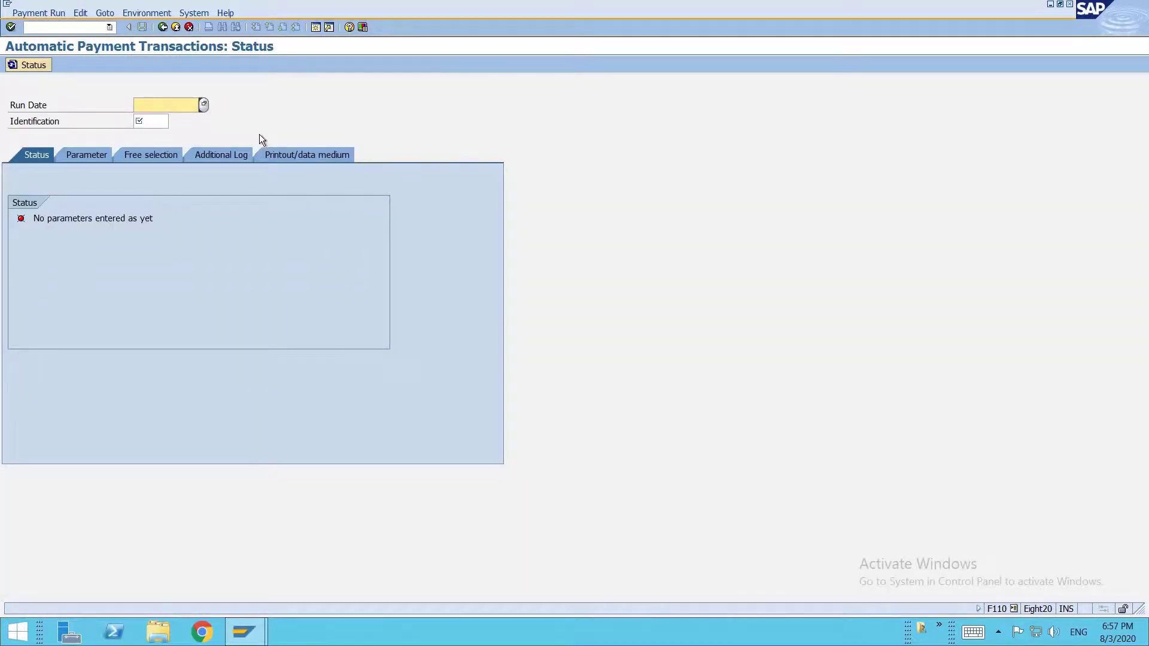
type("03082020")
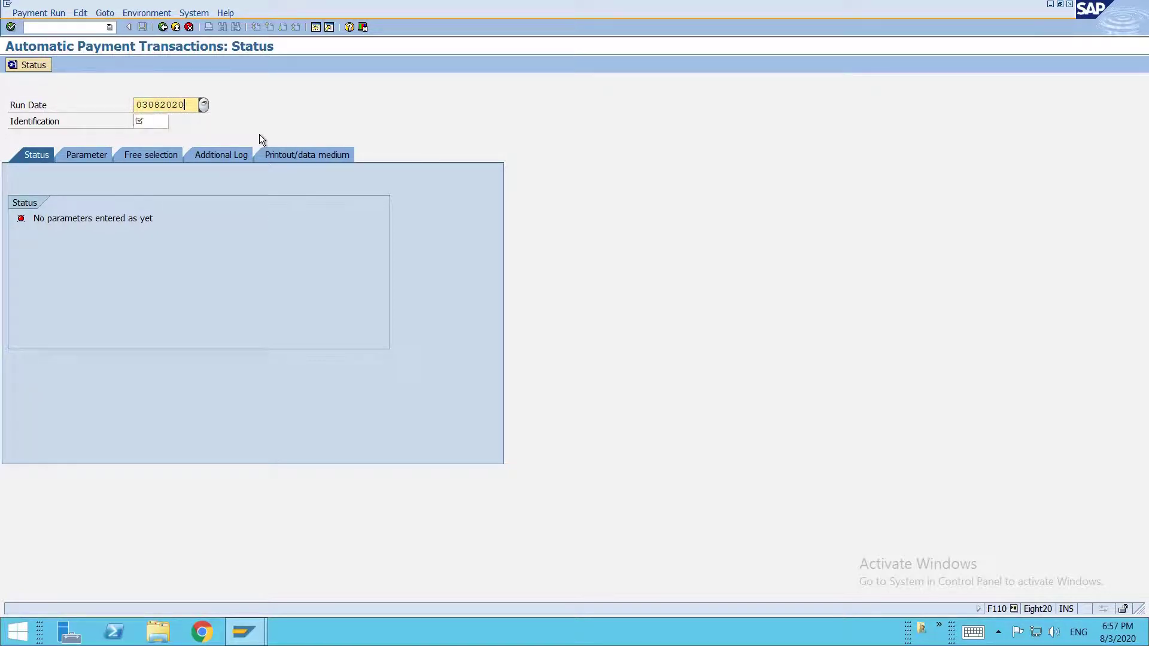
key("Tab")
type("AVI1")
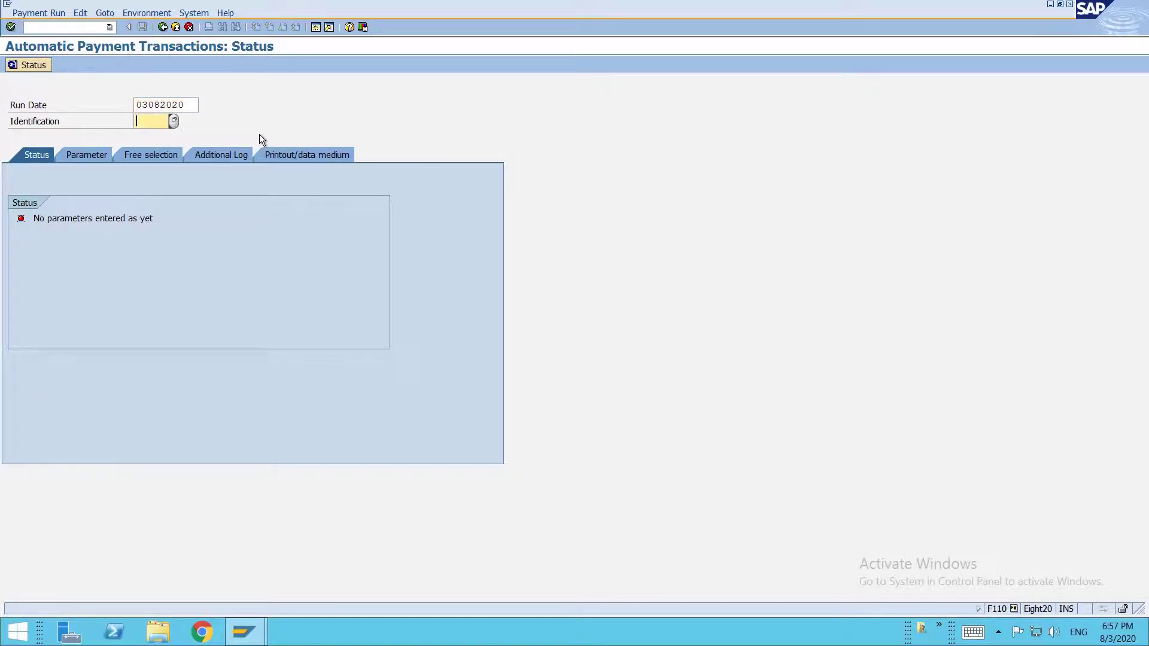
key("Return")
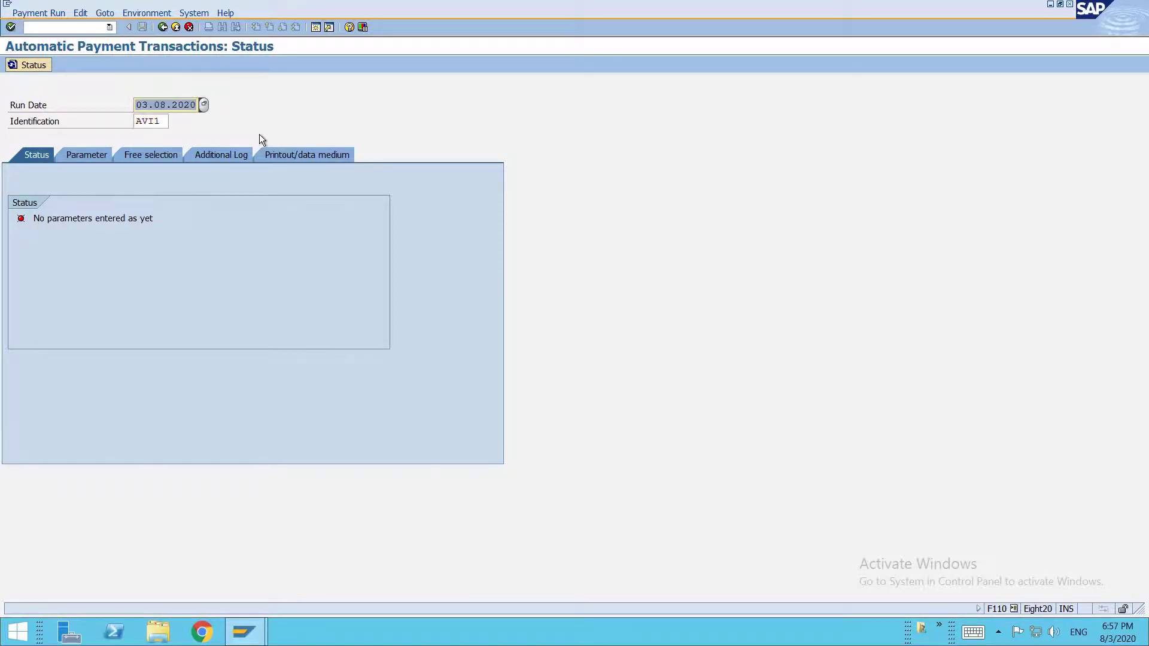
left_click(155, 121)
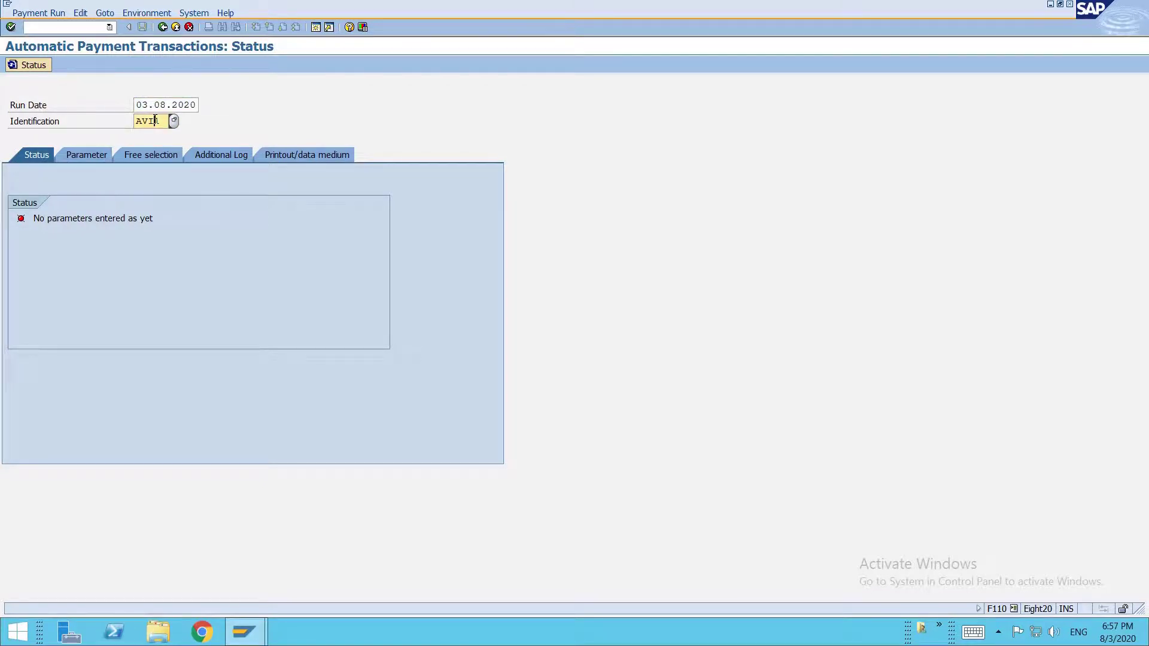
type("1")
key("Return")
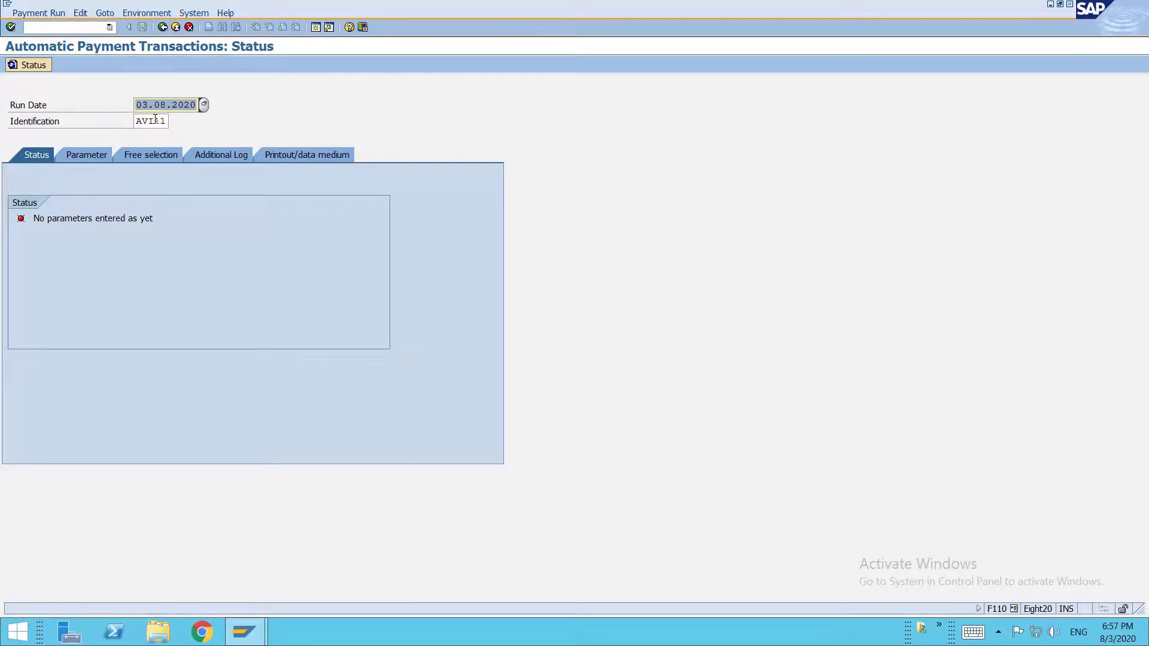
Step: Enter company code avin, payment method 1, next posting date 30.08.2020 and the test vendor's account in the payment run parameters
left_click(84, 153)
left_click(46, 252)
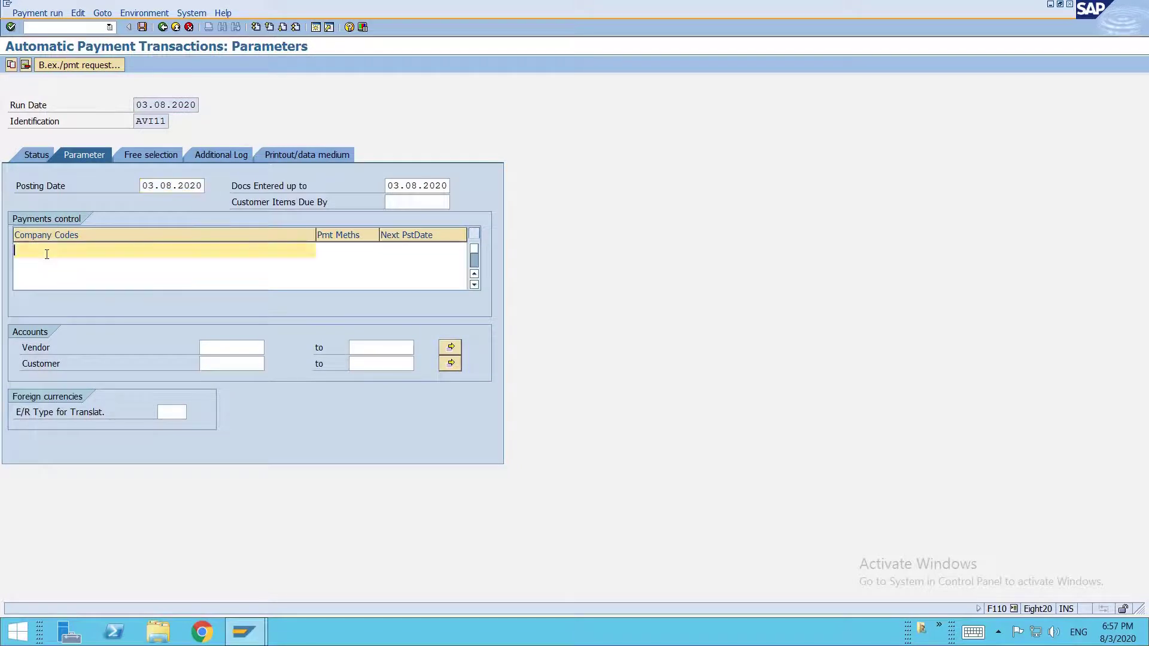
type("avin")
key("Tab")
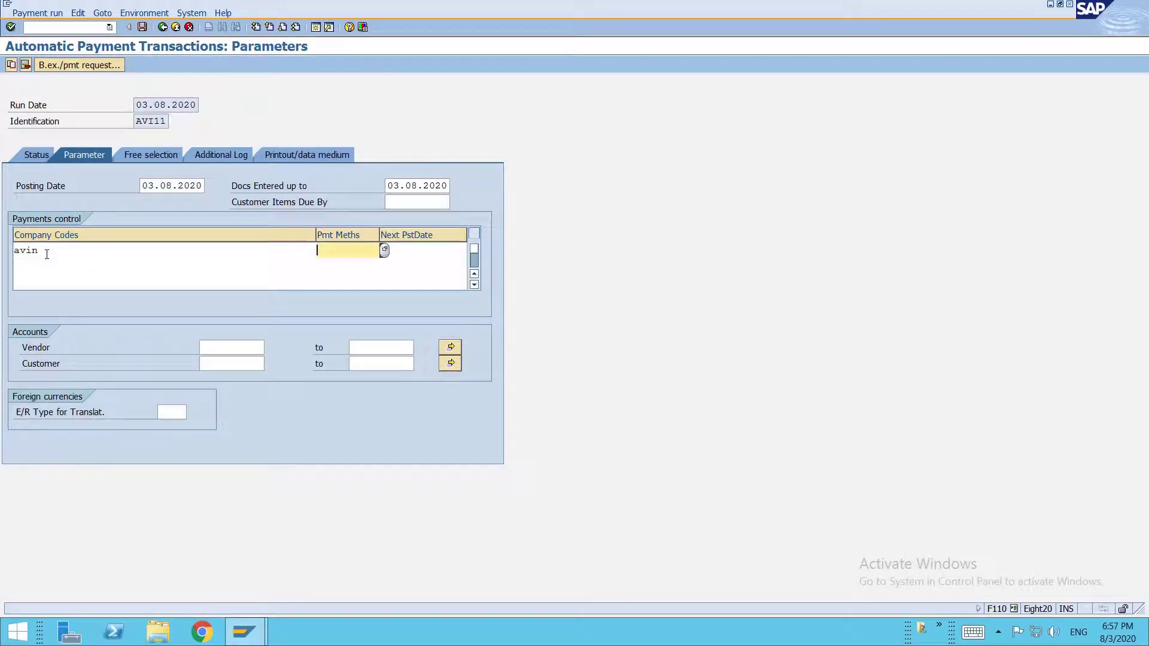
type("1")
key("Tab")
type("30.08.2020")
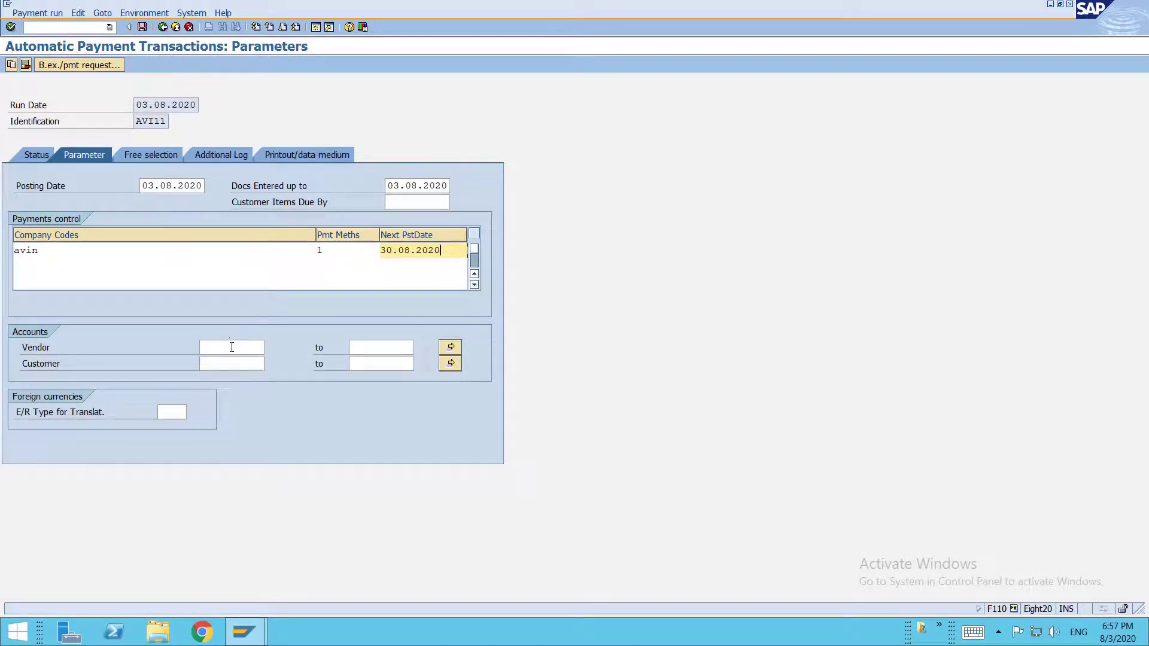
left_click(231, 347)
type("300030")
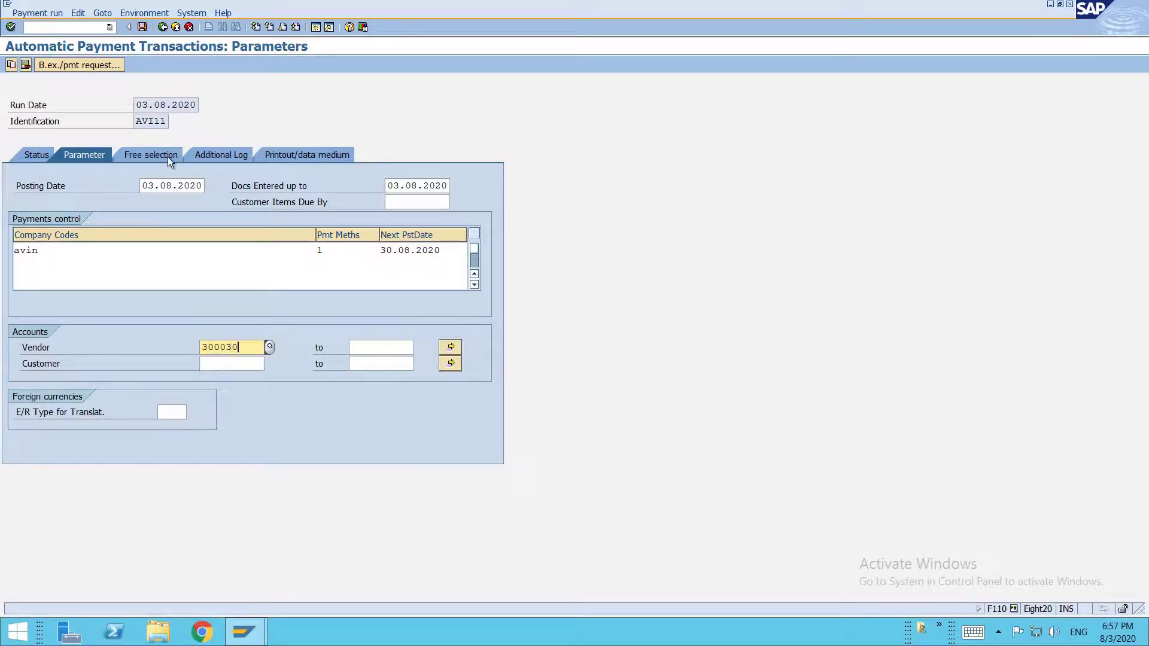
Step: Choose Document Number as the first free selection field of the payment run
left_click(164, 153)
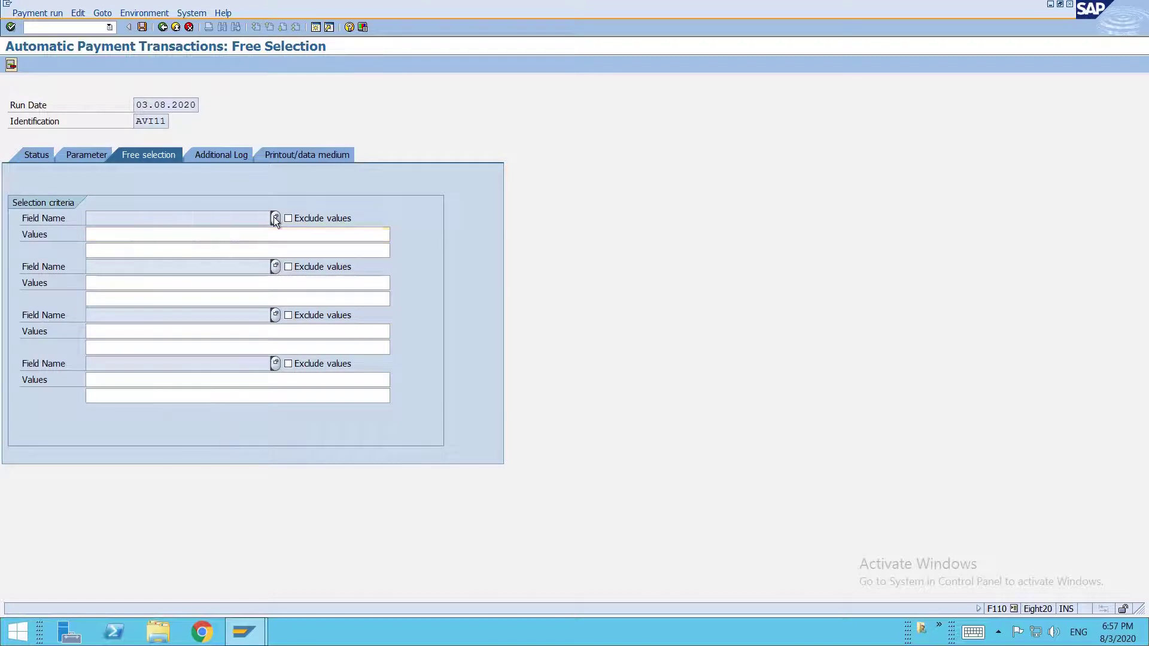
left_click(274, 217)
double_click(197, 83)
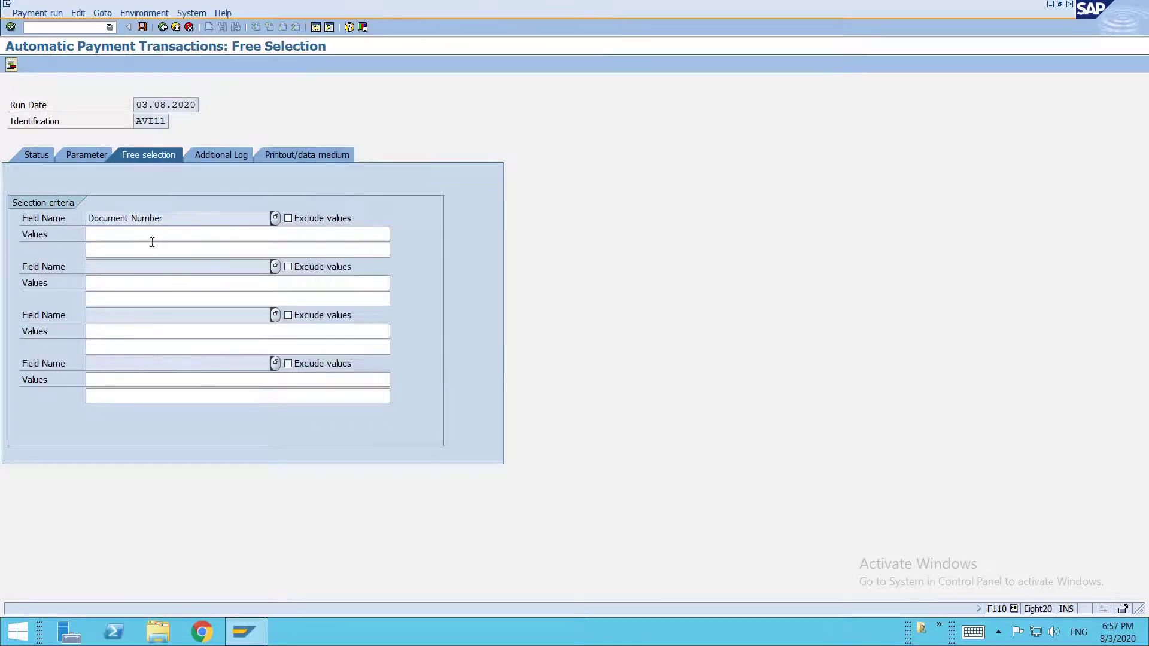
Step: Display the test vendor's open line items for company code avin with FBL1N in a new session
key("ctrl+n")
type("fb")
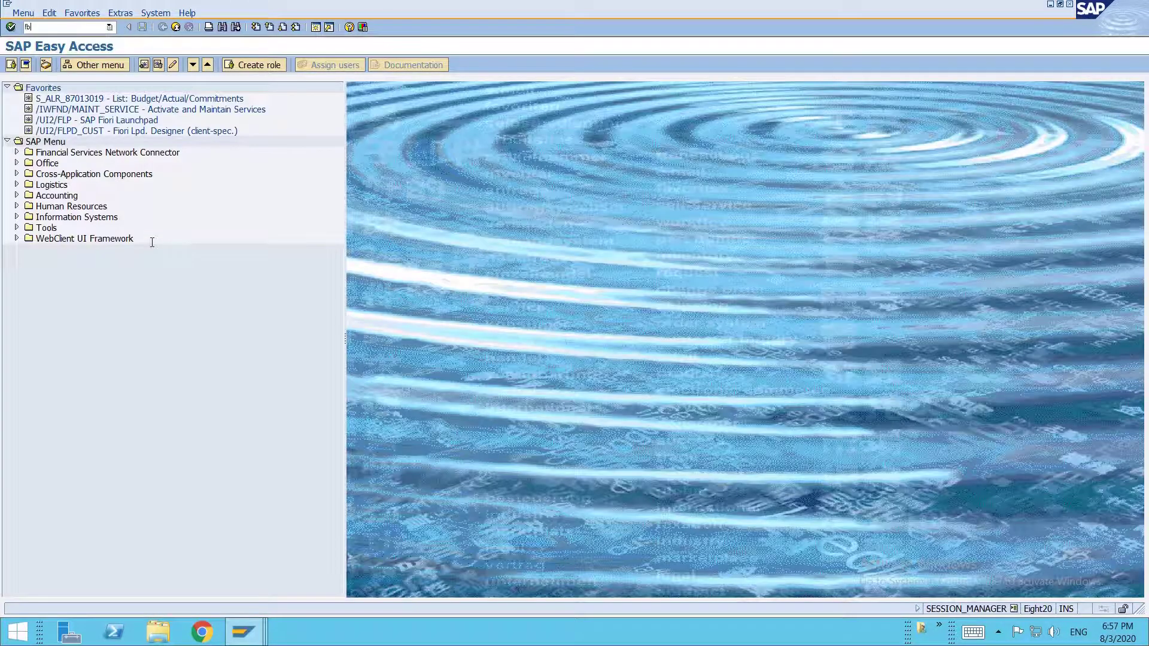
type("l1n")
key("Return")
type("300030")
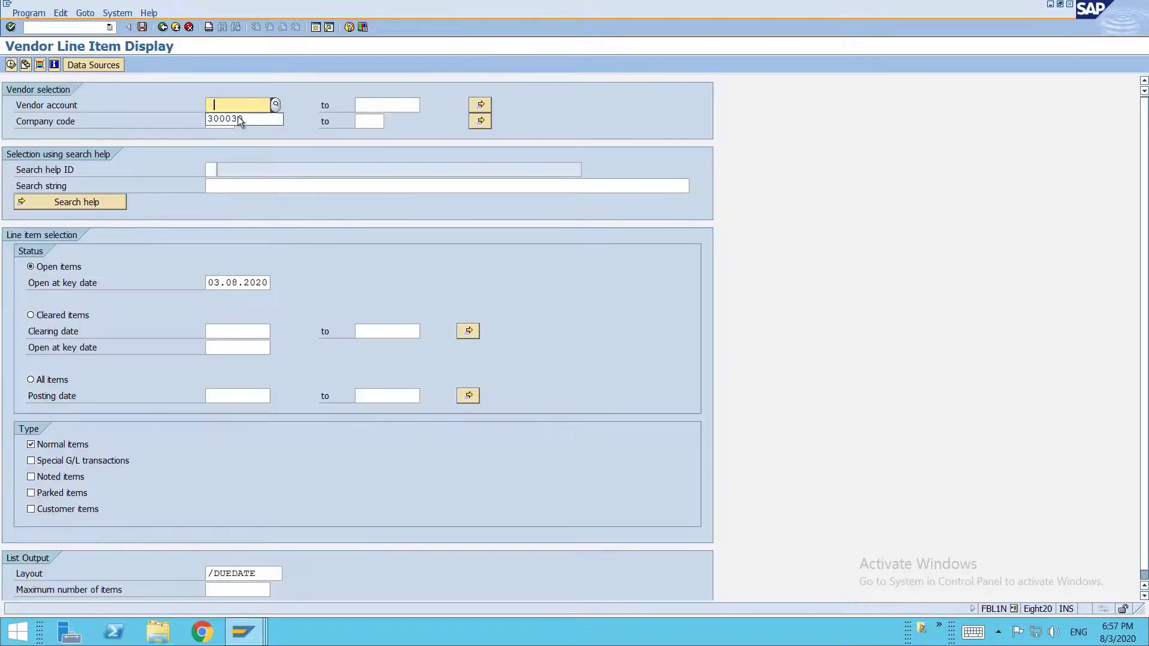
left_click(237, 121)
type("avin")
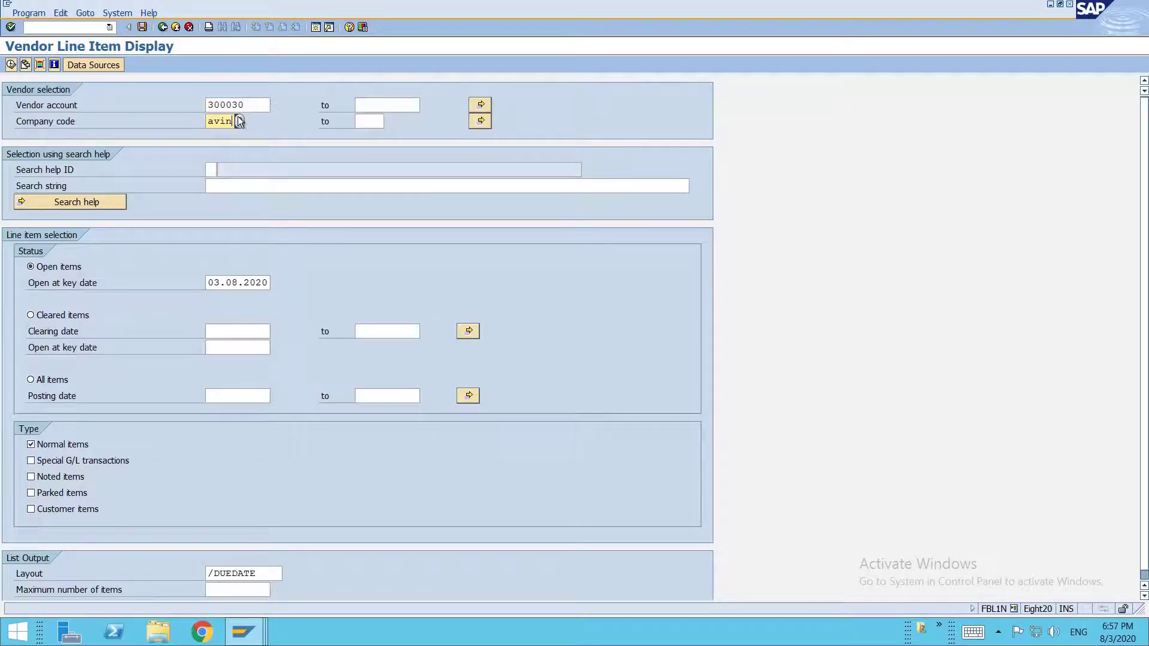
key("F8")
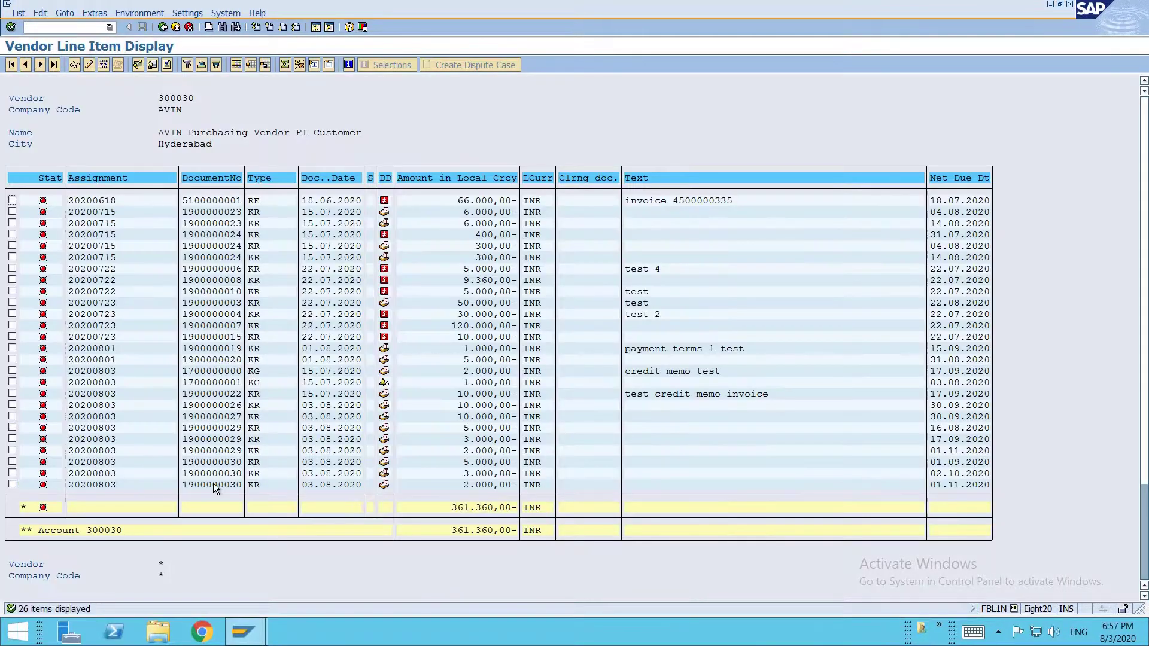
Step: Return to the payment run and fill in the invoice's document number as the free selection value
key("alt+Tab")
left_click(166, 234)
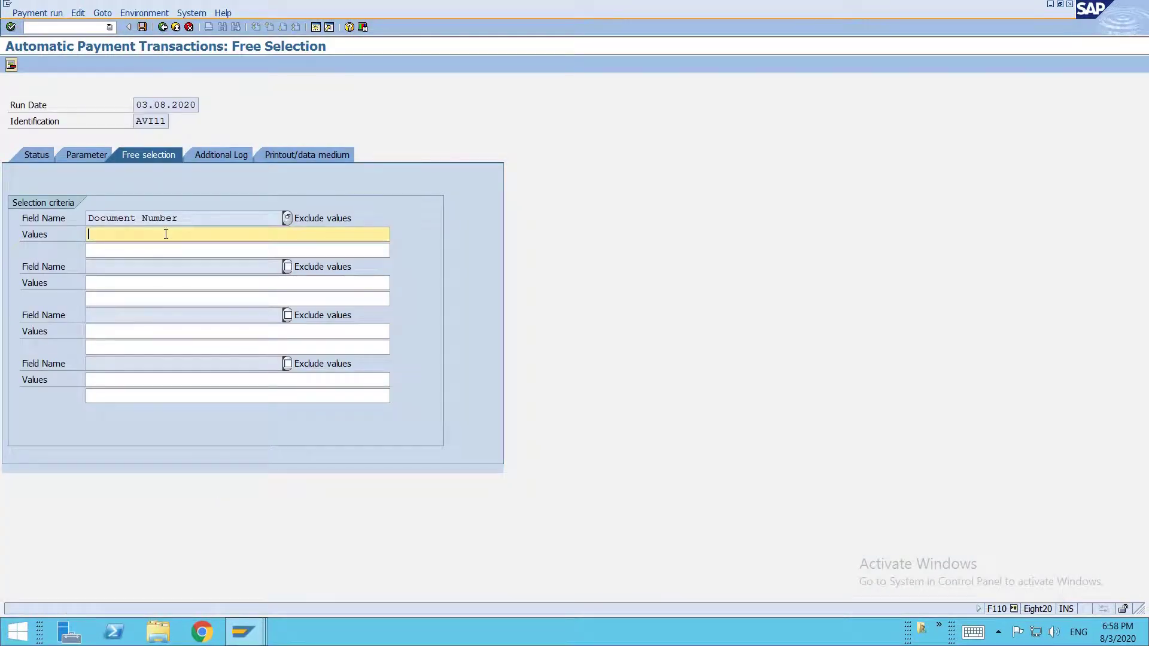
key("Return")
Step: Enable Due Date Check, Payment Method Selection in All Cases and Line Items of the Payment Documents in the additional log
left_click(199, 157)
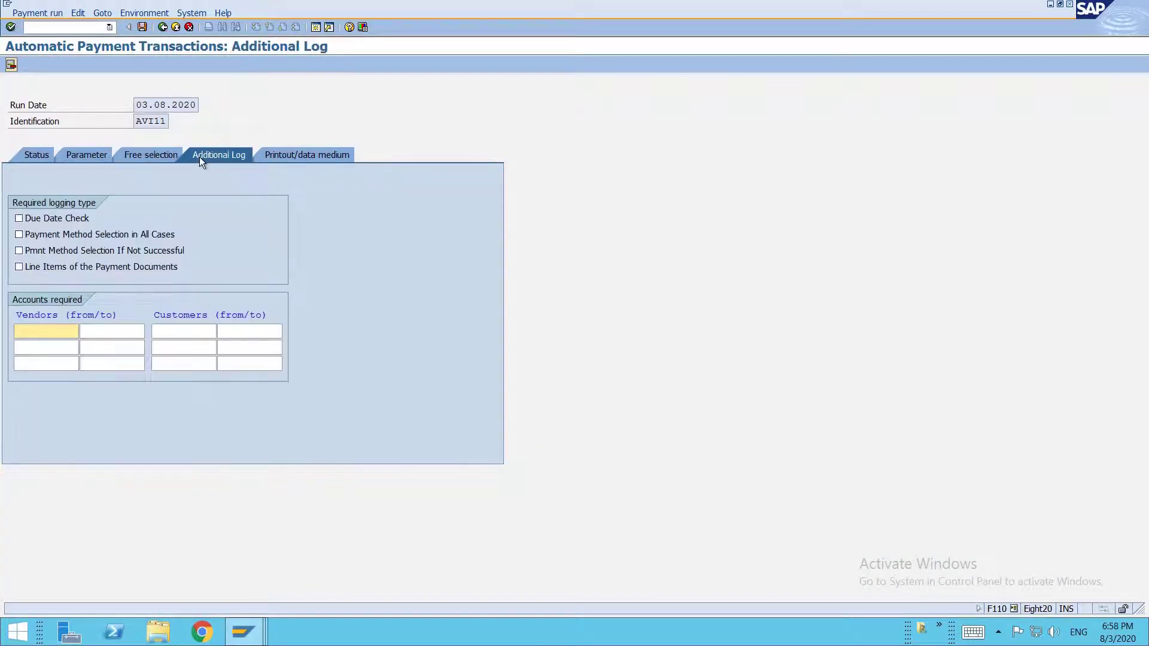
left_click(56, 219)
left_click(58, 235)
left_click(68, 267)
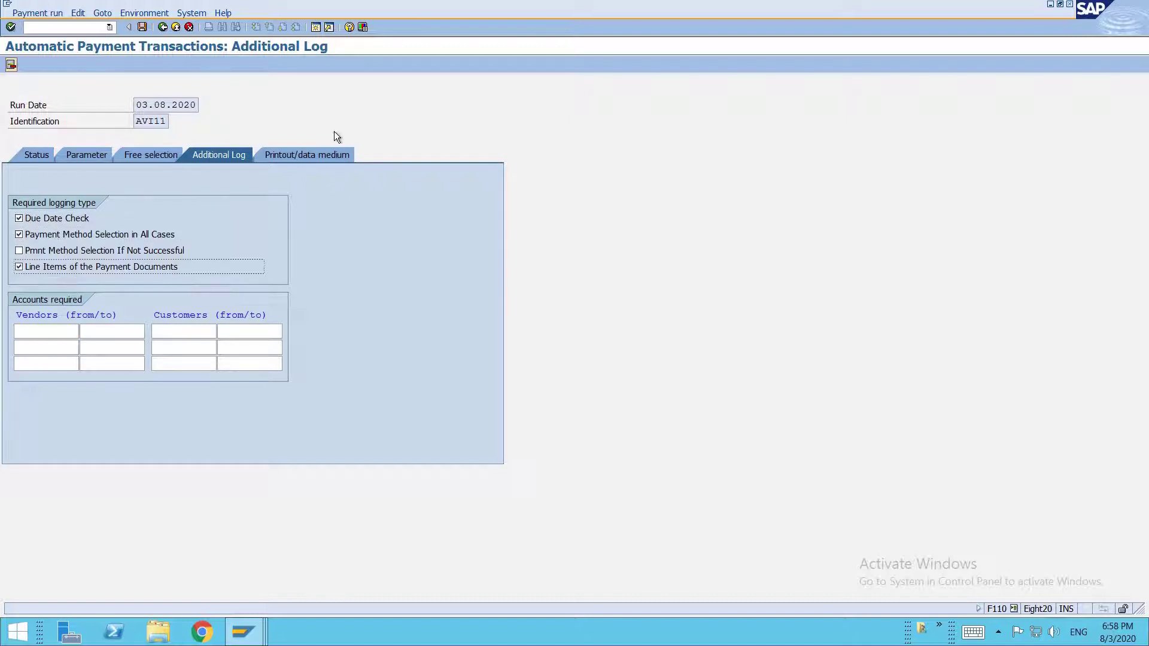
Step: Assign printout variants RTGS01 to RFFOEDI1 and CHECK to RFFOUS_C, and save the payment run's parameters
left_click(322, 157)
left_click(171, 234)
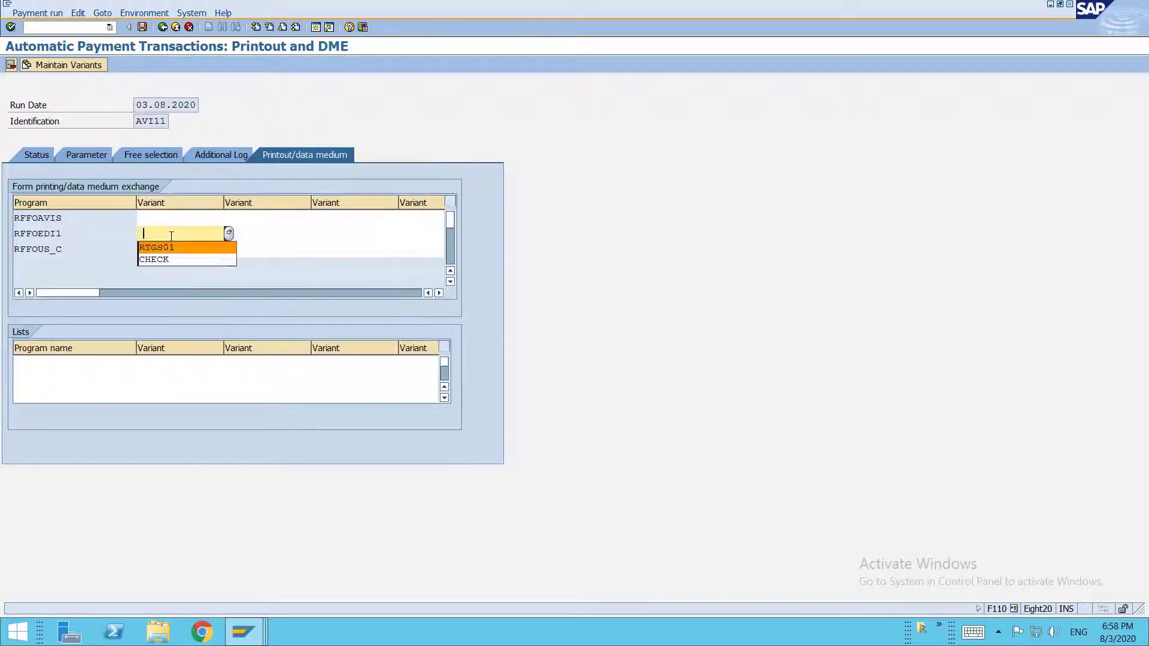
left_click(156, 247)
left_click(174, 250)
left_click(154, 275)
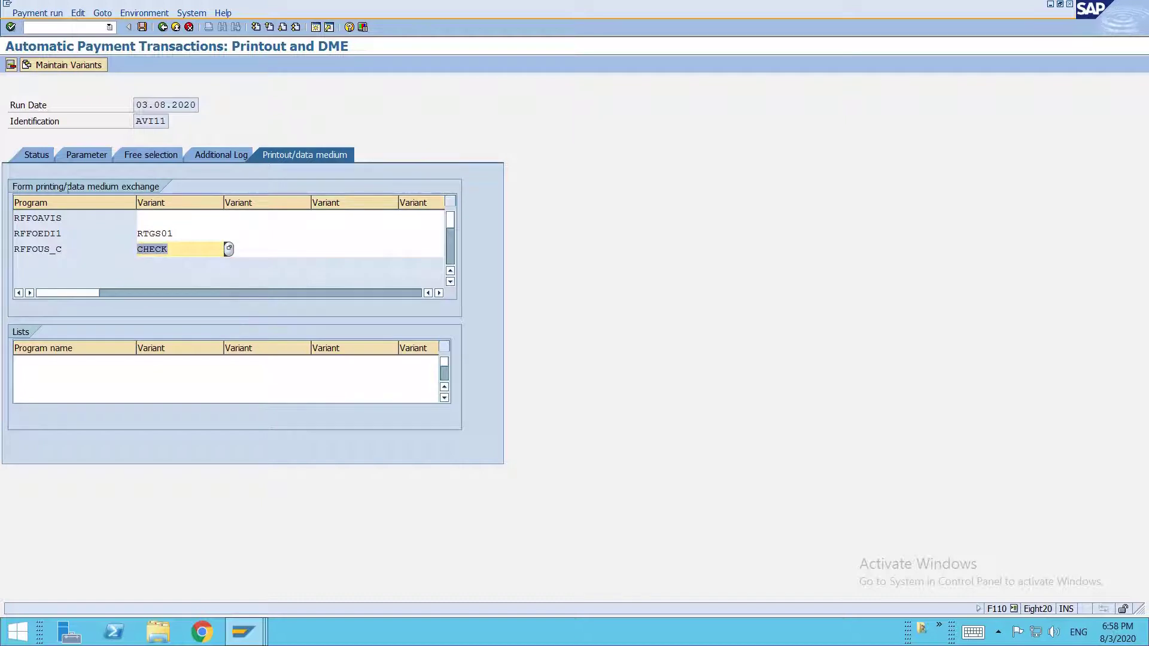
left_click(33, 156)
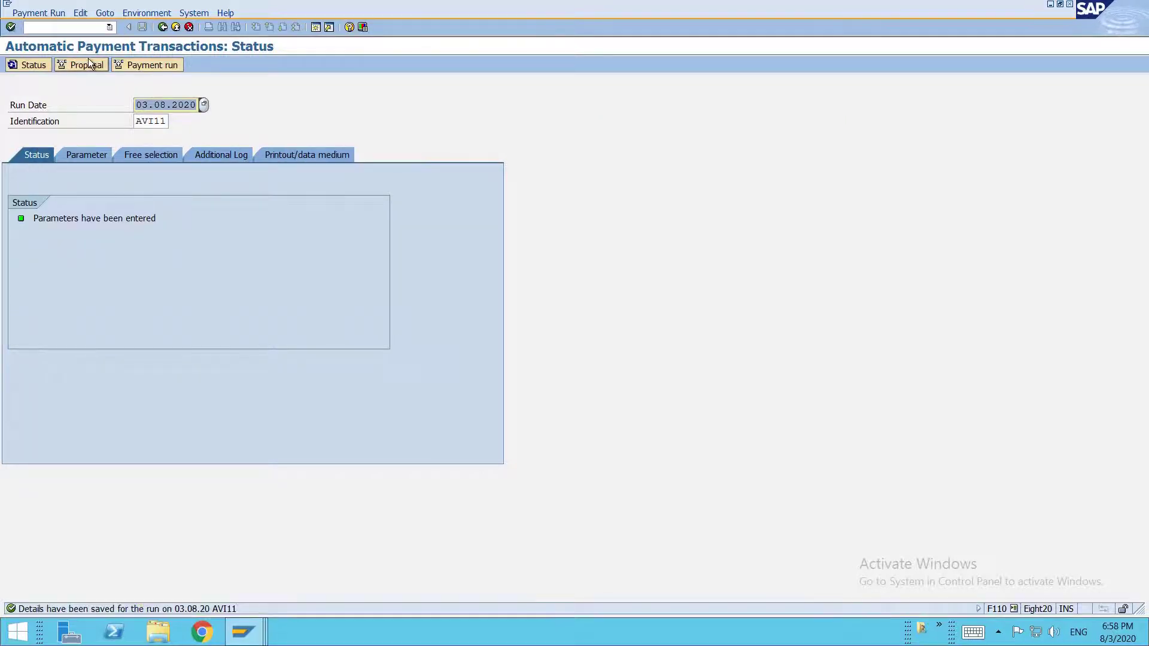
Step: Schedule the payment proposal to start immediately and refresh the run's status
left_click(88, 63)
left_click(262, 233)
key("Return")
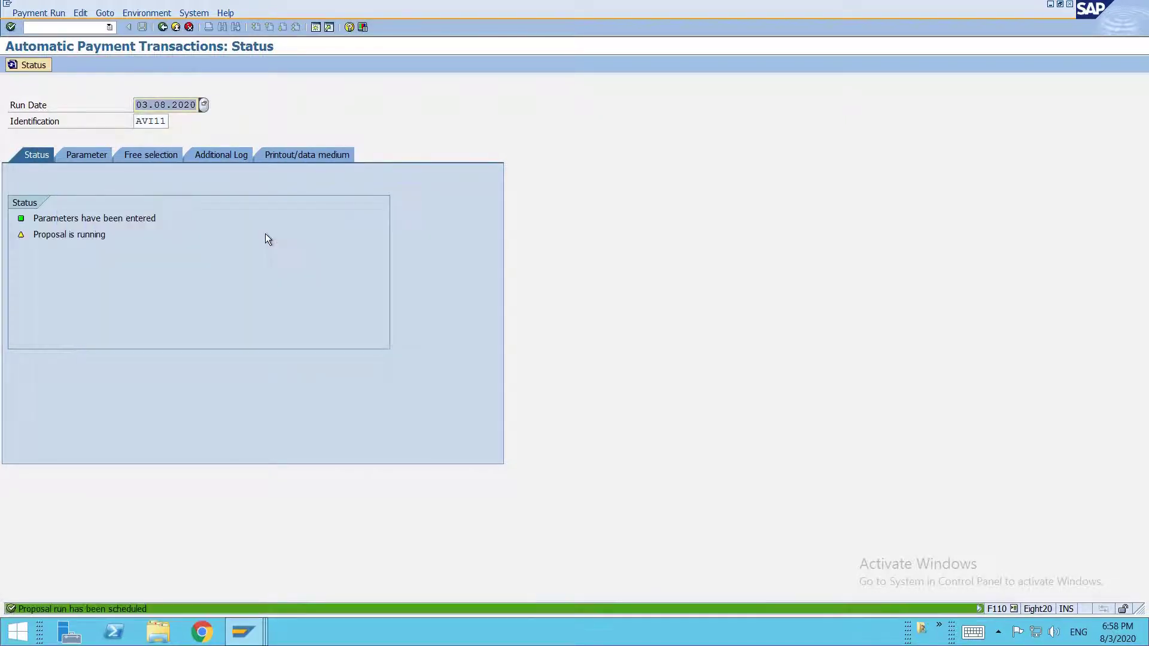
key("Return")
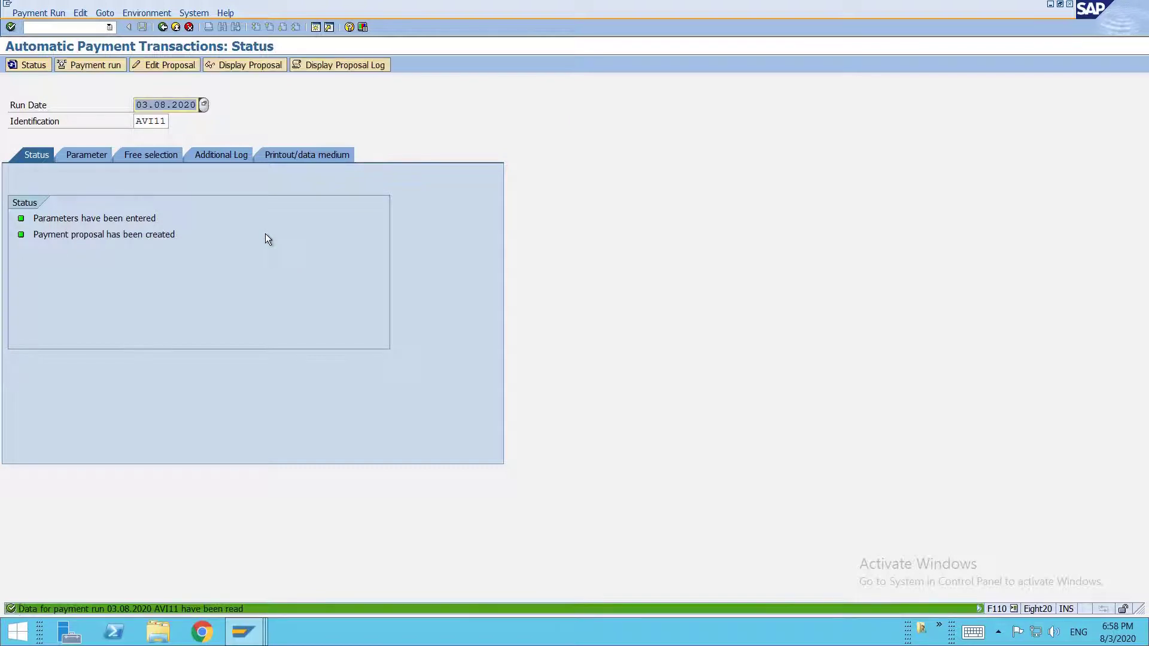
Step: Display the payment proposal and examine the vendor's paid item with its payment terms and cash discount, and return to the run's status
left_click(263, 67)
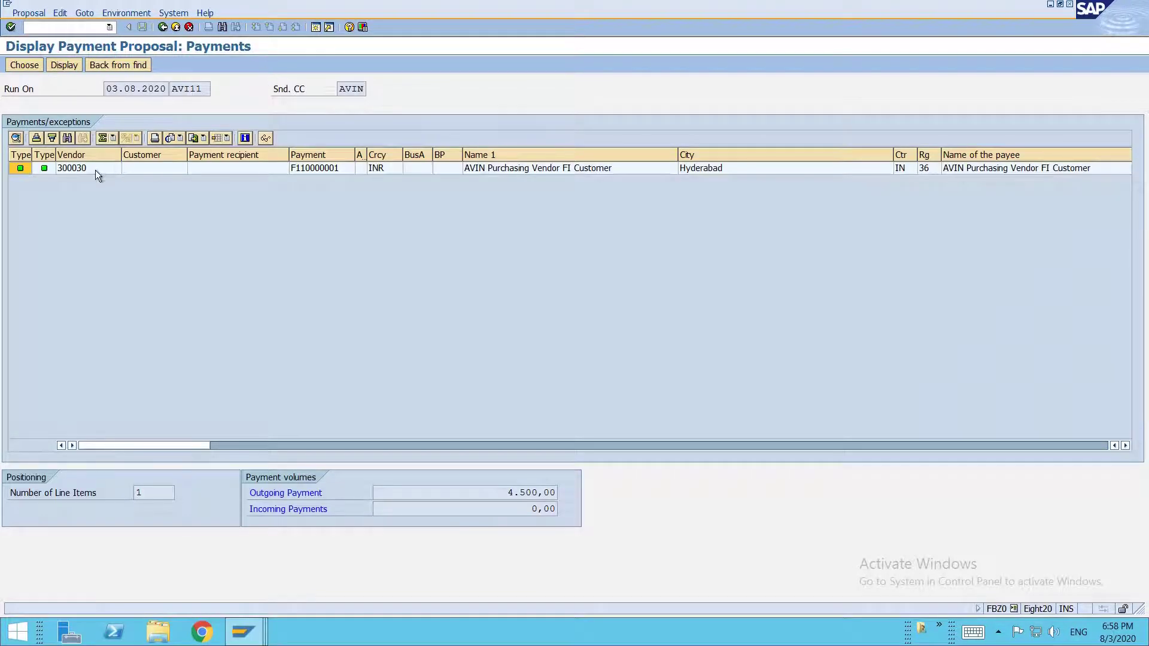
double_click(95, 170)
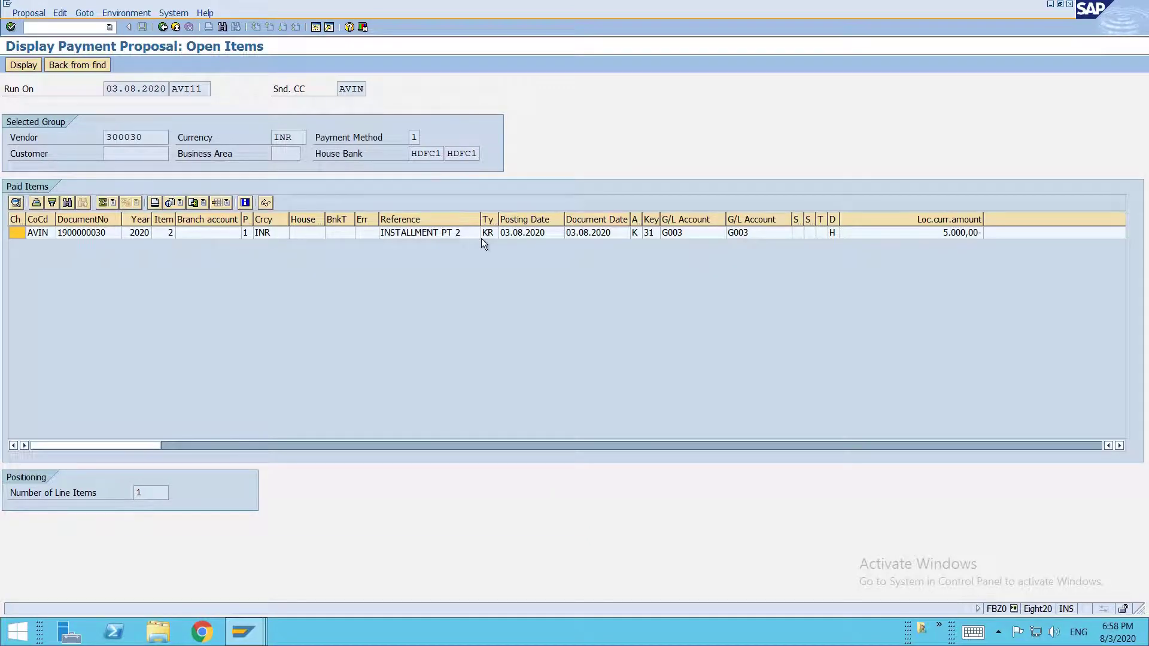
left_click(612, 235)
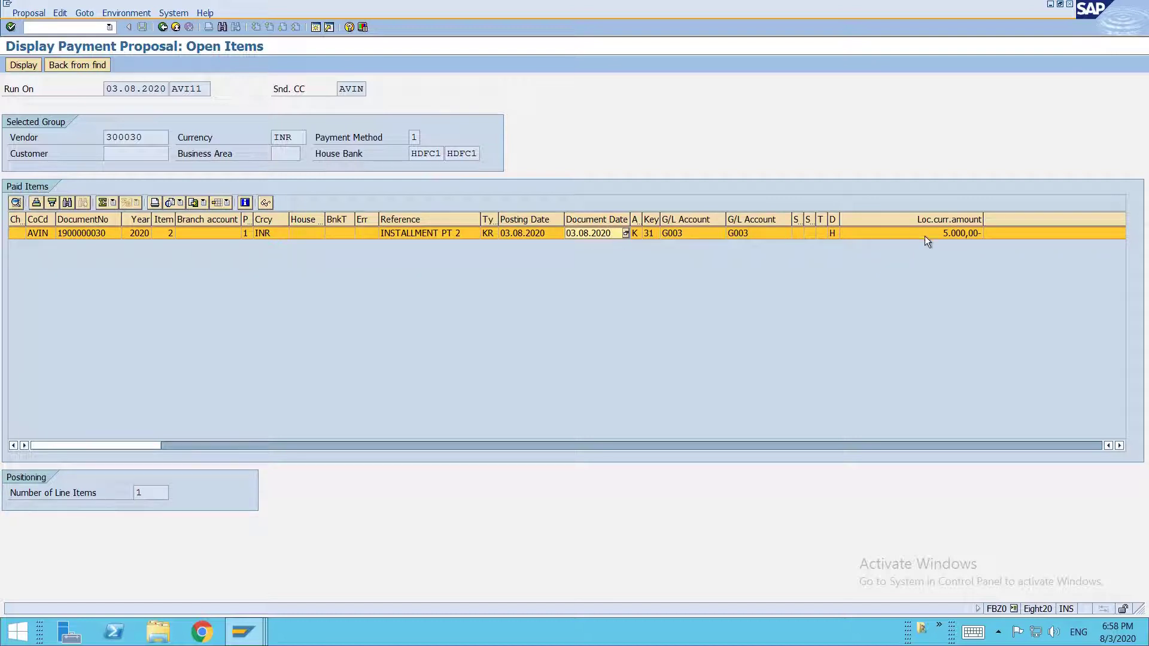
left_click(953, 233)
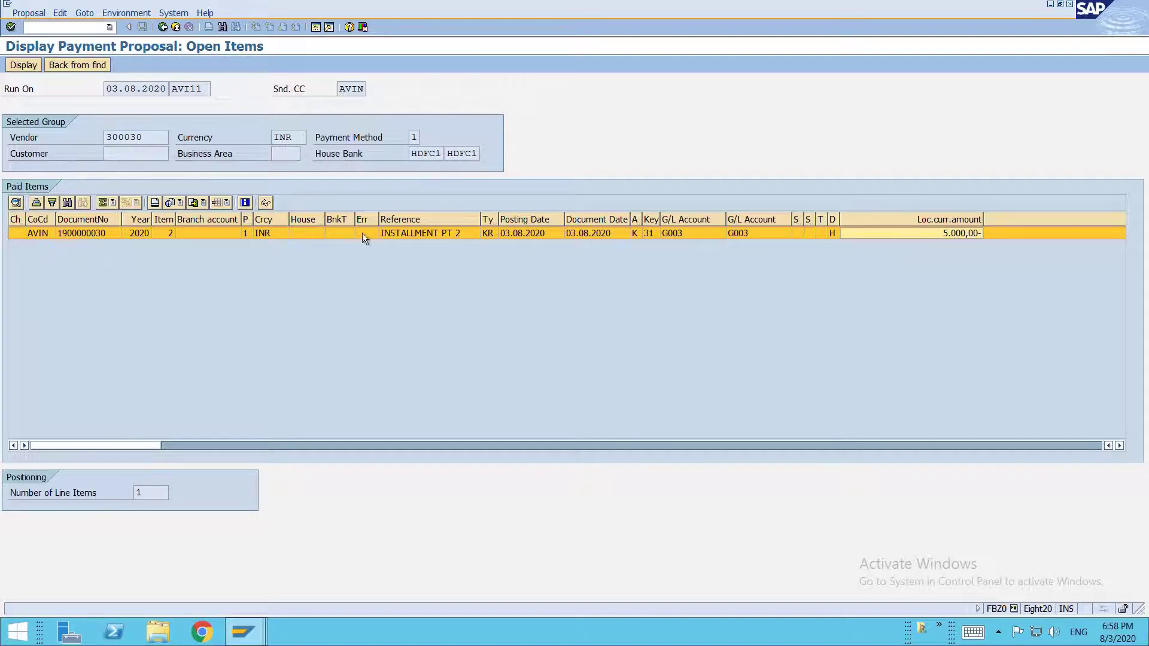
double_click(210, 235)
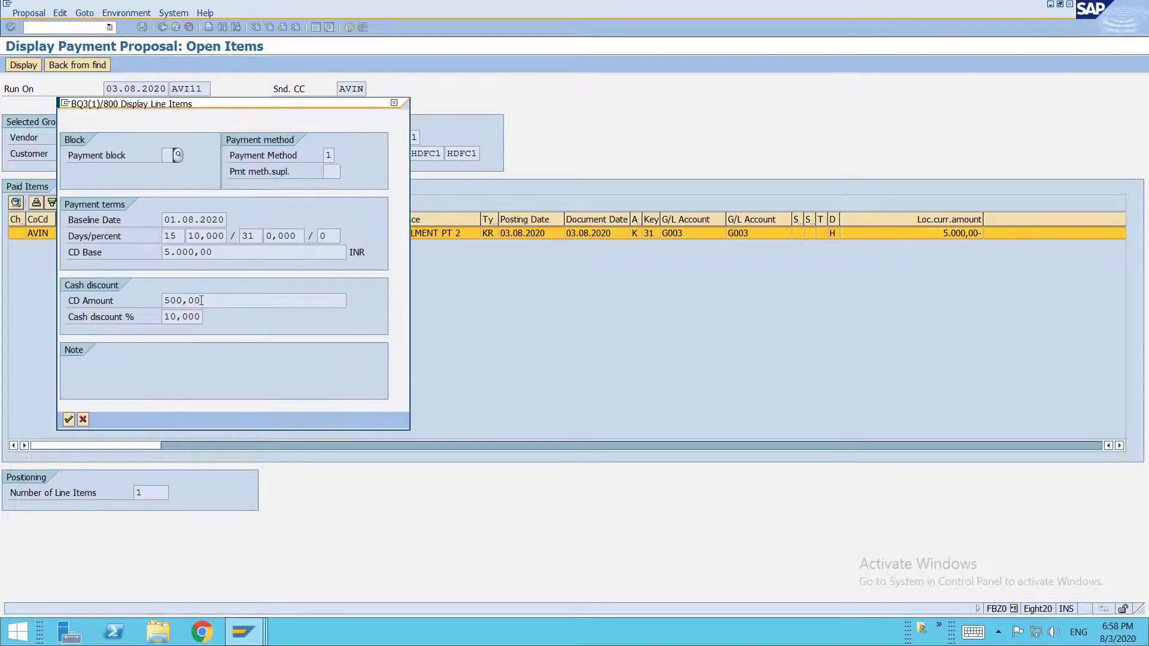
left_click_drag(200, 318, 159, 302)
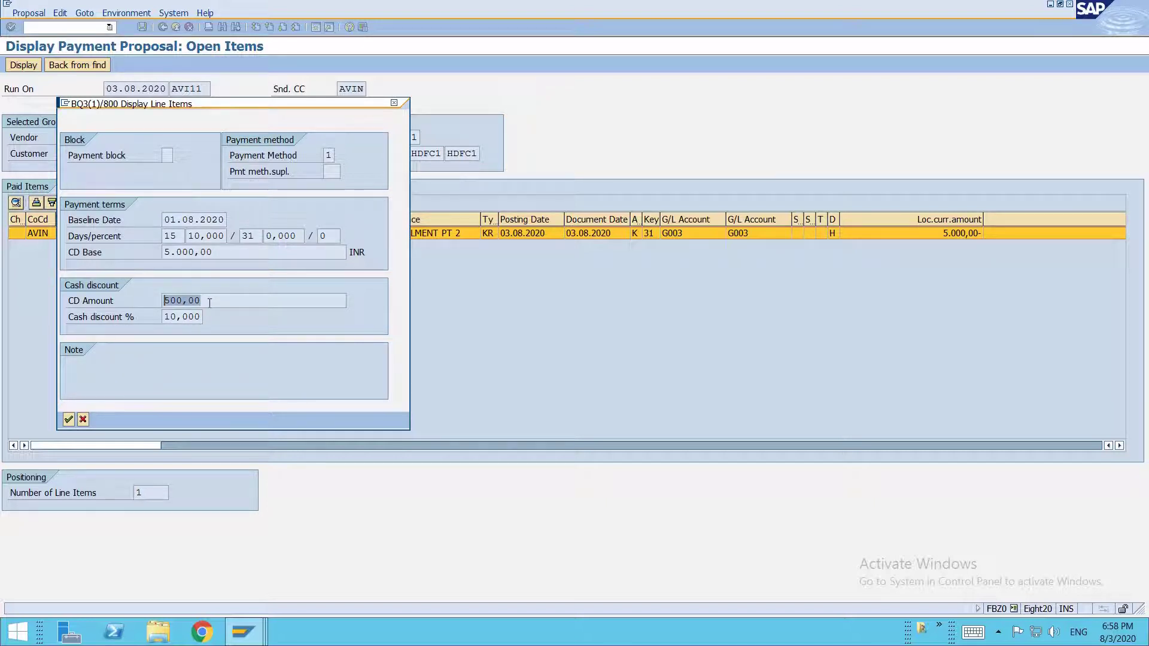
key("Return")
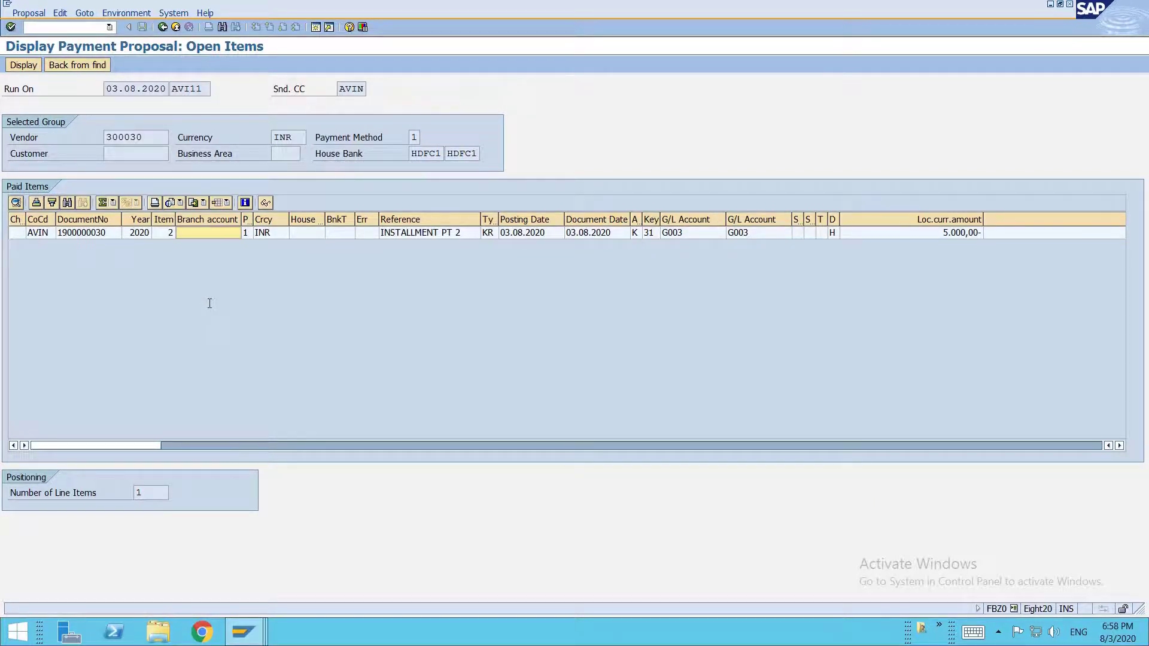
key("F3")
key("F3")
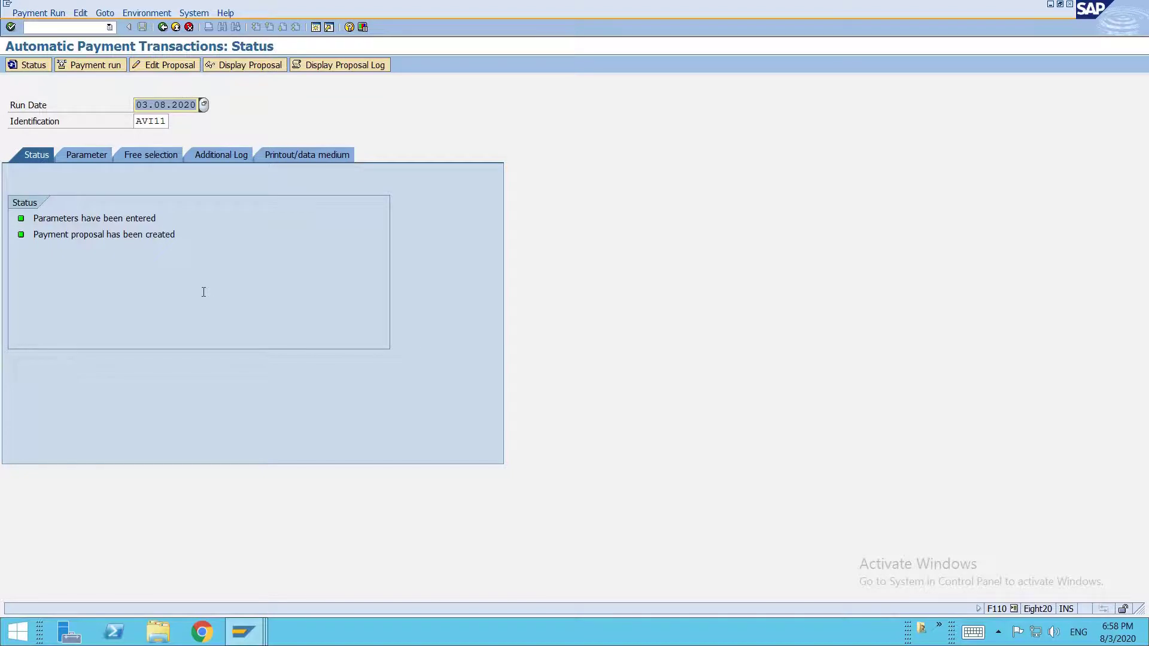
Step: Delete the payment proposal and the parameters of payment run AVI11
left_click(80, 12)
mouse_move(113, 39)
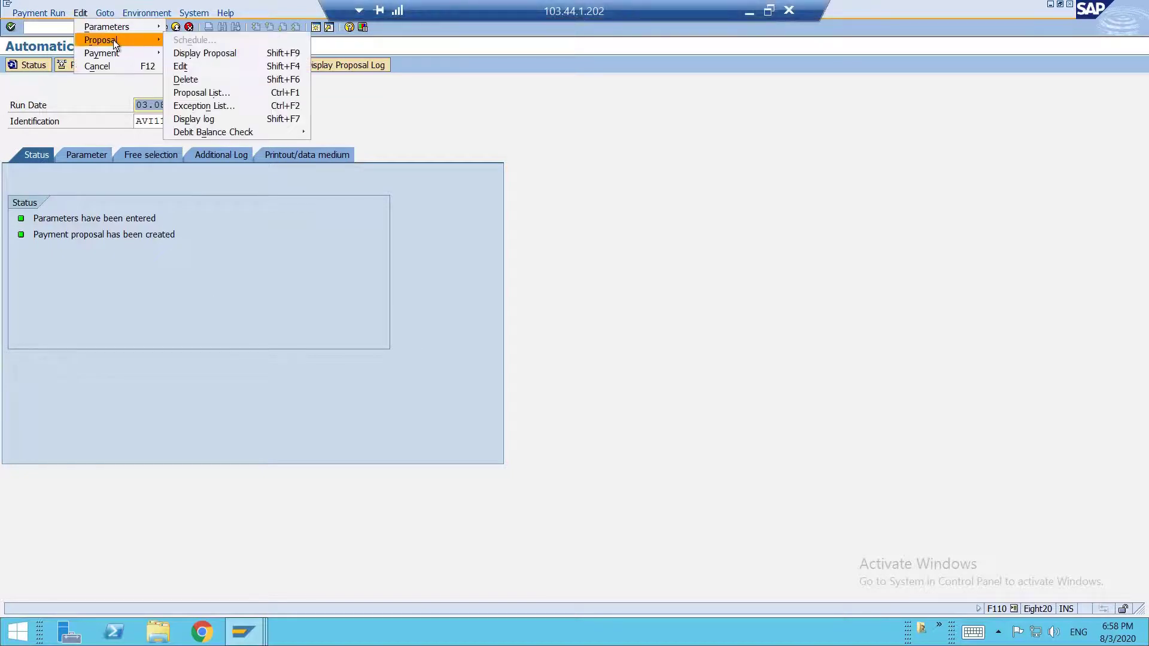
left_click(207, 79)
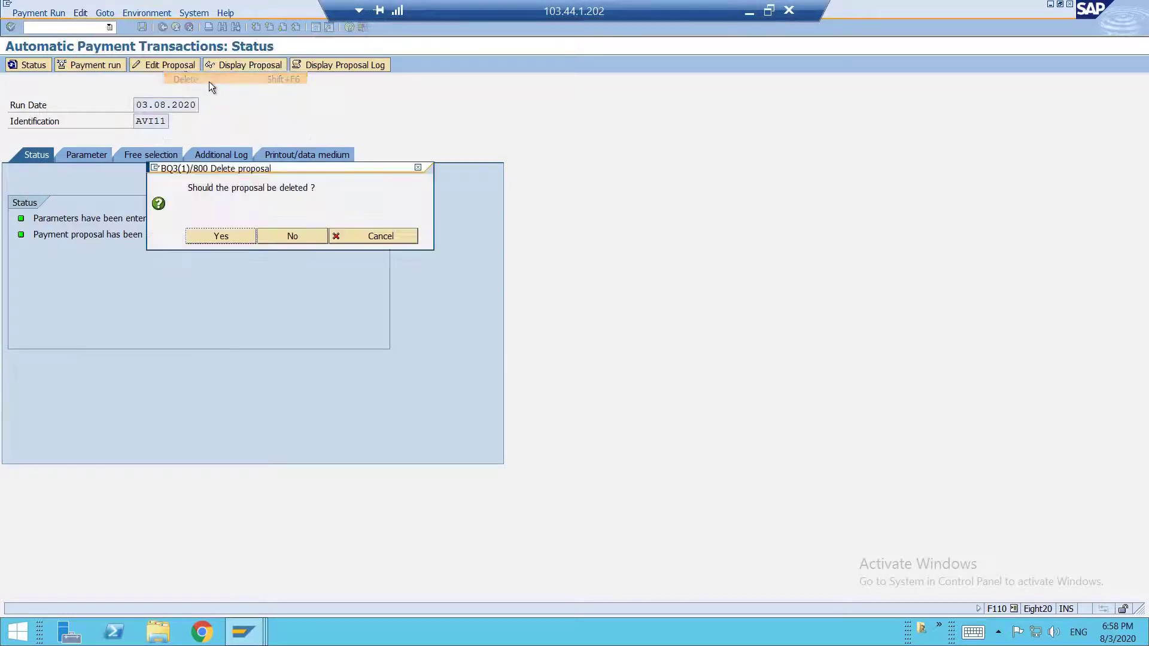
left_click(226, 235)
left_click(81, 12)
mouse_move(88, 27)
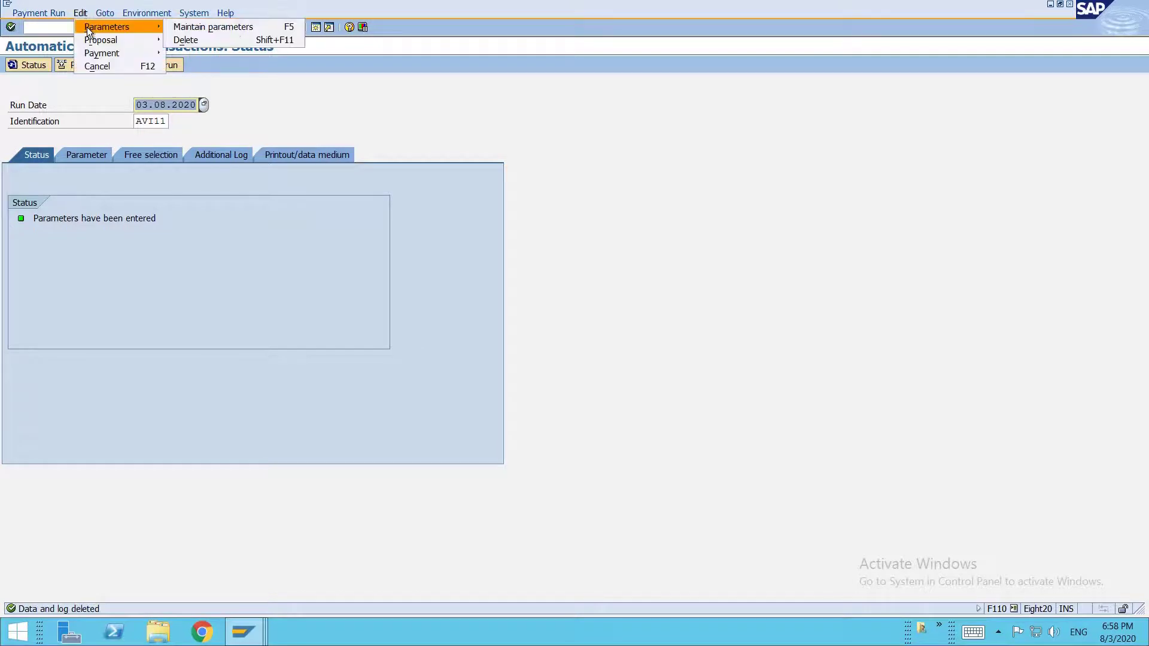
left_click(219, 40)
left_click(236, 234)
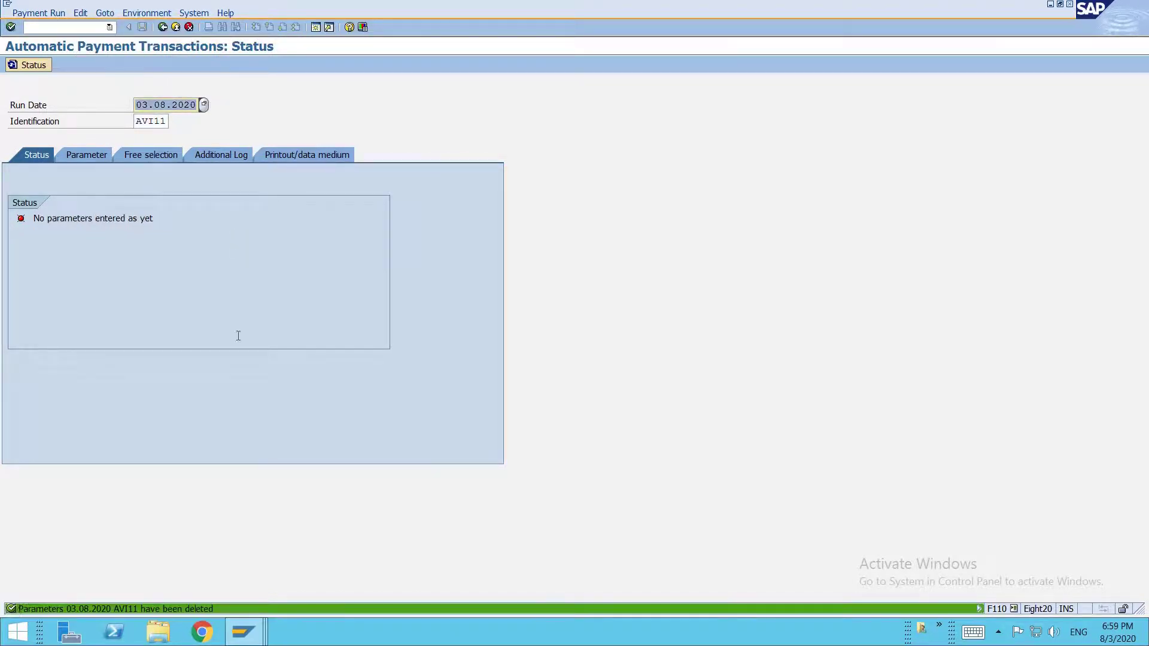
Step: Leave the payment run and start vendor invoice entry with FB60 in the same session
left_click(251, 626)
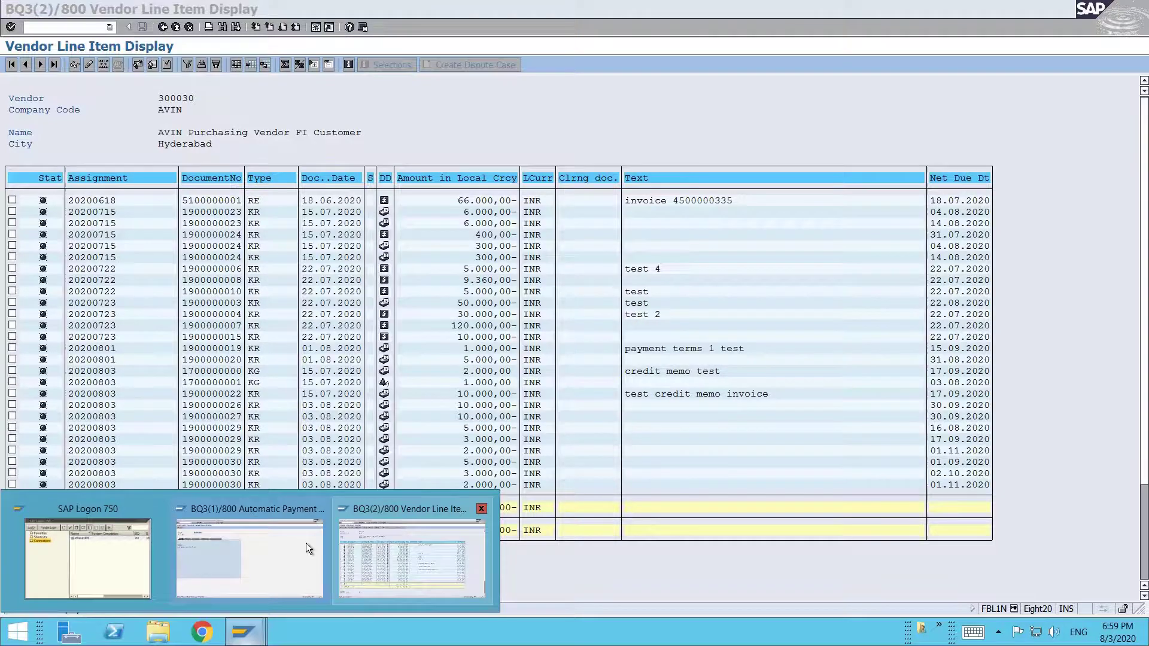
left_click(306, 543)
left_click(91, 28)
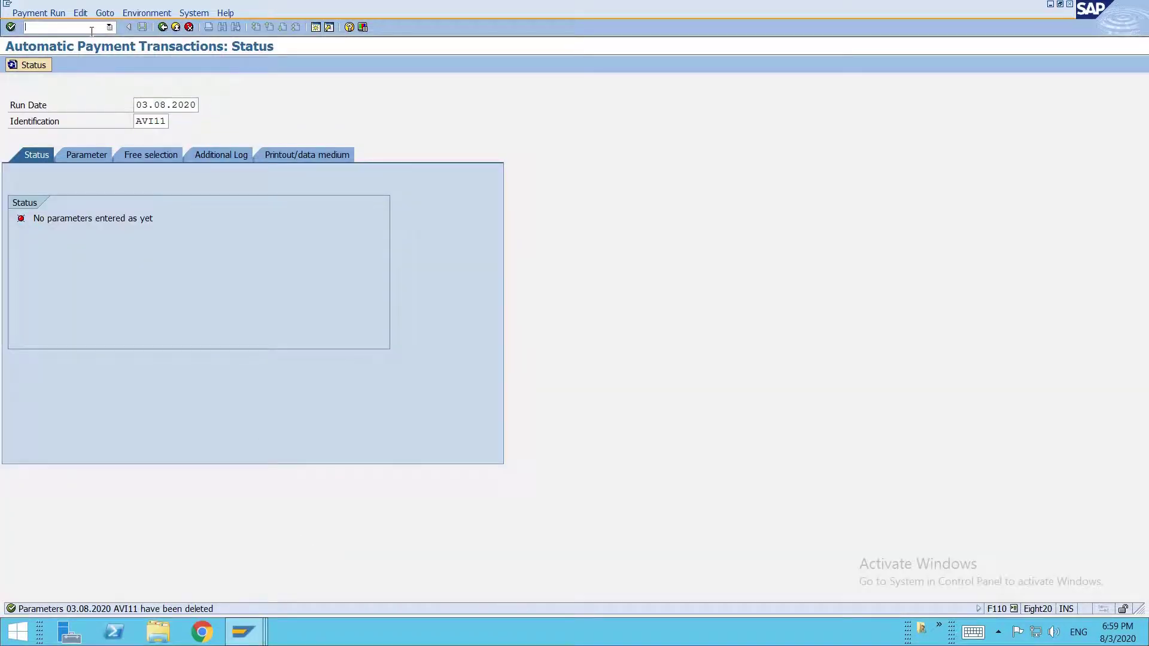
type("/nfb60")
key("Return")
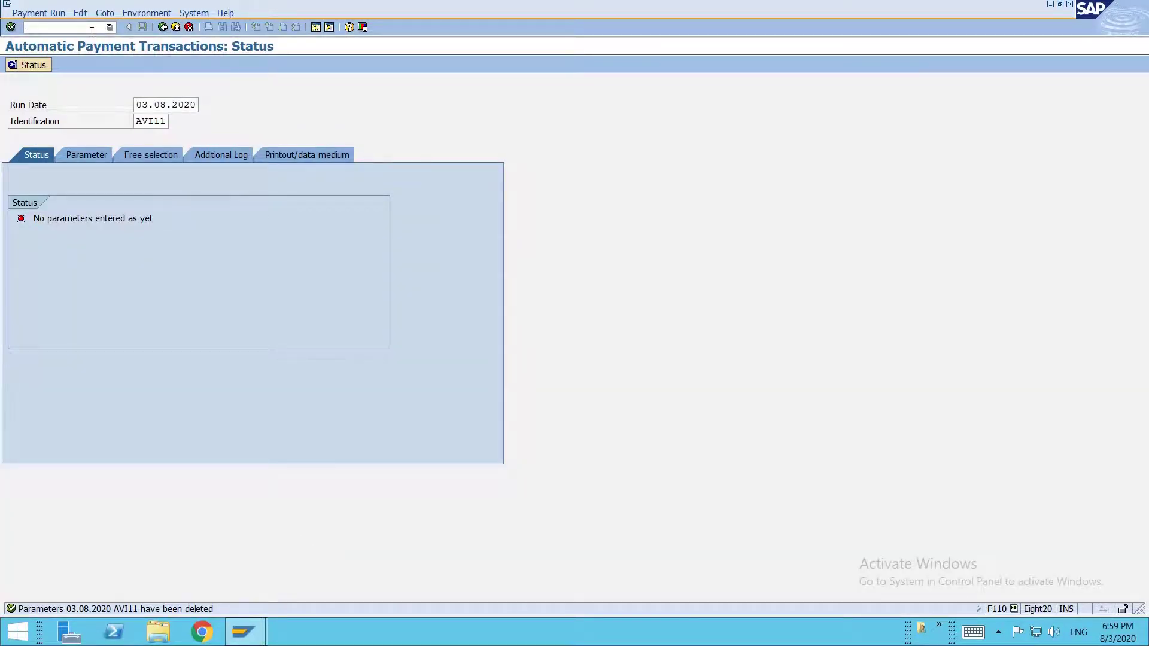
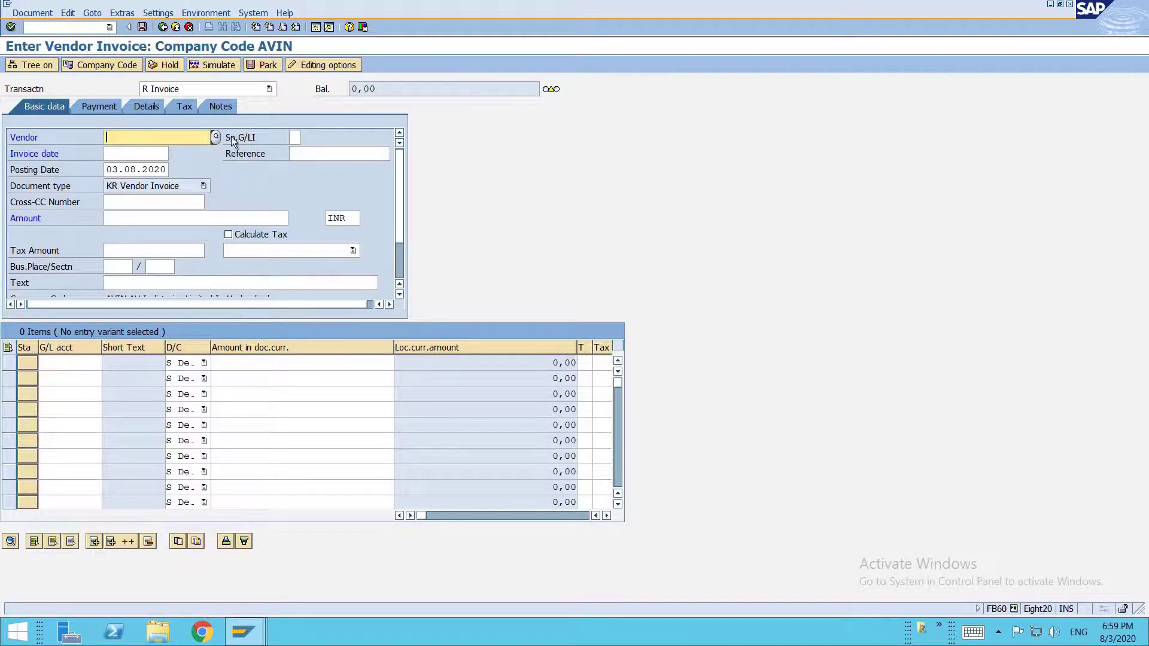
Step: Start SPRO in a separate session and display the SAP Reference IMG
key("F3")
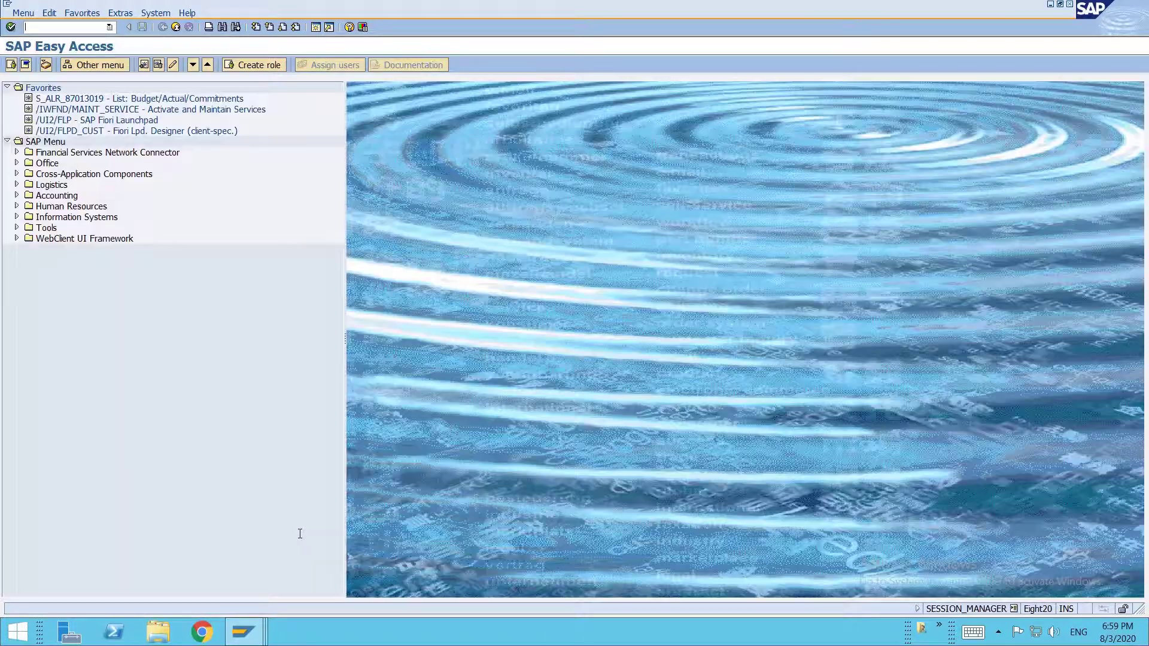
type("spro")
key("Return")
key("F5")
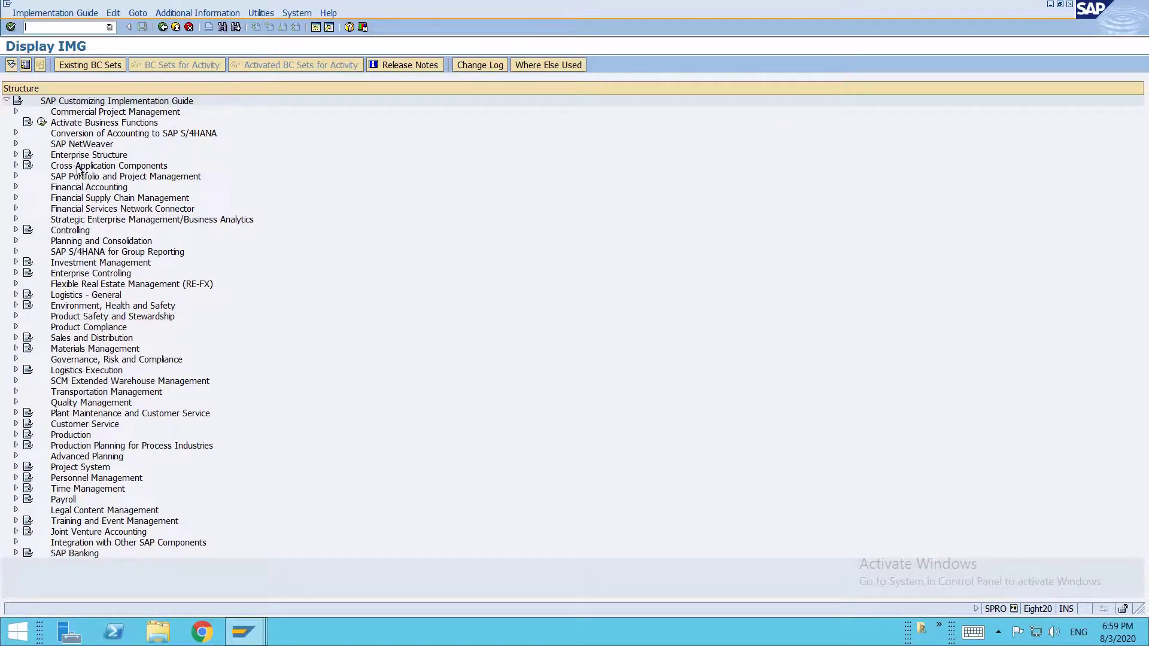
Step: Open the Enter Global Parameters activity for company codes within the Financial Accounting Global Settings
double_click(83, 187)
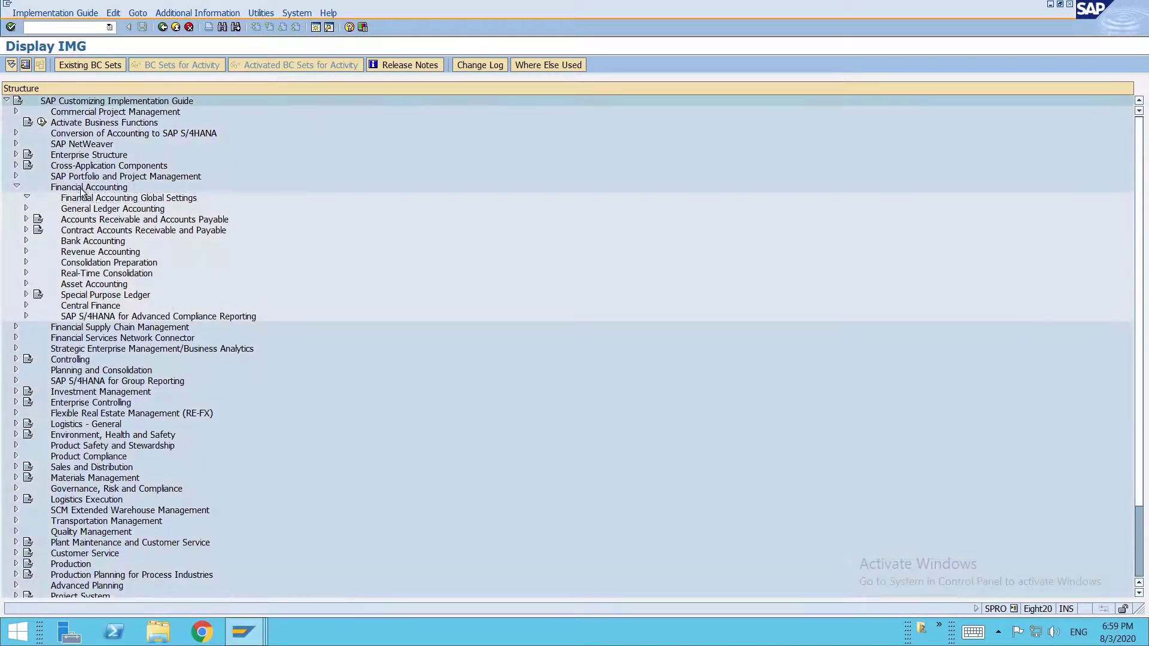
key("Down")
key("Down")
key("Down")
key("Right")
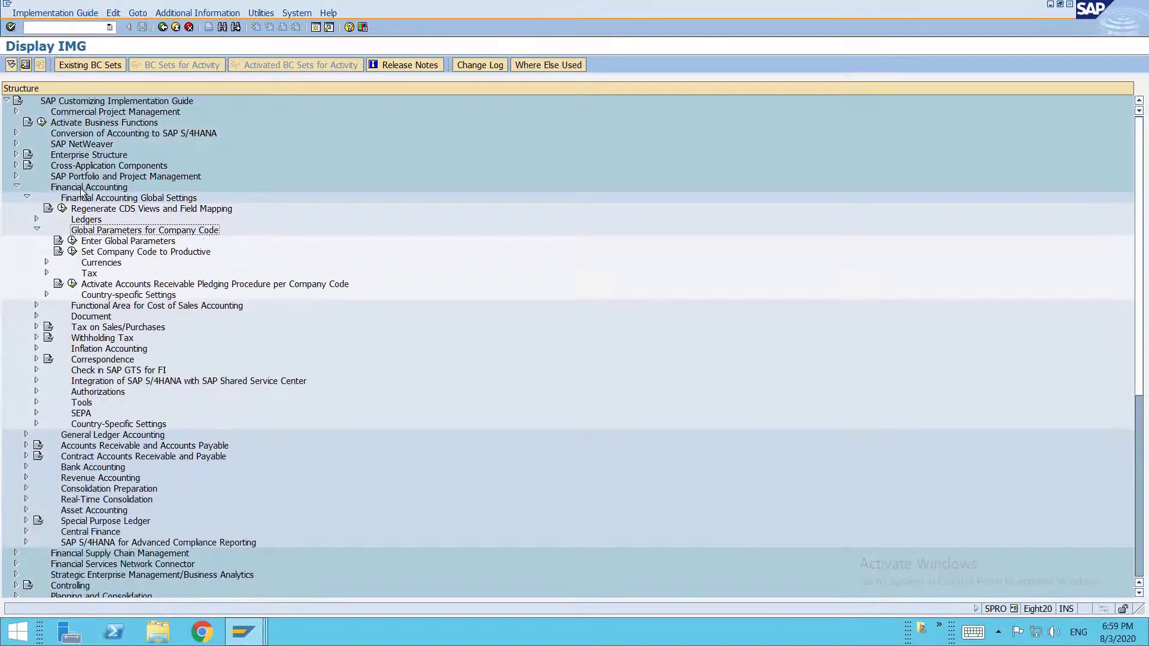
left_click(72, 242)
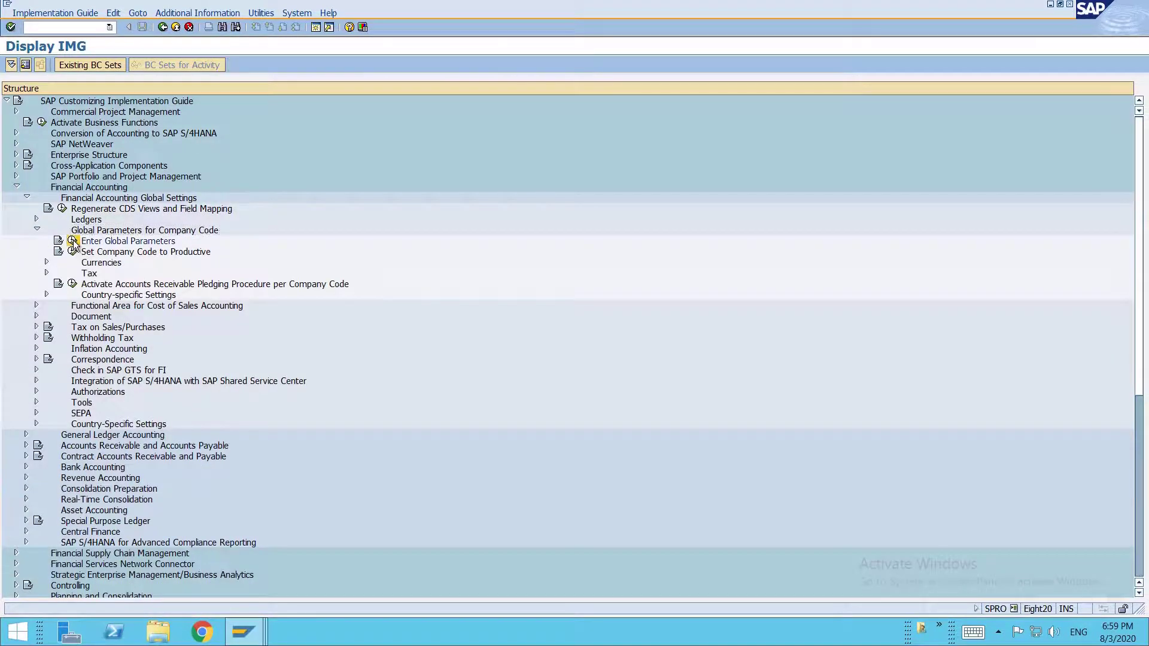
Step: Find company code AVIN, enable Amount Split in its global data and save
left_click(267, 587)
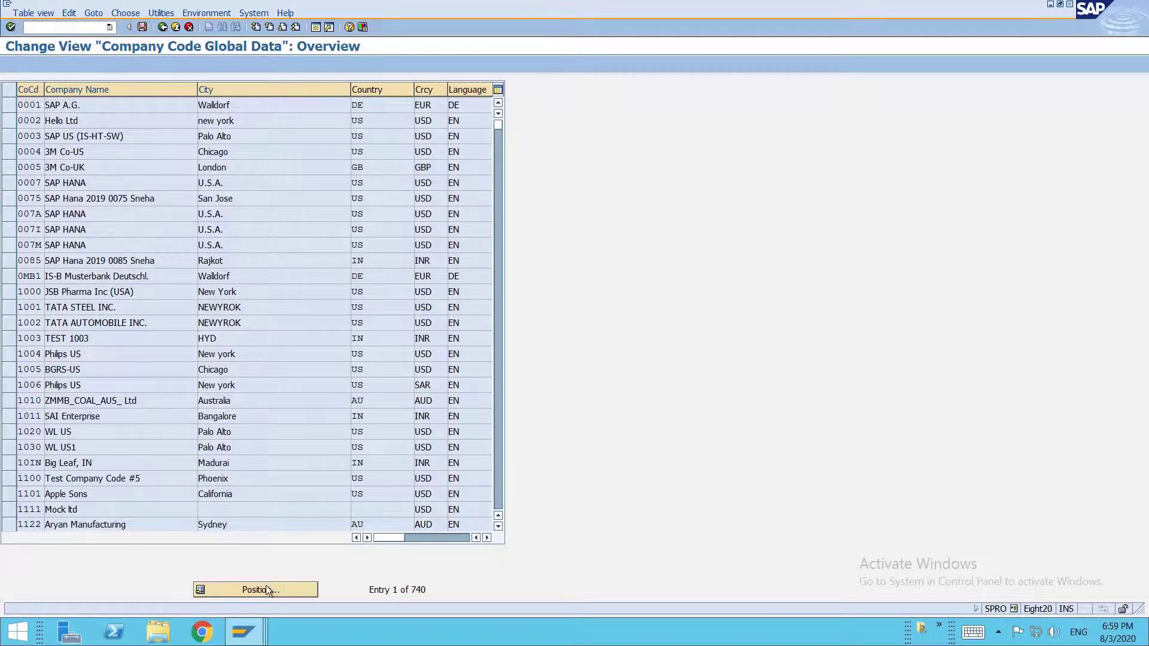
type("av")
key("Return")
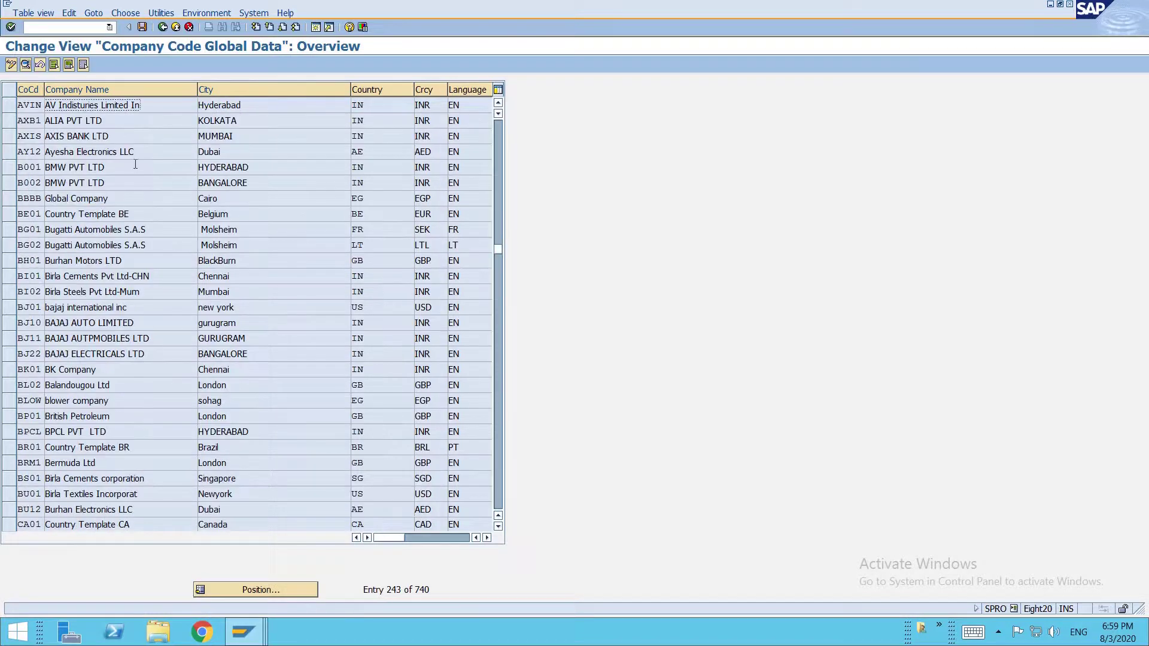
double_click(127, 106)
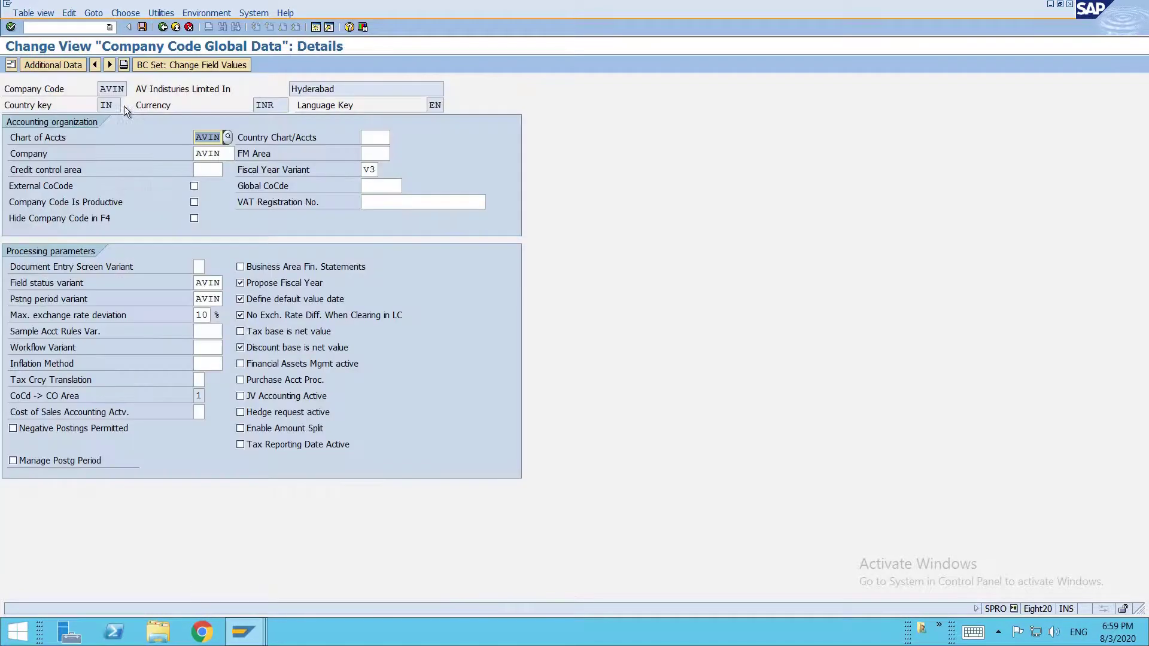
left_click(271, 429)
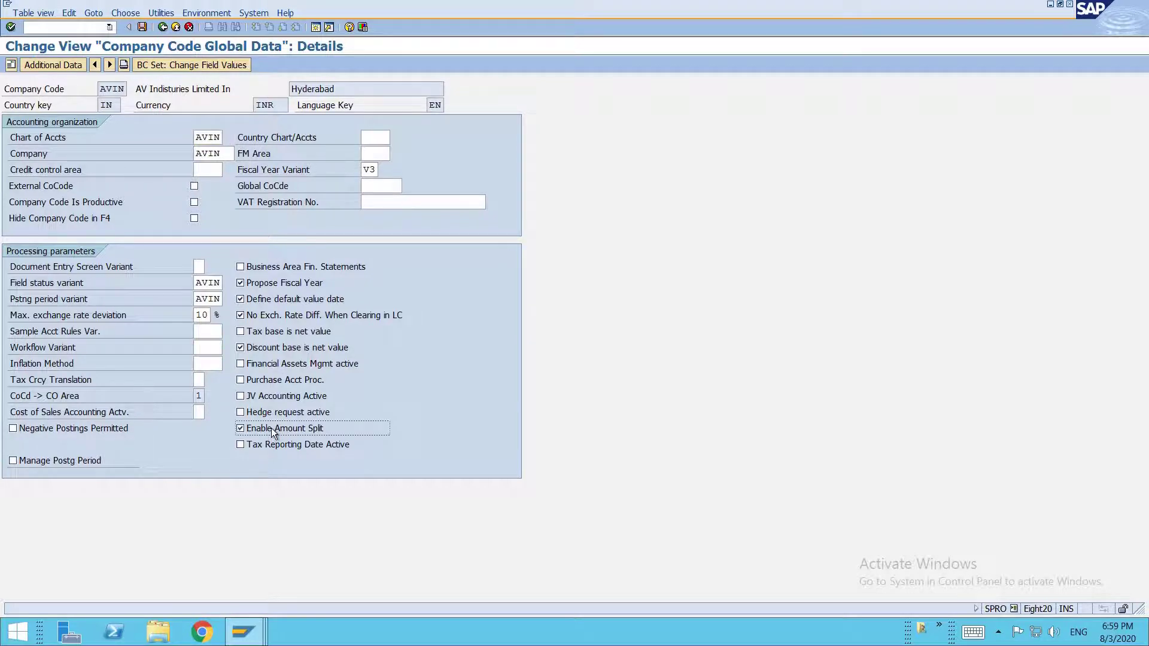
key("ctrl+s")
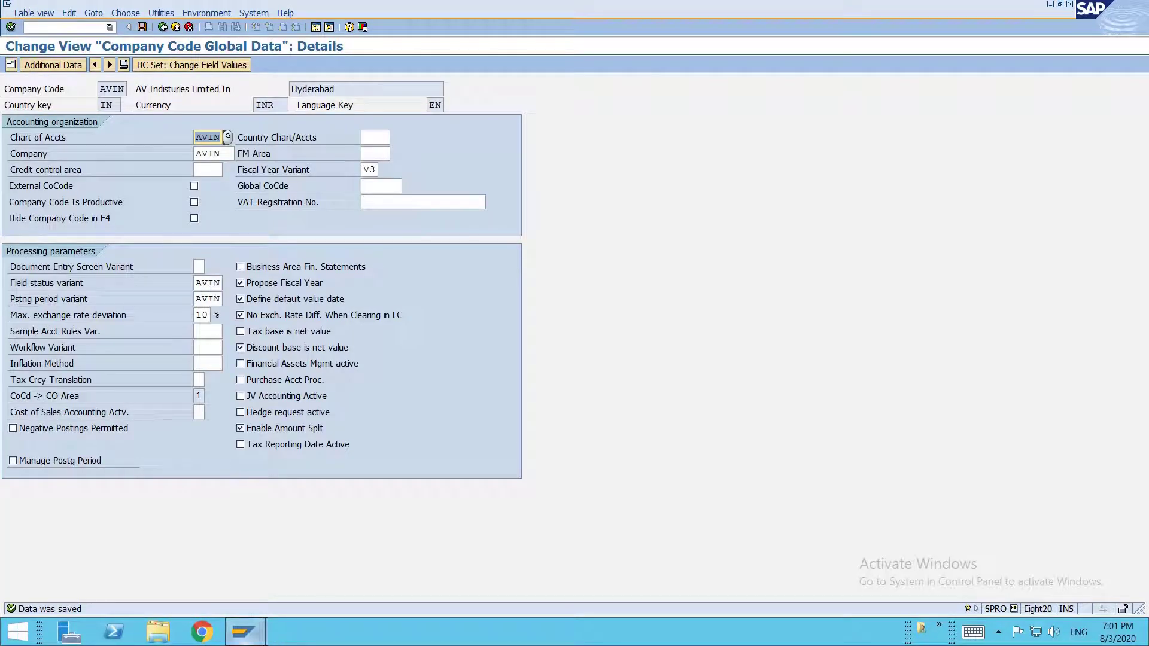
Step: Return to the vendor invoice session, restart FB60 and try to show the amount split entry of the invoice
left_click(242, 631)
left_click(251, 570)
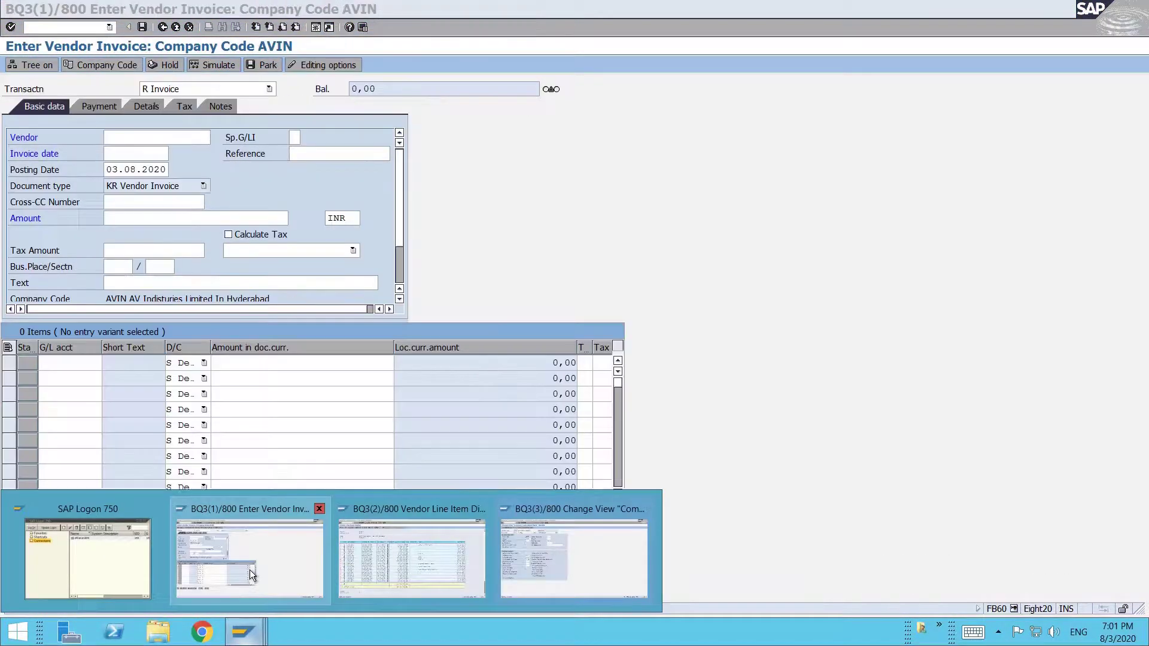
left_click(58, 28)
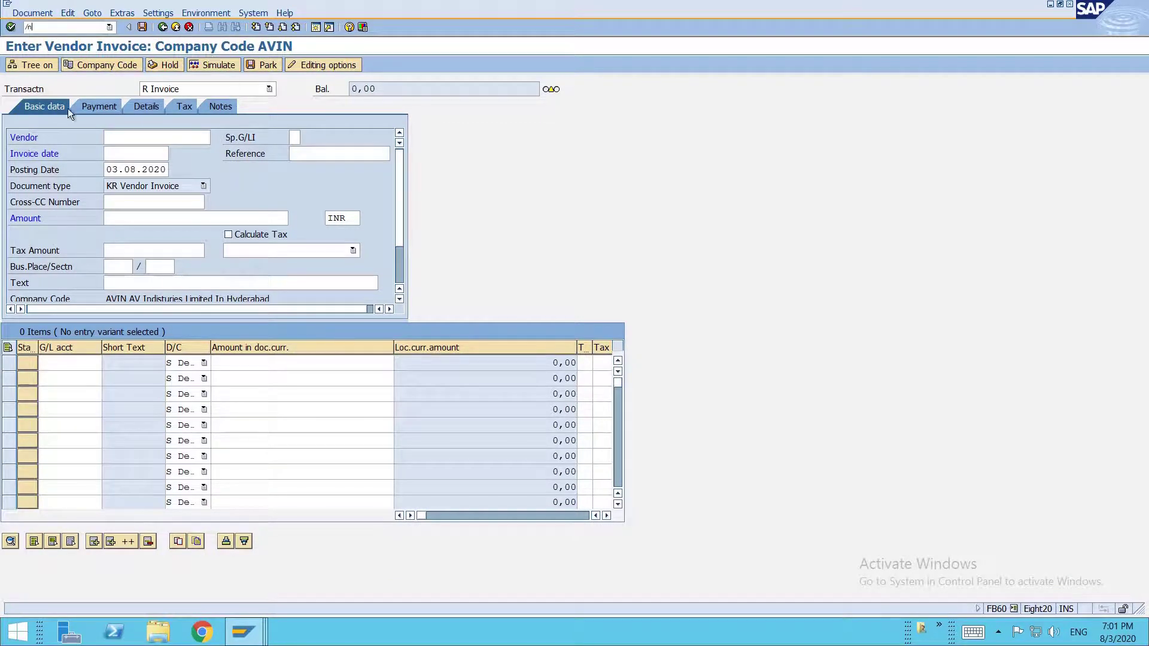
type("/nfb60")
key("Return")
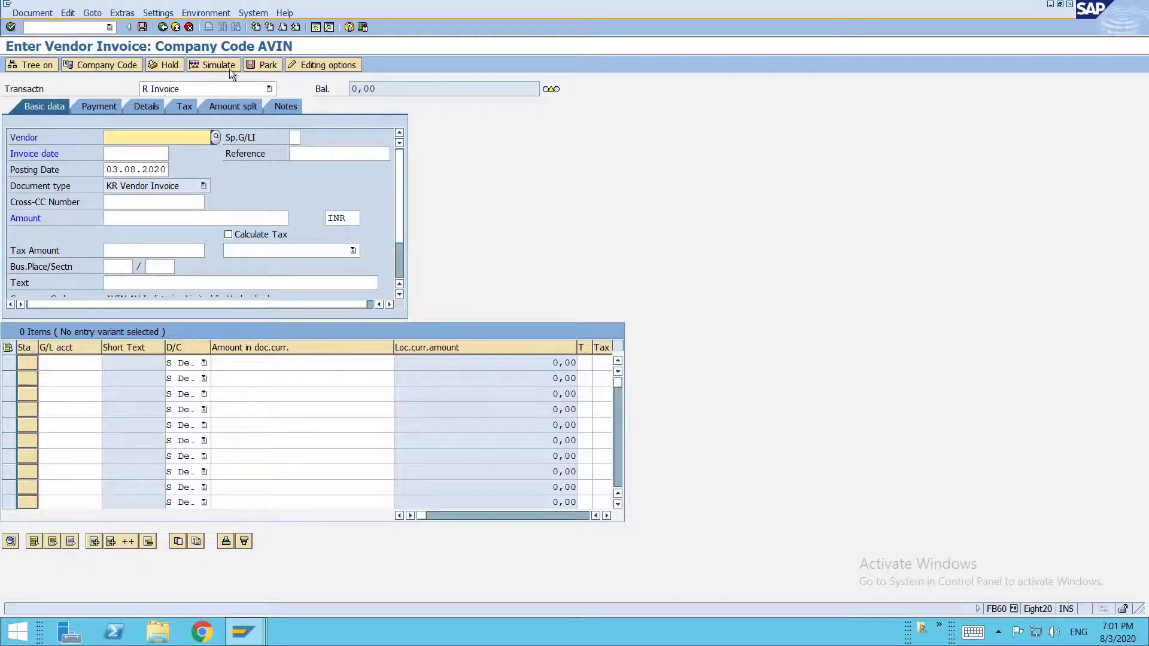
left_click(235, 105)
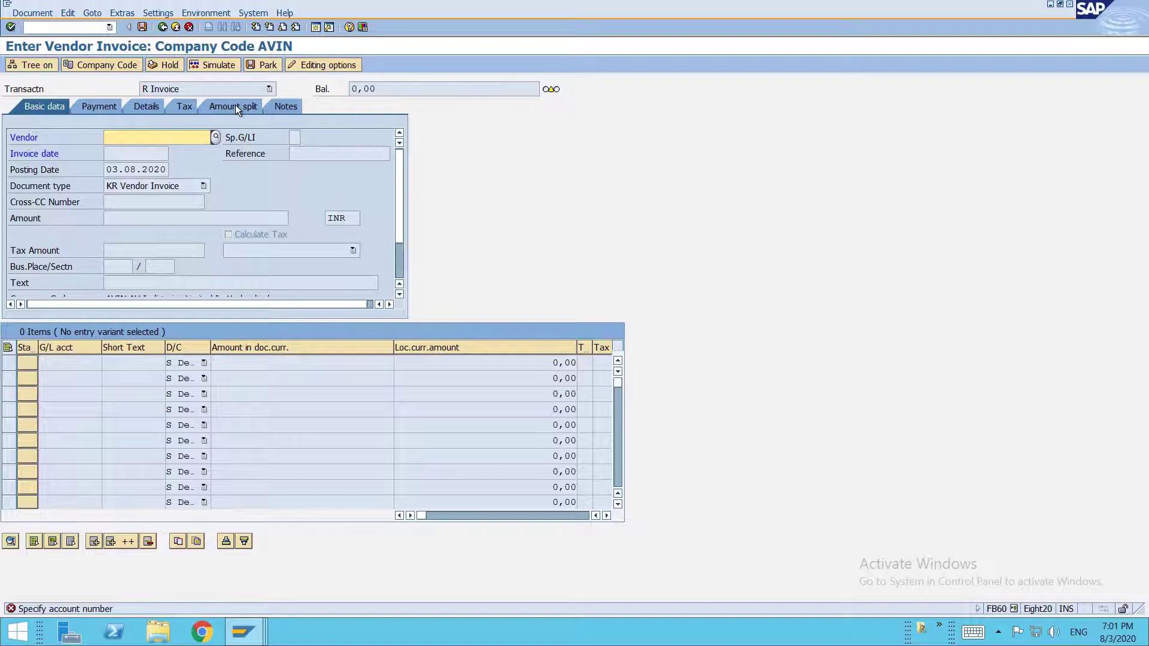
Step: Enter the vendor account number and the invoice date 03.08.2020 for the new AVIN vendor invoice
key("Down")
key("Return")
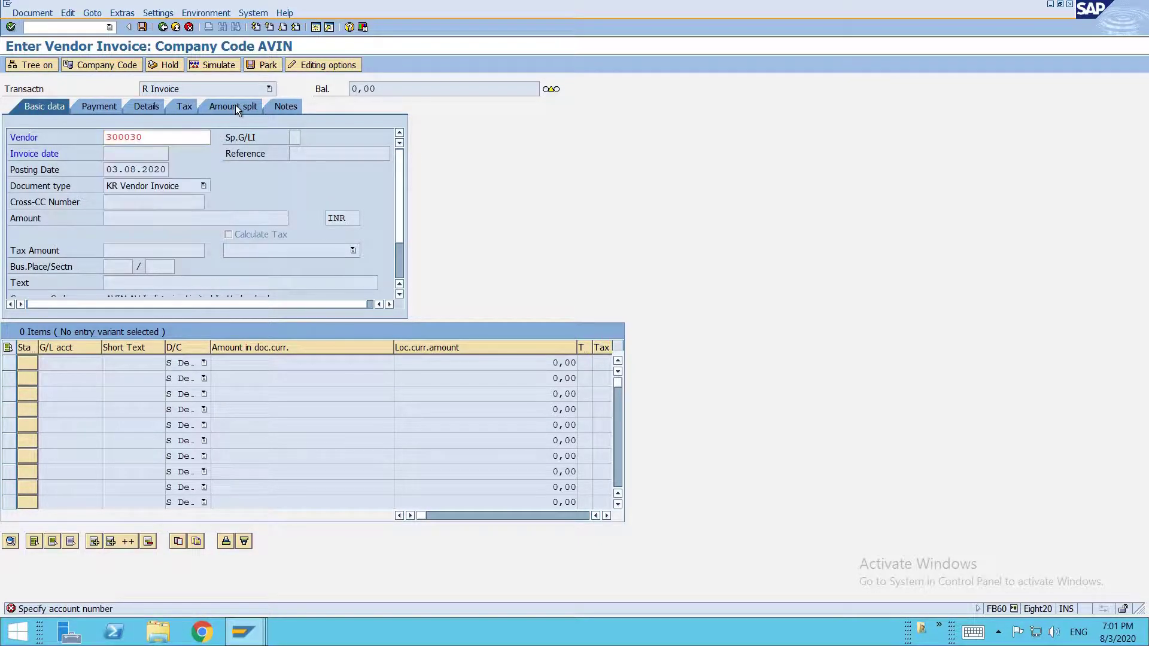
key("Return")
key("Down")
key("Return")
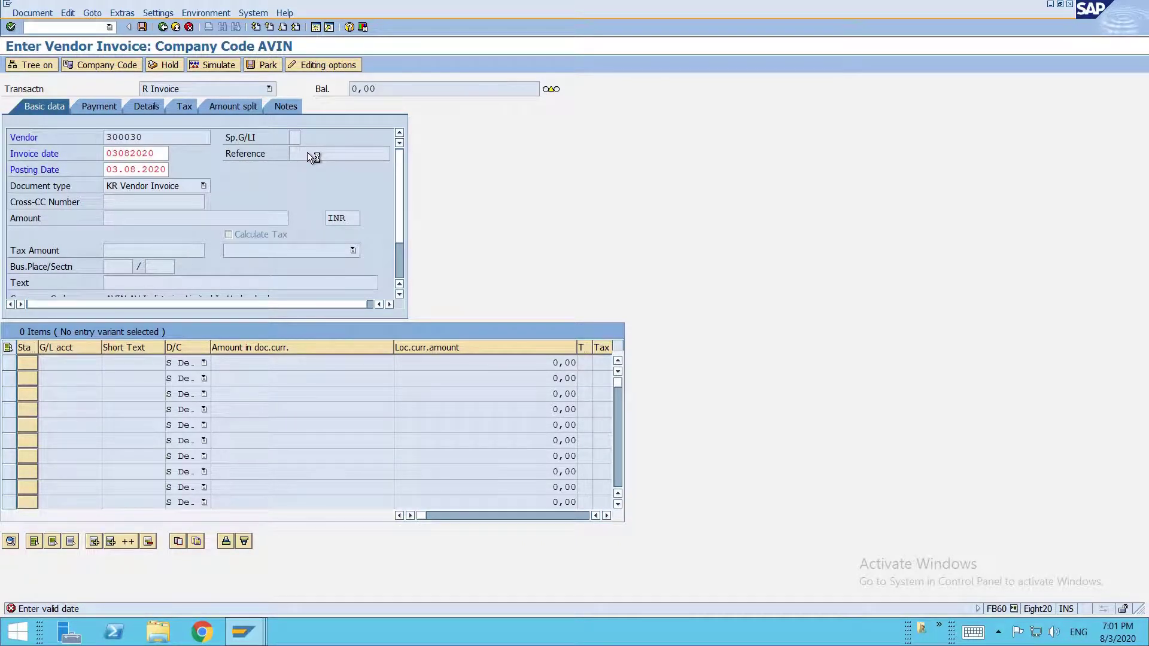
key("Return")
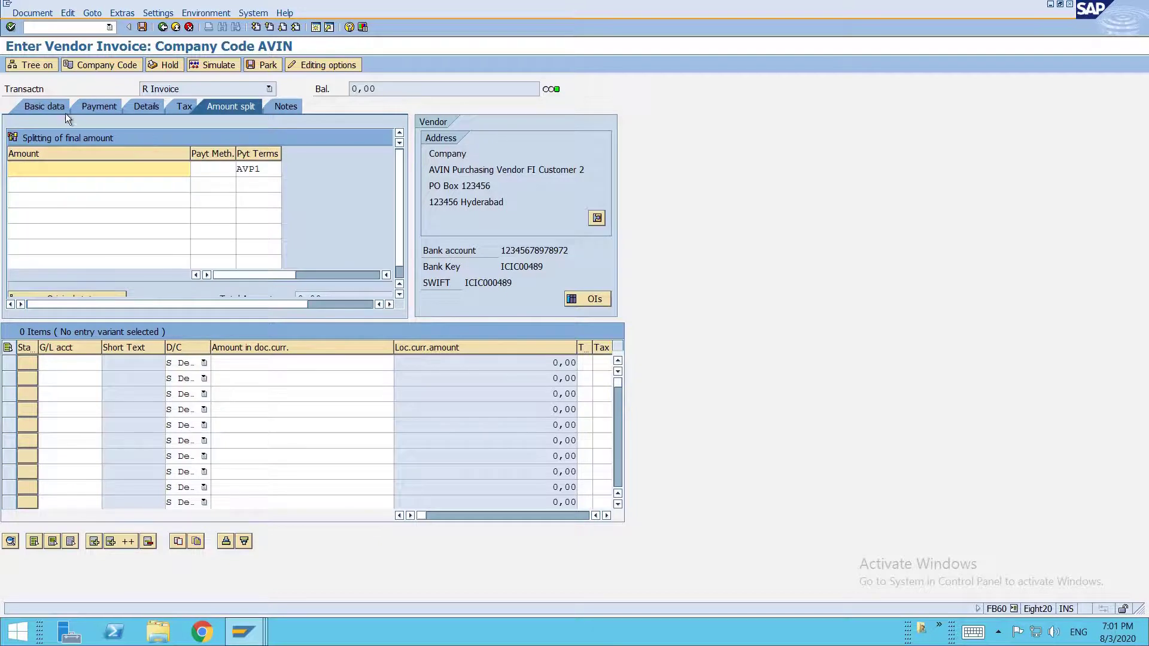
Step: Set the invoice reference to Installment PT 3 and the invoice amount to 10000 INR in the basic data
left_click(56, 109)
left_click(301, 152)
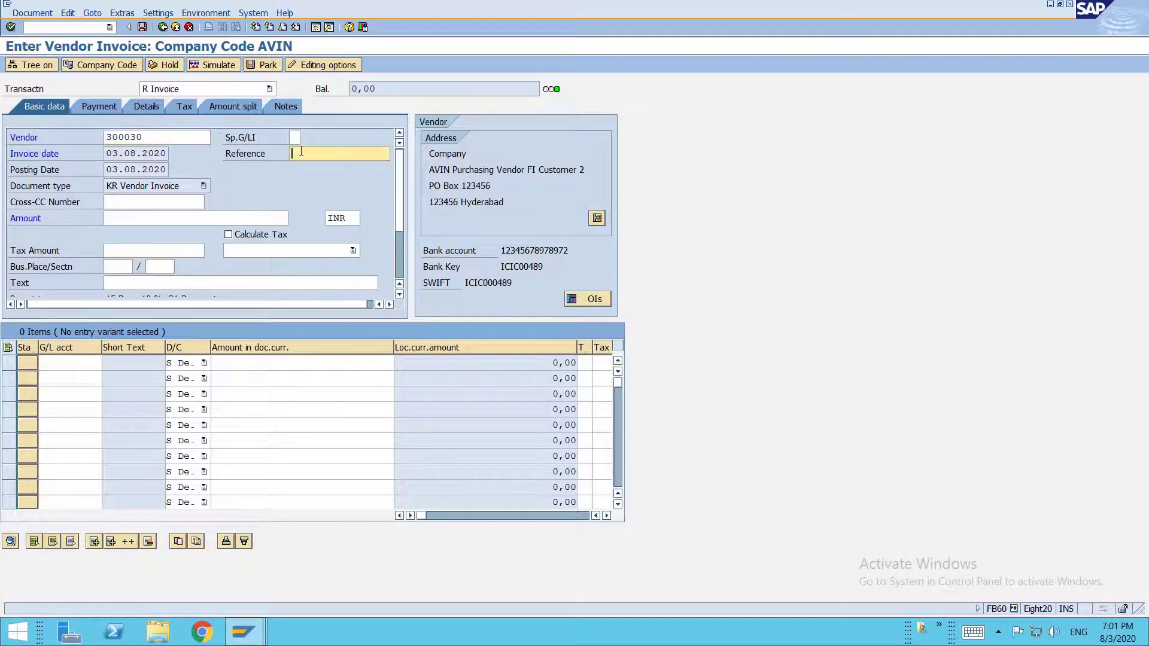
type("Installment PT 2")
key("BackSpace")
type("3")
left_click(165, 218)
type("10000")
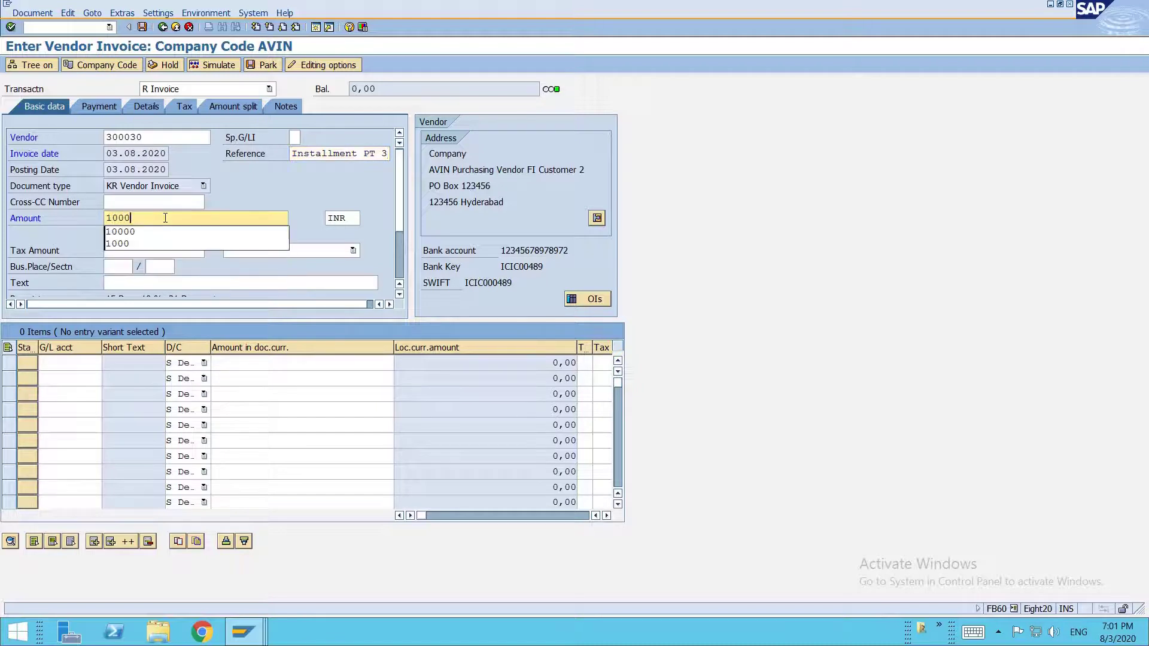
Step: Add an expense line item to G/L account P039 with amount 10000 and tax code I2
left_click(86, 363)
type("p039")
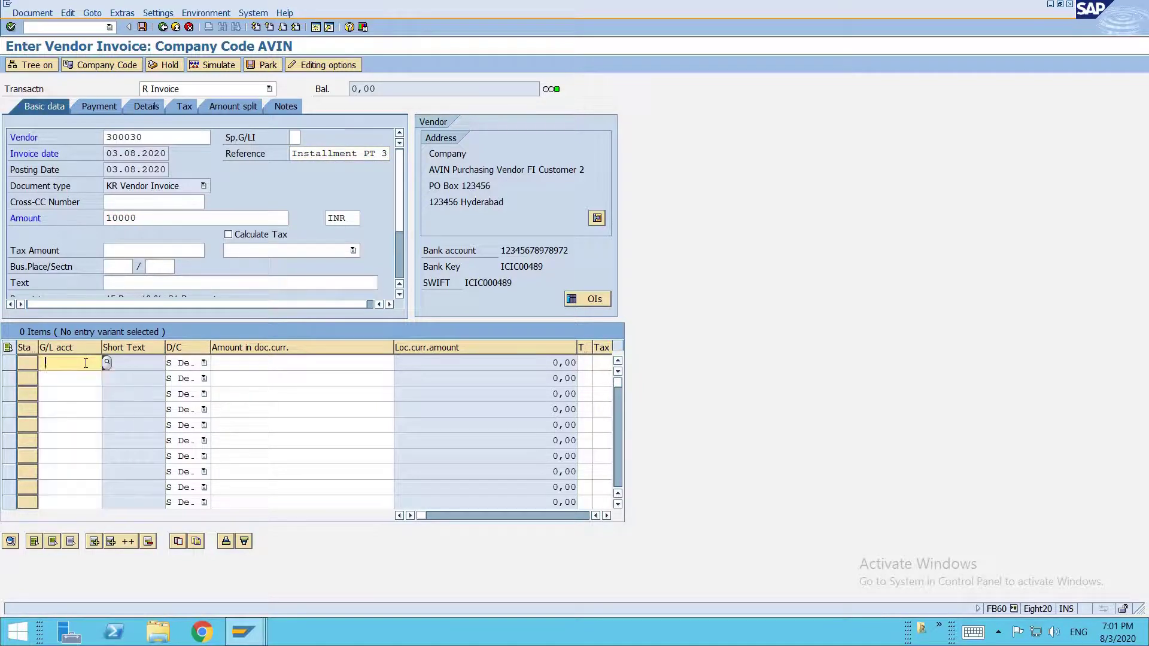
key("Tab")
type("10000")
key("Tab")
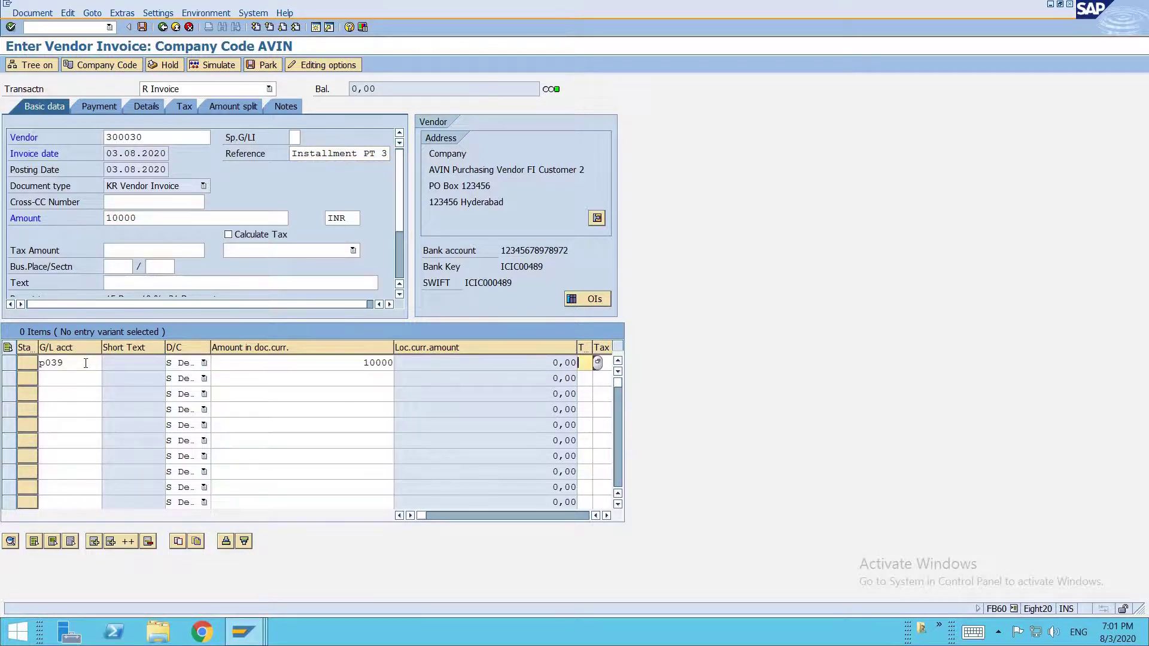
type("I2")
key("Return")
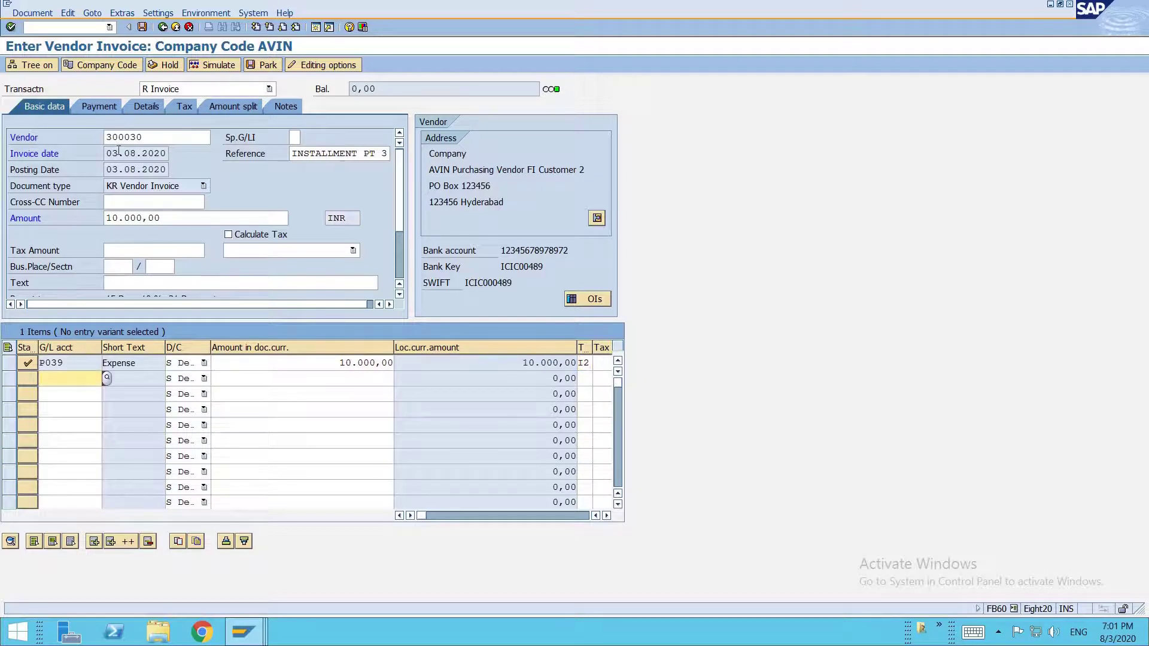
Step: Change the payment terms of the invoice to the installment term AVPI
left_click(110, 104)
left_click(290, 137)
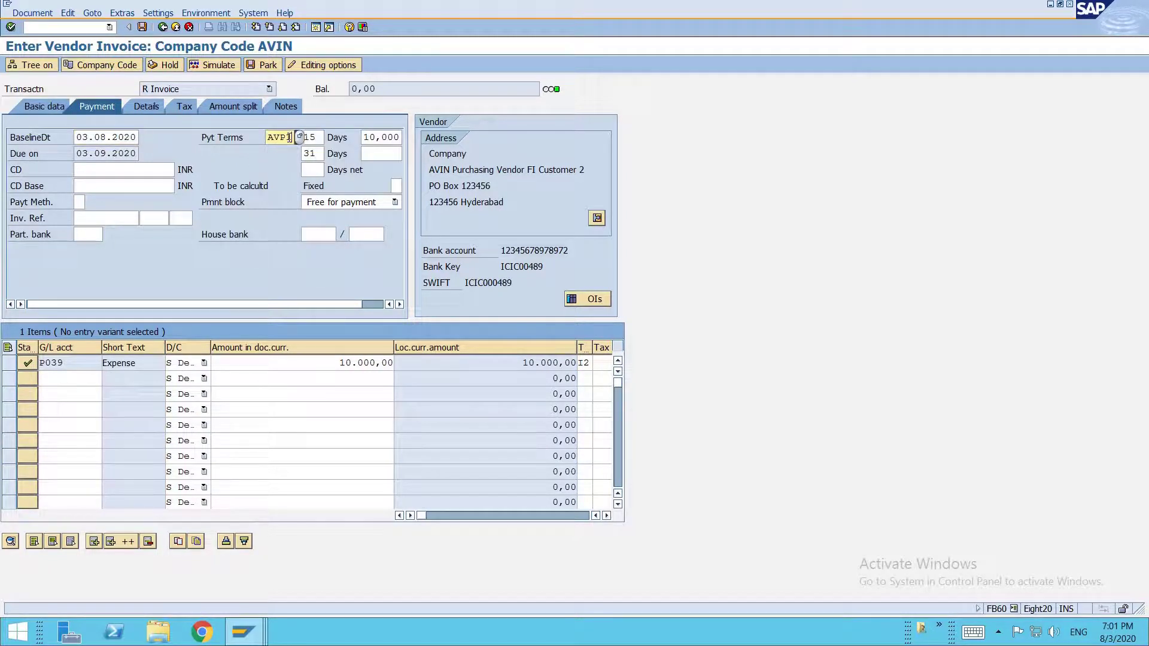
type("PI")
key("Return")
key("Return")
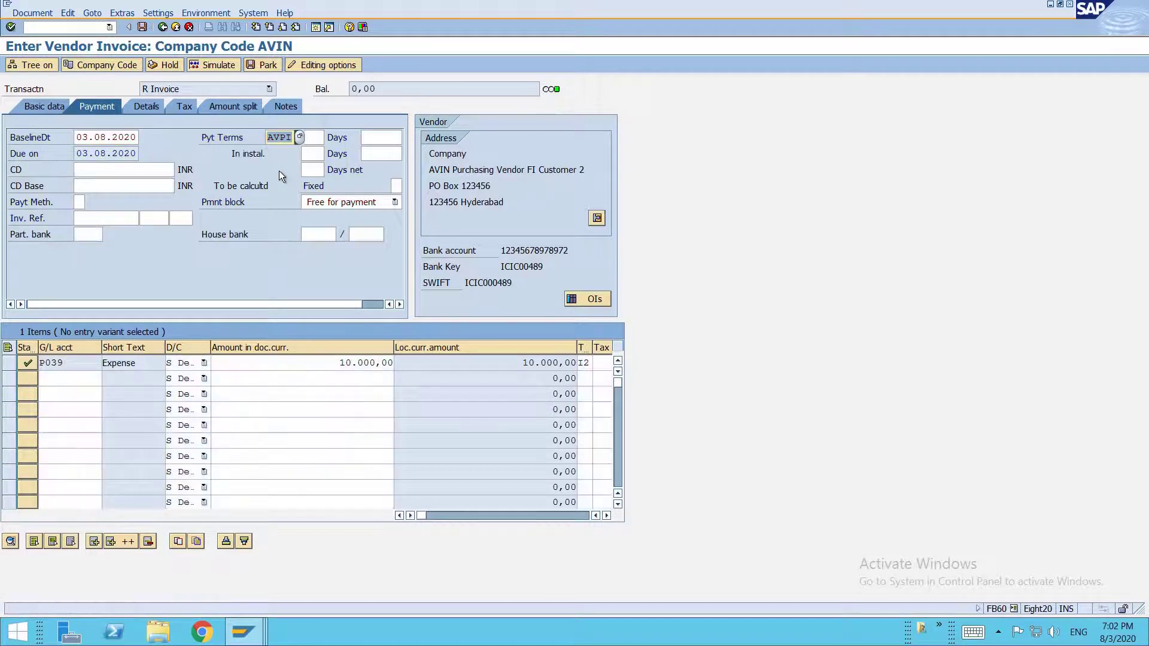
Step: Simulate the invoice to review the installment line items, then return to invoice entry
left_click(226, 64)
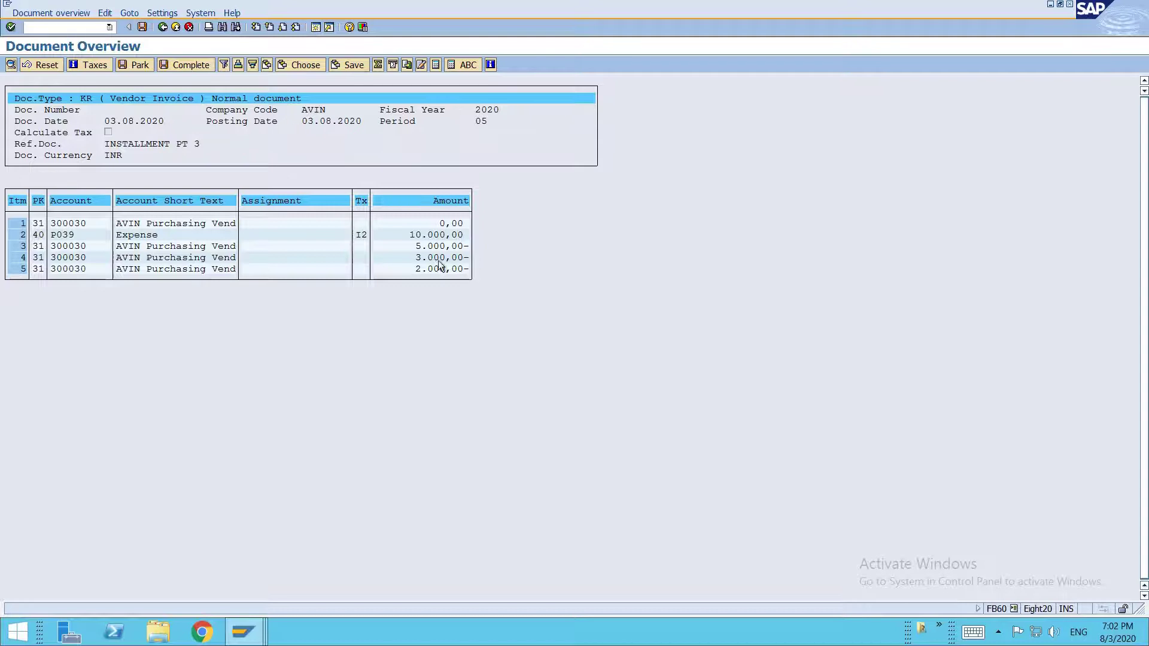
key("F3")
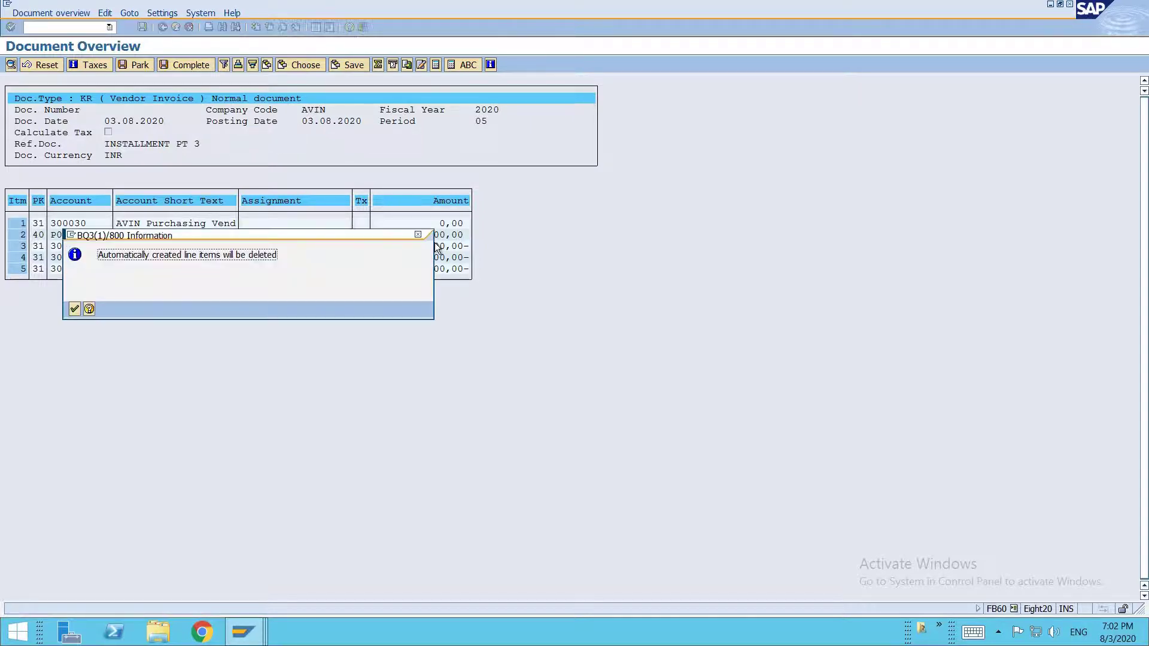
left_click(74, 308)
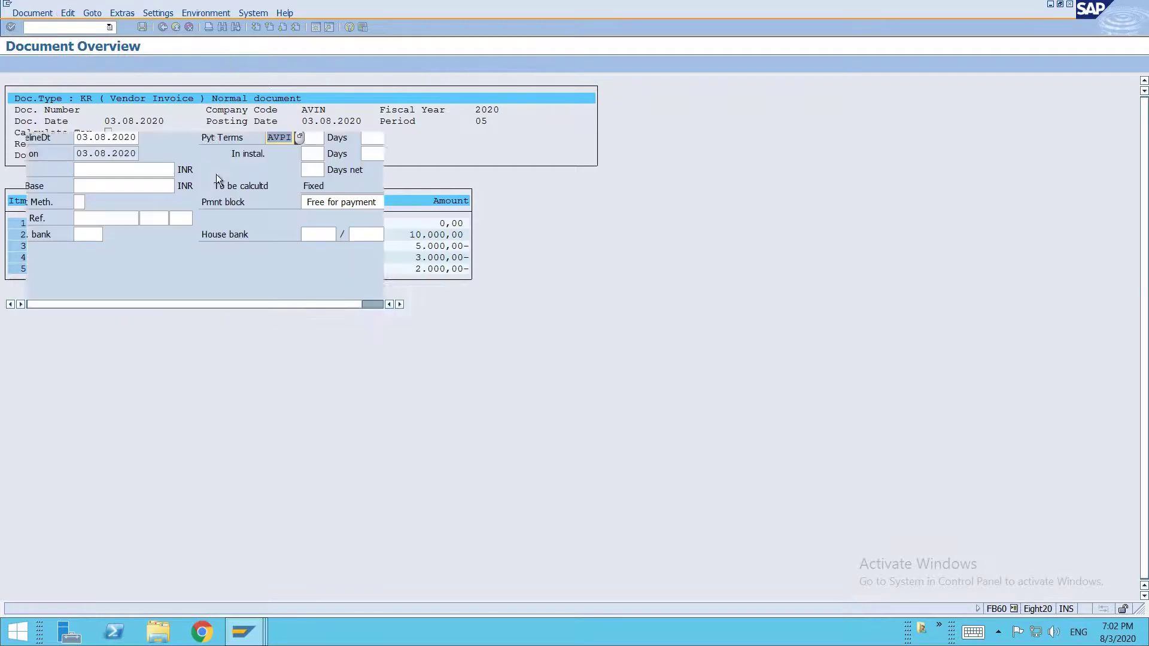
Step: Fill the first amount split row with amount 40000 and payment terms AVI1, leaving the payment method empty
left_click(238, 106)
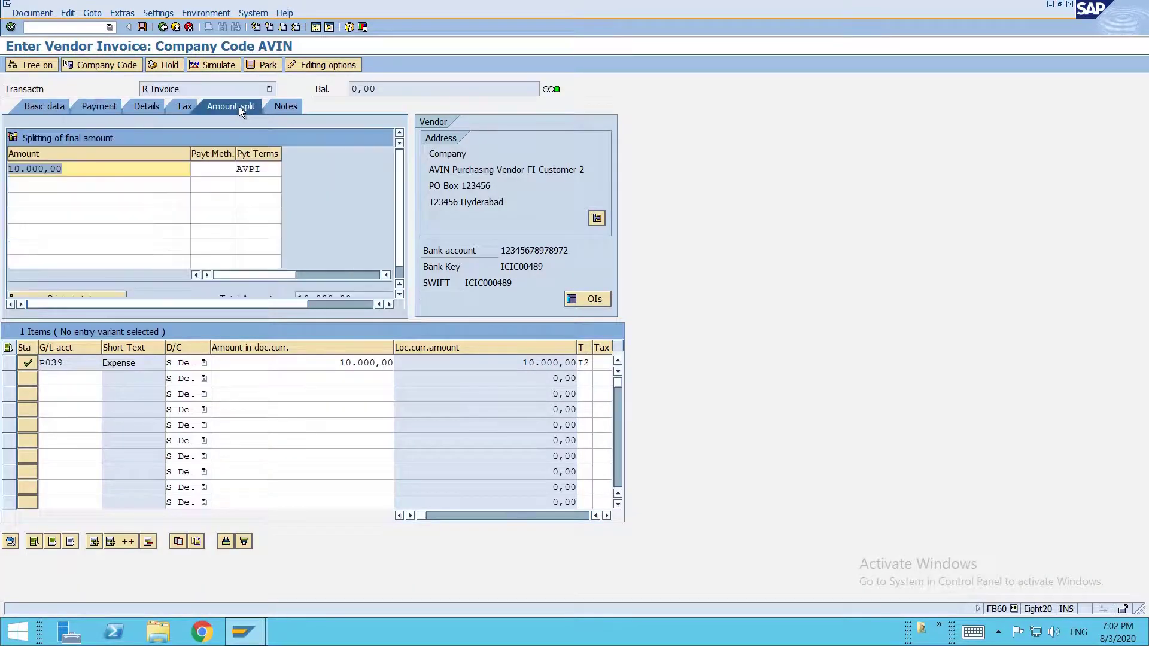
left_click(141, 170)
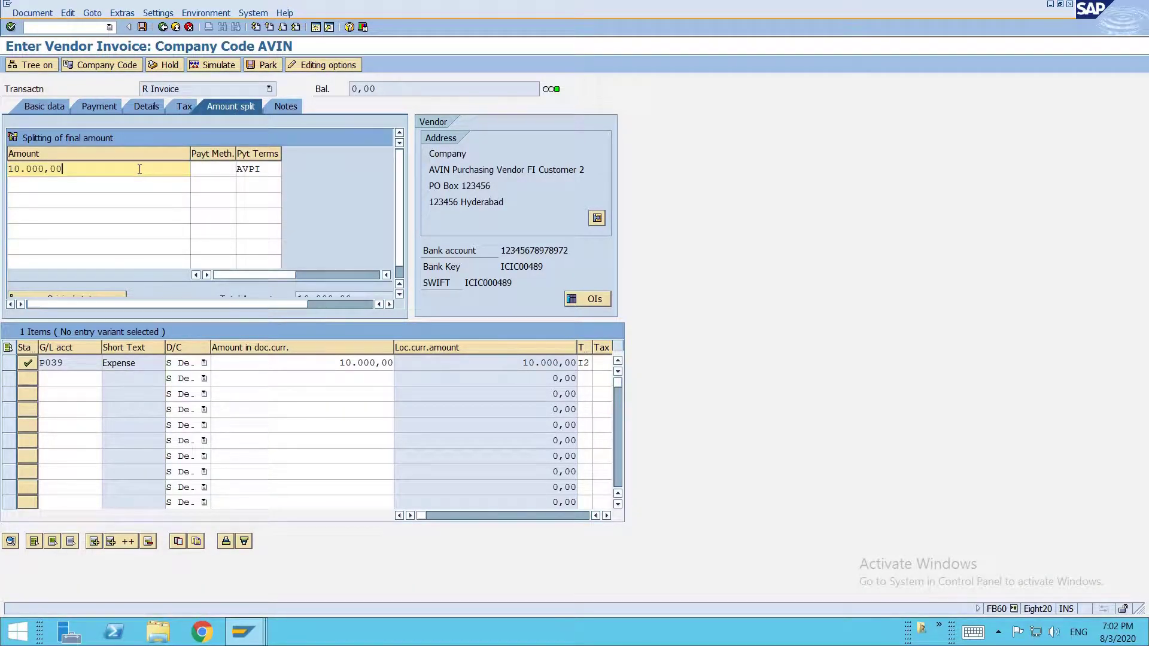
left_click(225, 169)
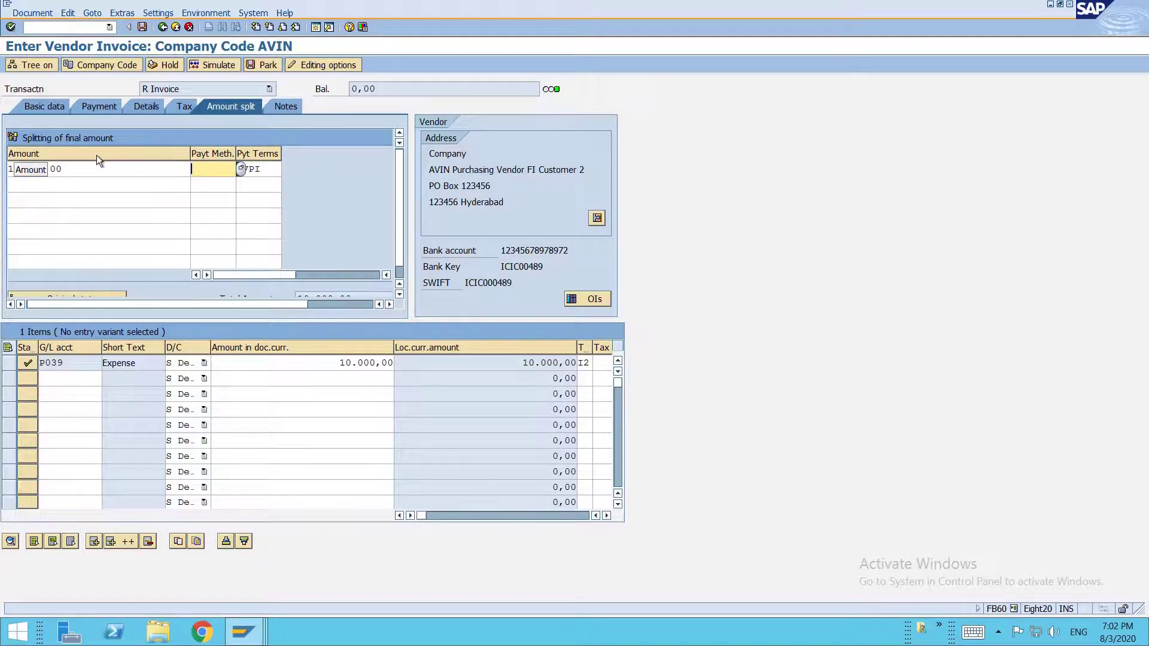
double_click(85, 169)
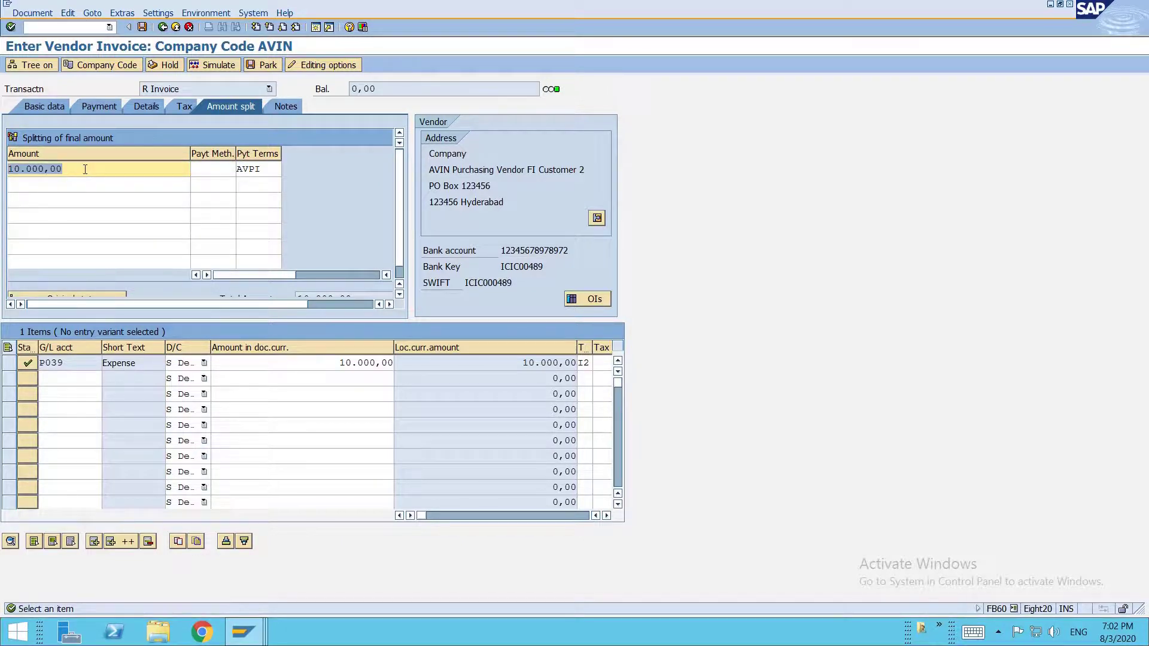
type("4000")
key("Tab")
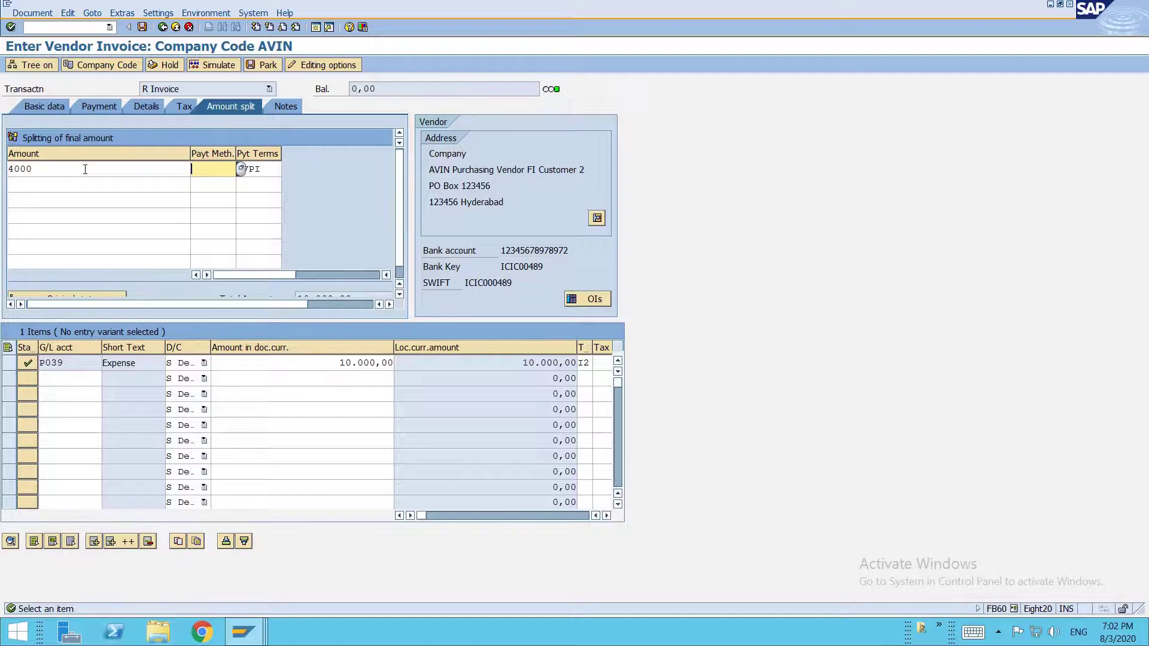
left_click(85, 168)
type("0")
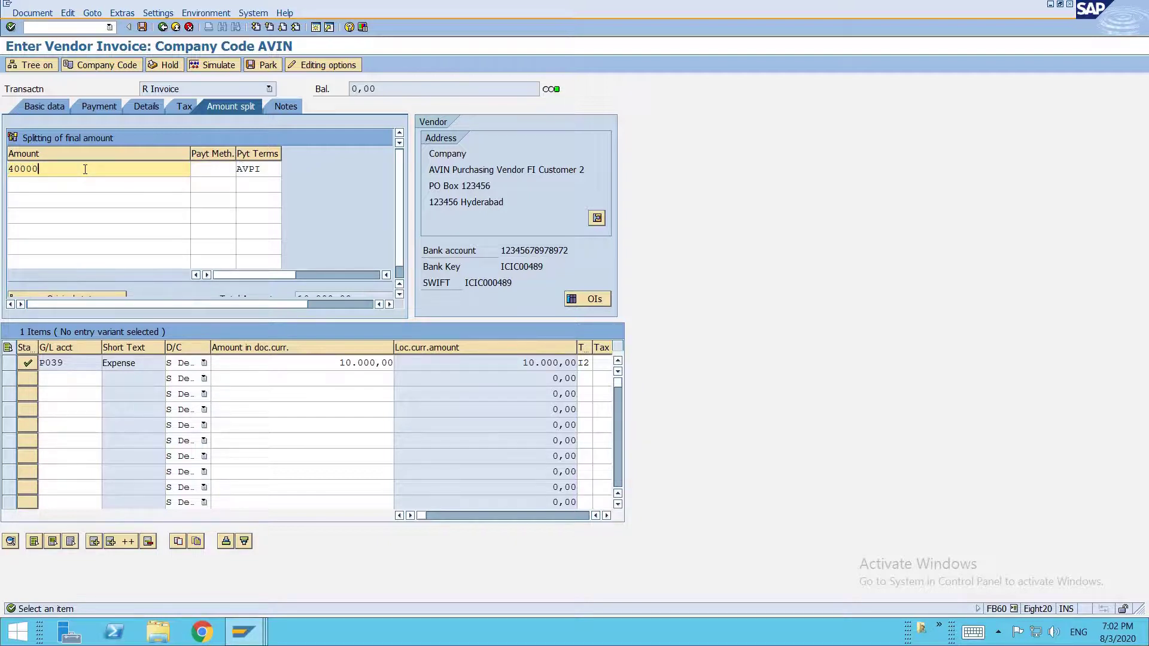
key("Tab")
type("A")
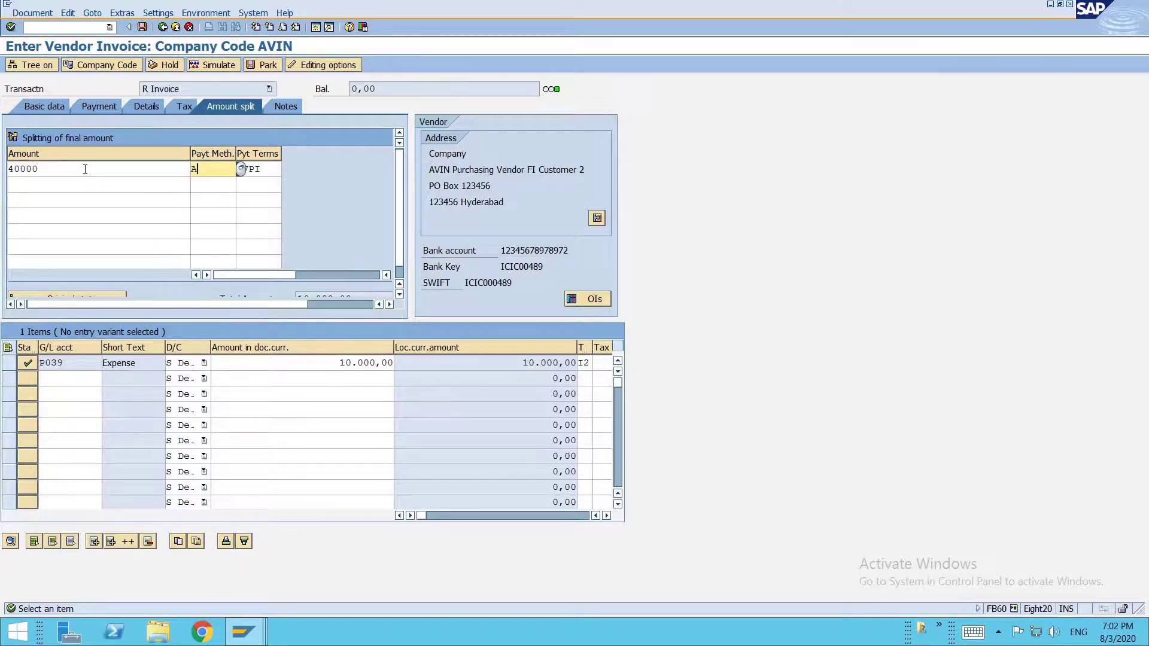
key("BackSpace")
key("Tab")
type("AVI1")
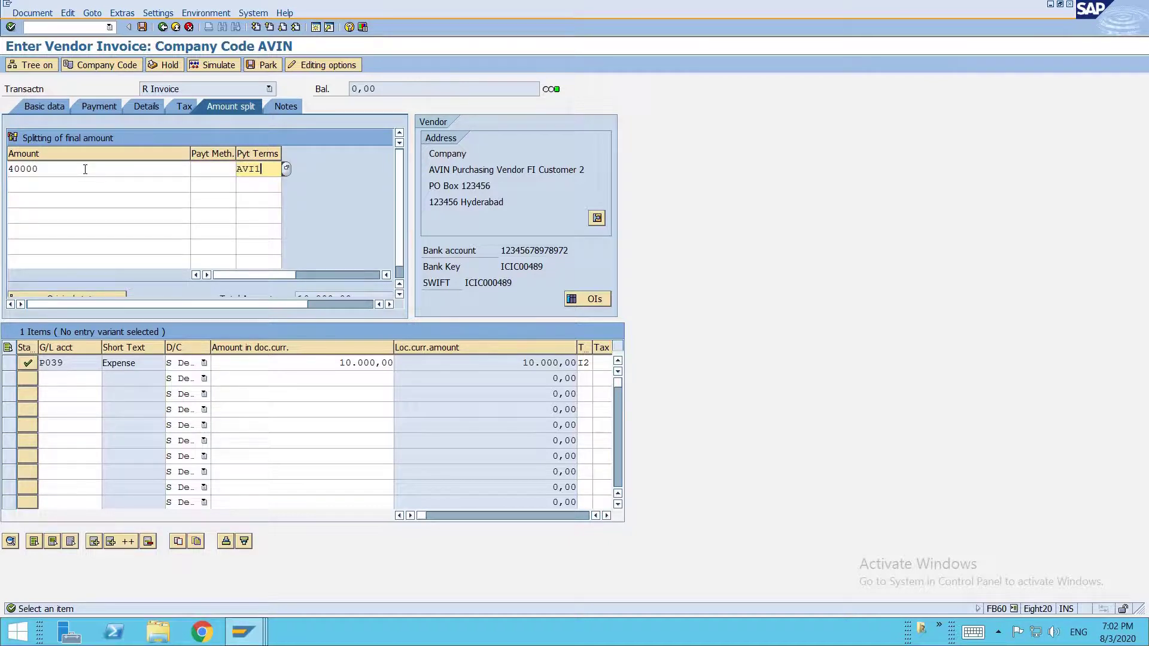
key("Tab")
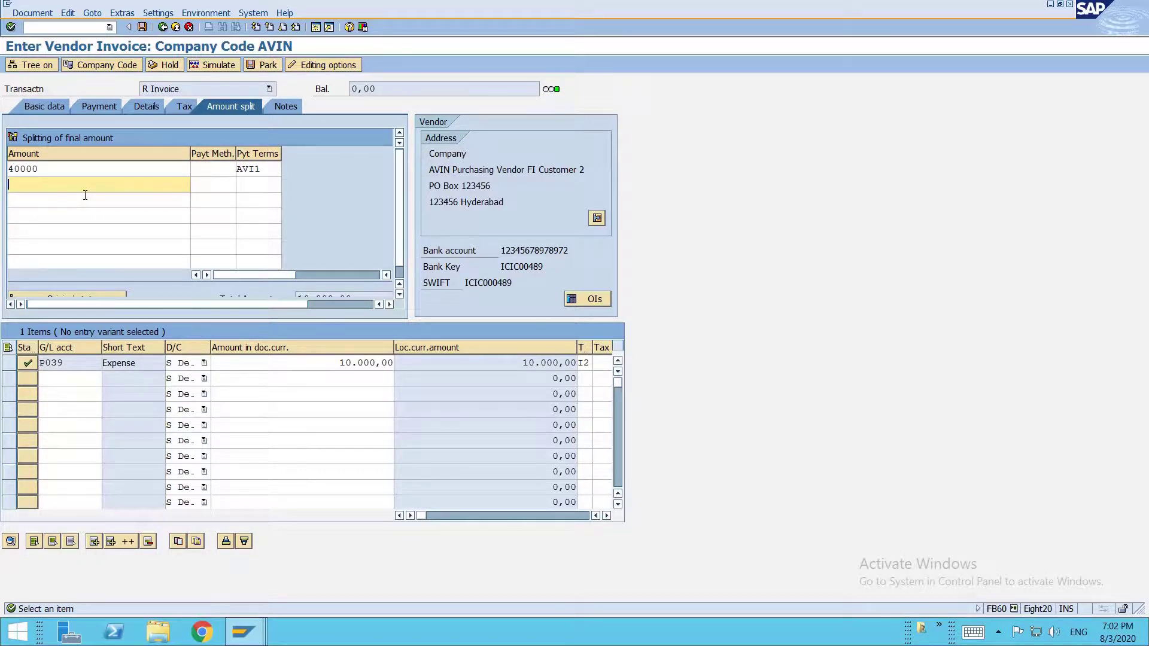
Step: Add two more amount split rows: 35000 with payment terms AVI2 and 25000 with payment terms AVI3
type("35000")
key("Tab")
key("Tab")
type("AVI2")
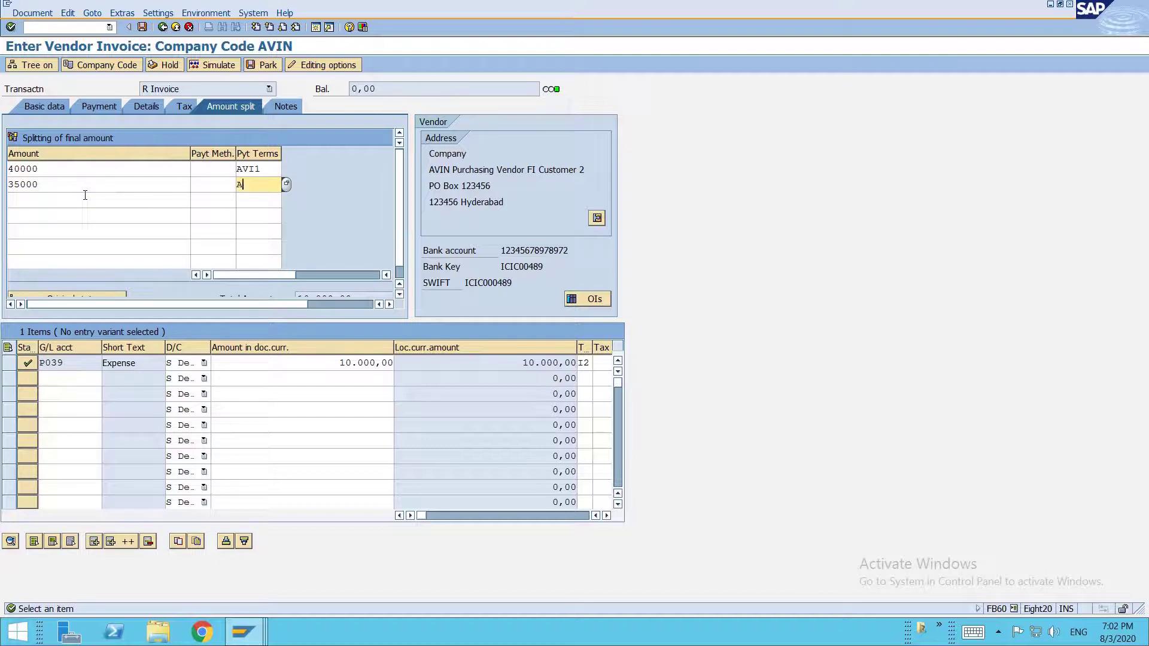
key("Tab")
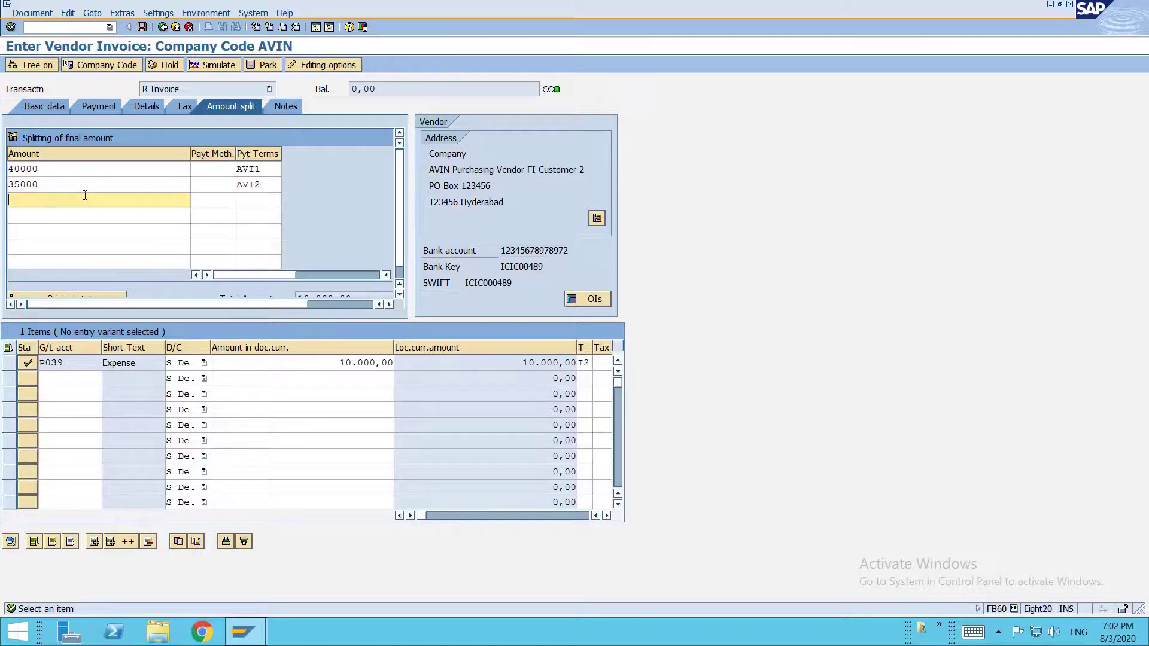
type("25000")
key("Tab")
key("Tab")
type("AV")
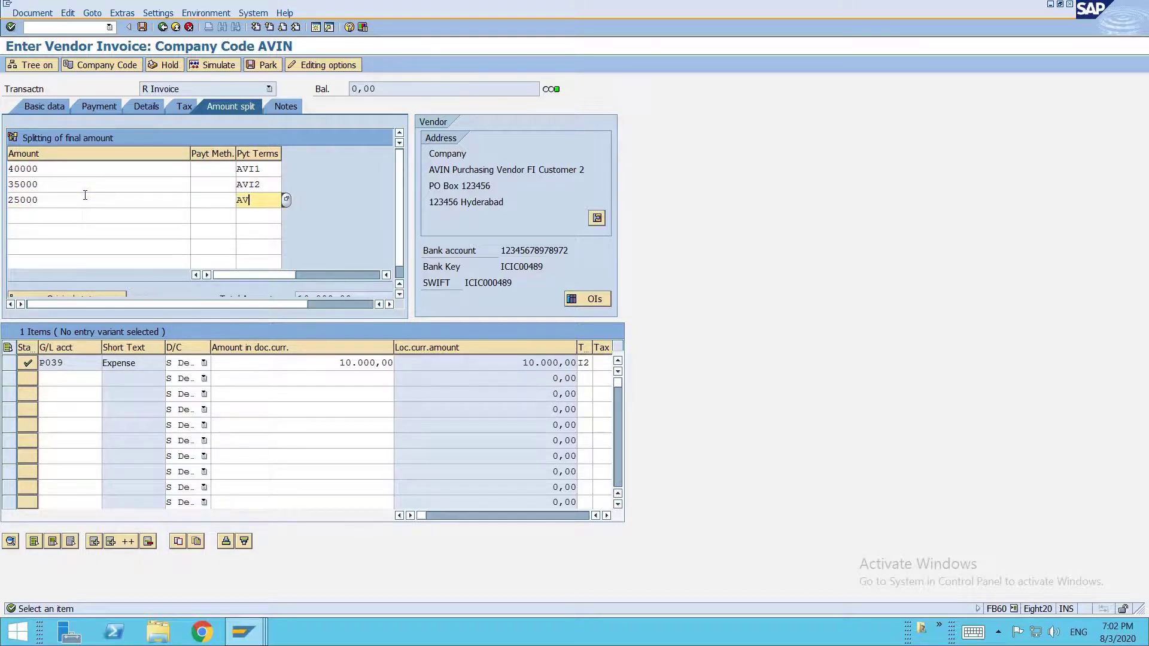
type("I3")
key("Return")
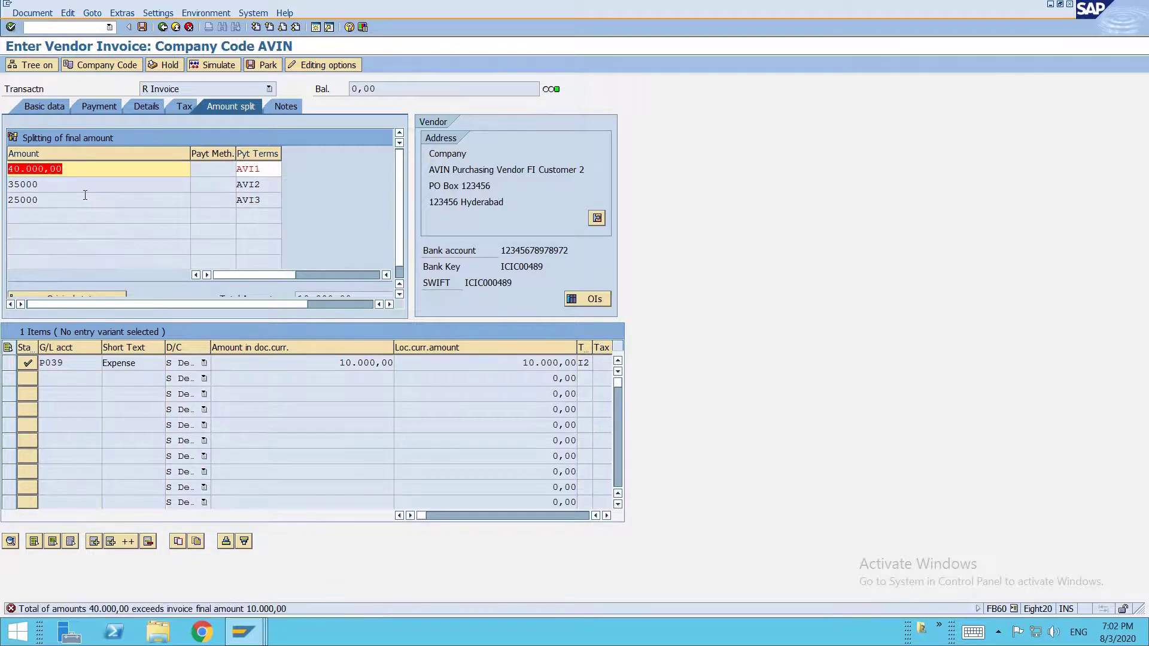
Step: Correct the three amount split values to 4.000,00, 3.500,00 and 2.500,00
left_click(22, 169)
key("BackSpace")
key("Return")
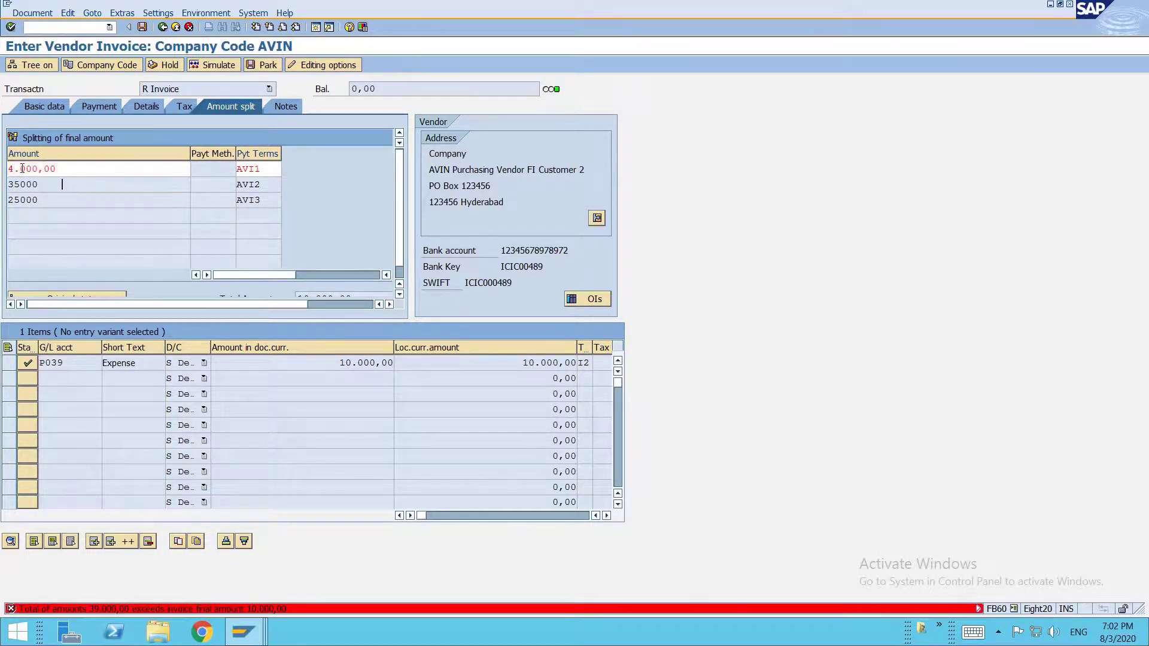
left_click(21, 185)
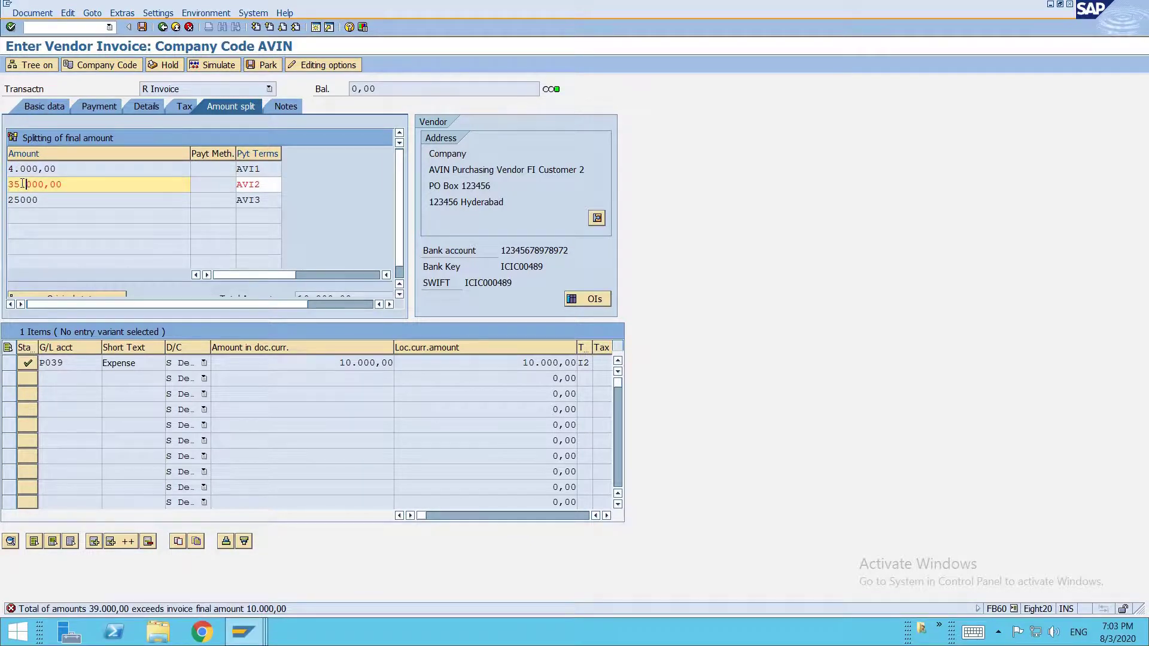
key("Delete")
key("Delete")
key("Return")
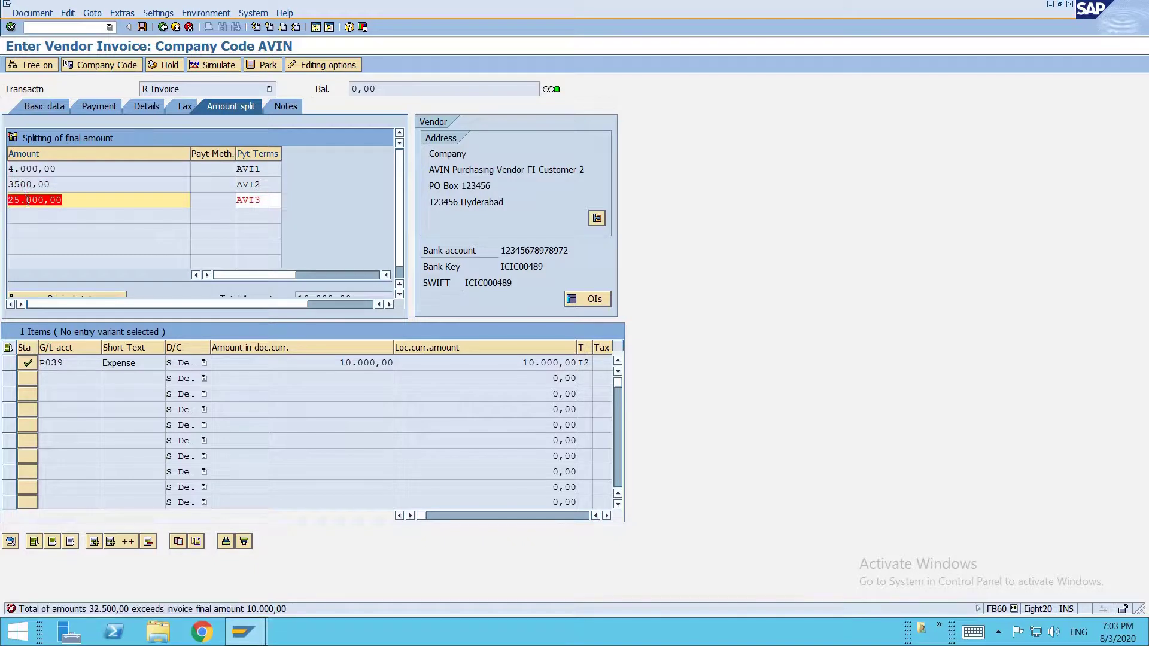
left_click(27, 200)
key("Delete")
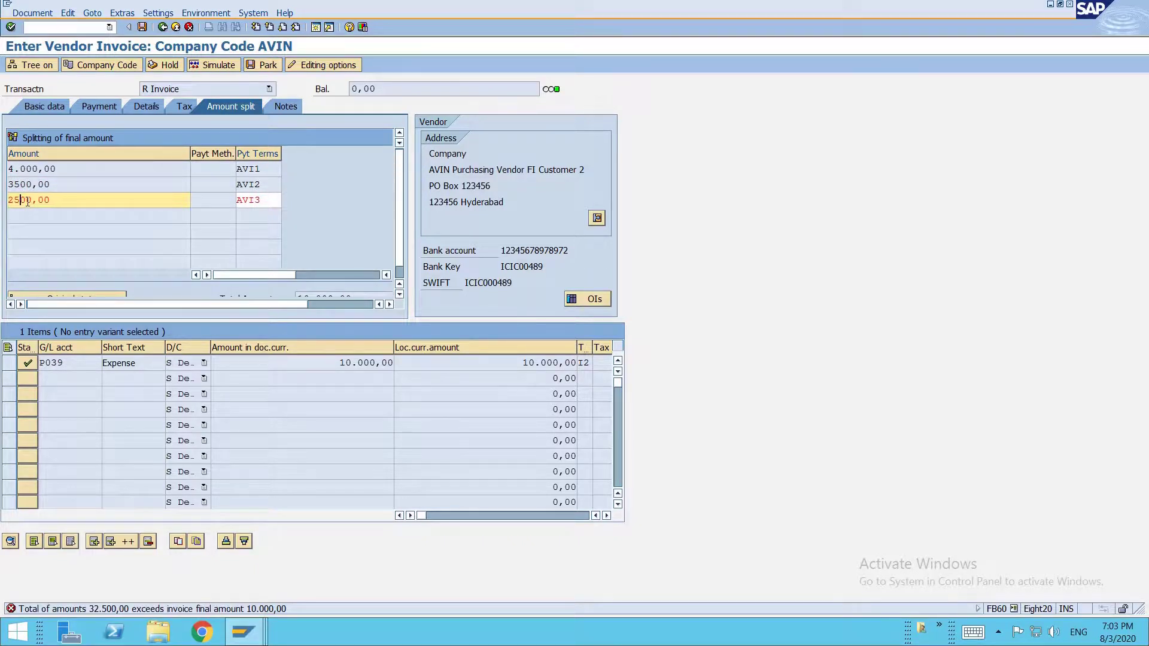
key("Return")
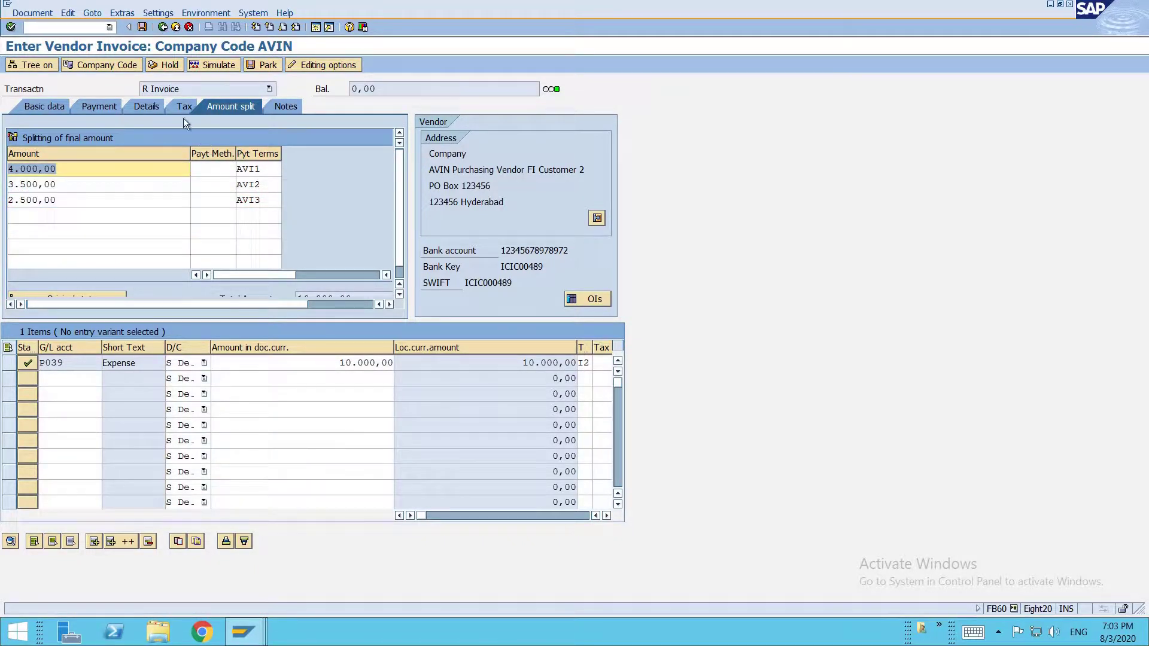
Step: Simulate the invoice with the manual amount split, review the vendor line items and post the document
left_click(203, 67)
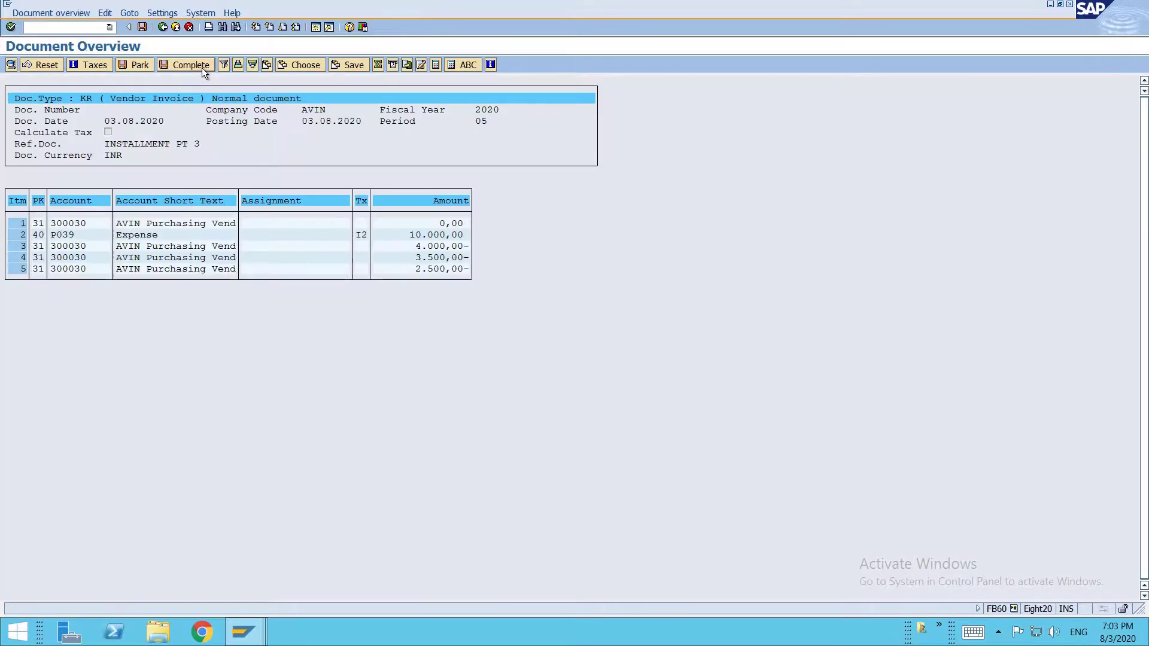
left_click(411, 246)
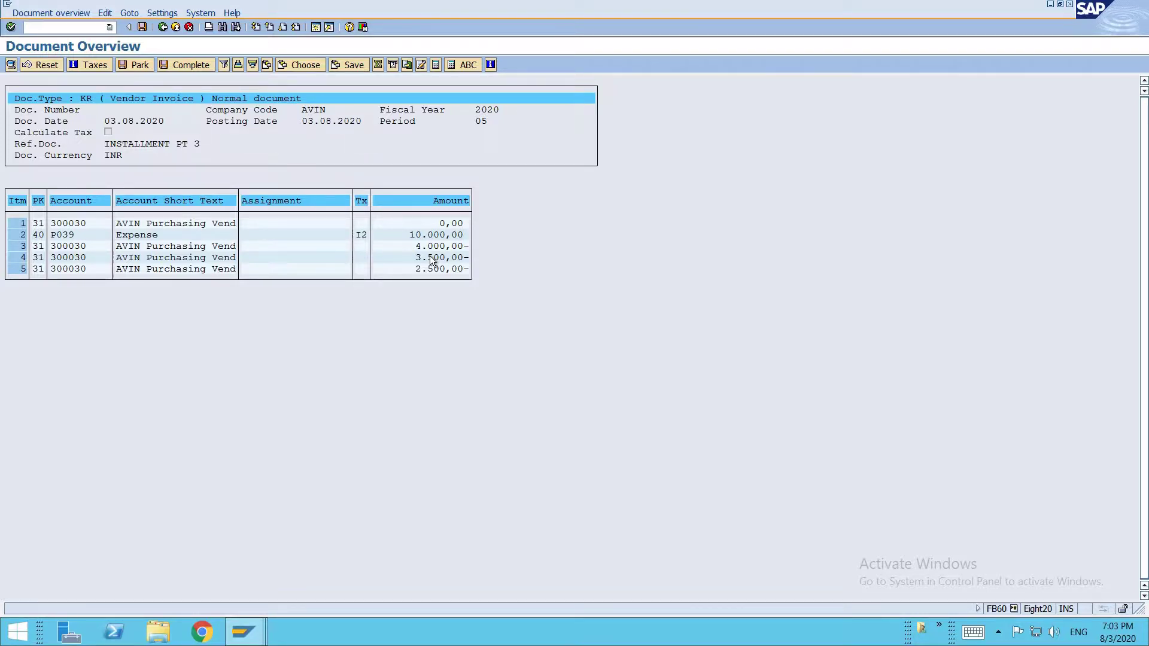
key("ctrl+s")
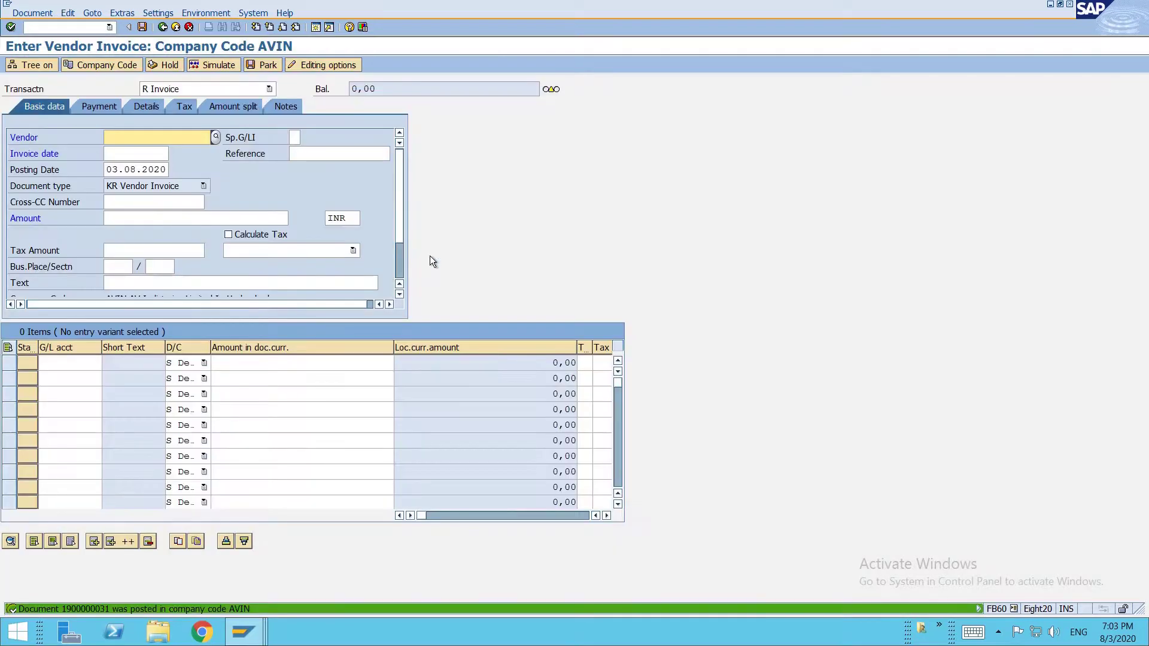
Step: Display the posted vendor invoice, check the amounts of its three vendor line items, and return to invoice entry
key("alt+d")
key("d")
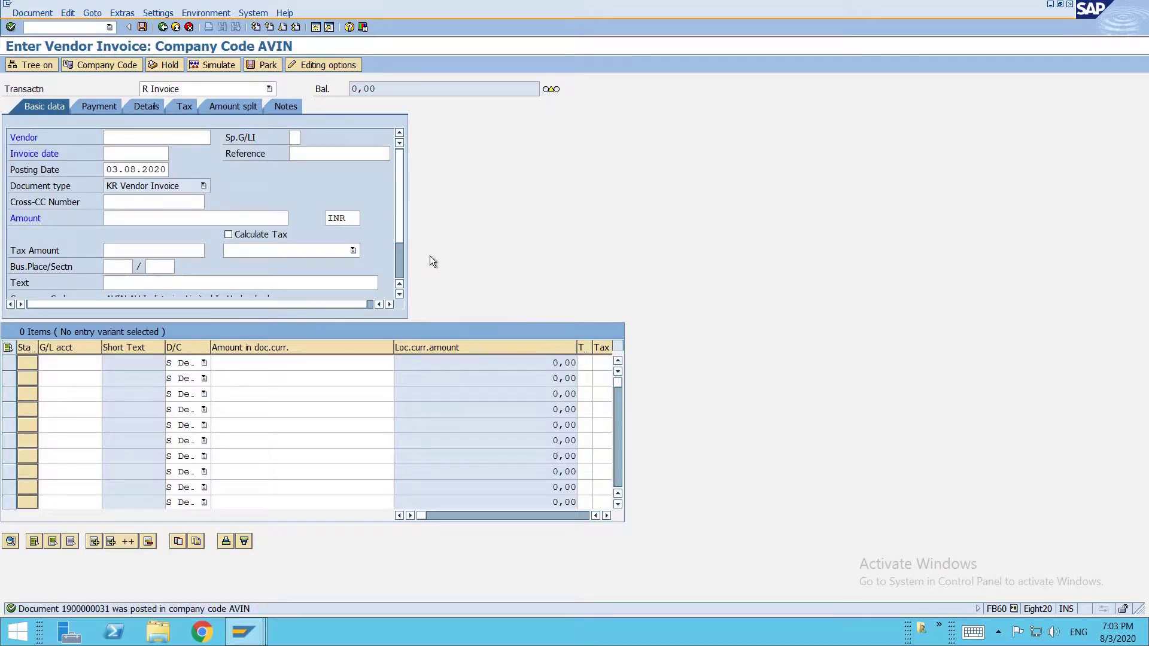
left_click(353, 232)
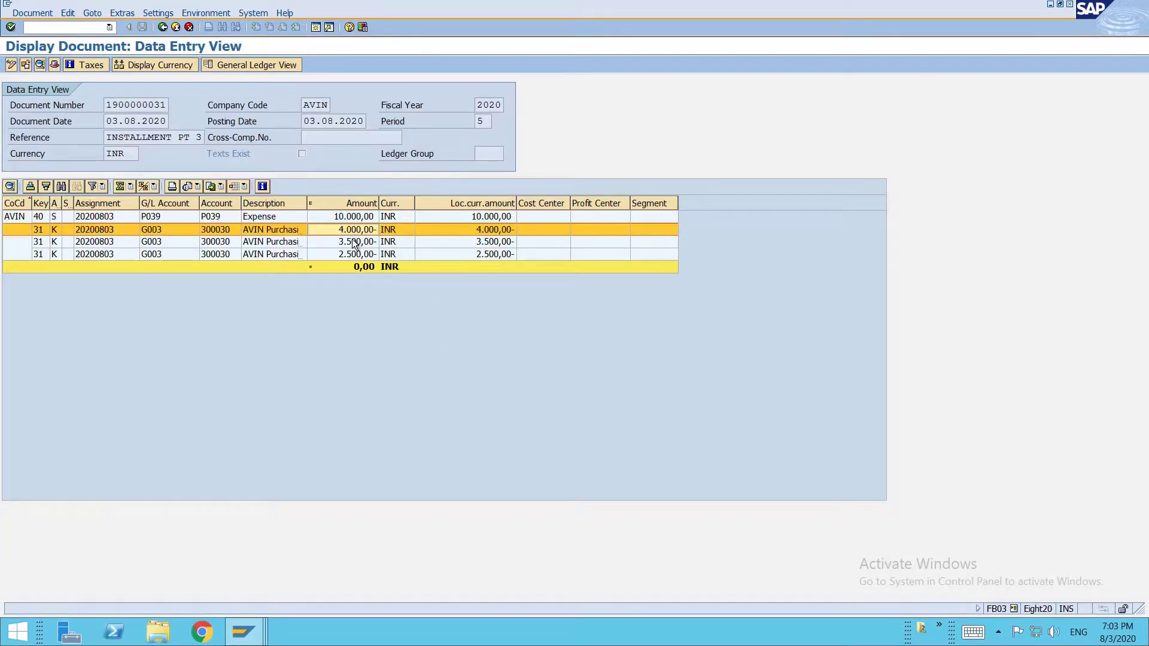
left_click(355, 242)
left_click(356, 254)
key("F3")
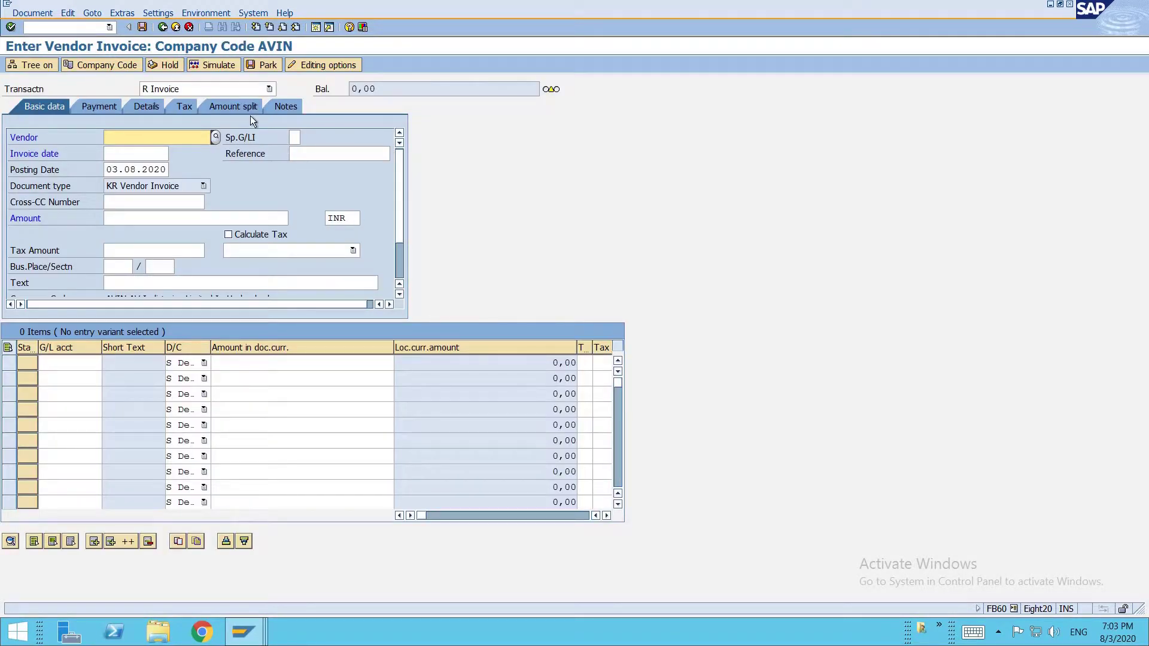
Step: Check the Enable Amount Split setting in company code AVIN's global data and return to the vendor invoice entry session
key("Return")
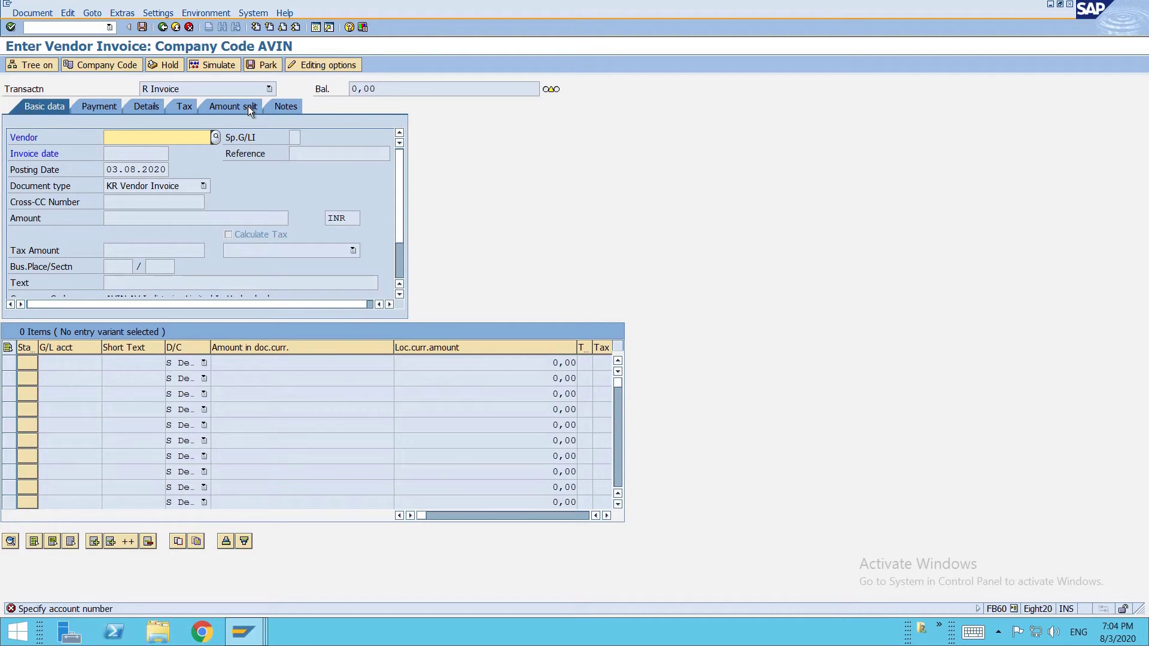
key("alt+Tab")
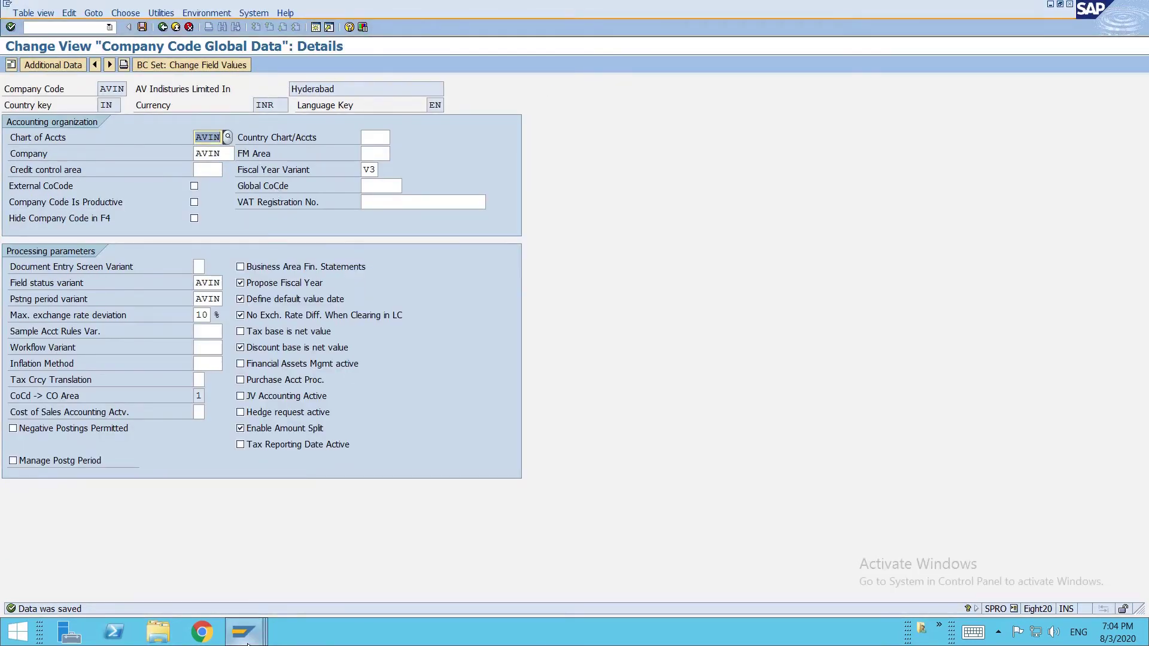
mouse_move(245, 628)
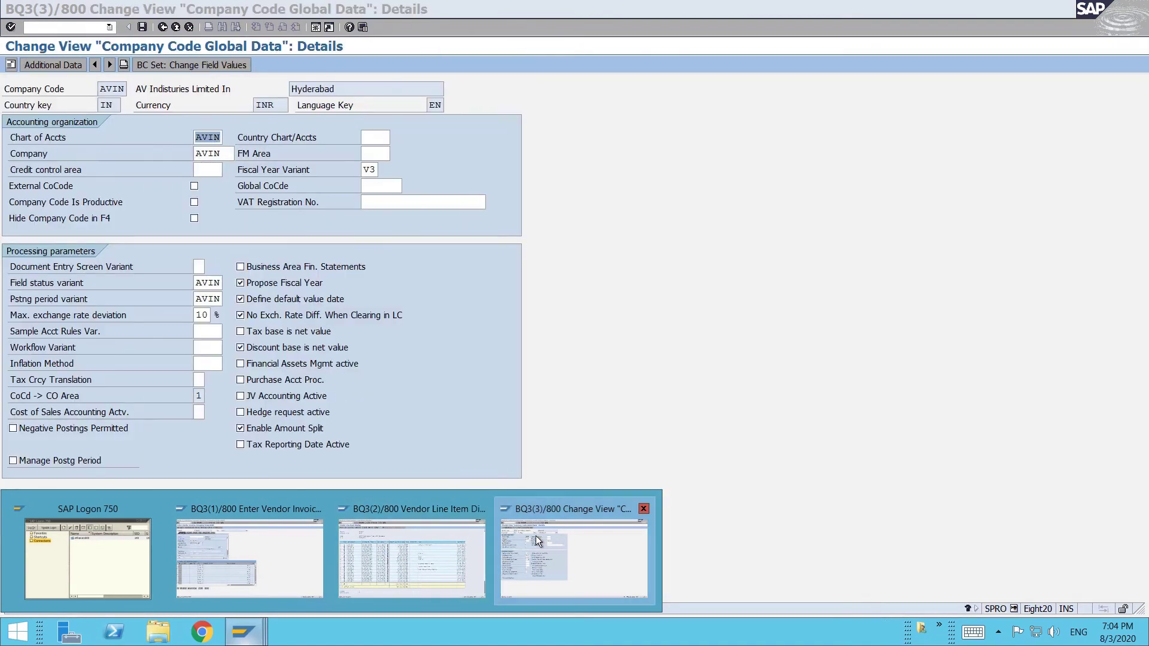
left_click(260, 544)
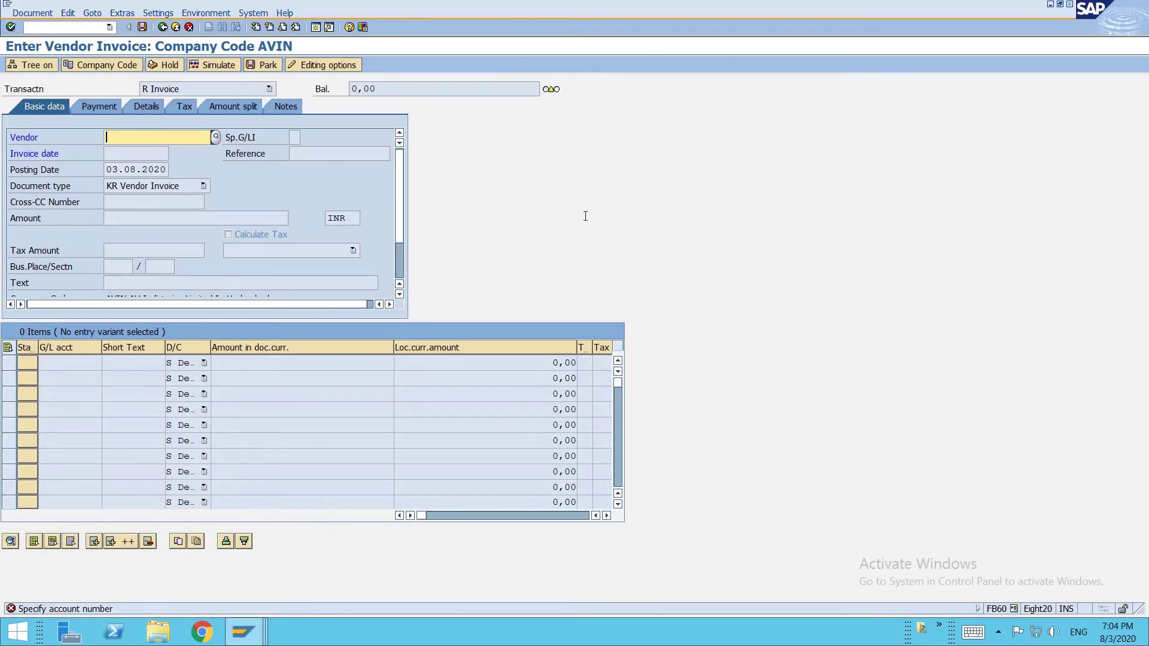